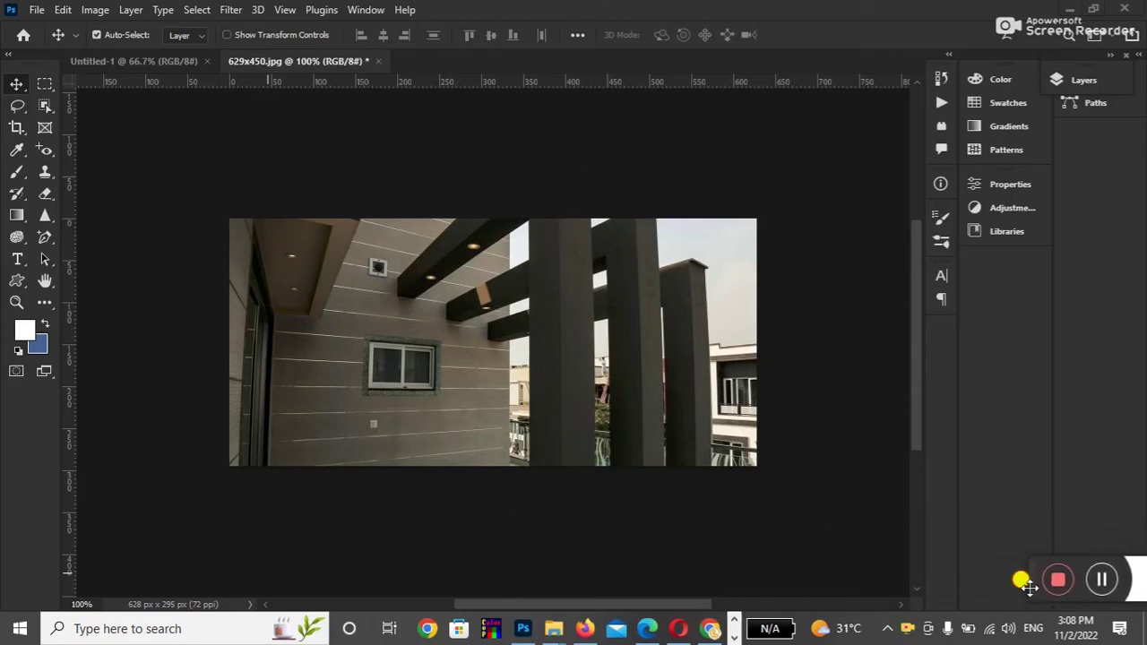
Show the Layers panel with its single Background layer and select the Horizontal Type Tool.
left_click(18, 262)
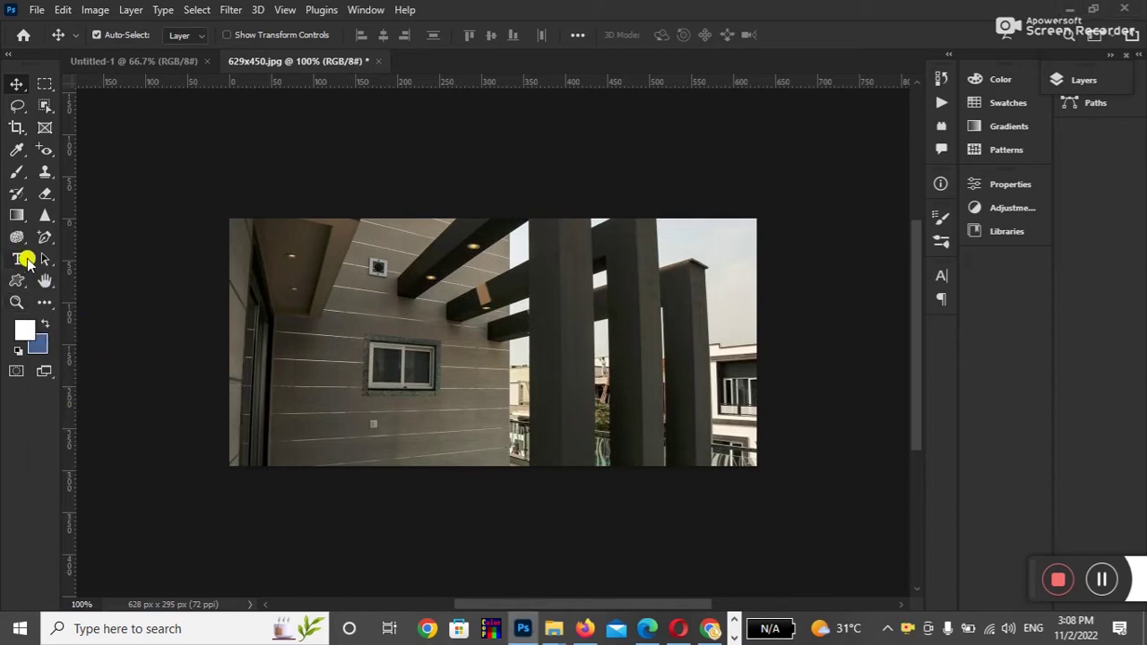
left_click(19, 259)
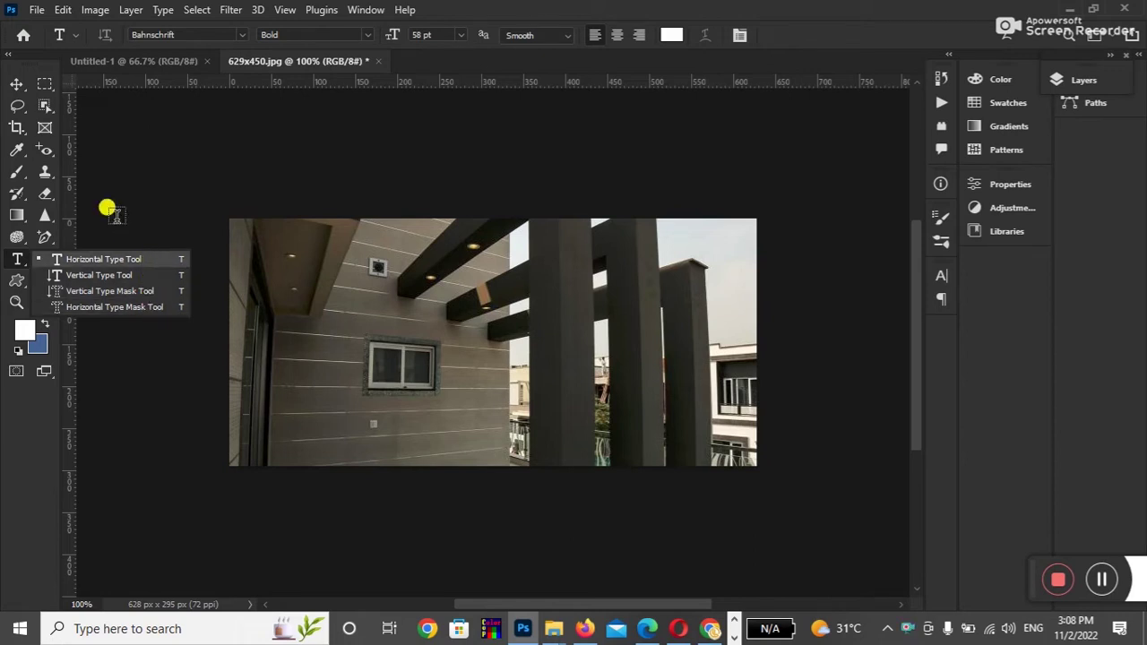
left_click(18, 84)
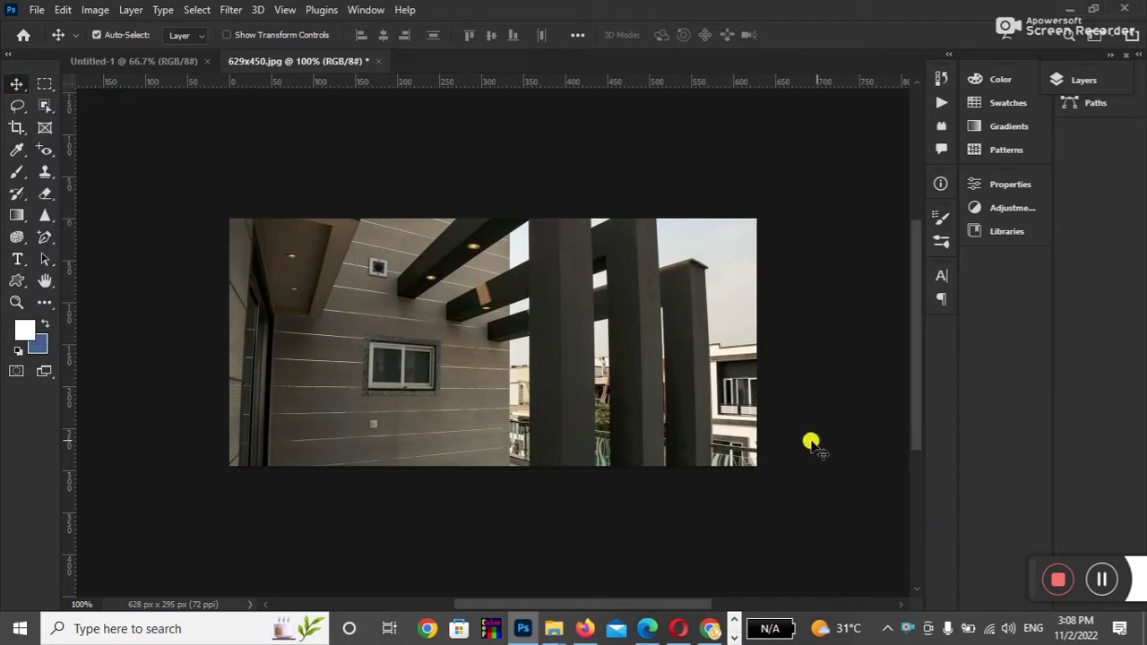
scroll(908, 401, "up", 1)
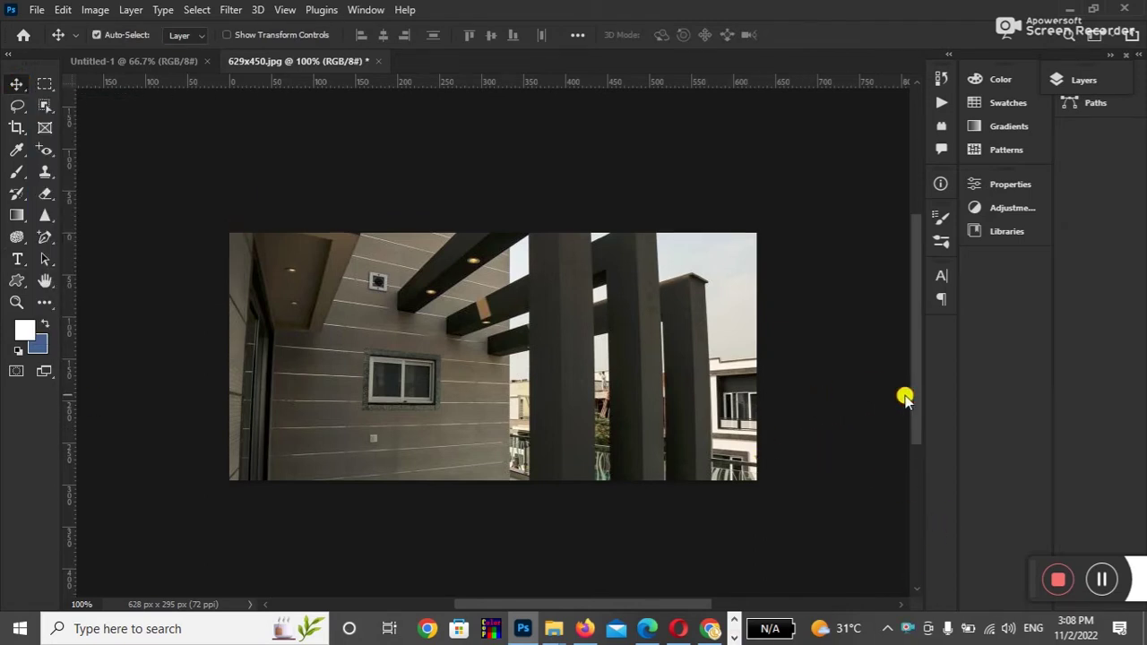
left_click(17, 259)
right_click(17, 259)
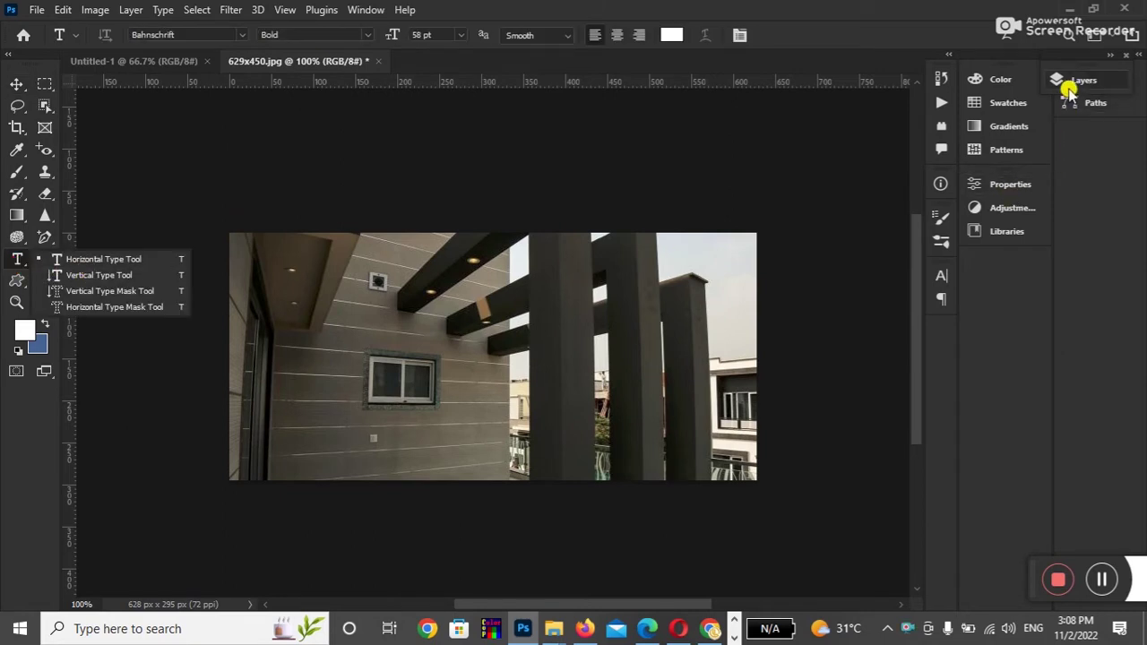
left_click(1069, 80)
right_click(24, 262)
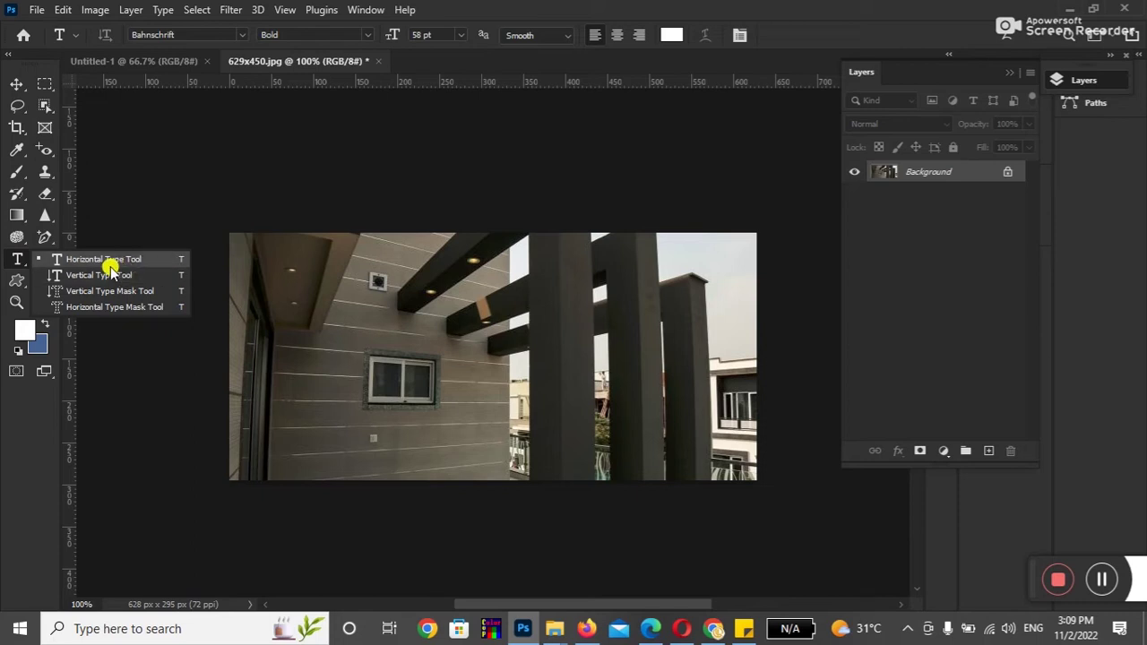
left_click(108, 262)
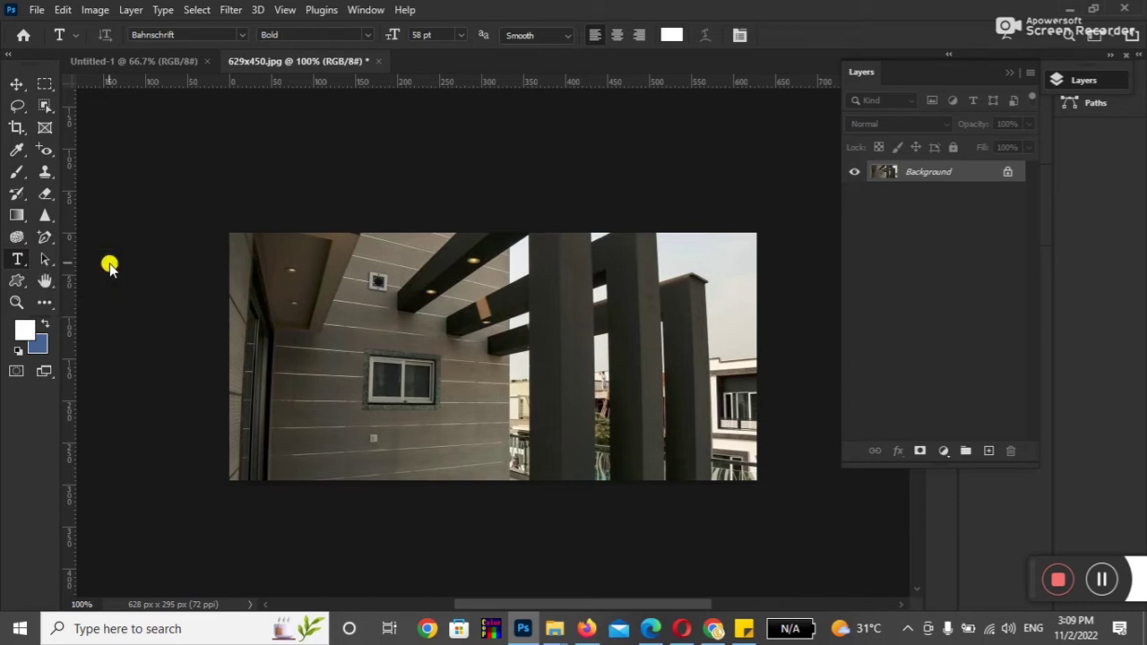
Type DESIGN in white on the wall and drag it down near the photo's bottom edge.
left_click(318, 423)
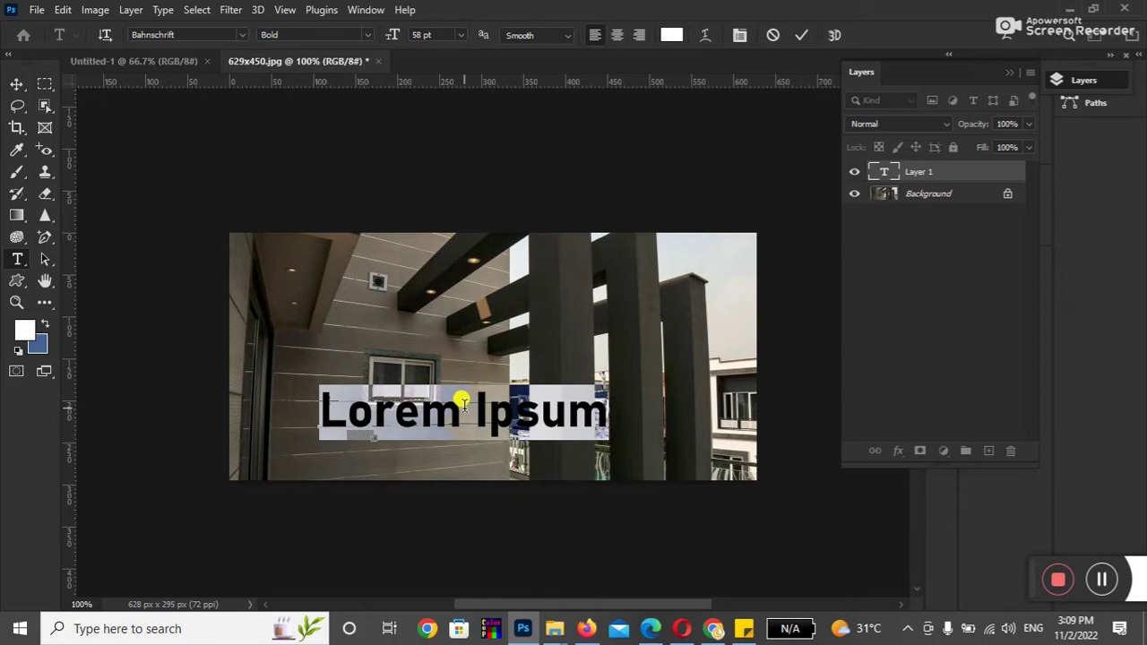
type("DESIGN")
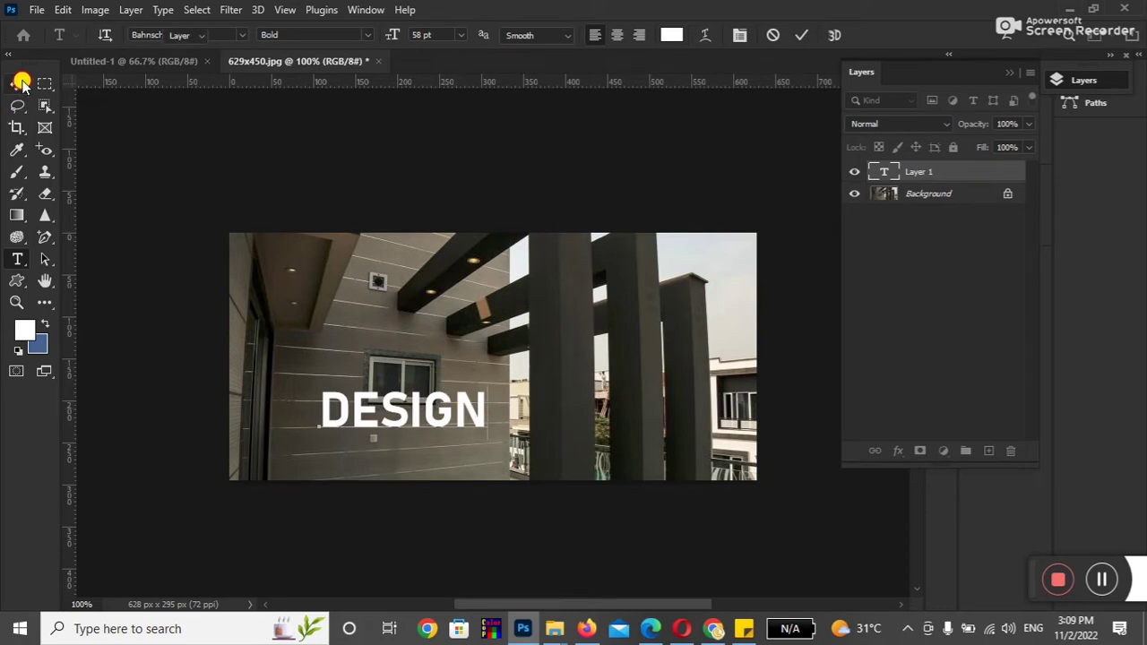
left_click(16, 84)
mouse_move(399, 421)
left_mouse_down()
mouse_move(399, 386)
mouse_move(389, 463)
left_mouse_up()
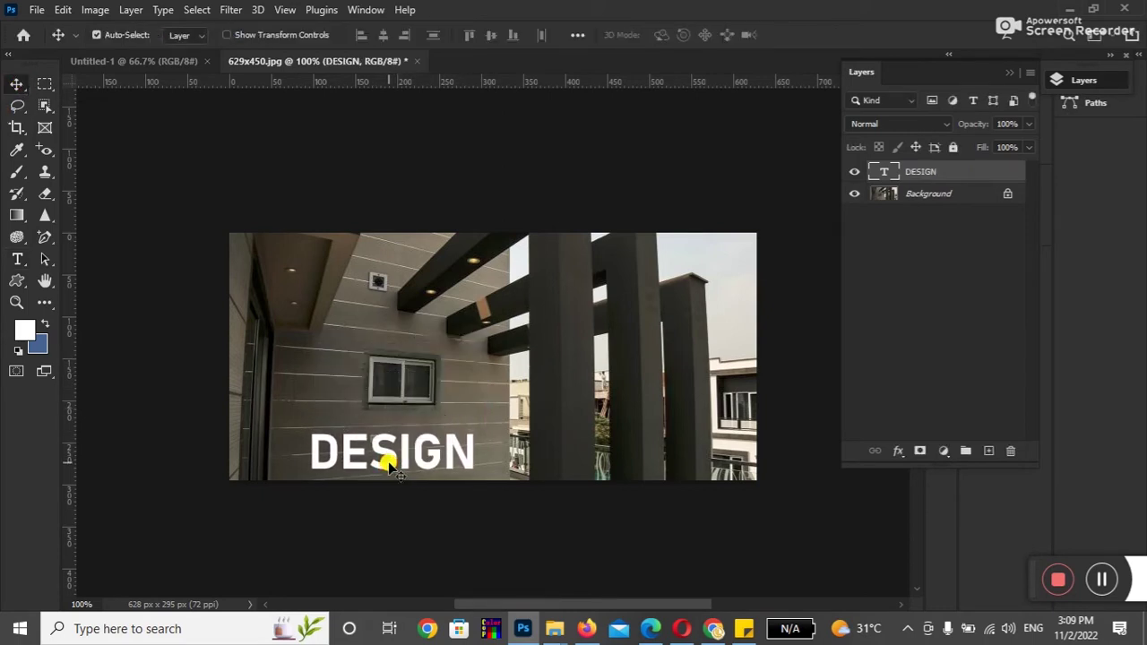
Add vertical text WORLD near the right edge and size it to 36 pt.
left_click(18, 260)
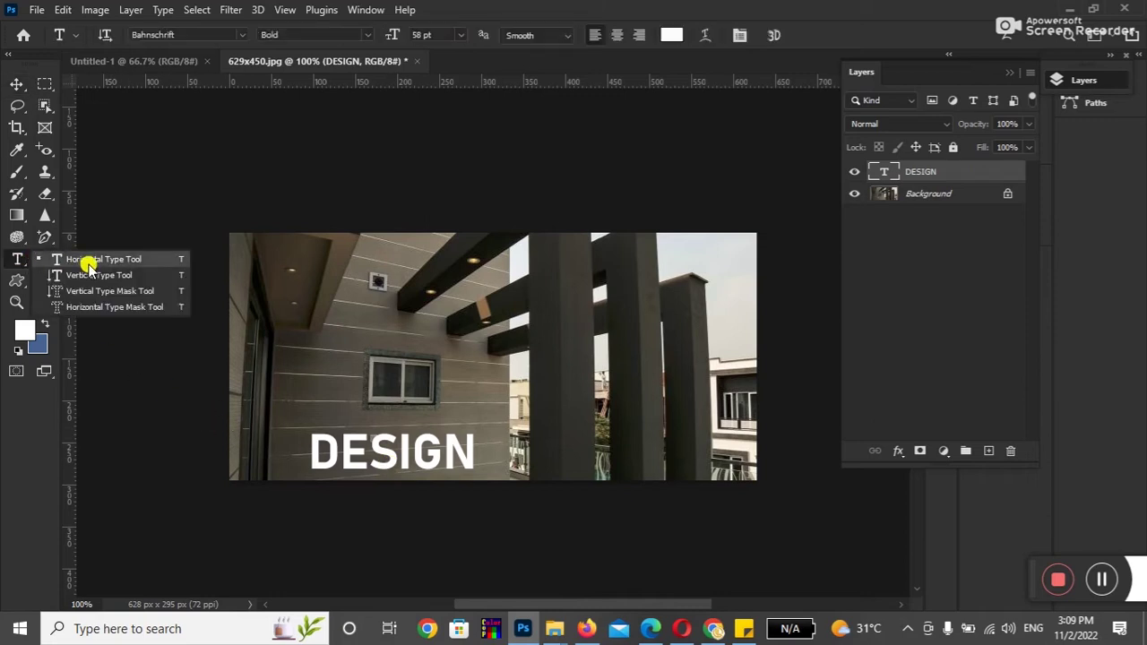
left_click(82, 275)
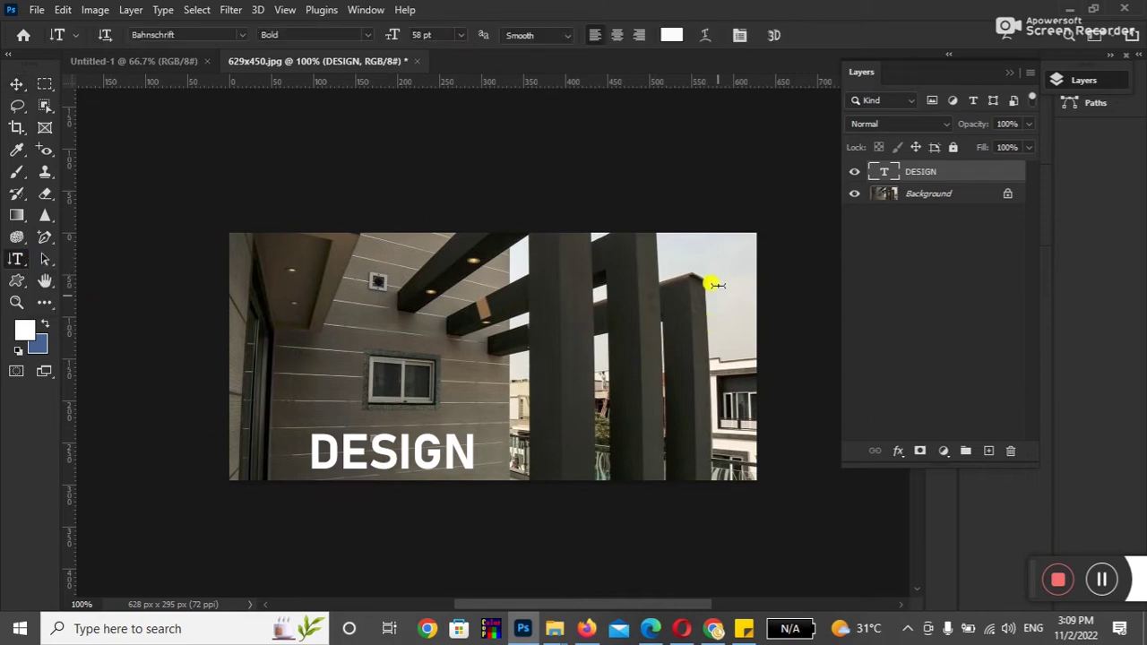
left_click(725, 251)
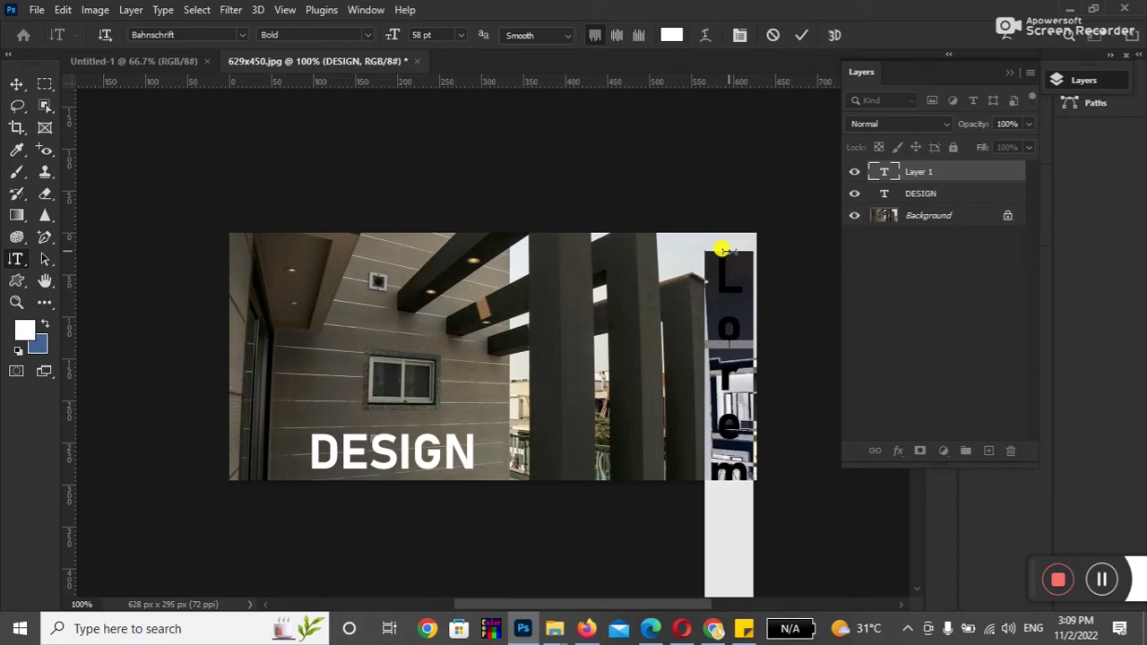
type("W")
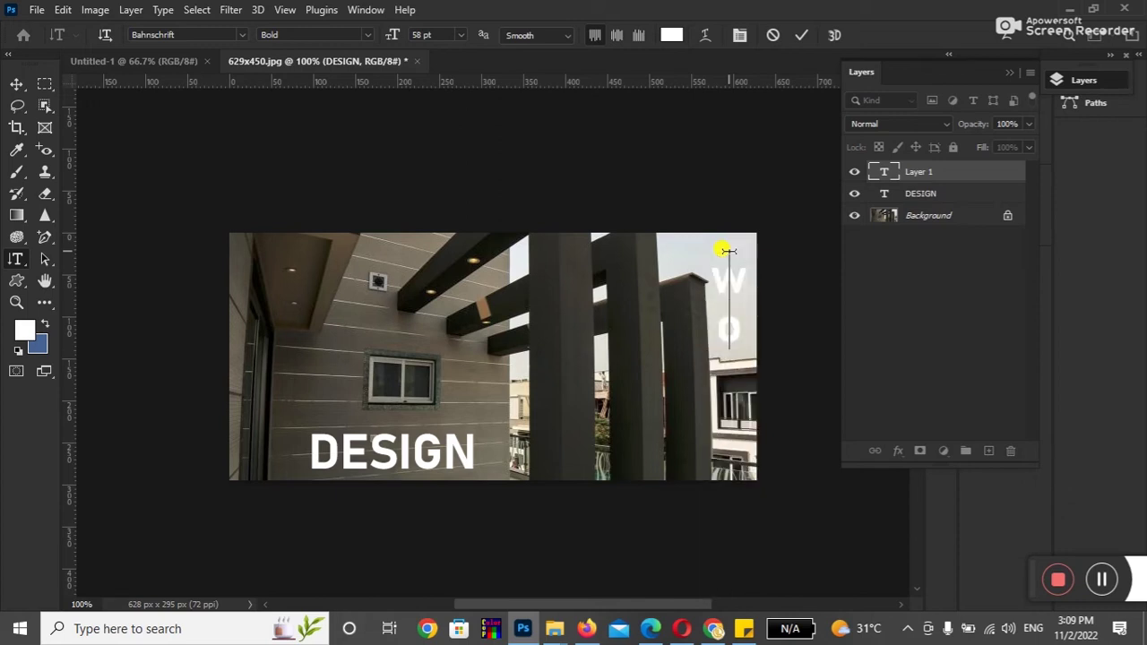
type("O")
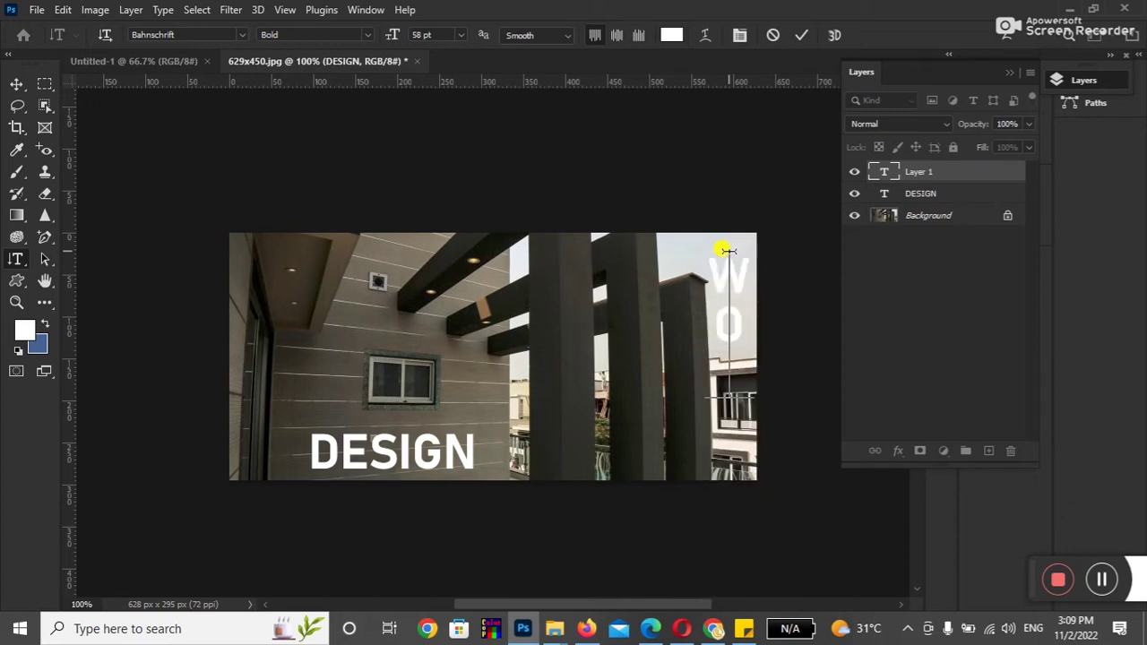
type("RLD")
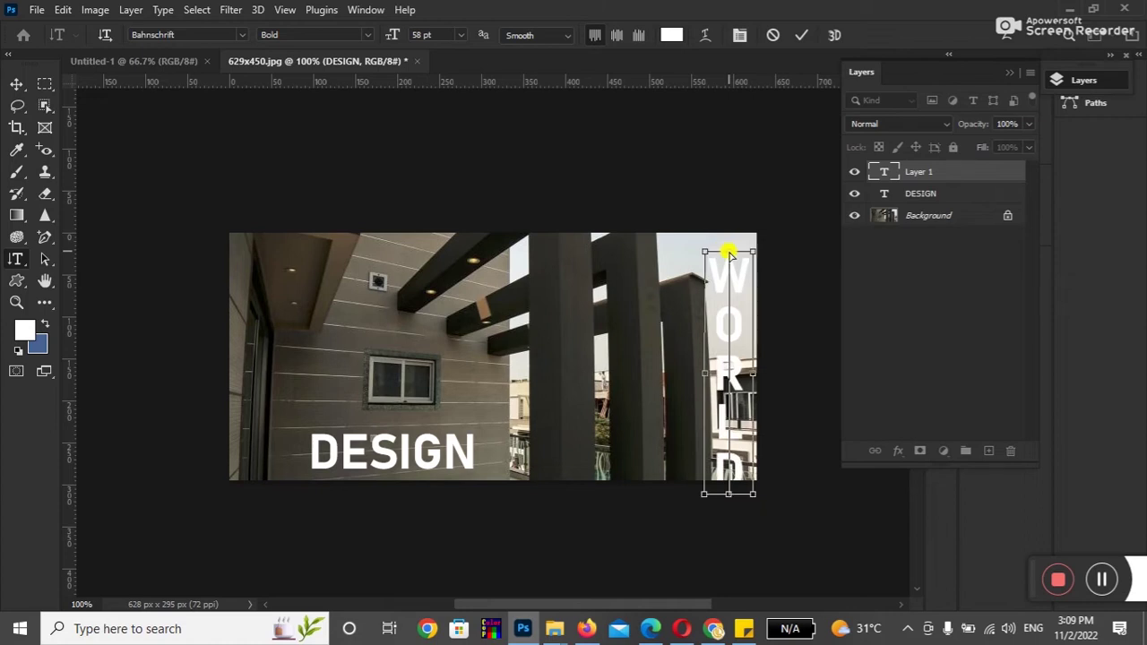
key("ctrl+a")
left_click(459, 35)
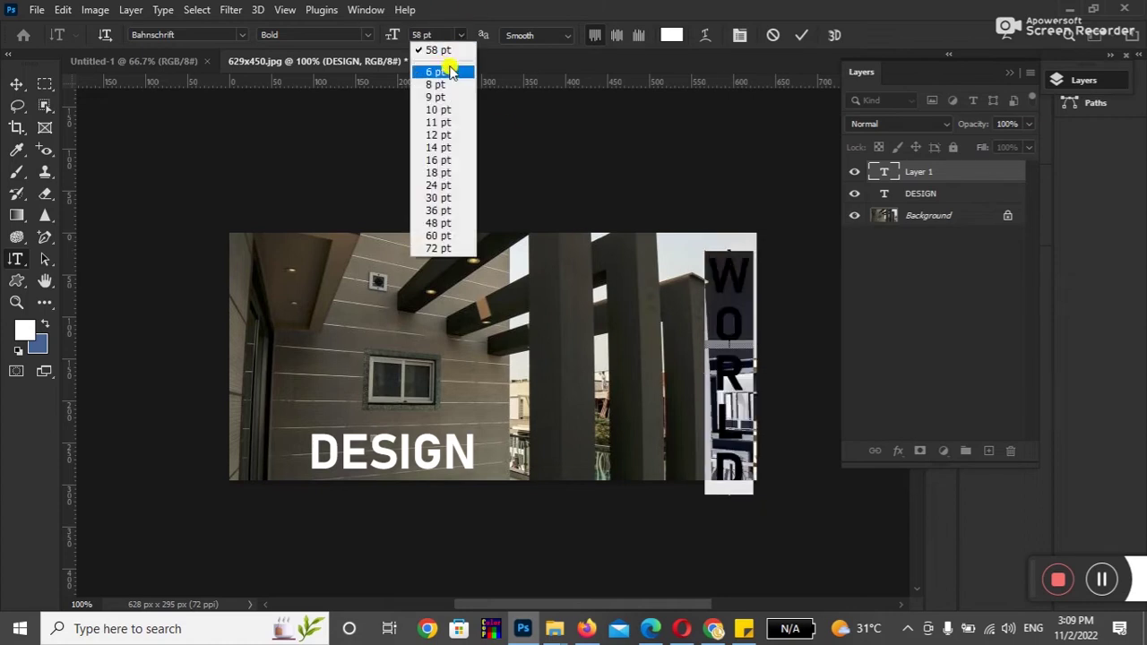
left_click(440, 210)
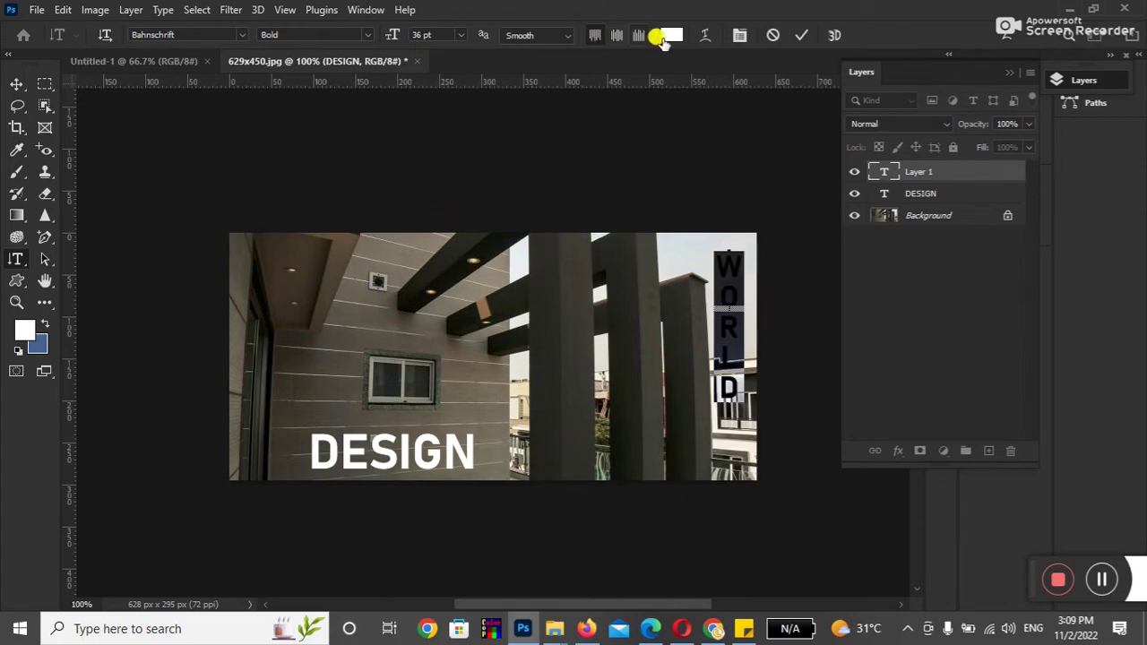
Colour WORLD near-black and move it onto the central pillar.
left_click(671, 35)
left_click_drag(743, 243, 839, 267)
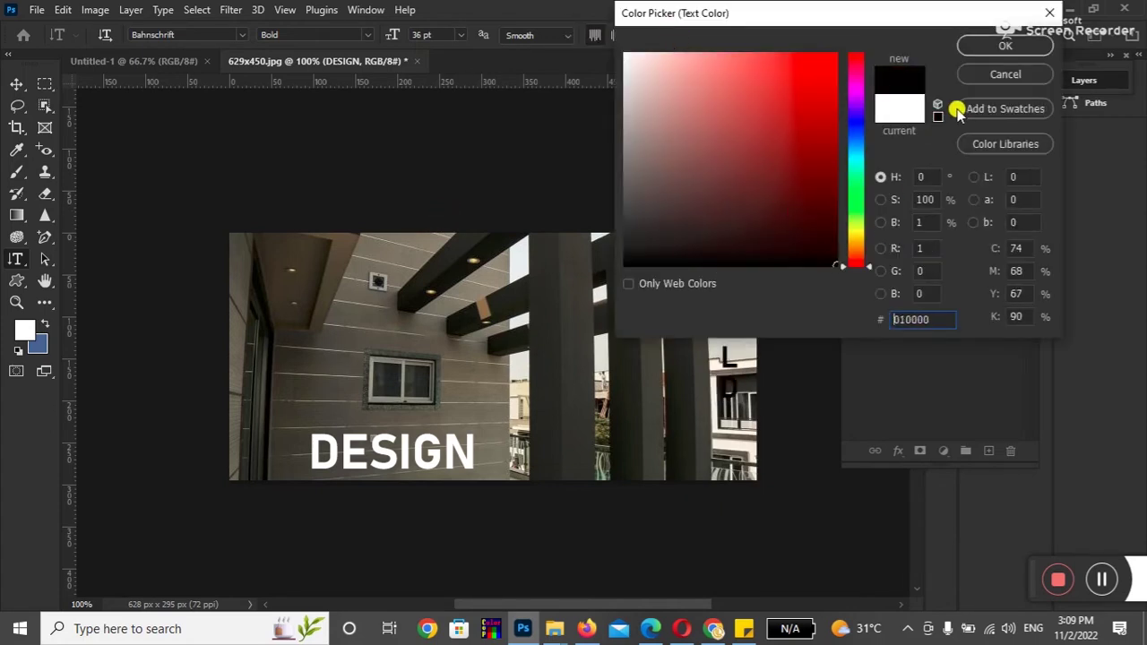
left_click(995, 47)
left_click(16, 83)
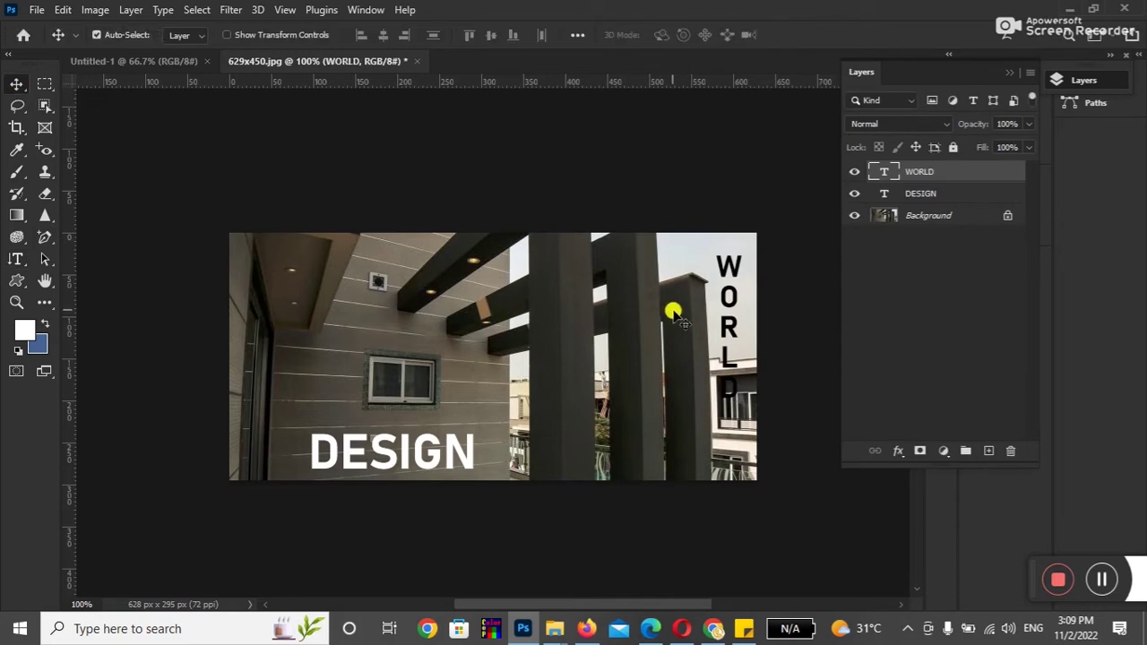
mouse_move(730, 320)
left_mouse_down()
mouse_move(546, 313)
mouse_move(571, 350)
left_mouse_up()
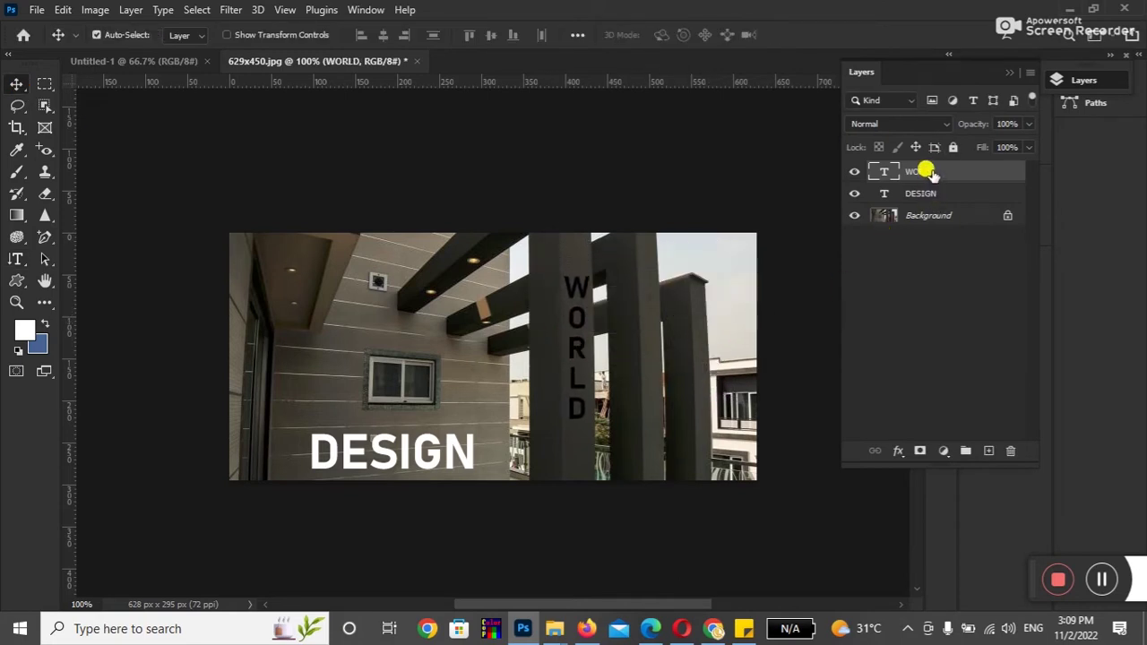
left_click(16, 264)
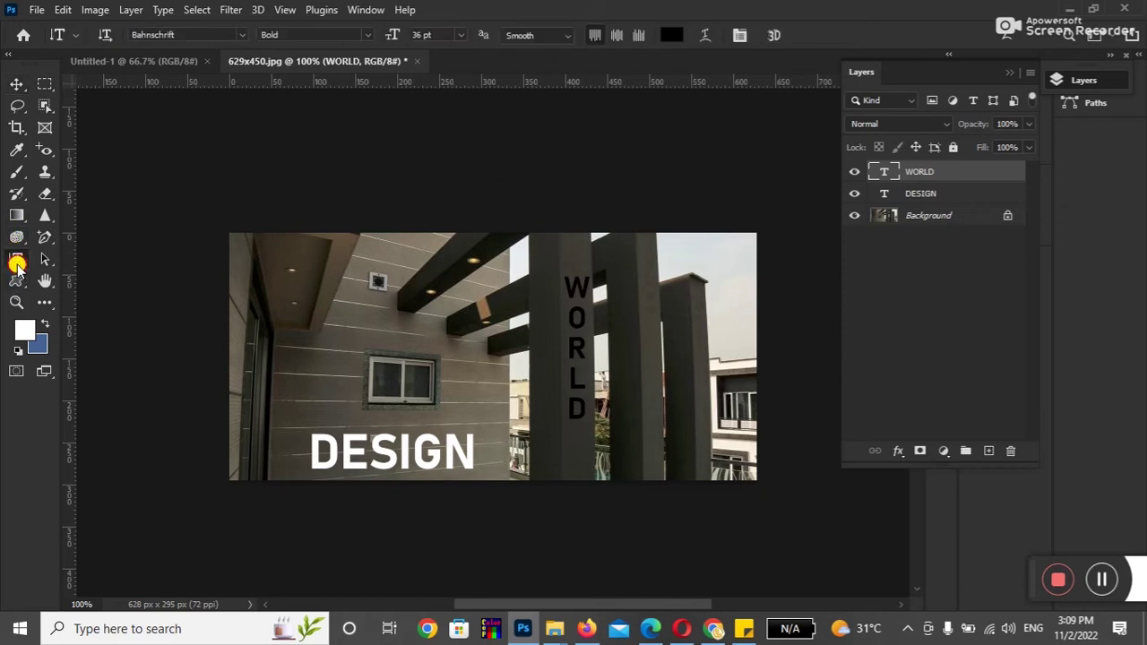
Move DESIGN slightly up and left, then toggle its layer visibility off and on.
right_click(16, 262)
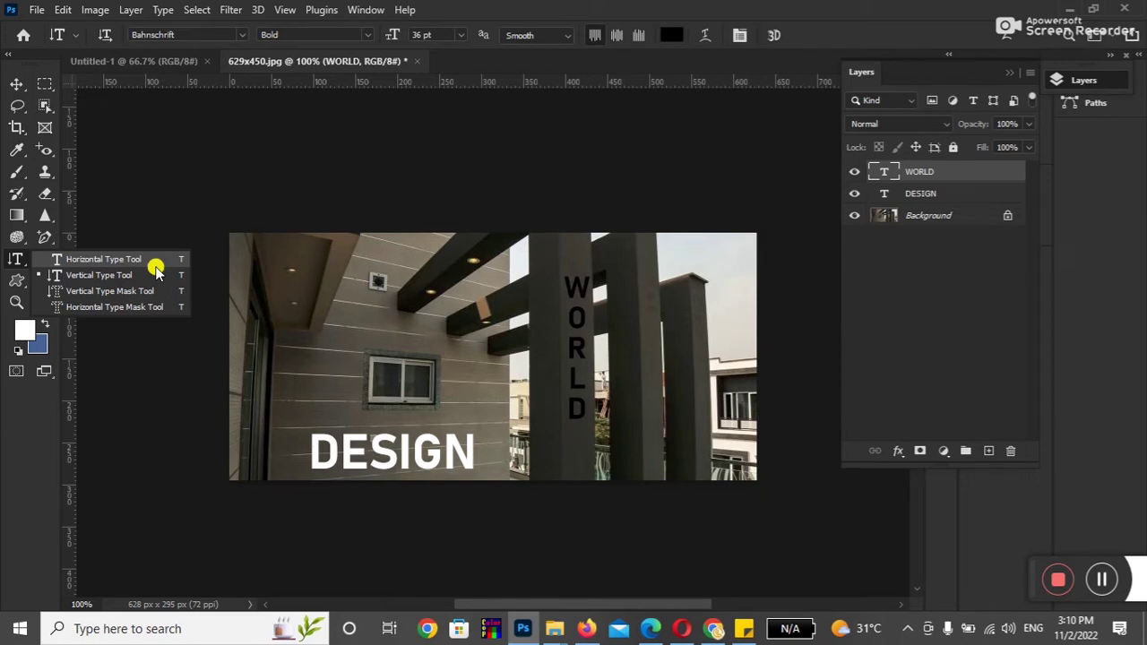
left_click(156, 264)
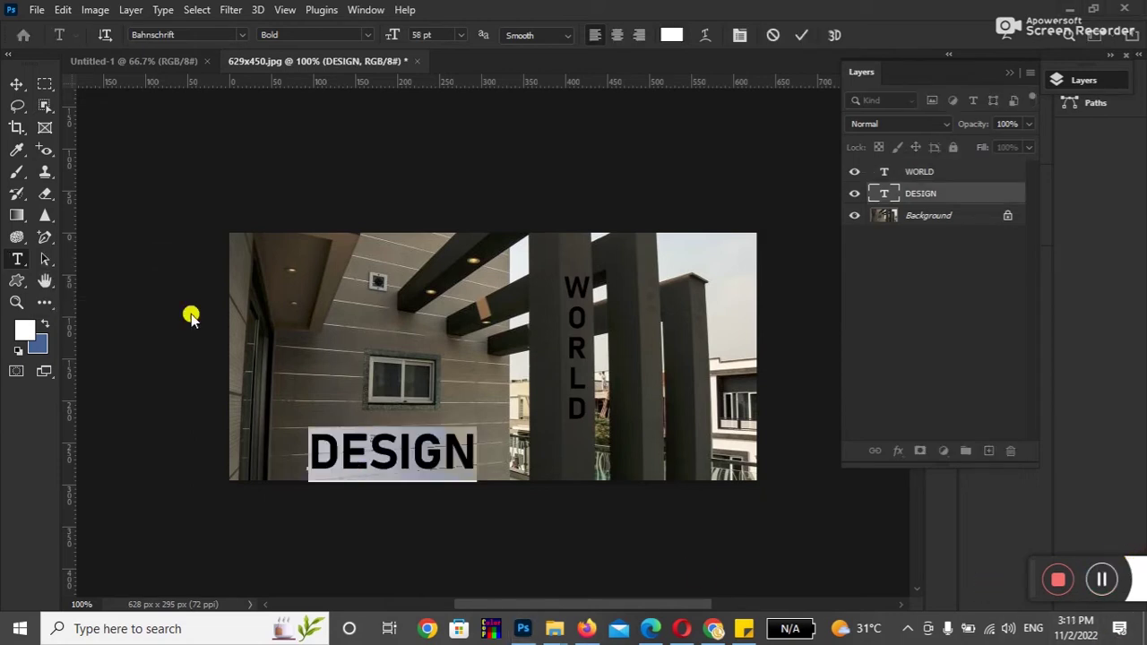
left_click(16, 84)
mouse_move(397, 469)
left_mouse_down()
mouse_move(388, 451)
mouse_move(381, 461)
left_mouse_up()
left_click(854, 193)
left_click(854, 194)
Re-enter the DESIGN text with the Horizontal Type Tool, select its letters, and commit.
left_click(16, 260)
left_click_drag(16, 263, 75, 260)
left_click(79, 260)
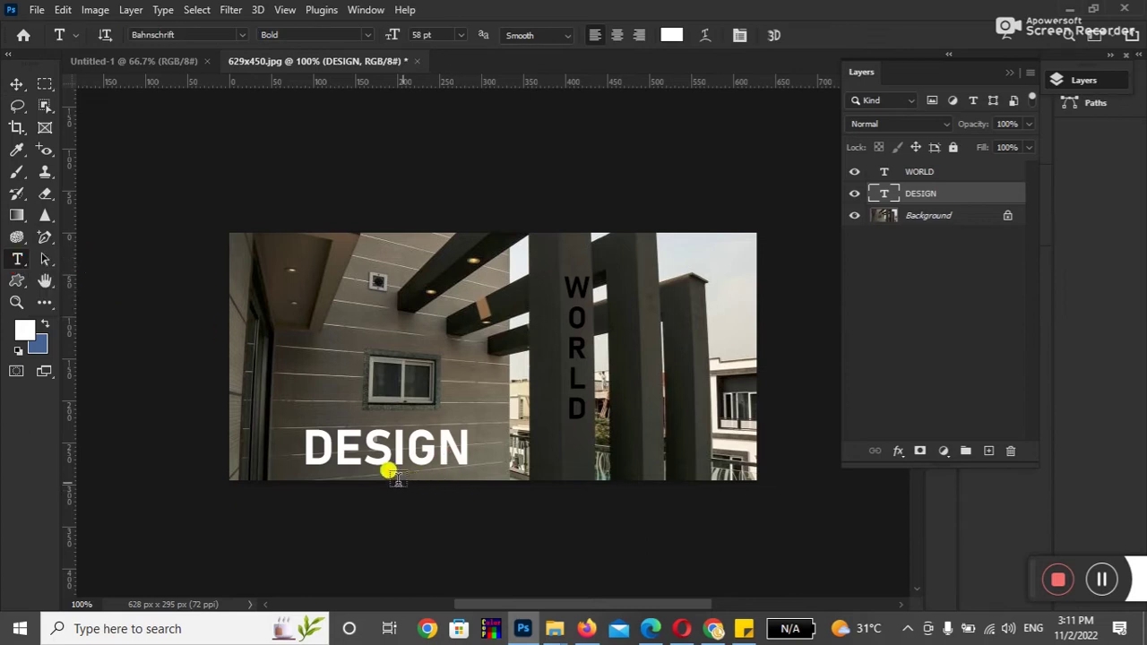
left_click(330, 448)
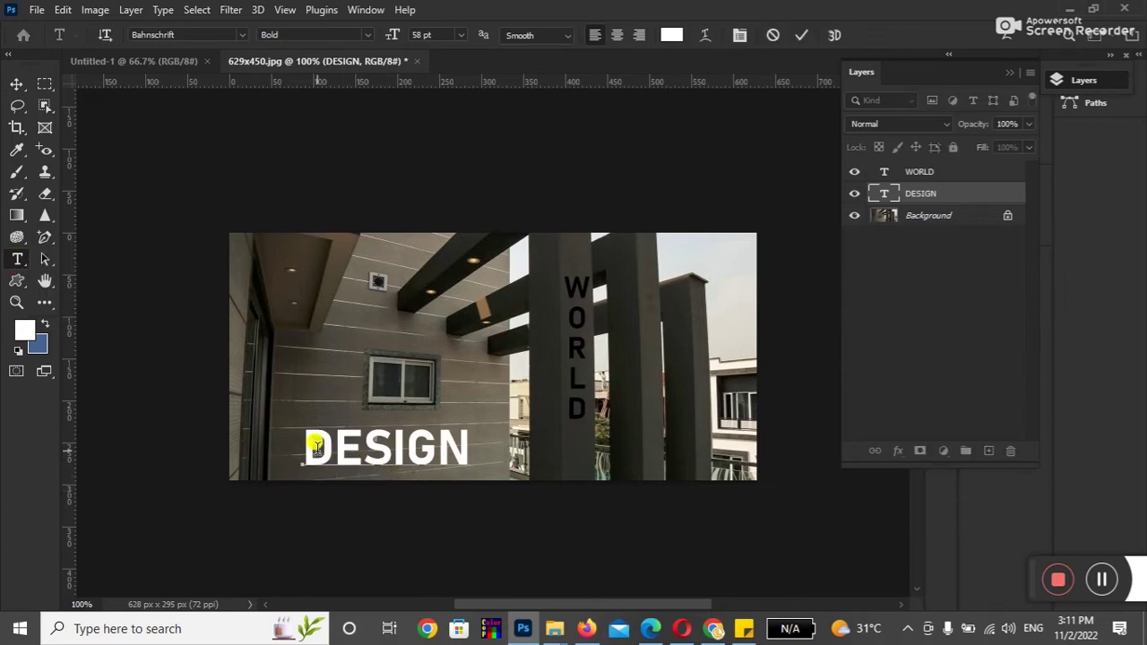
left_click_drag(307, 446, 432, 451)
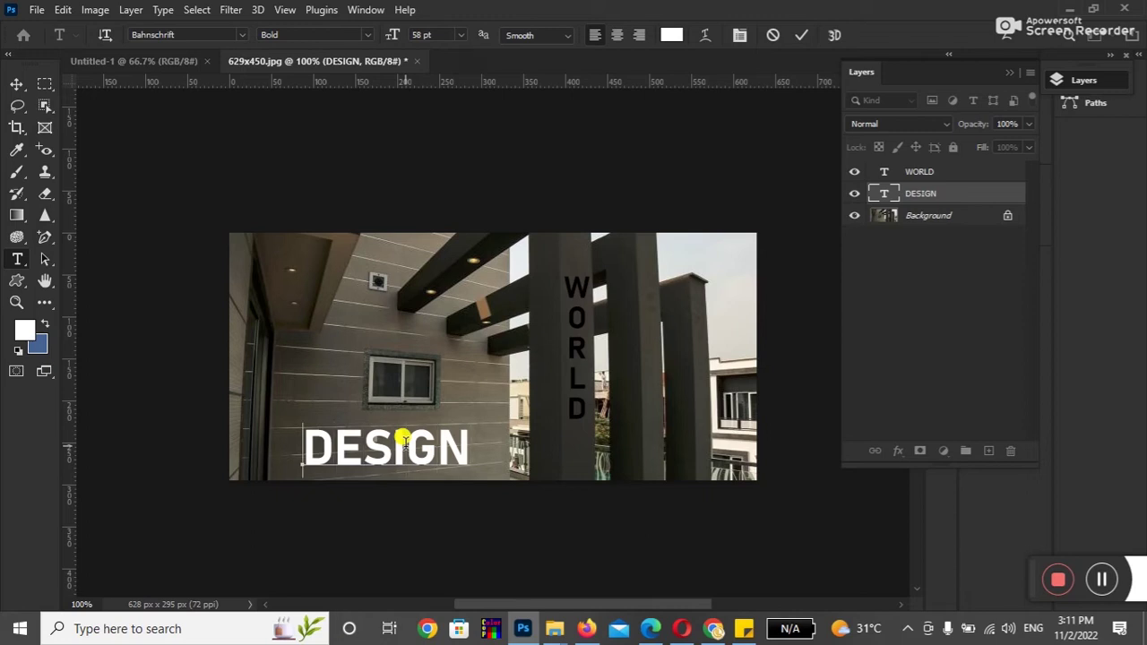
left_click(16, 84)
left_click(17, 258)
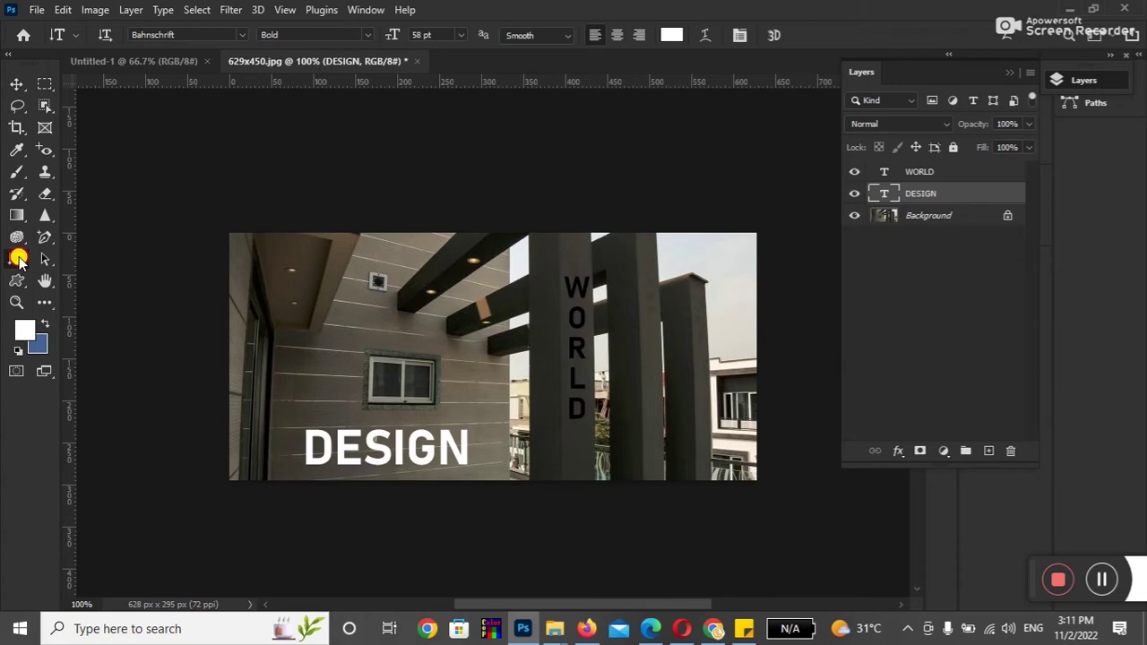
right_click(18, 260)
Select the WORLD letters and try a dark red in its text colour picker.
left_click(85, 274)
left_click_drag(574, 278, 572, 416)
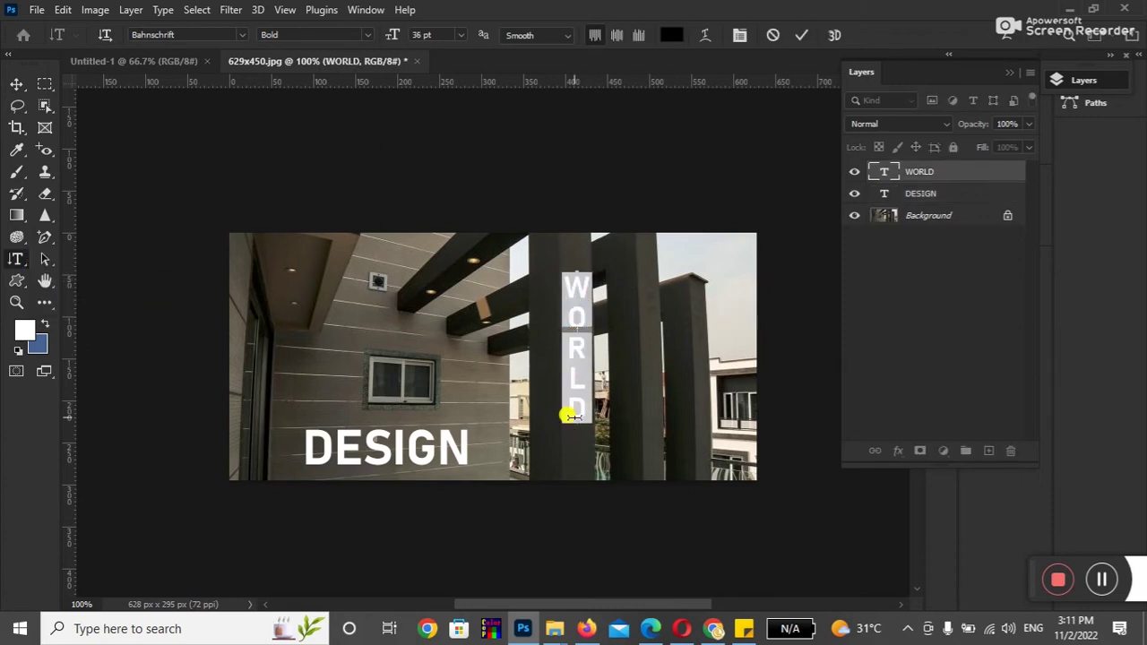
left_click(671, 35)
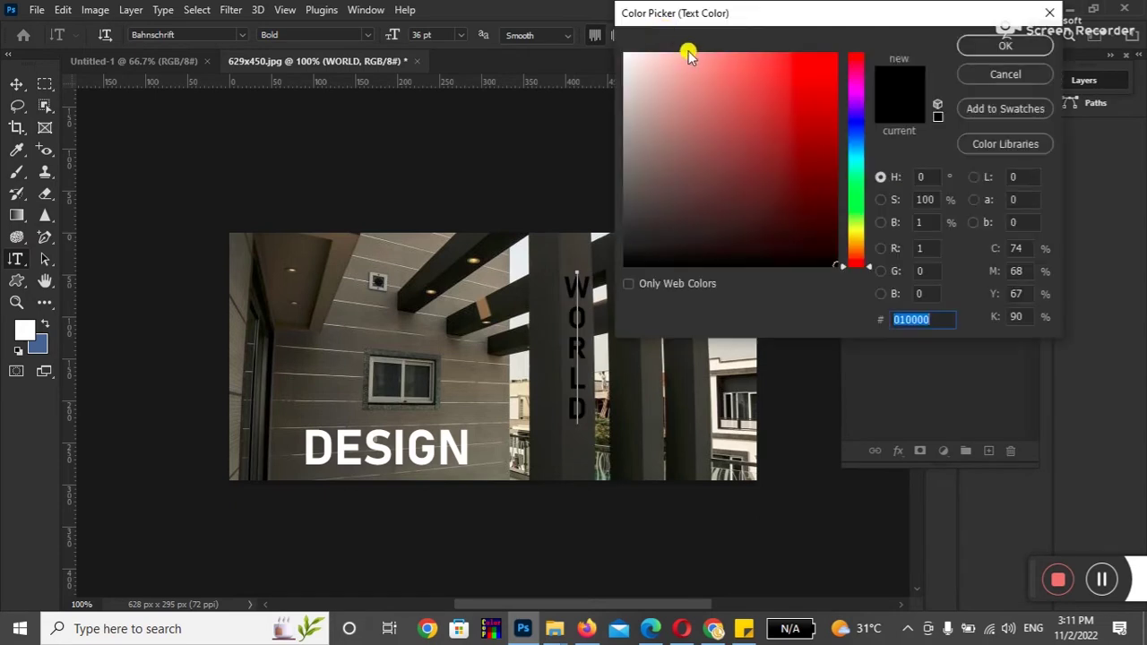
left_click_drag(697, 12, 760, 131)
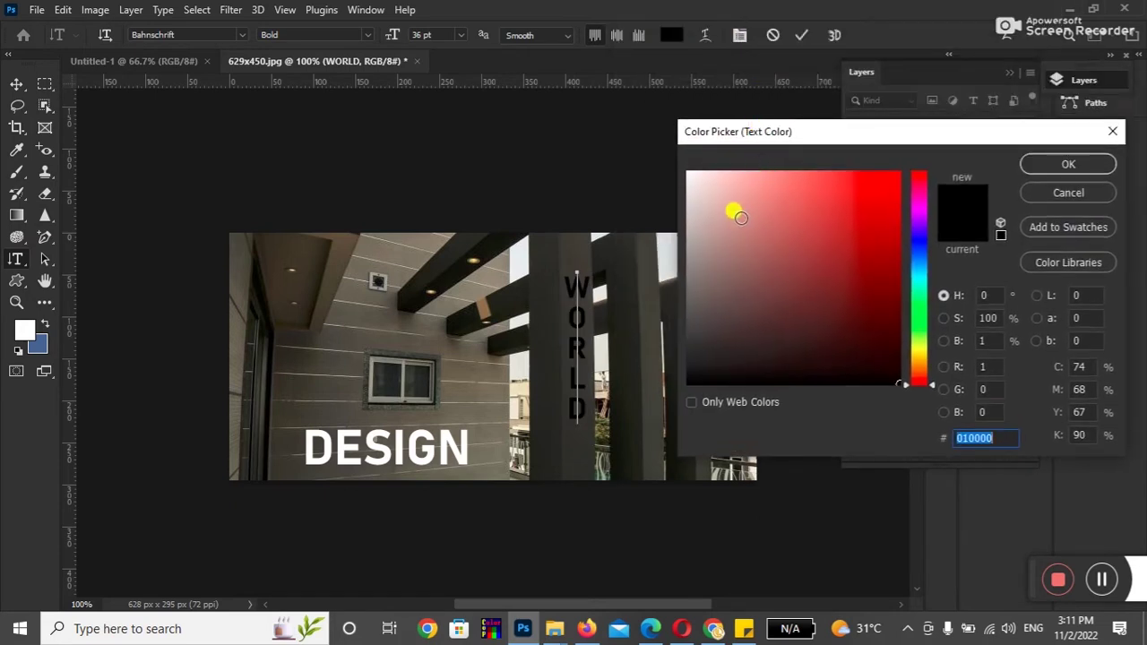
left_click(798, 297)
left_click_drag(796, 295, 899, 373)
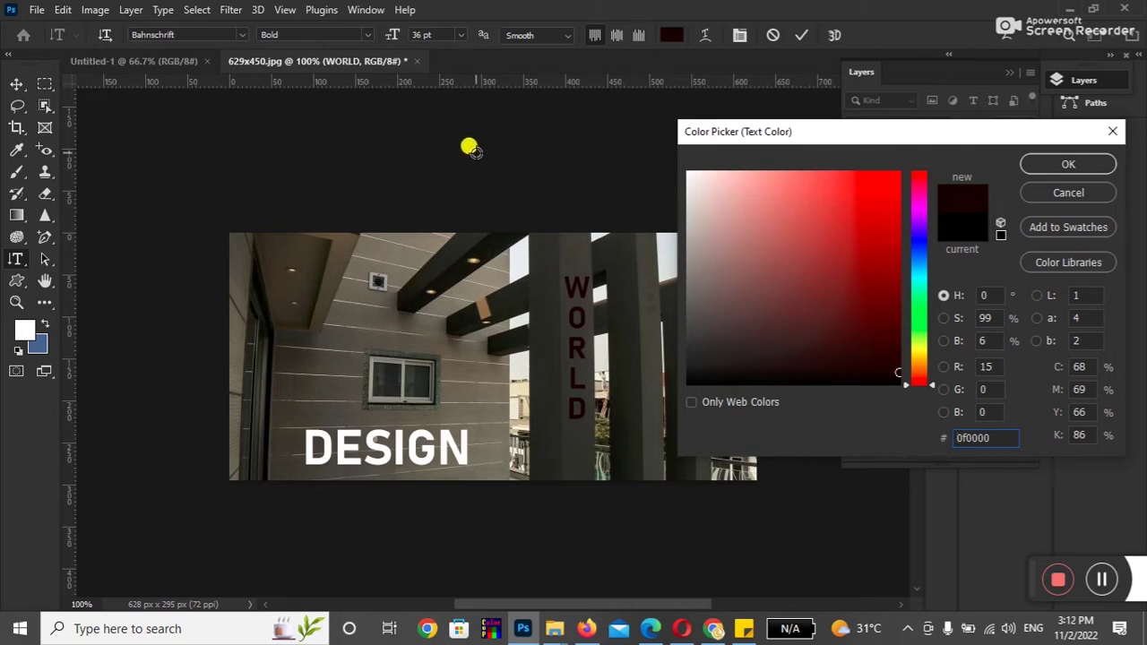
Sample tones from the photo and settle WORLD on muted grey #777463.
left_click(405, 253)
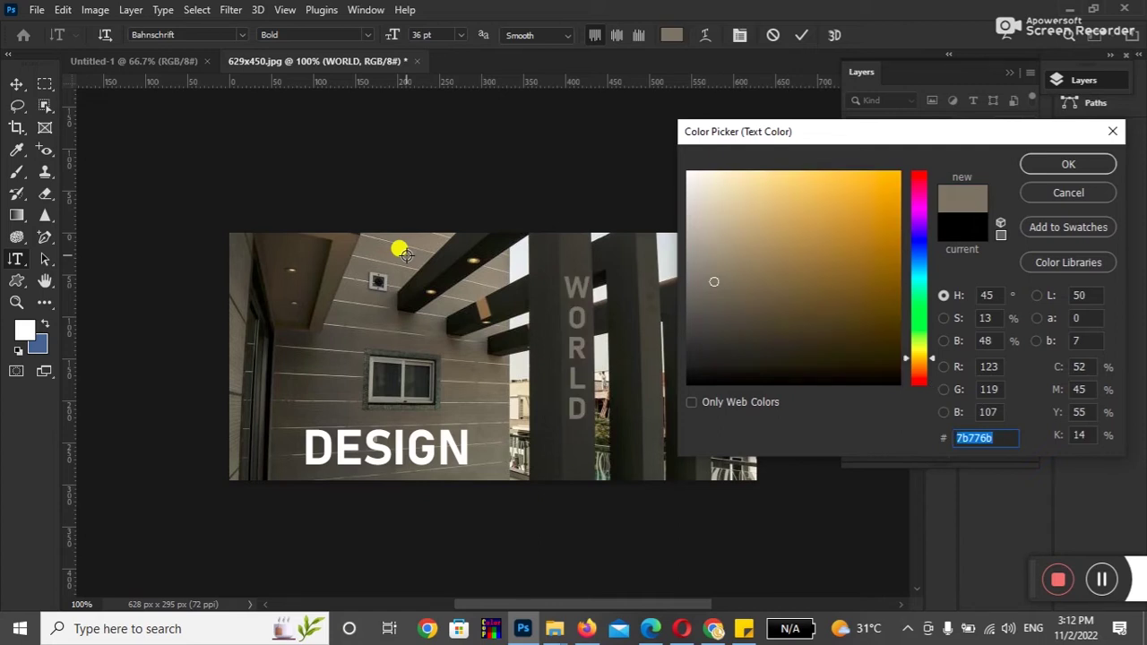
left_click(496, 394)
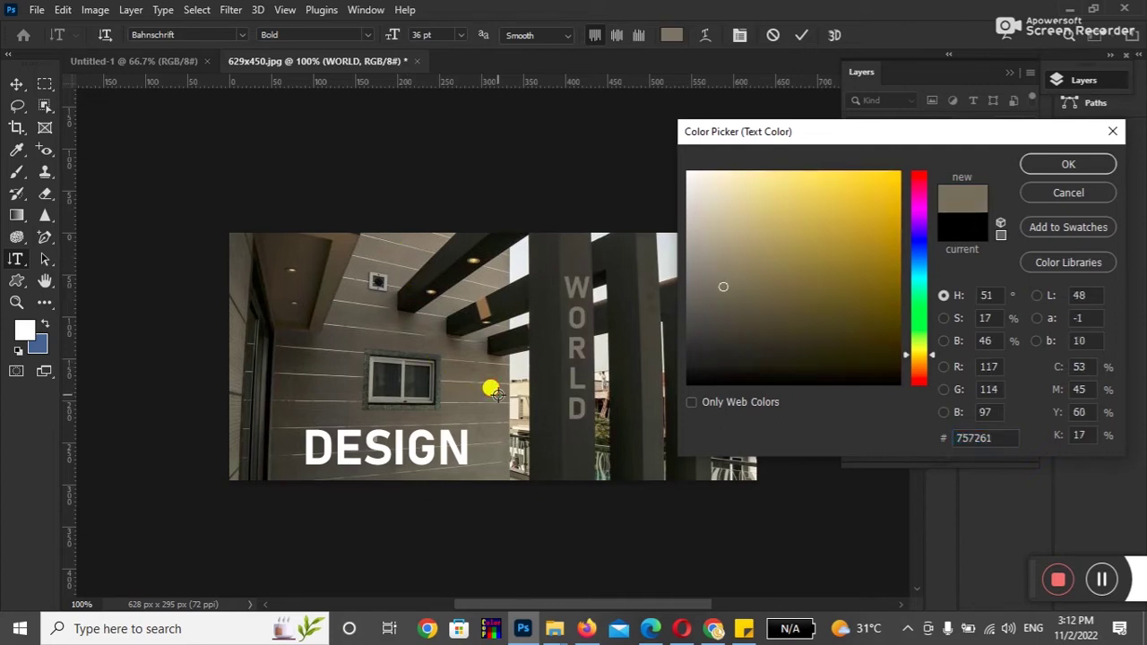
left_click(544, 405)
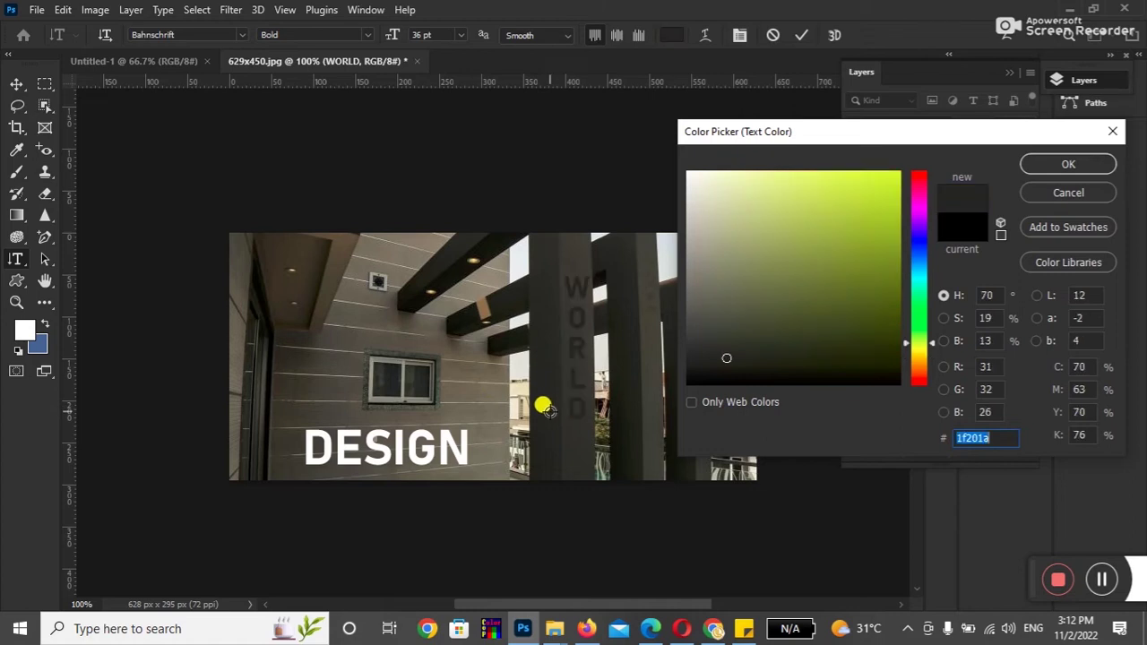
left_click(644, 387)
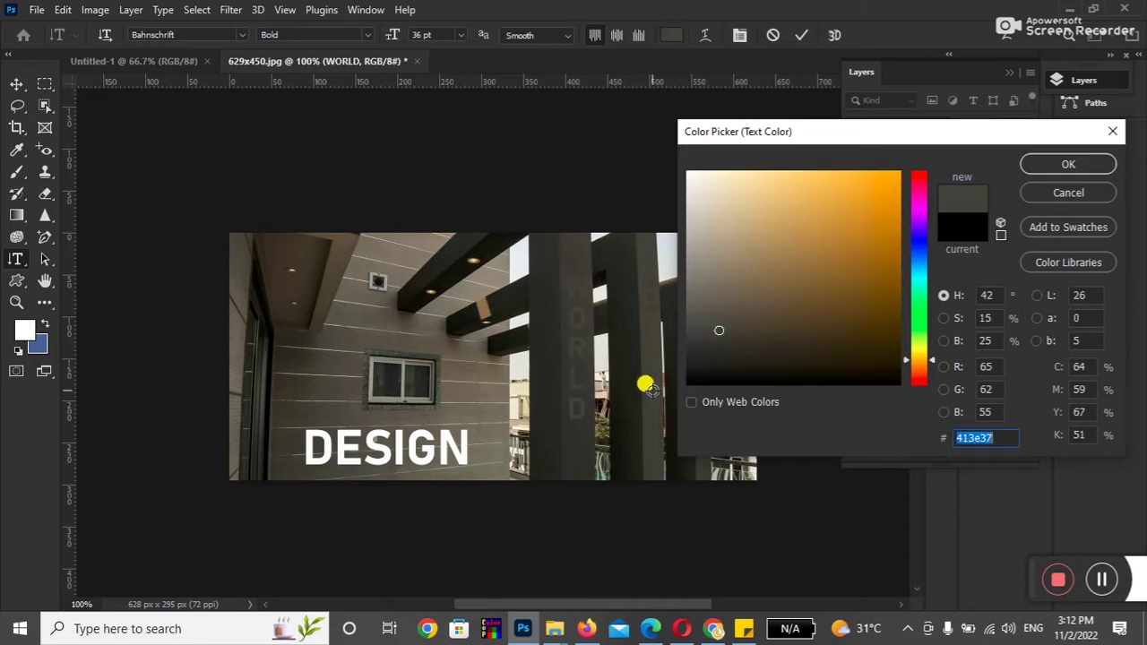
left_click(650, 333)
left_click(641, 280)
left_click(642, 260)
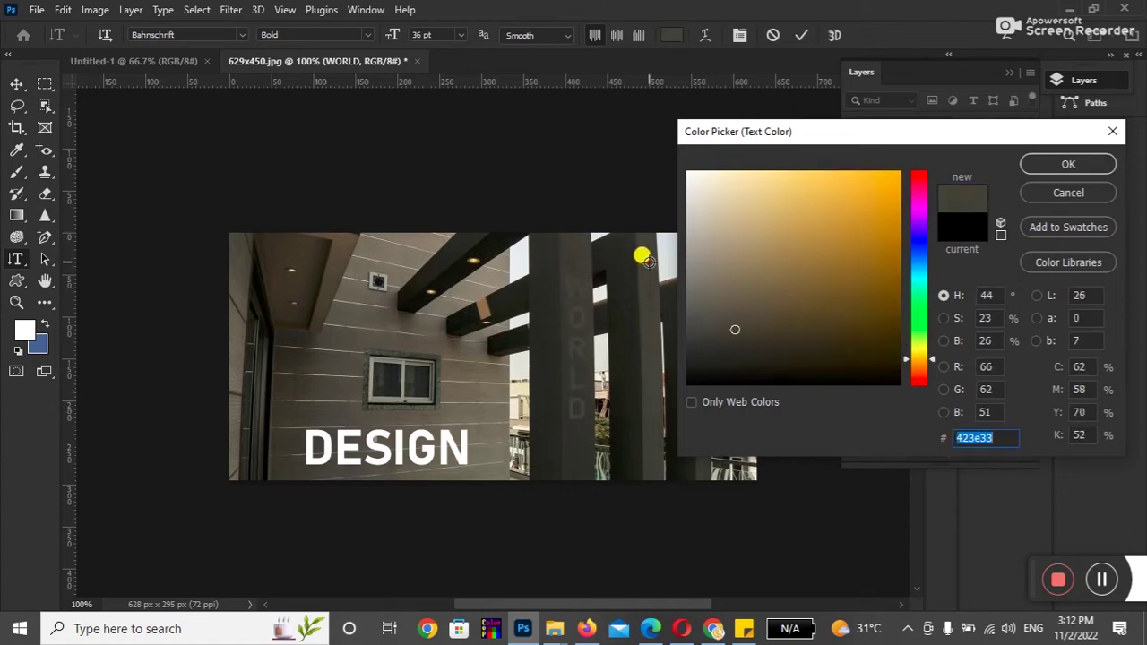
left_click(483, 308)
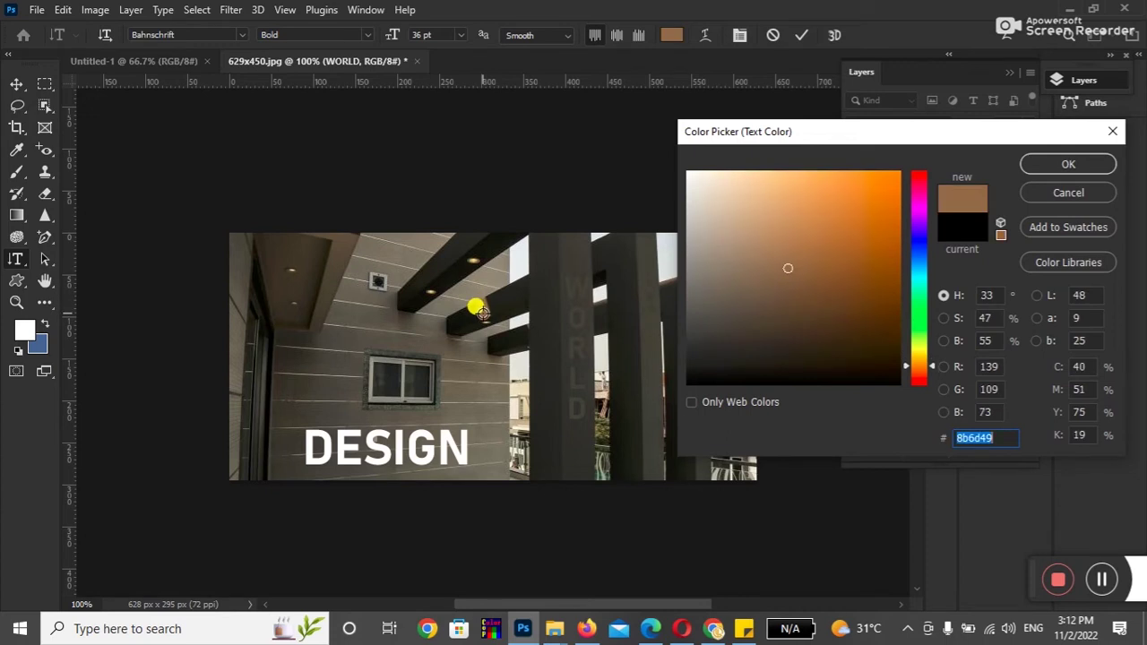
left_click(486, 379)
left_click(493, 394)
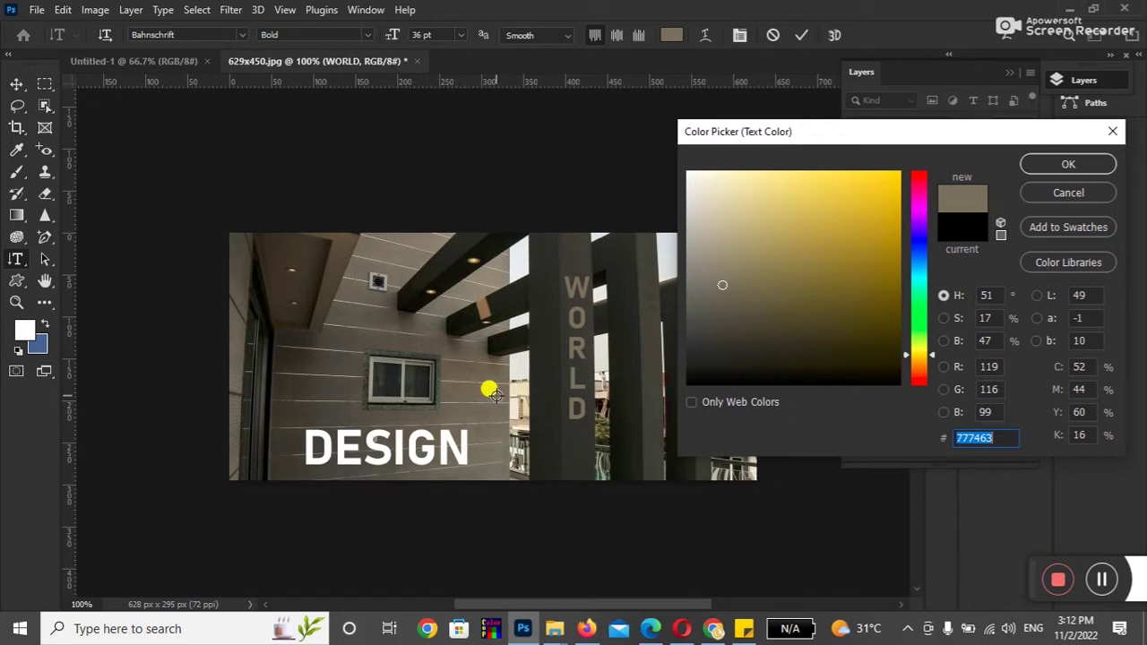
left_click(1069, 165)
left_click(16, 84)
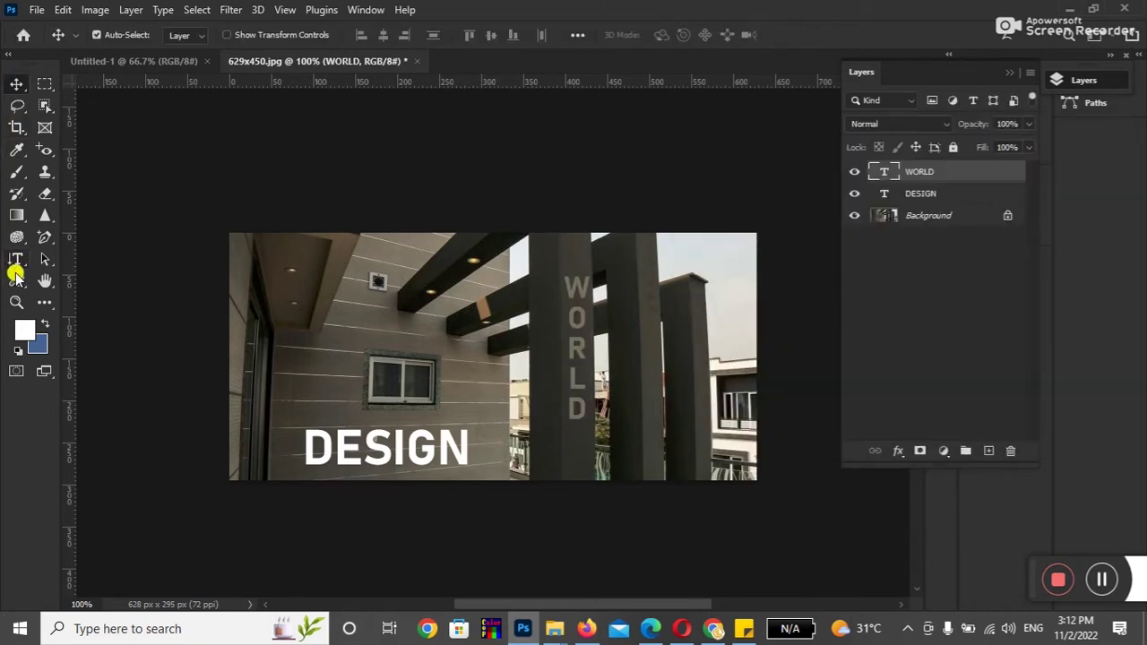
Recolour DESIGN to pillar grey #2d2e28 and shift it slightly higher on the wall.
left_click(16, 260)
left_click(80, 256)
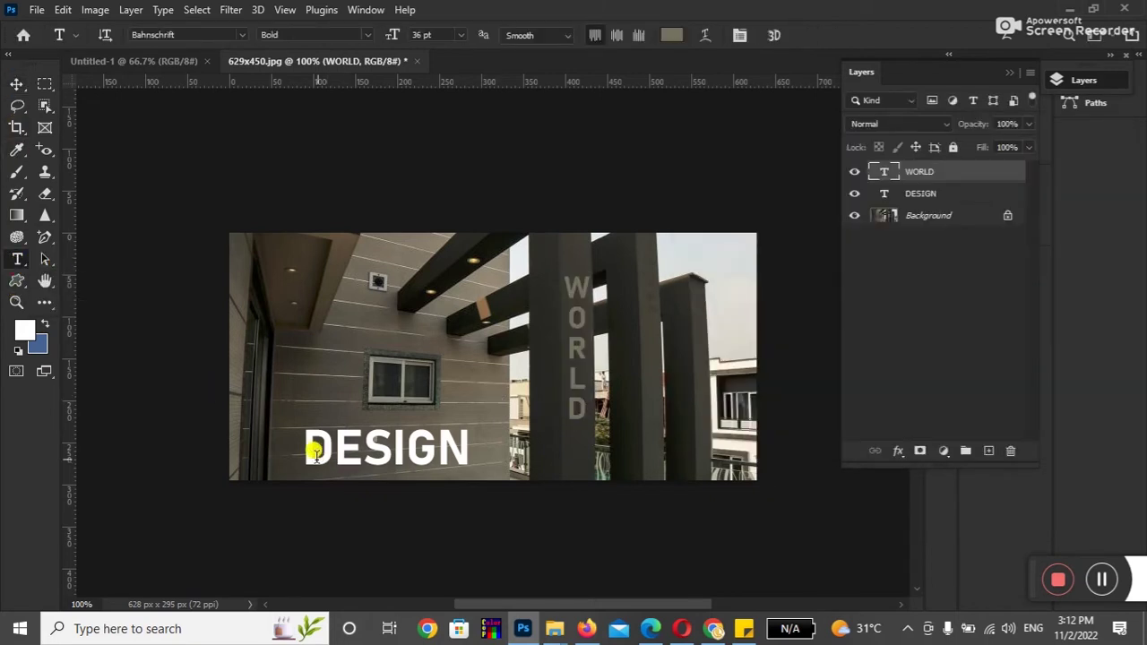
left_click_drag(310, 453, 529, 457)
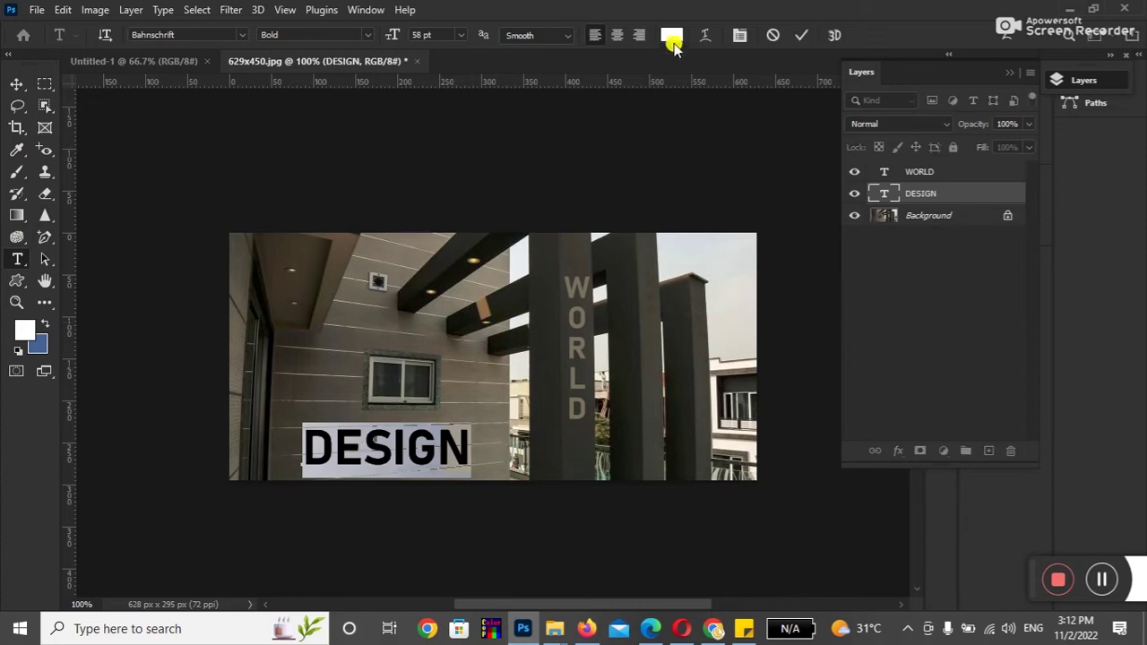
left_click(672, 35)
left_click(317, 331)
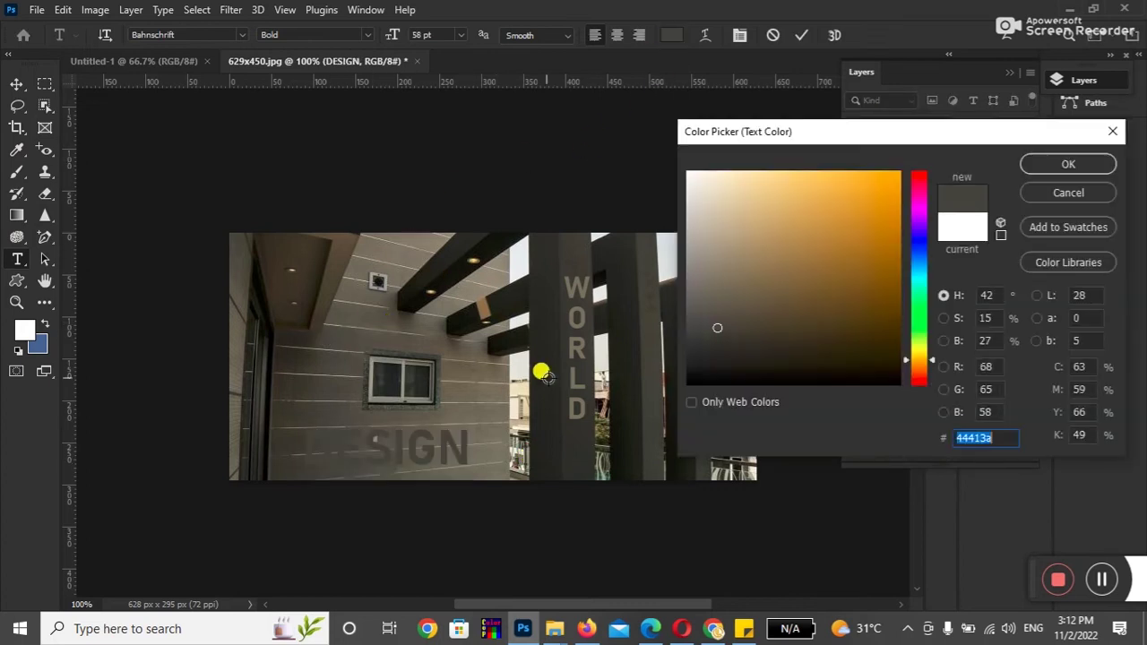
left_click_drag(491, 375, 574, 447)
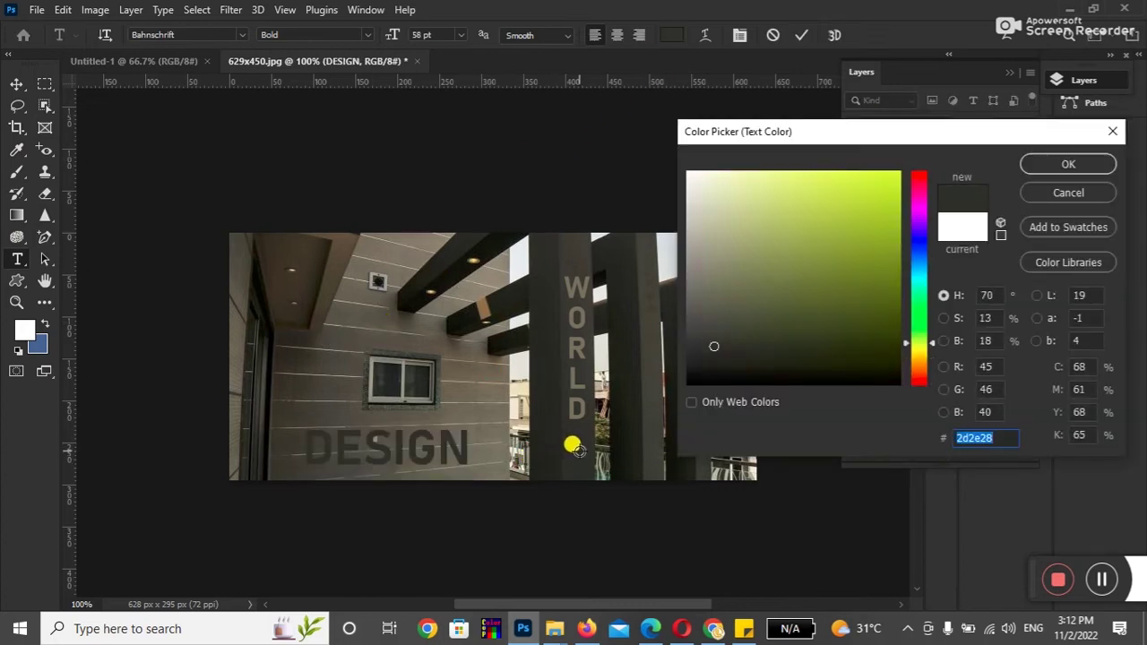
left_click(1055, 167)
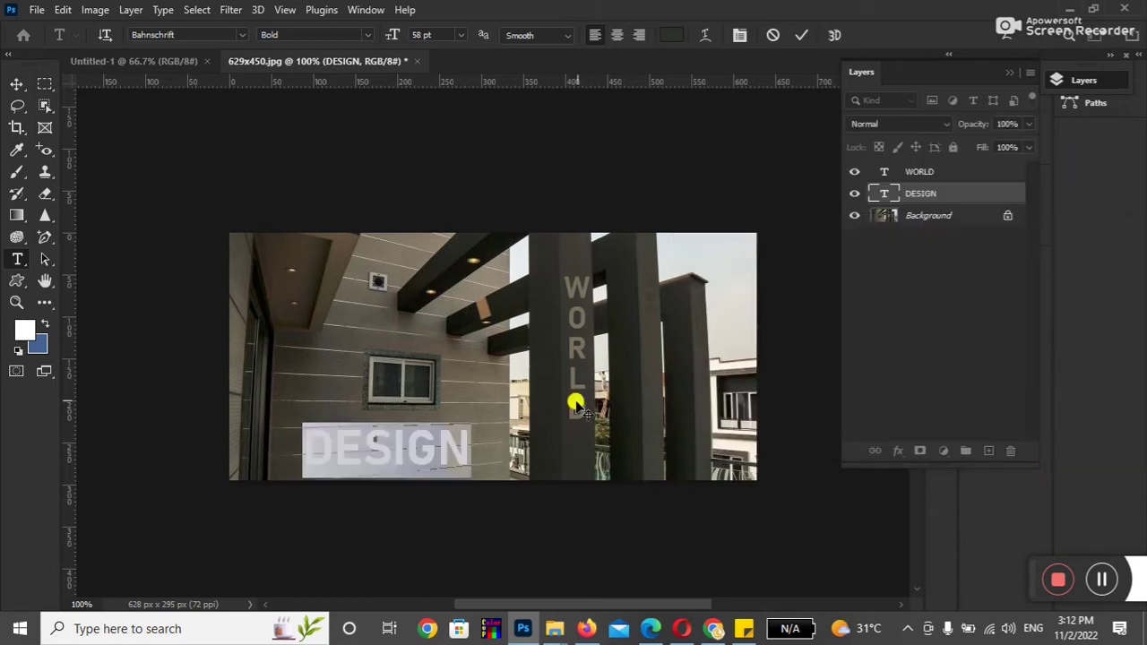
left_click(17, 85)
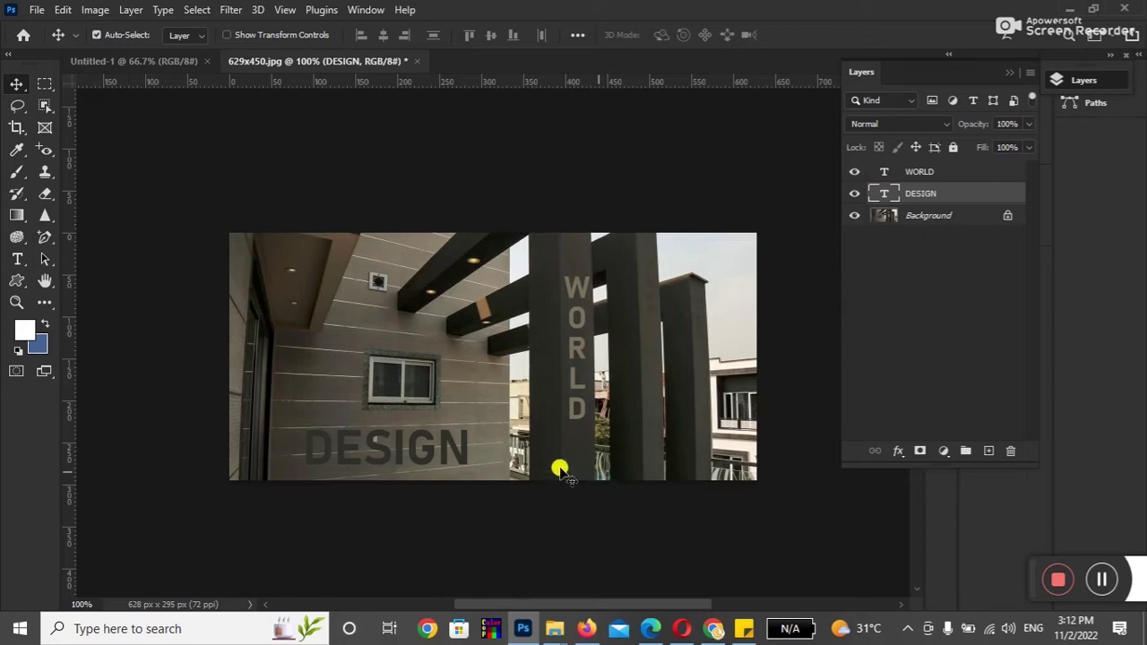
mouse_move(381, 458)
left_mouse_down()
mouse_move(387, 410)
mouse_move(375, 448)
left_mouse_up()
Highlight DESIGN, browse the font family list, then switch to Chrome.
left_click(16, 259)
left_click_drag(305, 440, 475, 440)
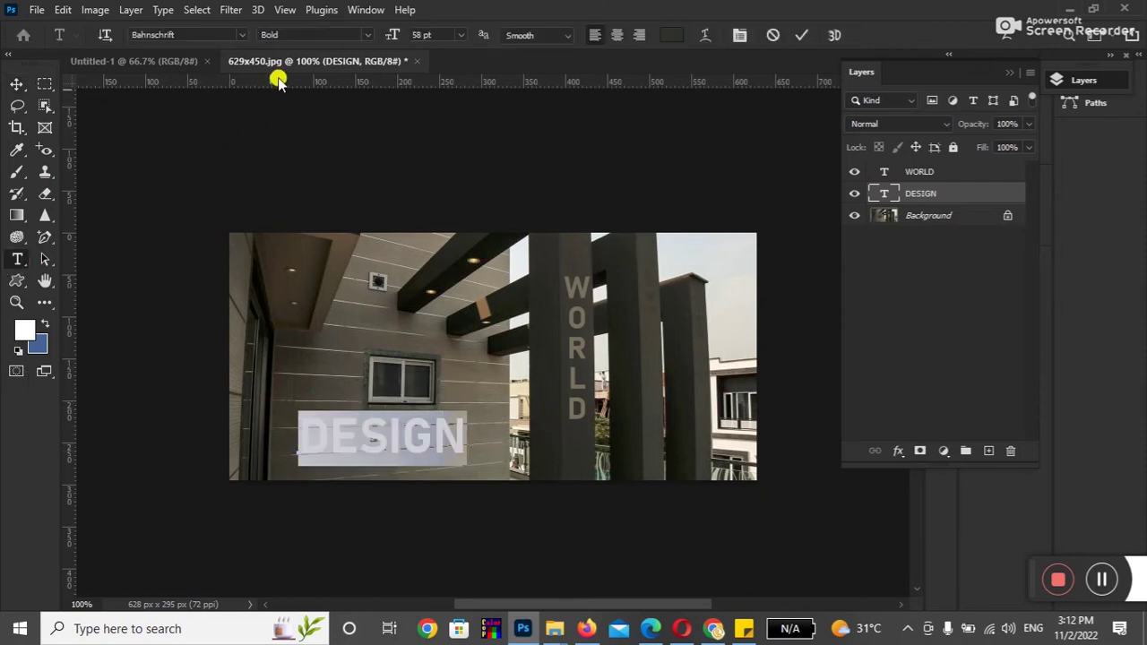
left_click(243, 35)
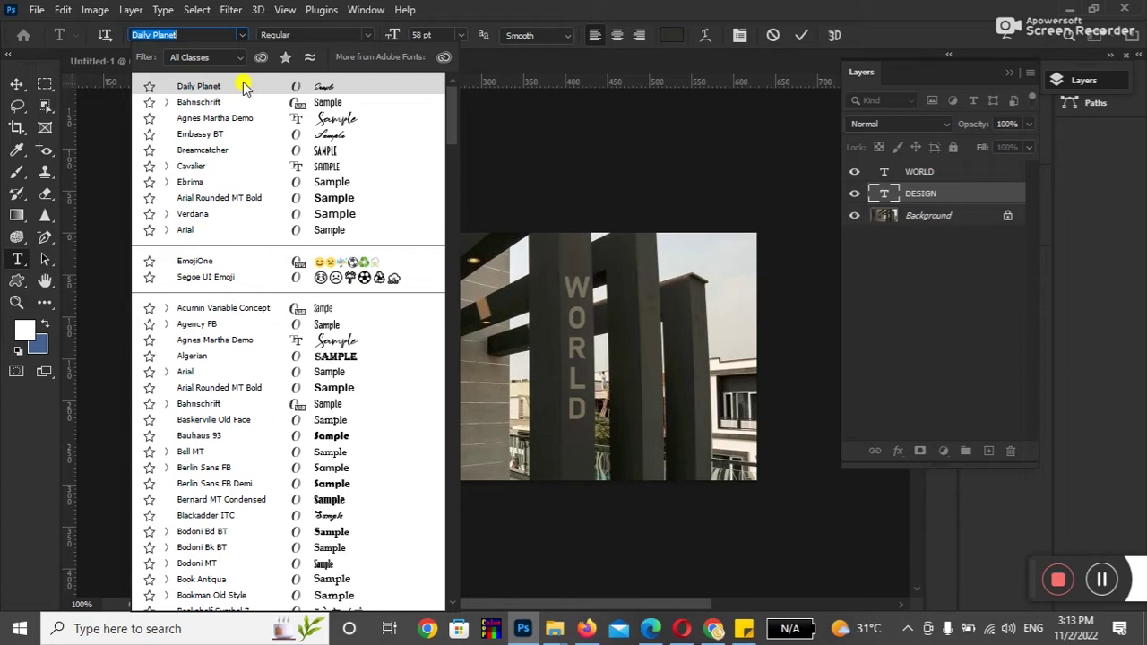
left_click(714, 629)
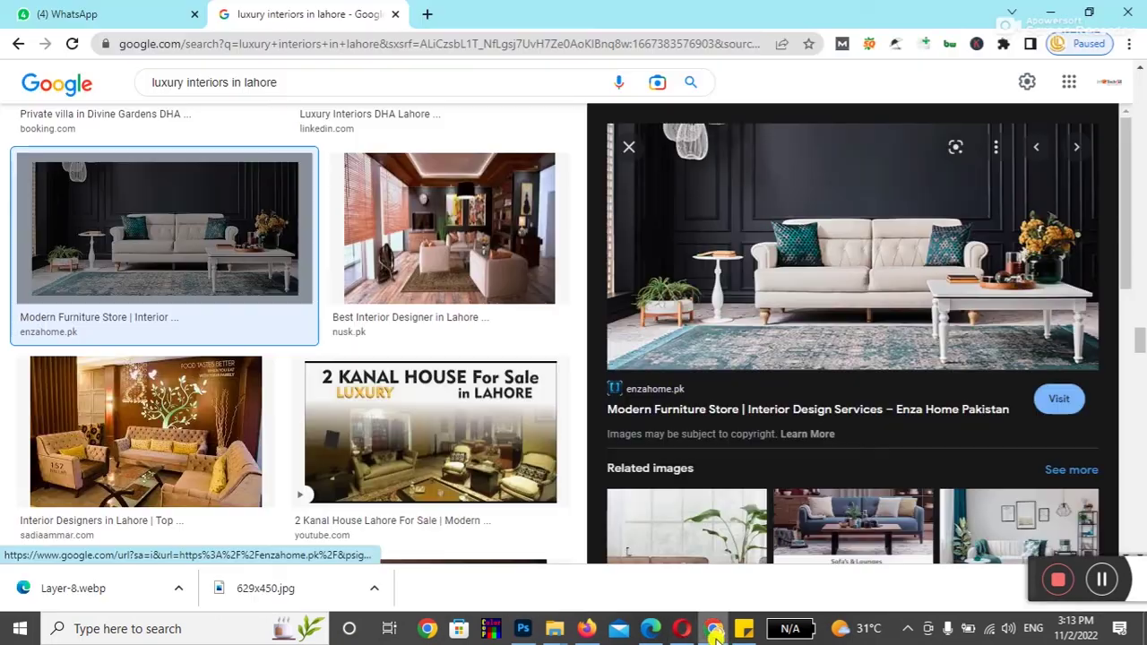
Search 'download fonts' in a new Chrome tab, then minimise the browser.
left_click(429, 15)
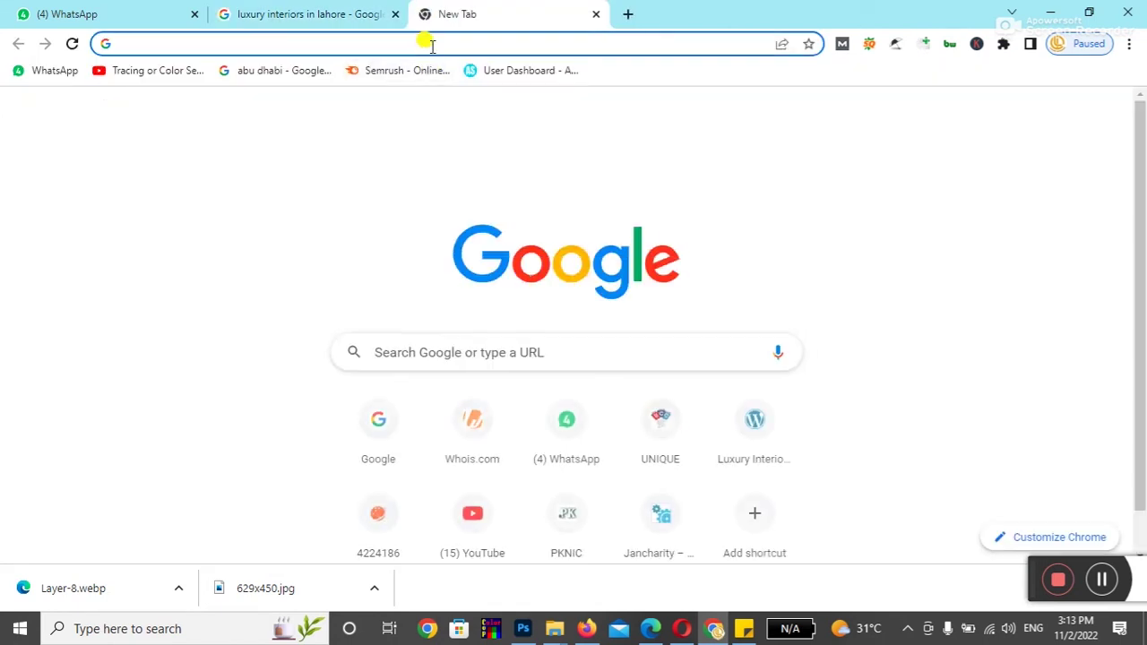
type("WWW")
key("BackSpace")
key("BackSpace")
key("BackSpace")
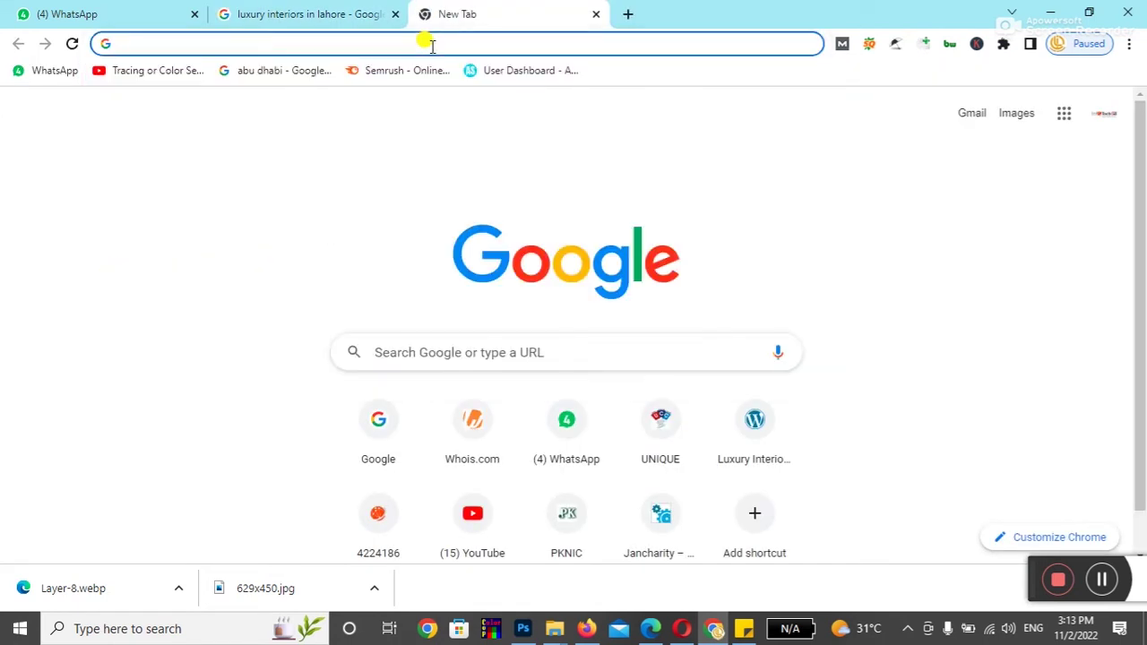
type("download fonts")
key("Return")
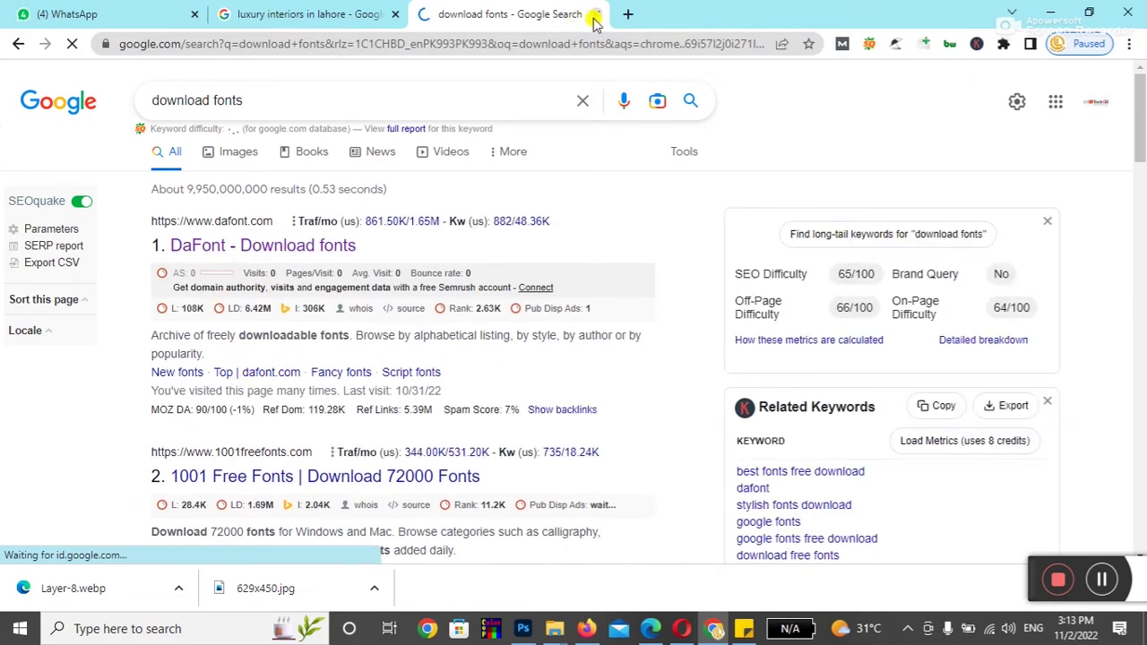
key("ctrl+shift+Tab")
left_click(1051, 14)
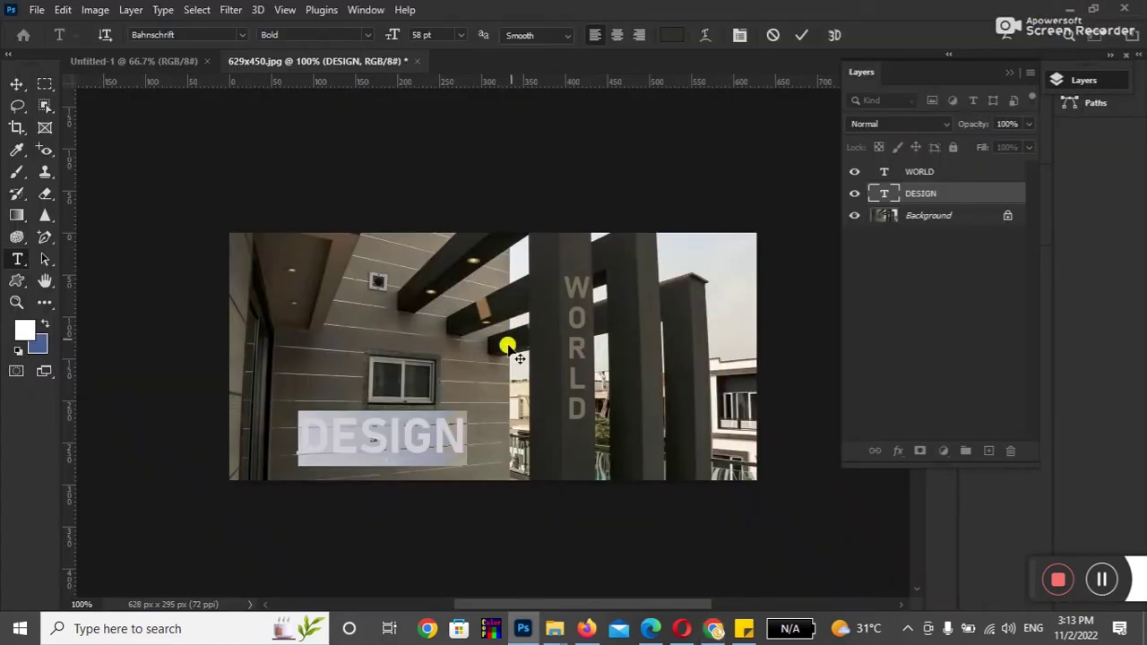
Set DESIGN's font to Arial Rounded MT Bold, keeping the size at 58 pt.
left_click(367, 36)
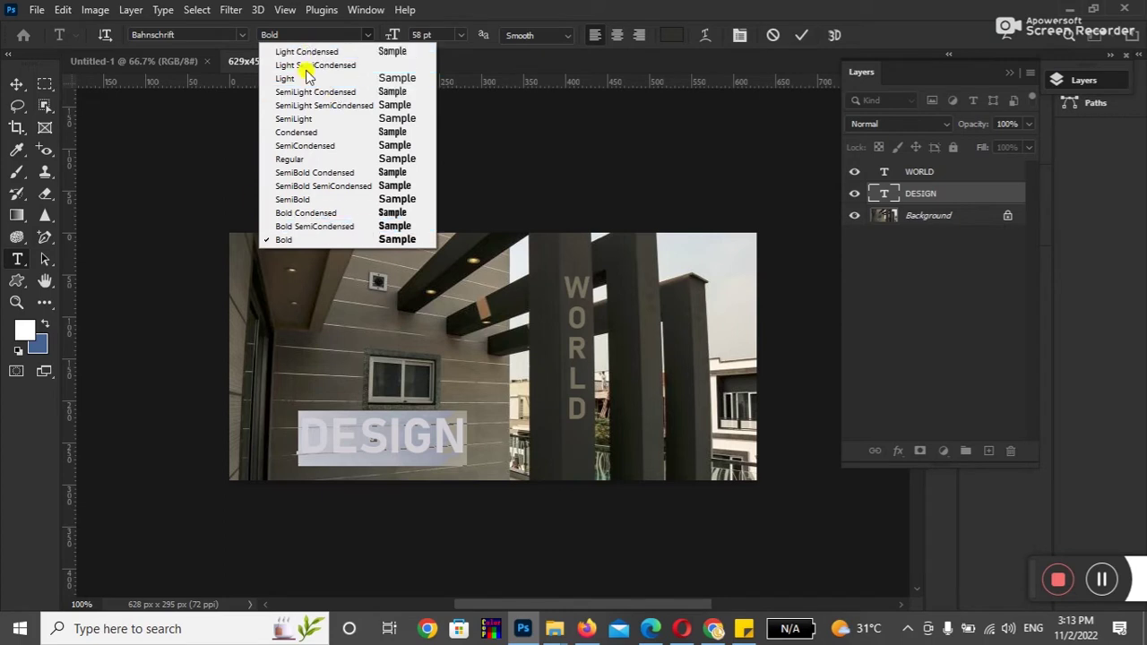
left_click(240, 35)
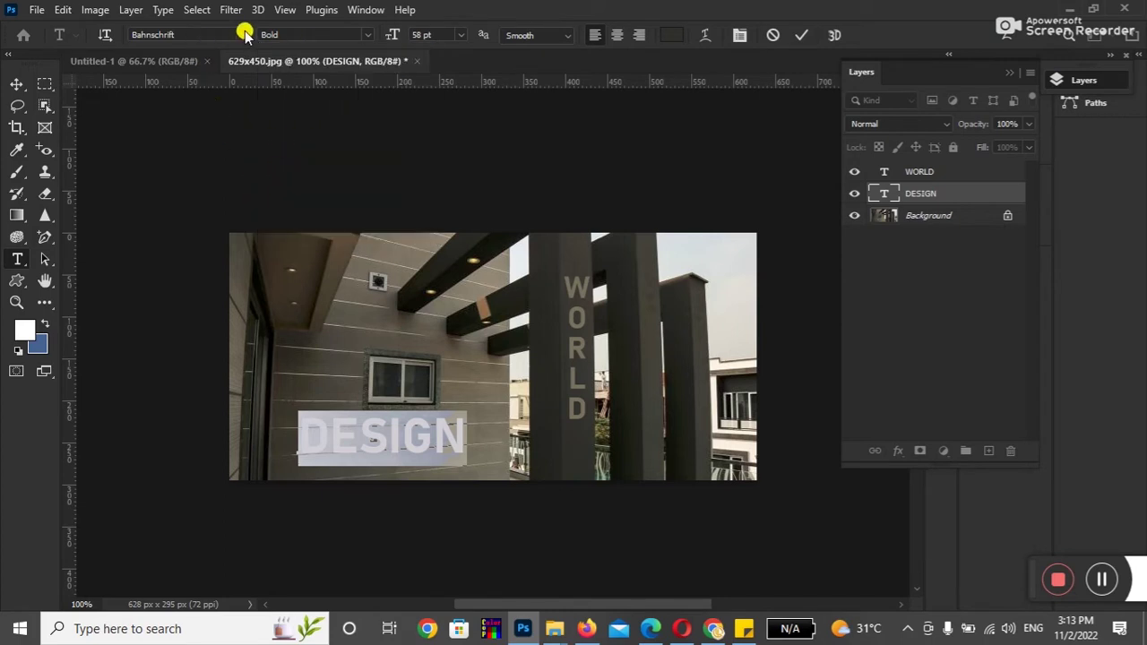
left_click(244, 34)
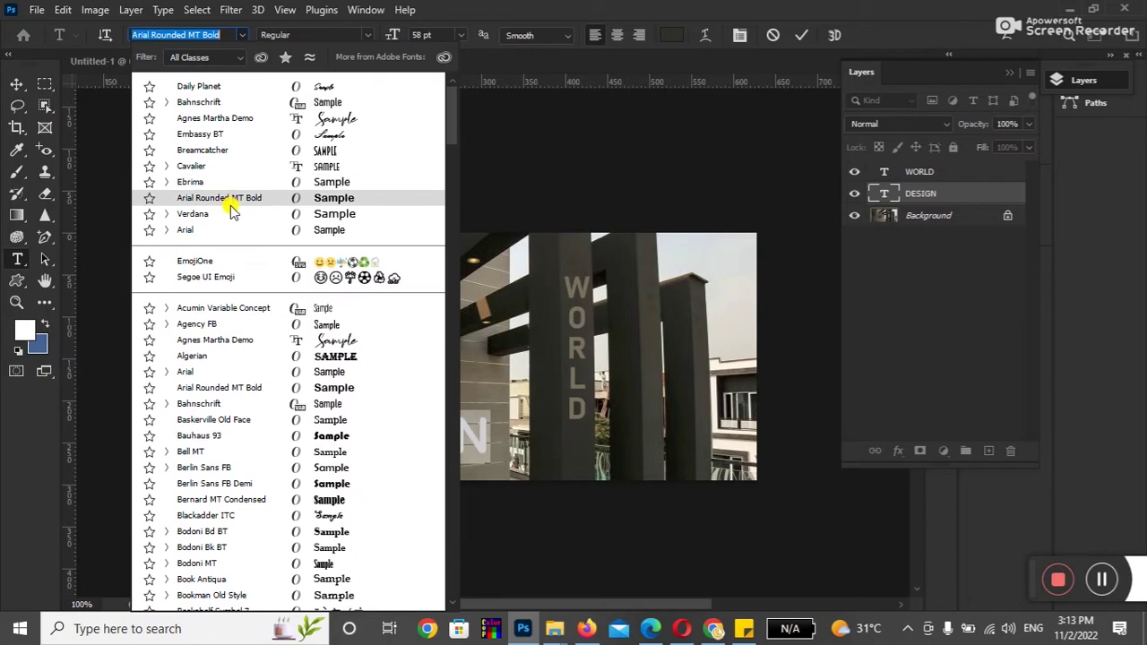
left_click(230, 201)
left_click(368, 36)
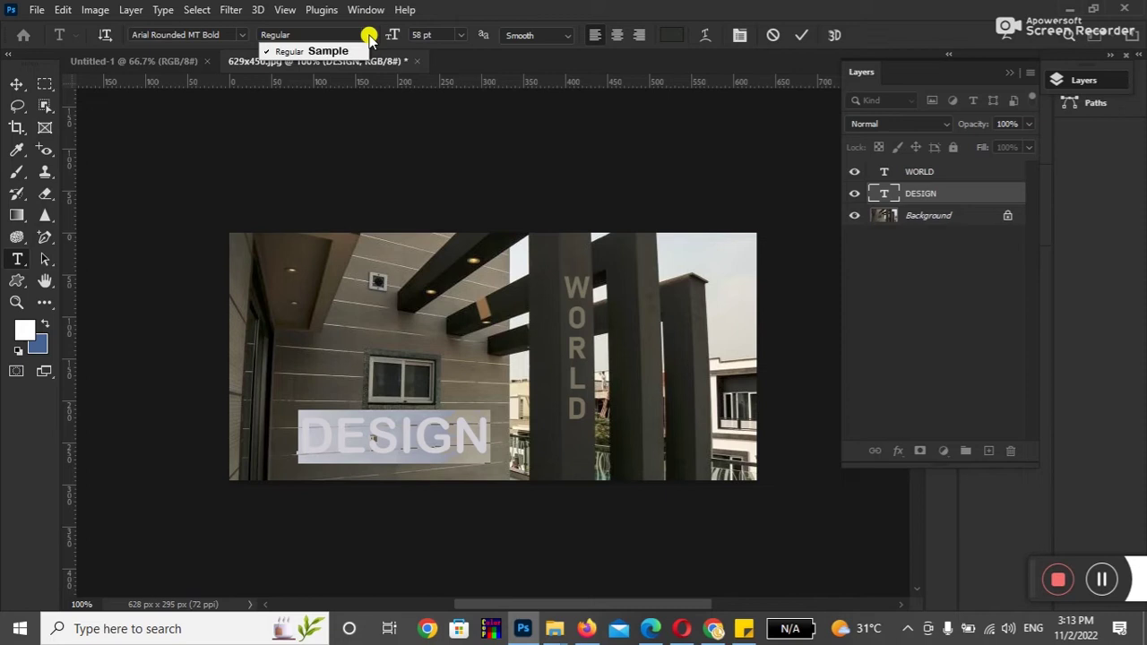
left_click(367, 36)
left_click(461, 35)
left_click(462, 36)
left_click(567, 37)
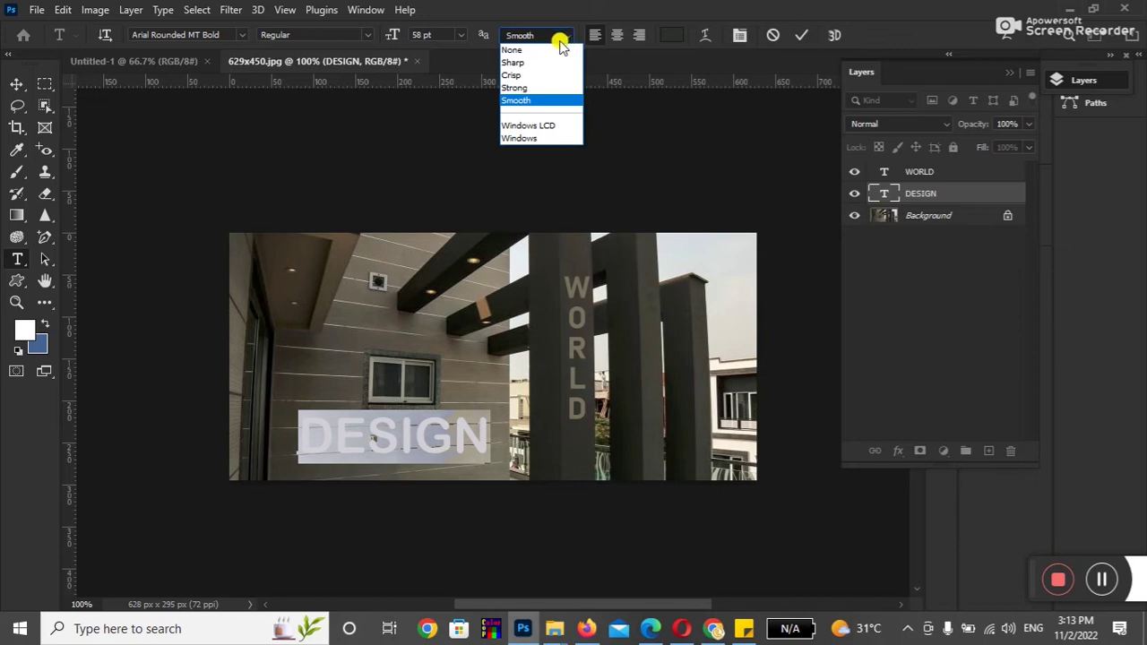
Keep the DESIGN text's anti-aliasing at Smooth.
left_click(536, 104)
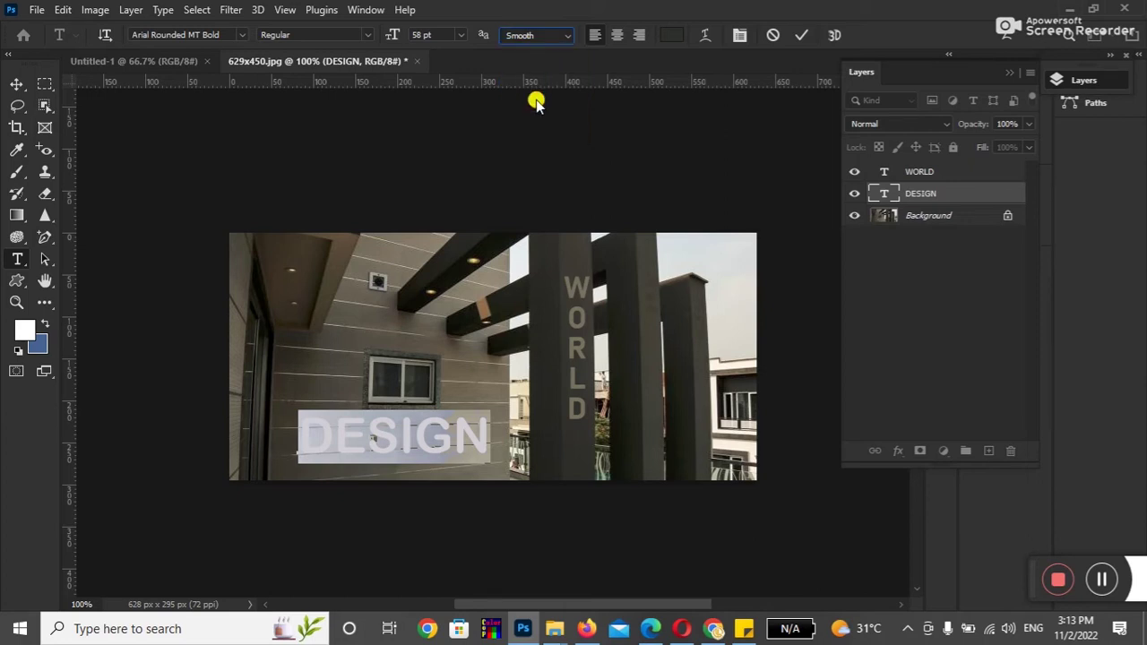
left_click(540, 40)
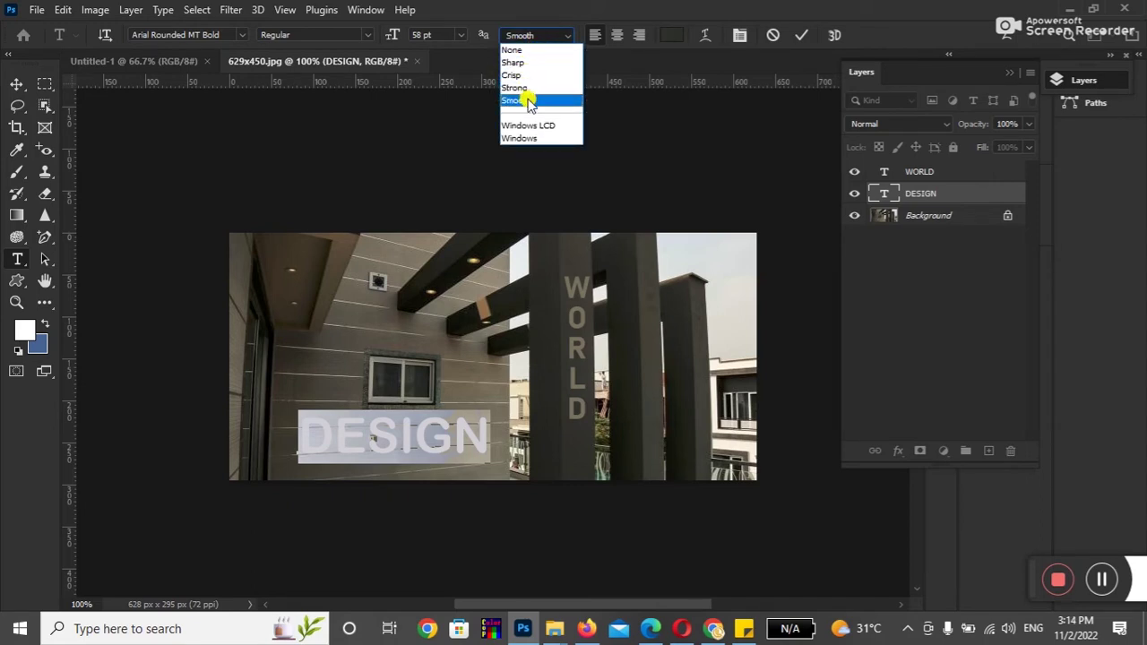
left_click(529, 100)
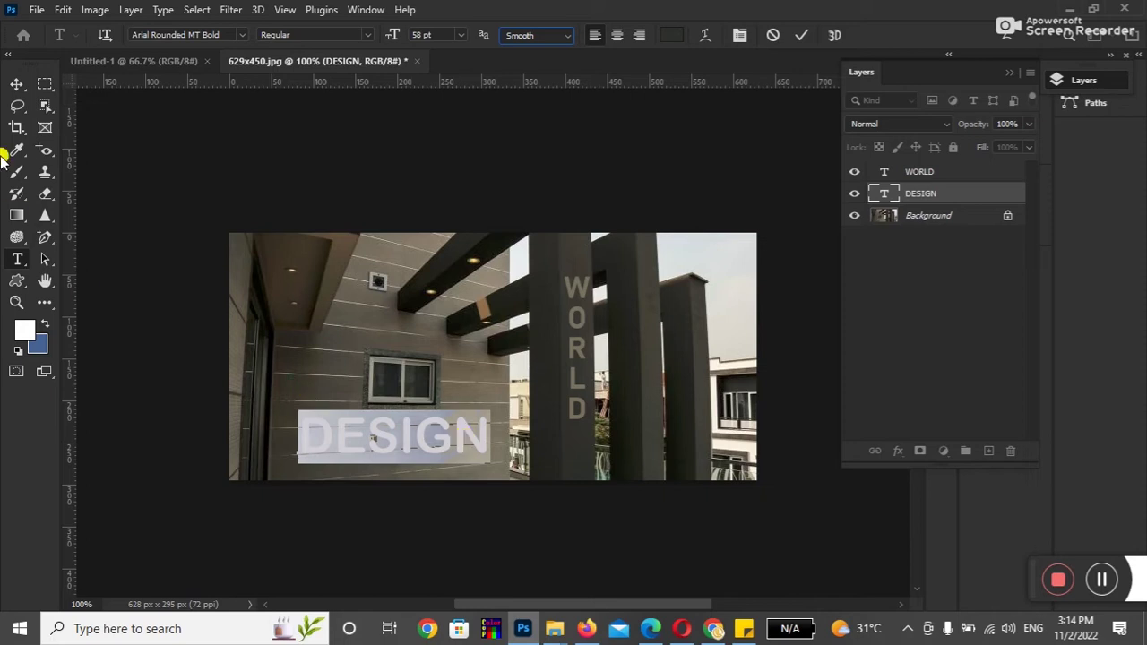
Nudge DESIGN slightly left, reselect its letters, and bring up Warp Text.
left_click(17, 82)
mouse_move(389, 450)
left_mouse_down()
mouse_move(387, 434)
mouse_move(379, 451)
left_mouse_up()
left_click(17, 259)
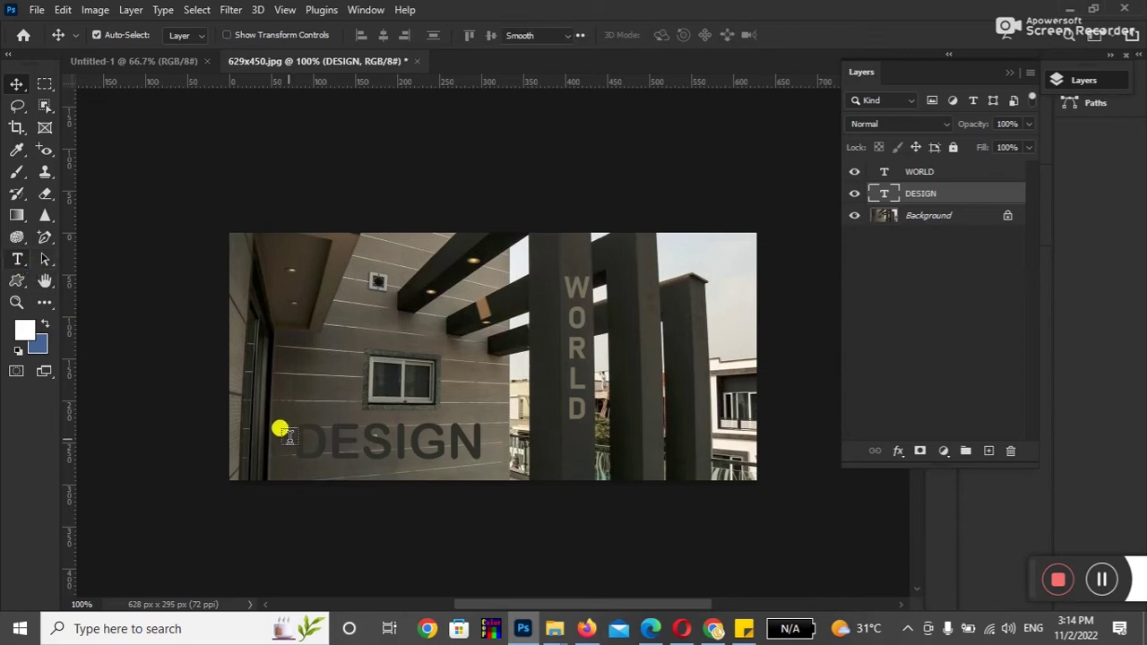
left_click_drag(286, 437, 538, 432)
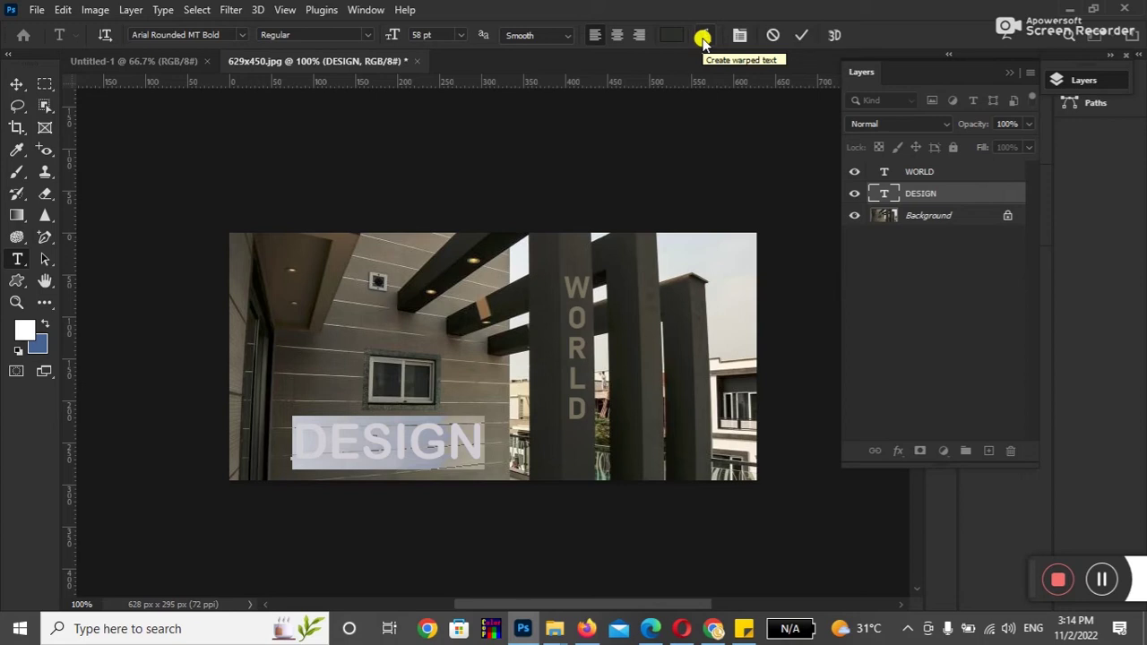
left_click(703, 37)
mouse_move(615, 113)
left_mouse_down()
mouse_move(756, 147)
mouse_move(903, 258)
left_mouse_up()
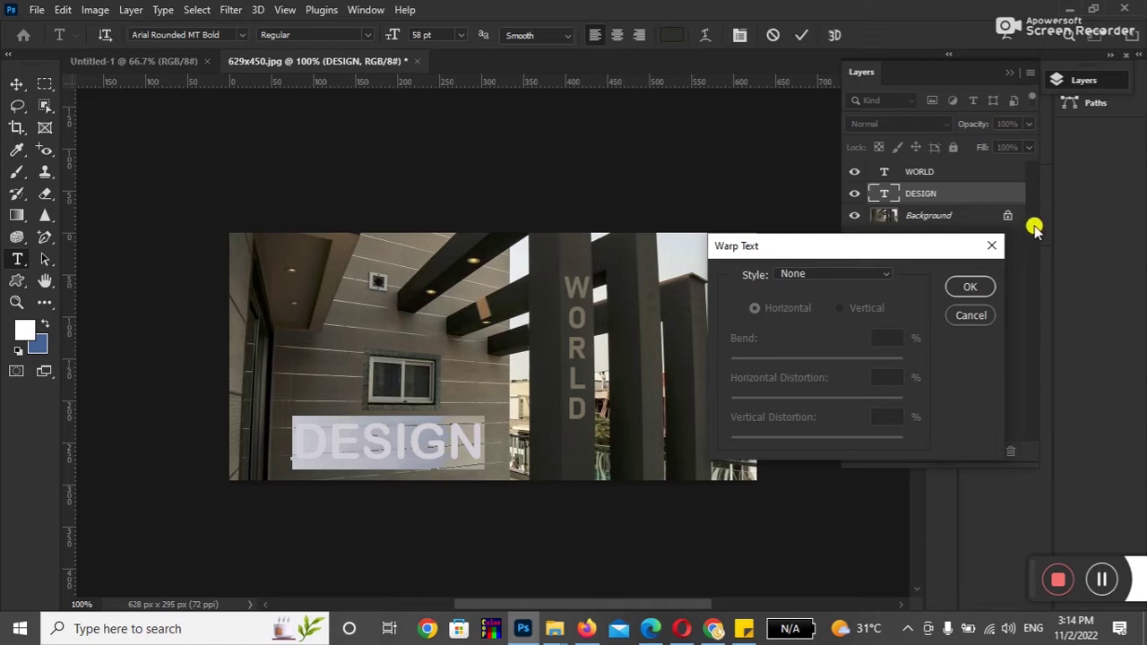
left_click(968, 289)
left_click(955, 186)
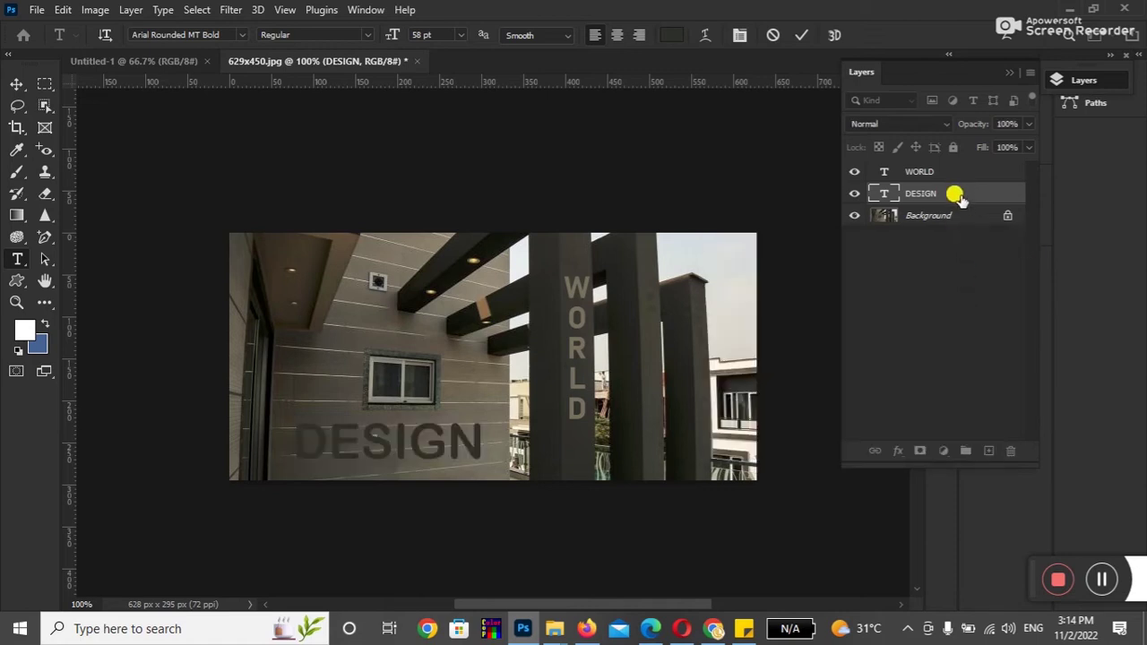
left_click(927, 192)
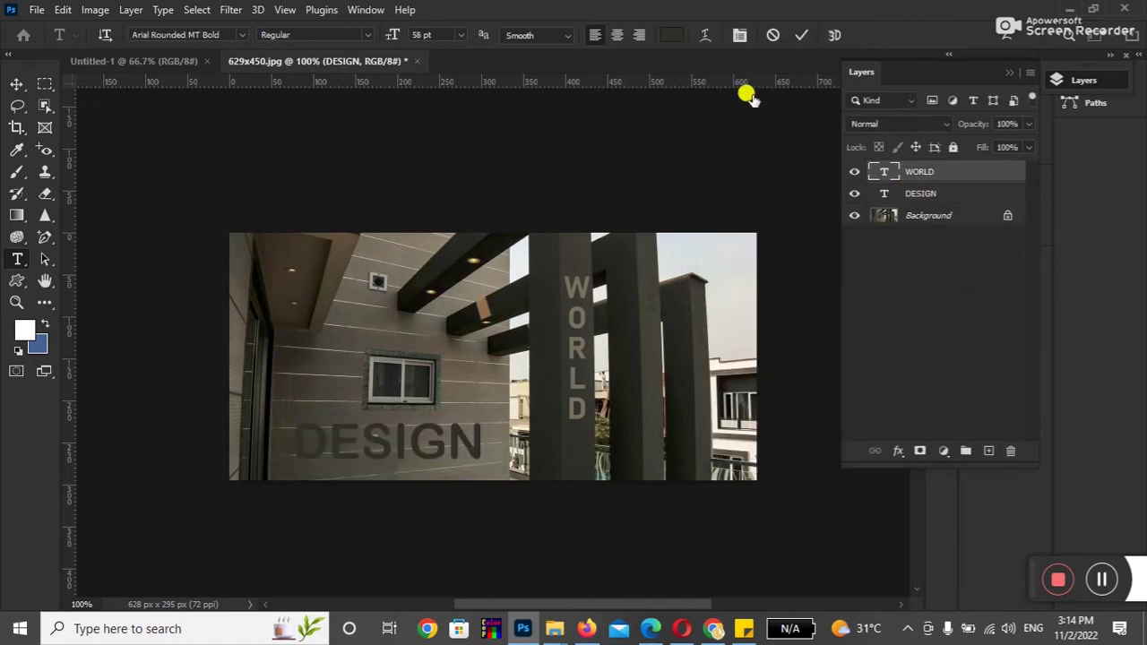
left_click(706, 35)
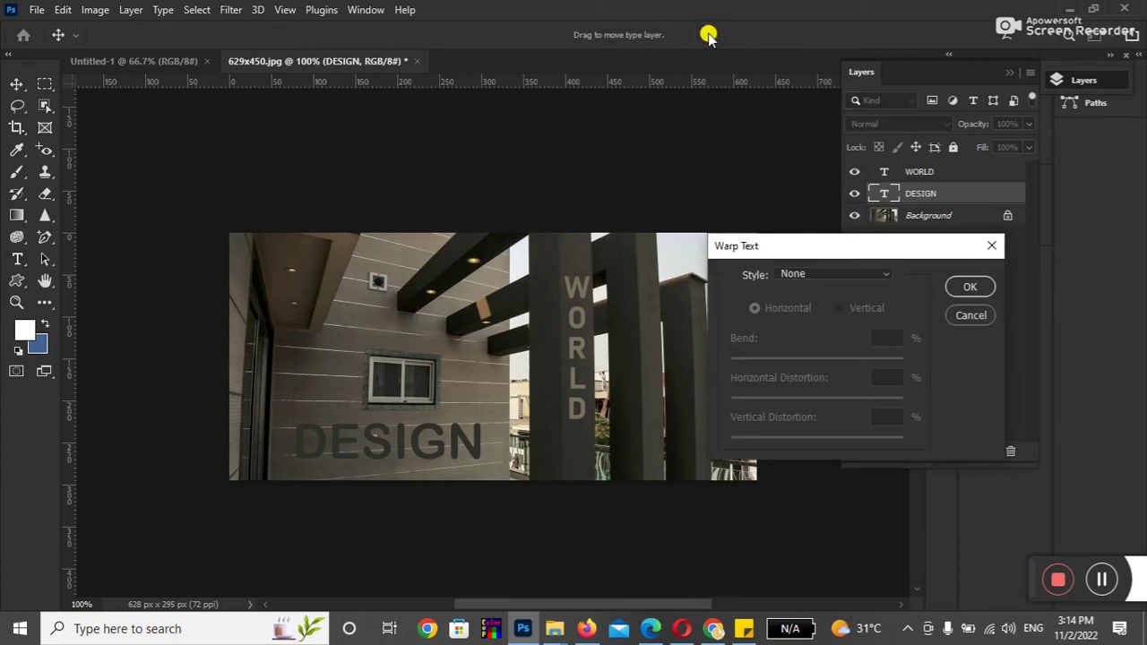
left_click(867, 275)
left_click(834, 334)
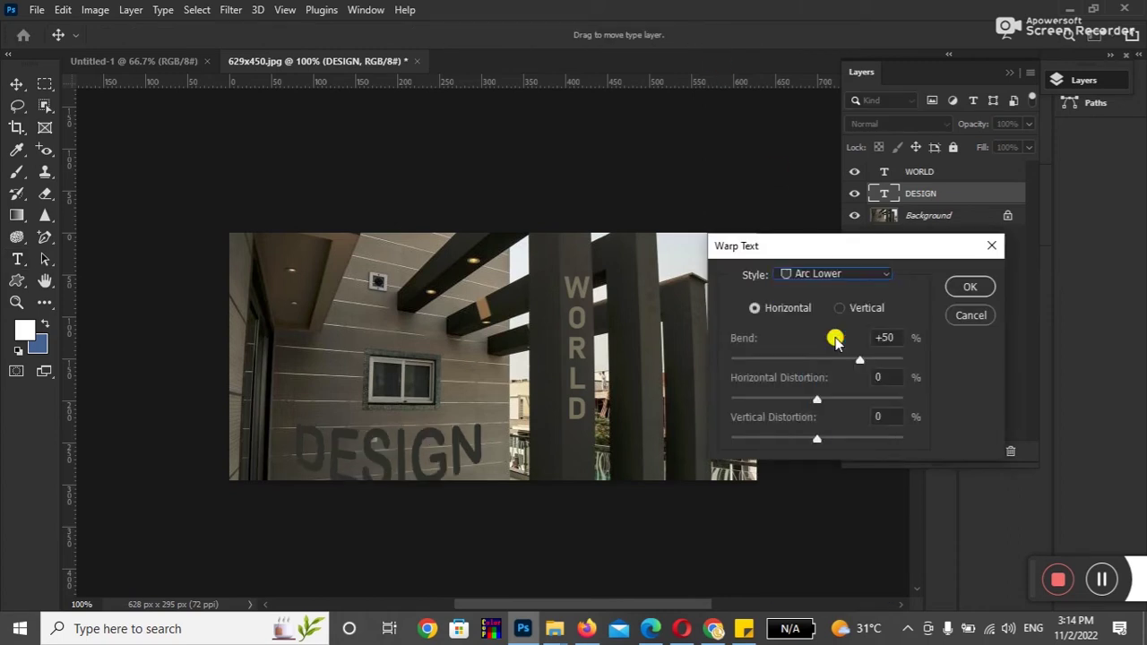
left_click(958, 314)
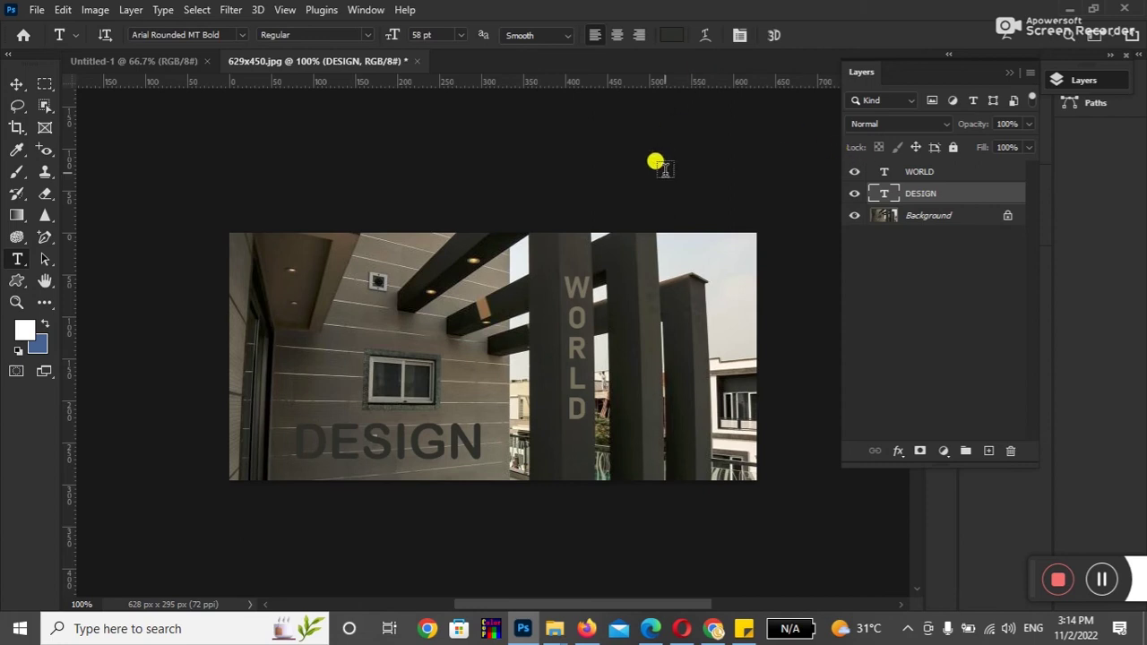
left_click(904, 217)
left_click(920, 193)
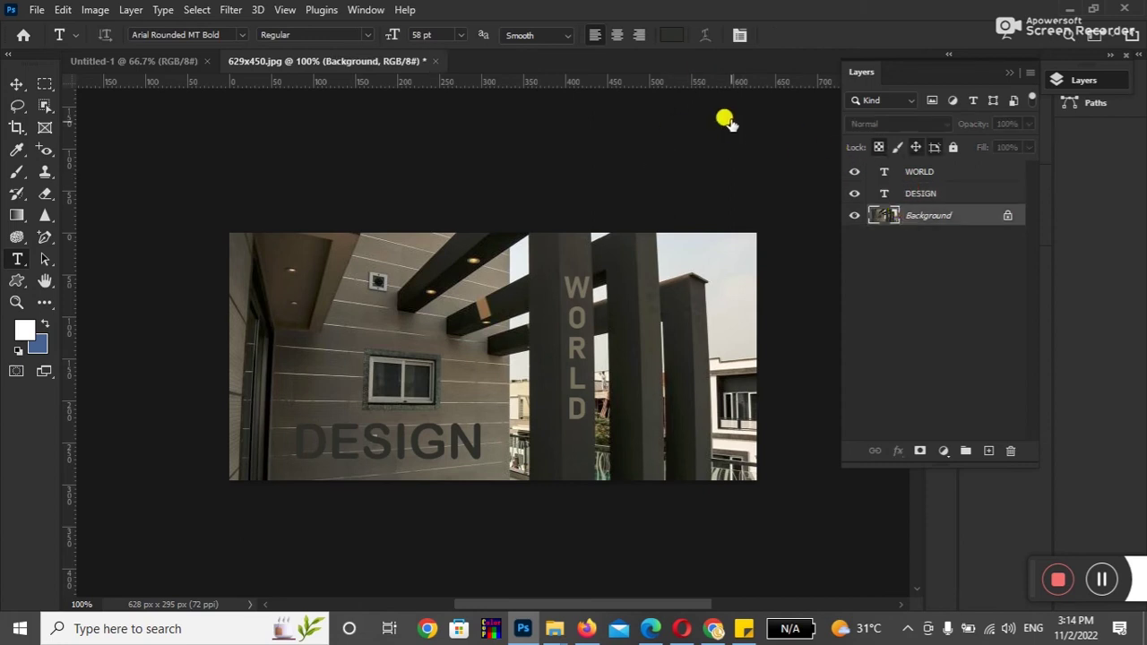
left_click(706, 38)
Try an Arch warp on DESIGN, increasing the bend and then flattening it again.
left_click_drag(723, 246, 693, 123)
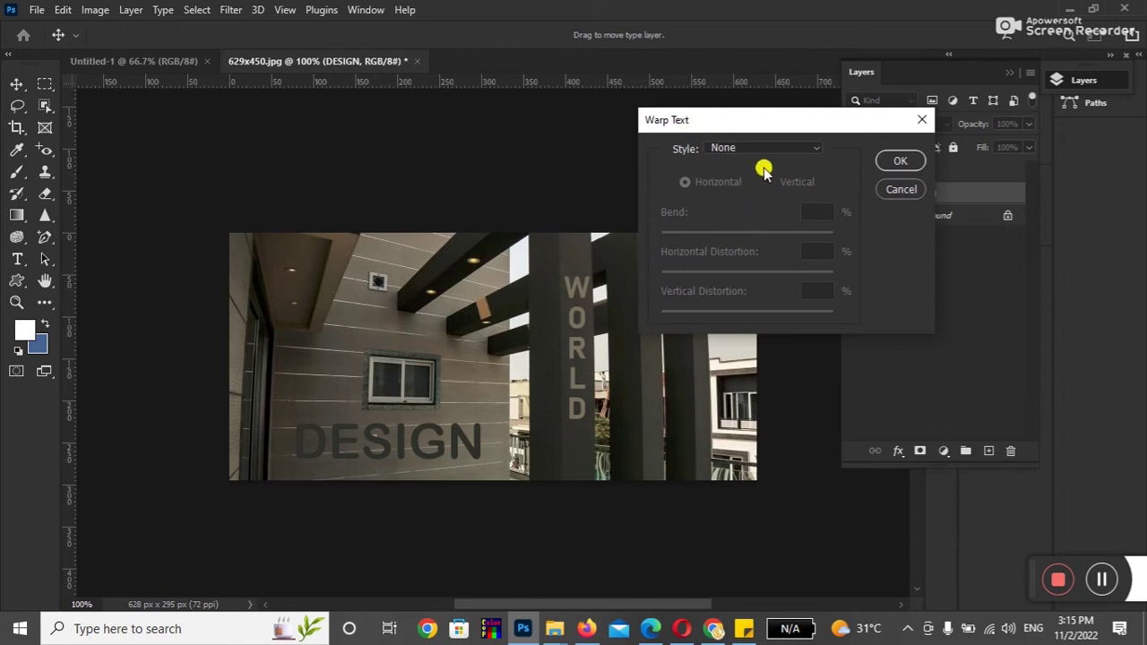
left_click(811, 148)
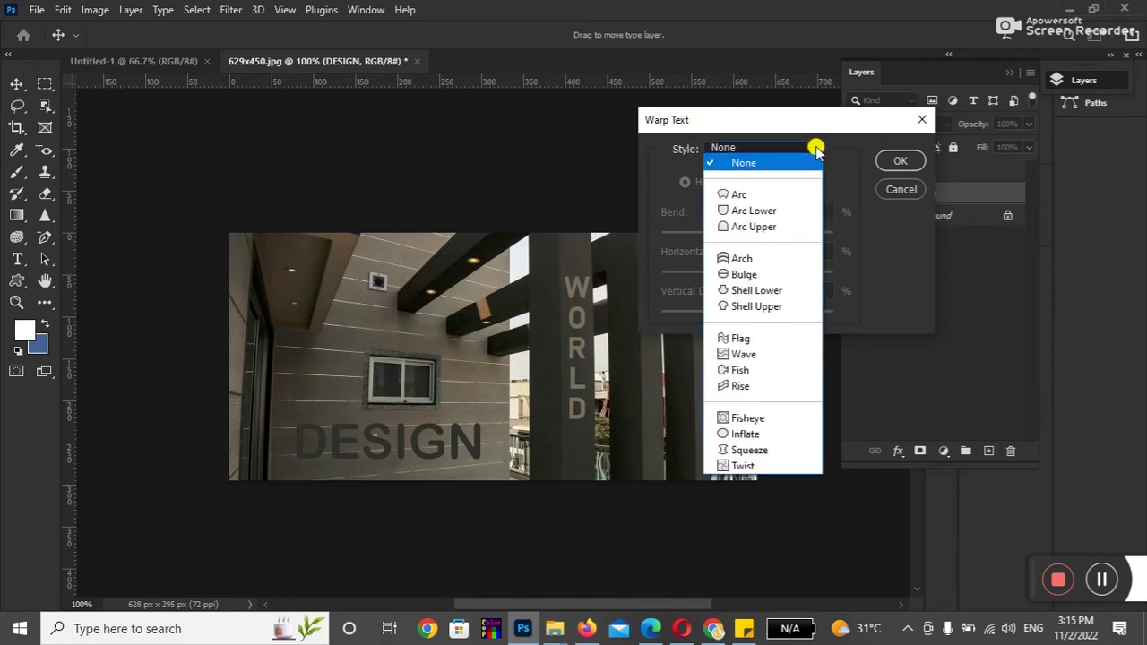
left_click(785, 258)
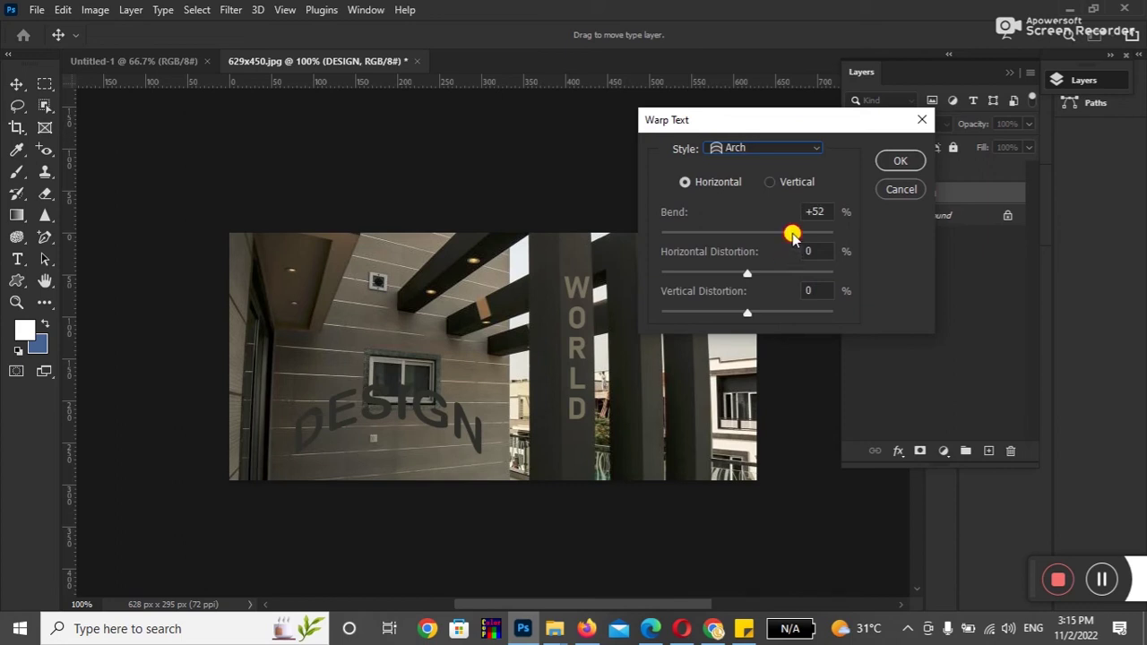
mouse_move(801, 234)
left_mouse_down()
mouse_move(818, 234)
mouse_move(717, 233)
left_mouse_up()
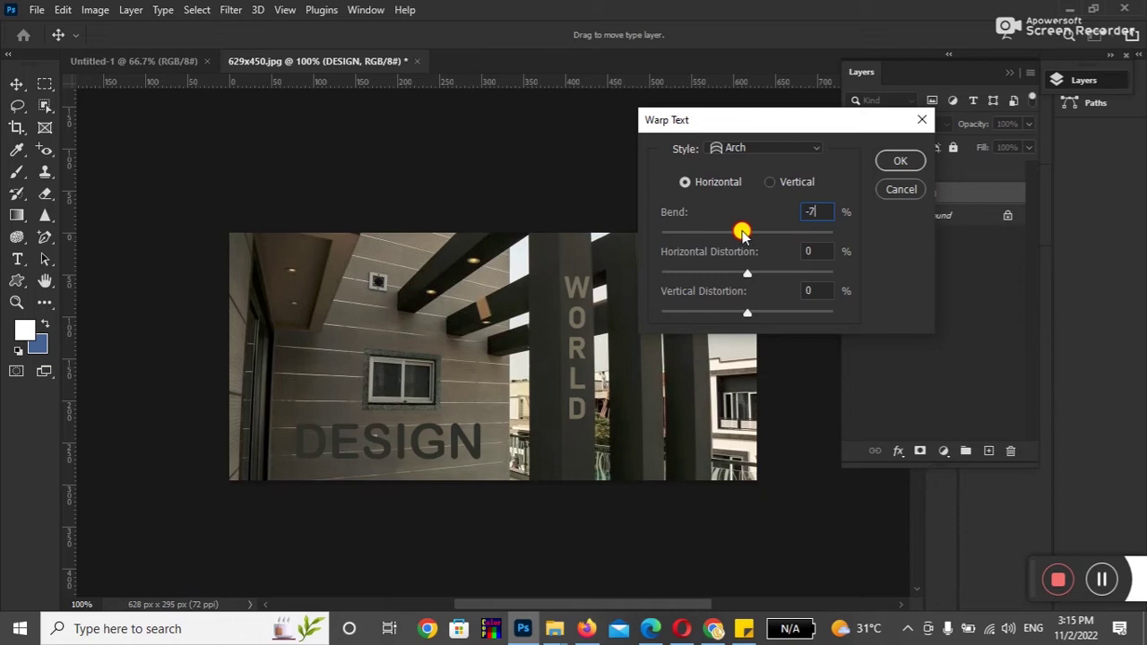
left_click_drag(717, 231, 743, 232)
Try Flag and Fish warp styles on DESIGN with different bend amounts.
left_click(771, 147)
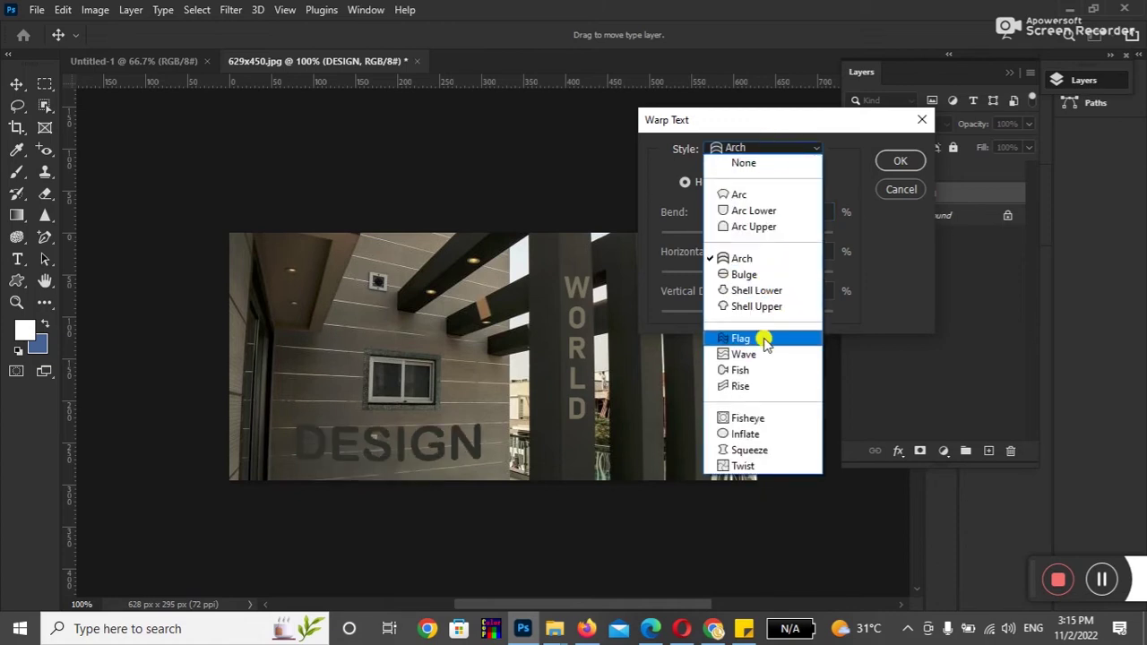
left_click(762, 338)
mouse_move(745, 234)
left_mouse_down()
mouse_move(793, 236)
mouse_move(702, 235)
left_mouse_up()
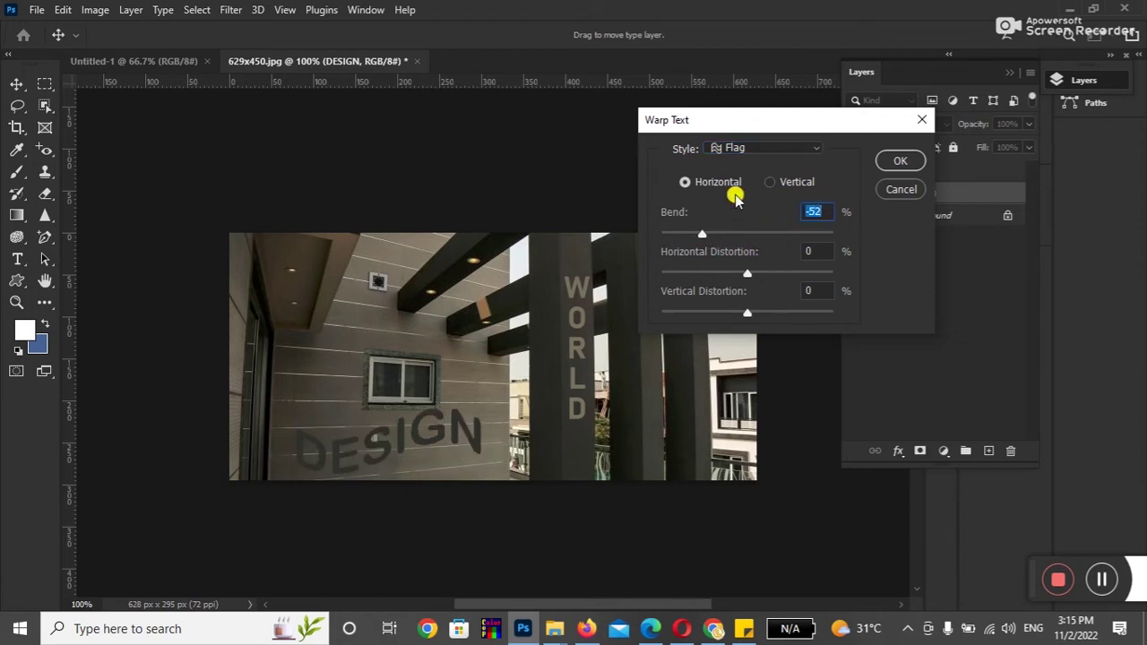
left_click(764, 149)
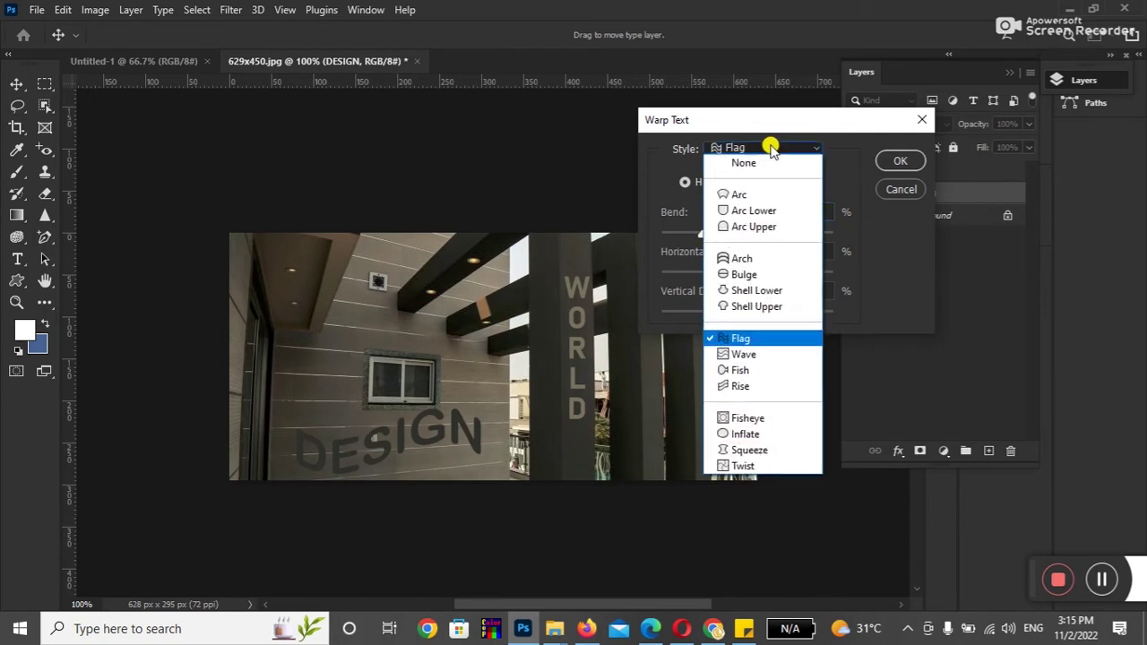
left_click(764, 371)
mouse_move(702, 236)
left_mouse_down()
mouse_move(779, 242)
mouse_move(787, 233)
left_mouse_up()
Try Arc Upper, Arc Lower and Arc warps, then set the warp style back to None.
left_click(775, 149)
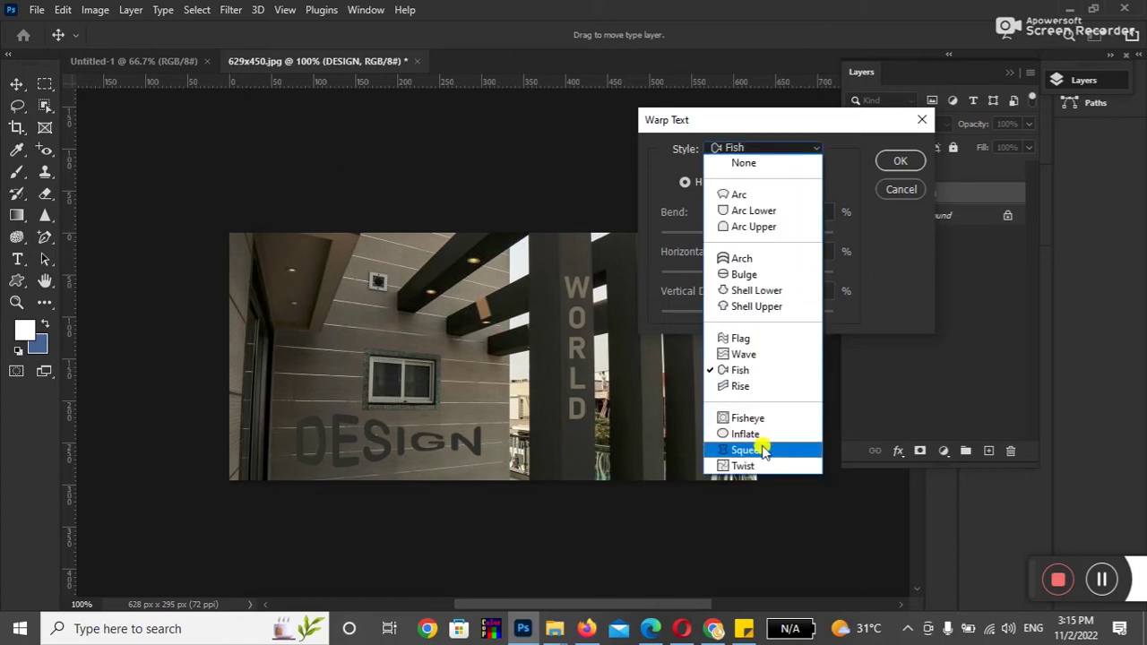
left_click(758, 227)
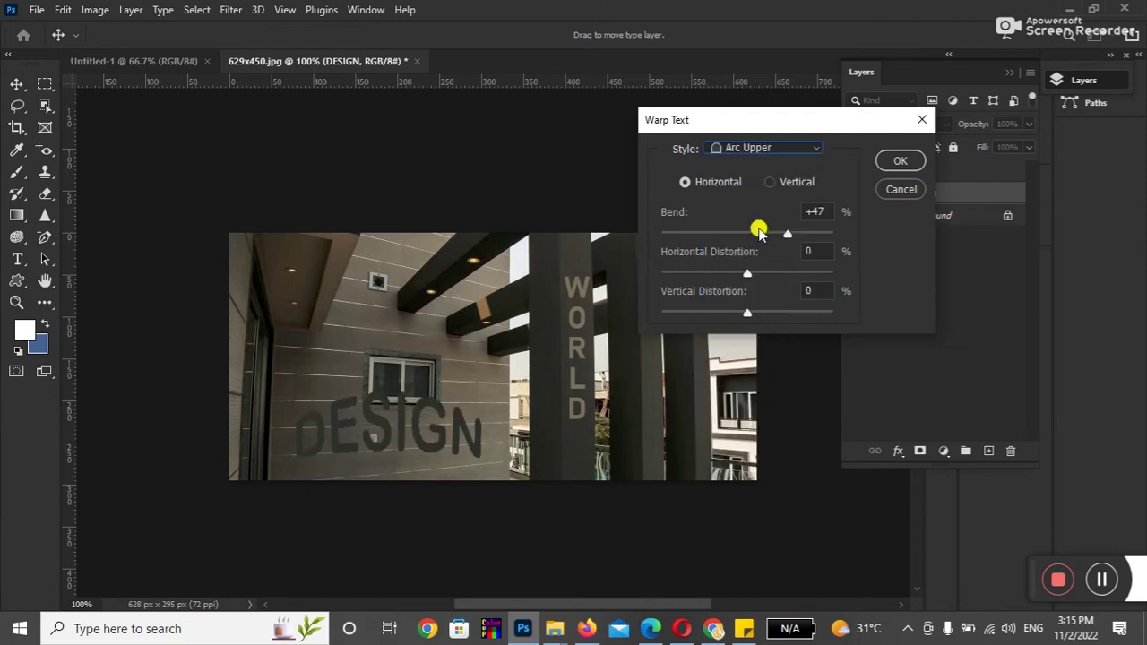
left_click(764, 149)
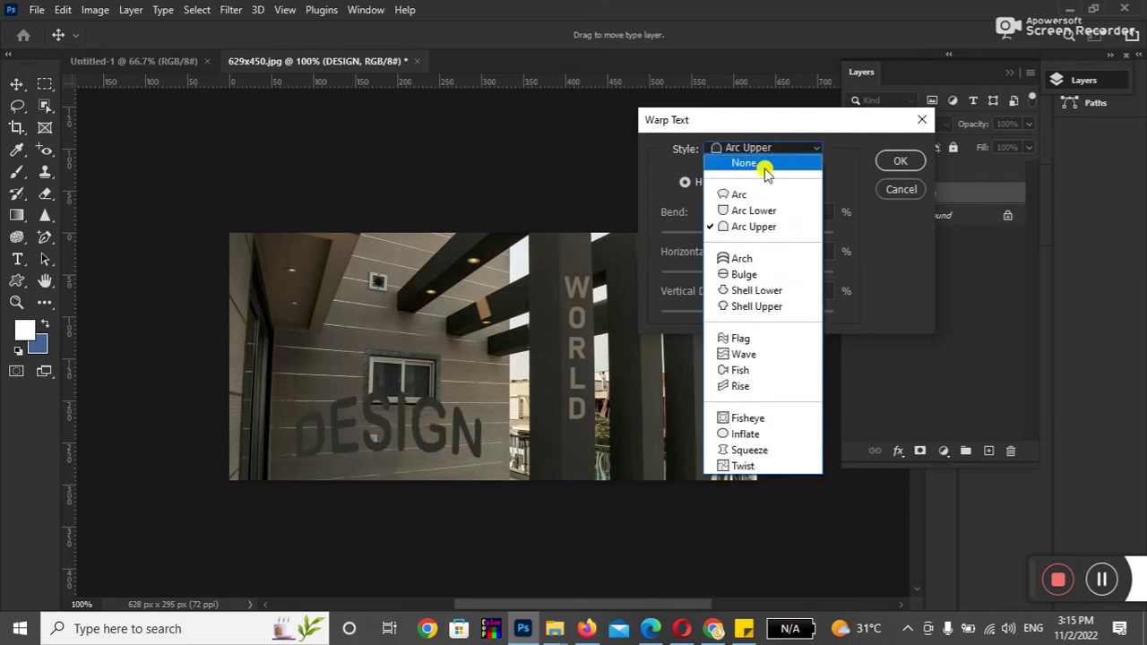
left_click(756, 211)
left_click(759, 148)
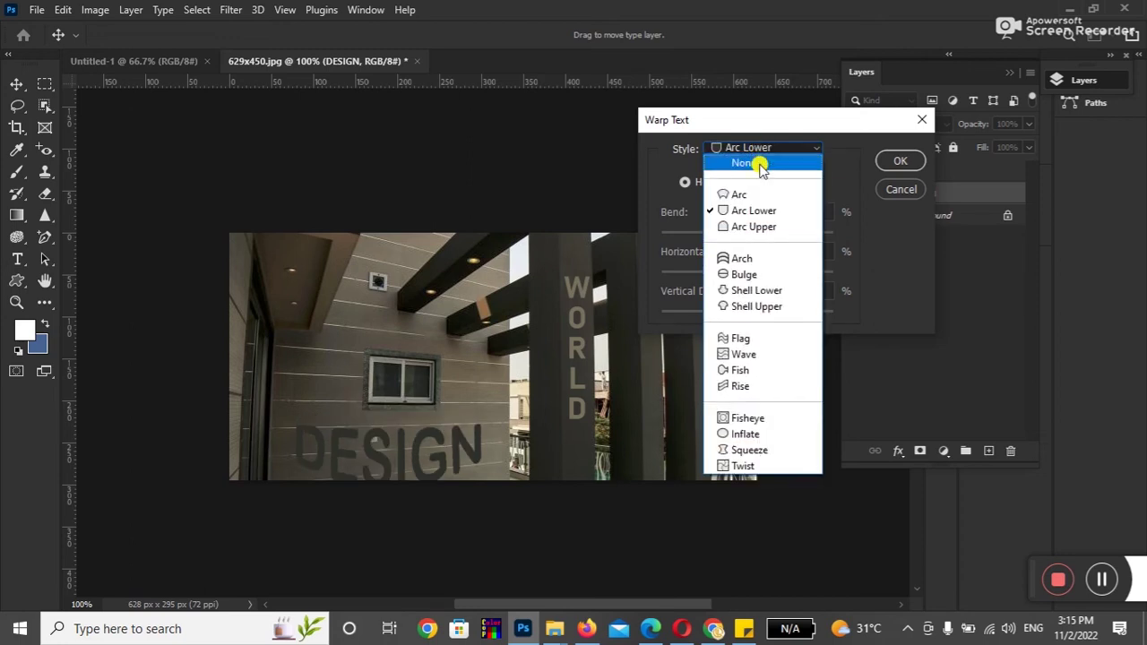
left_click(756, 195)
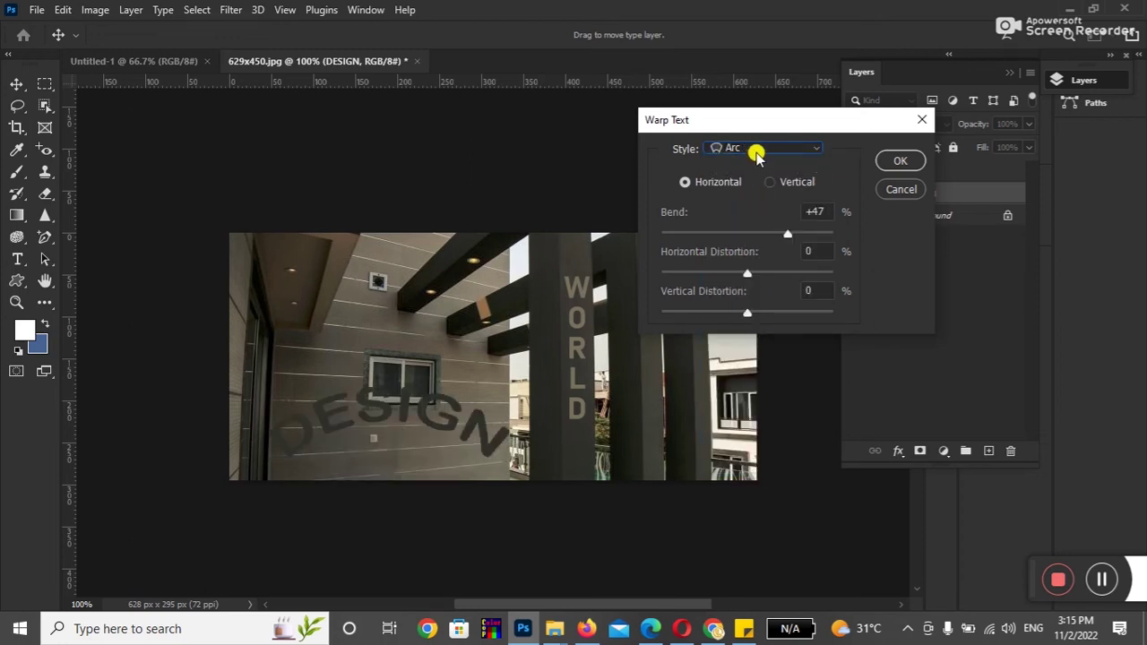
left_click(798, 238)
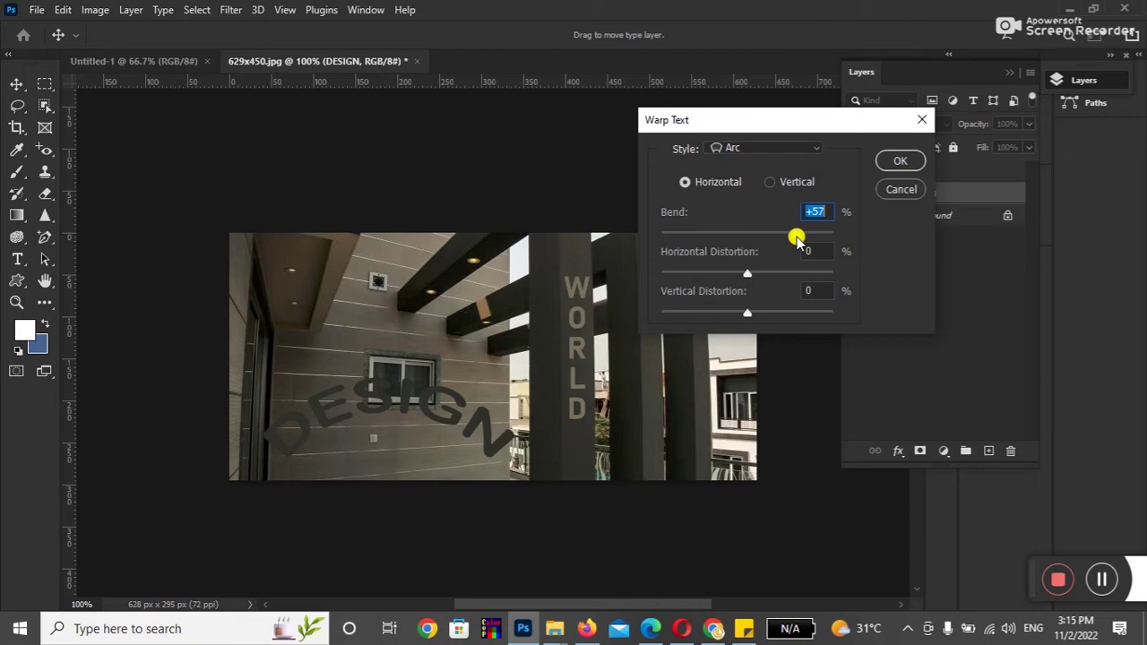
left_click(784, 149)
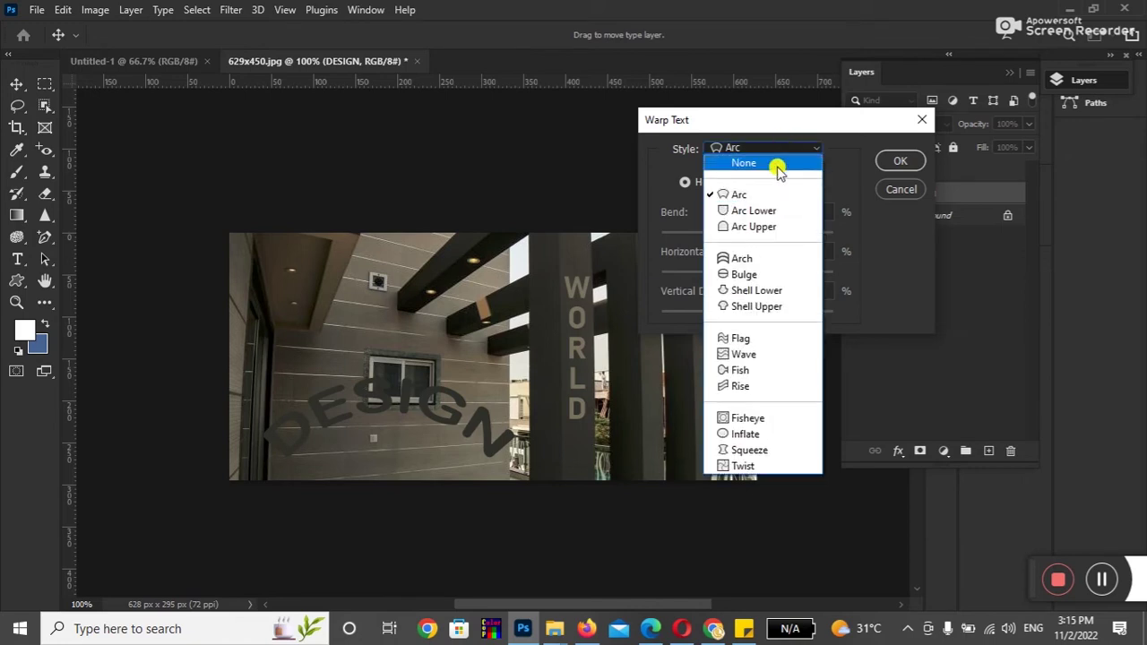
left_click(775, 163)
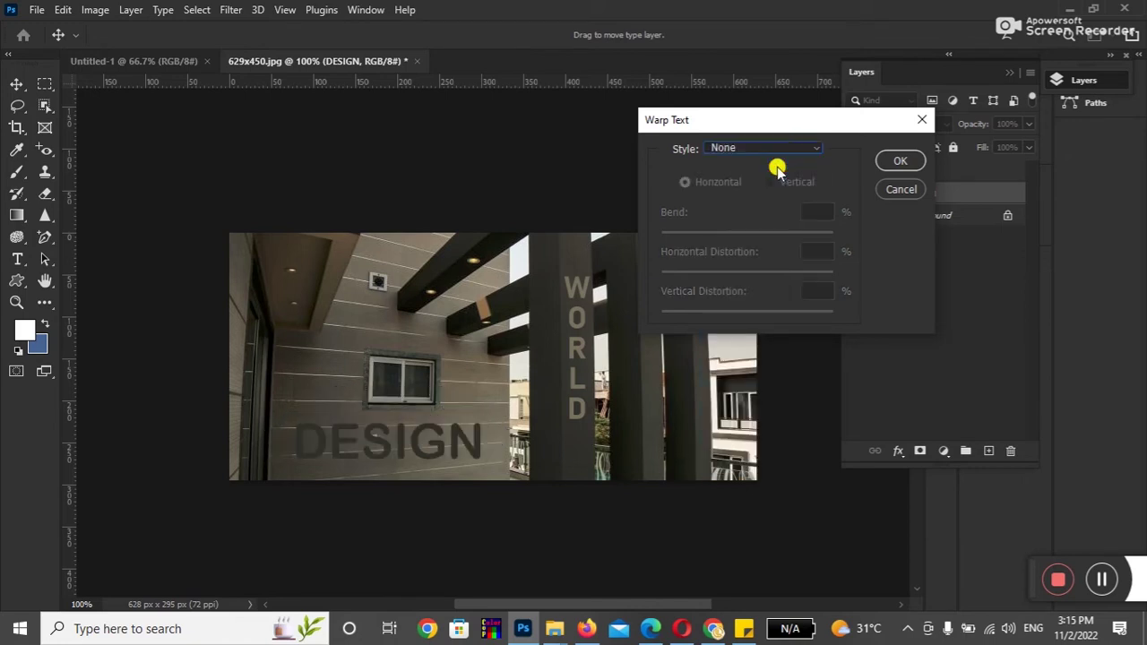
Try Shell Lower and Shell Upper warps, then set Bend to 0 and confirm.
left_click(751, 150)
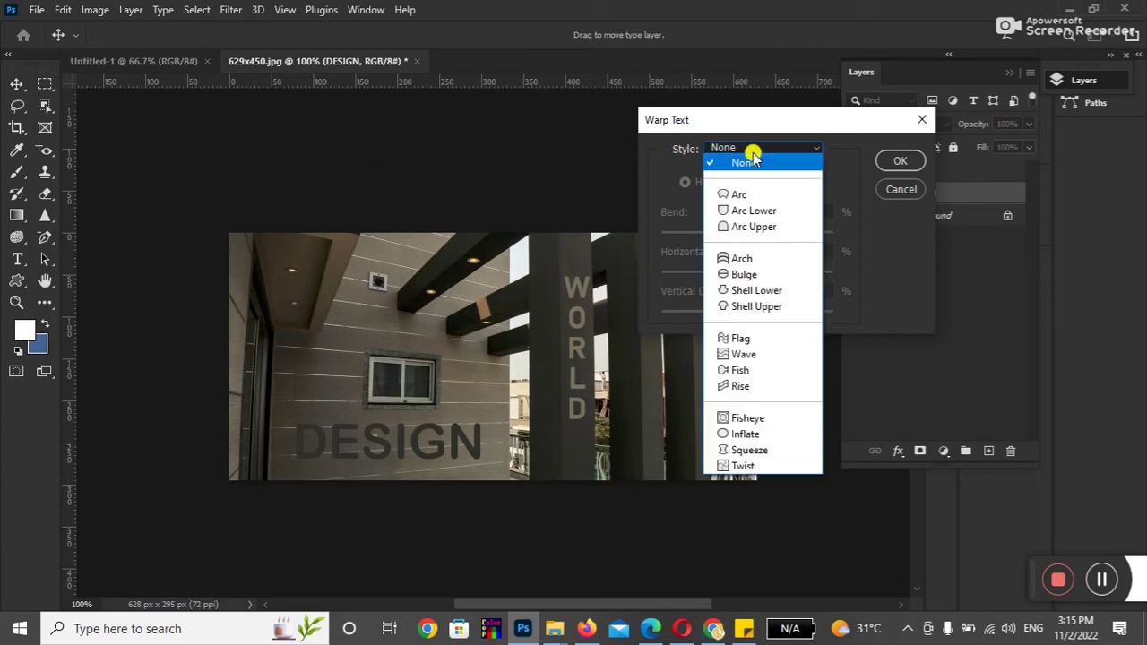
left_click(758, 292)
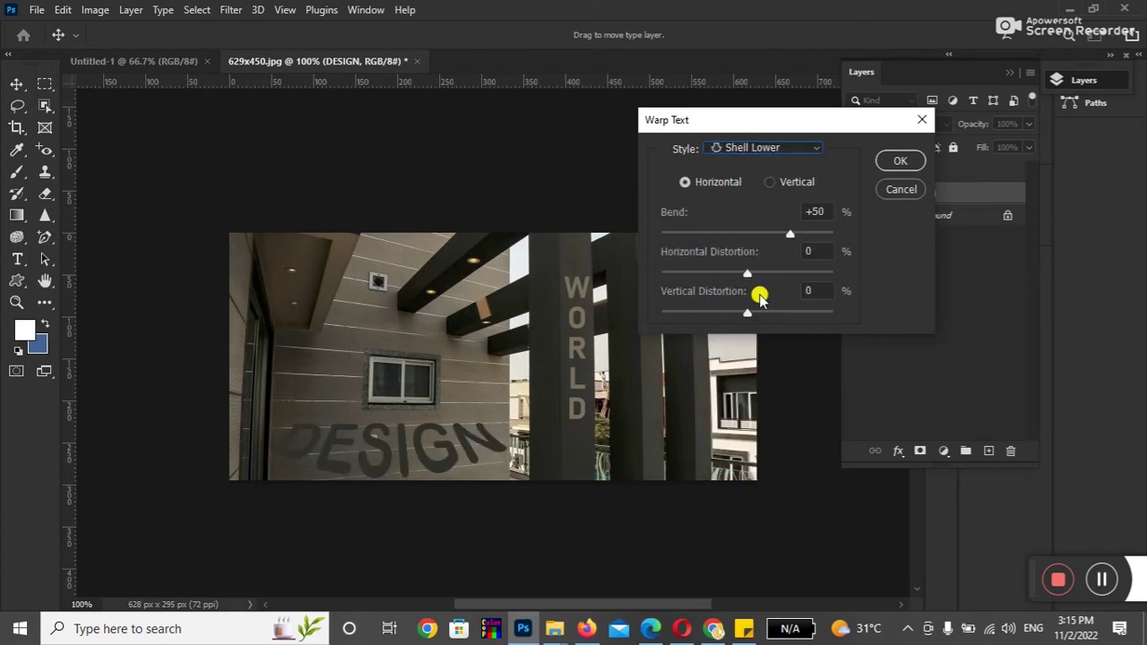
left_click(762, 150)
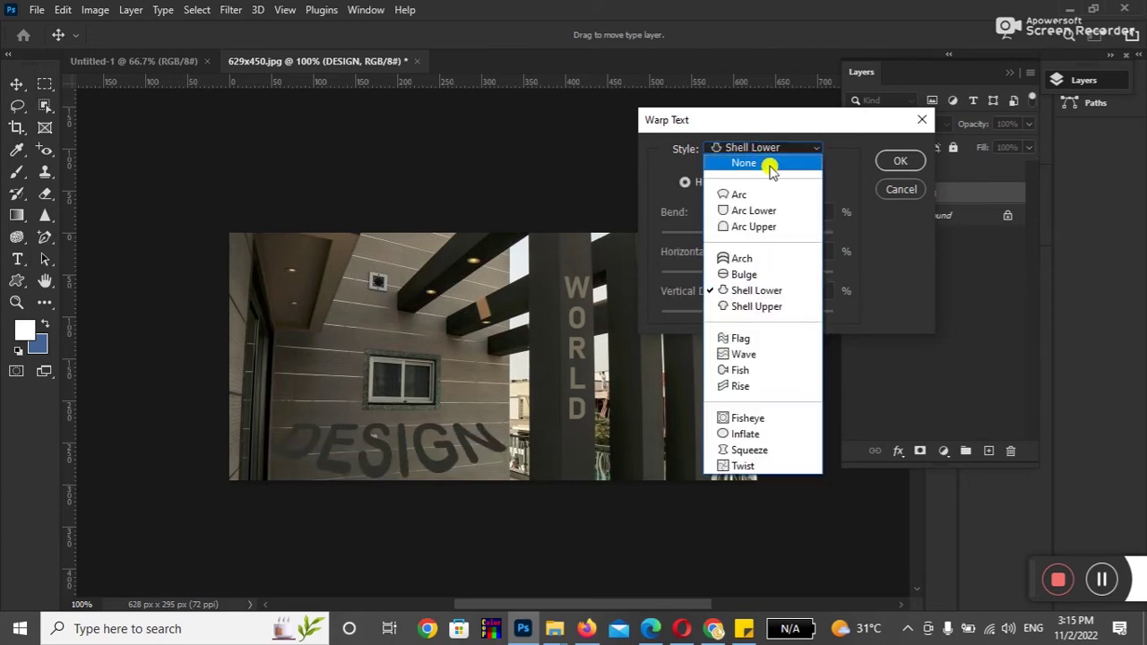
left_click(762, 306)
left_click_drag(790, 236, 809, 240)
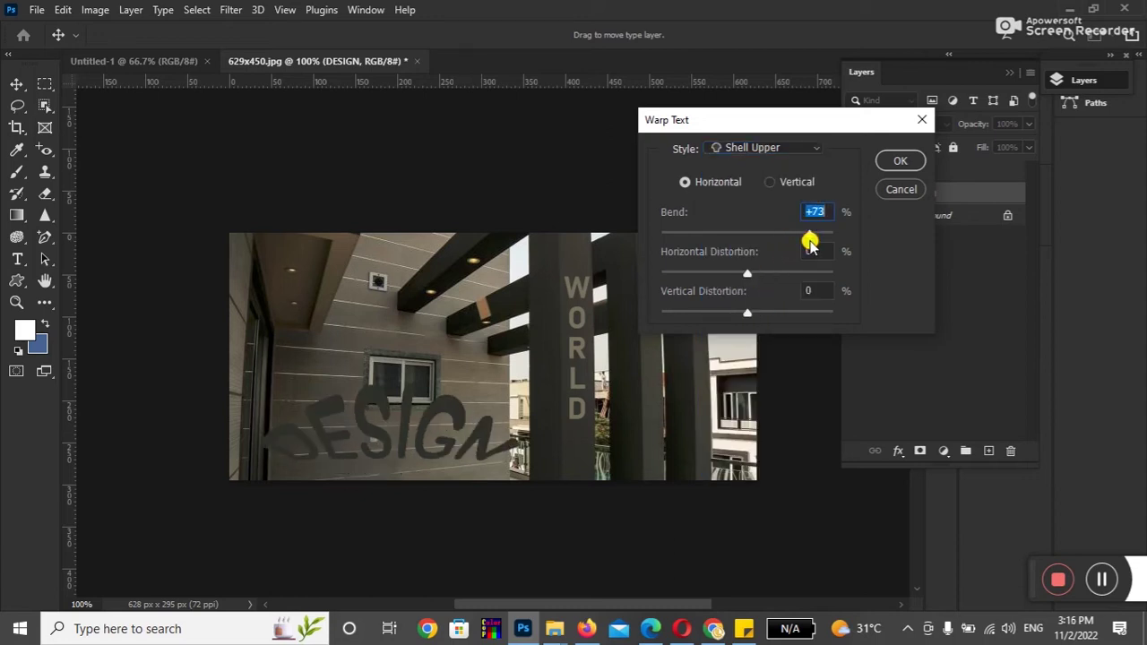
type("0")
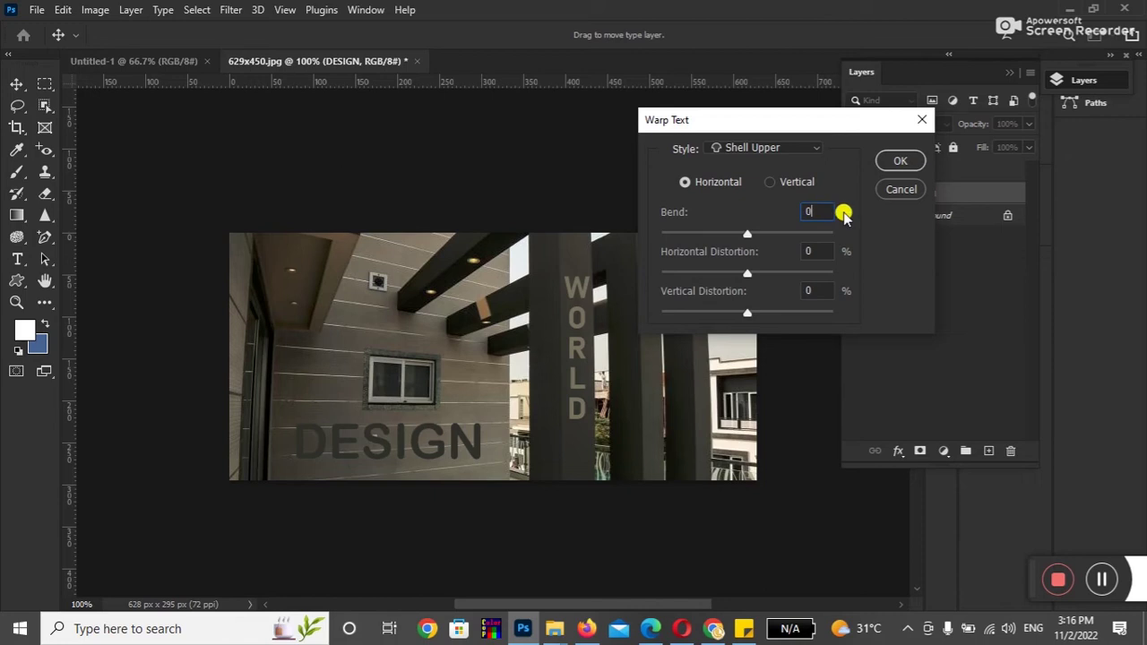
left_click(896, 162)
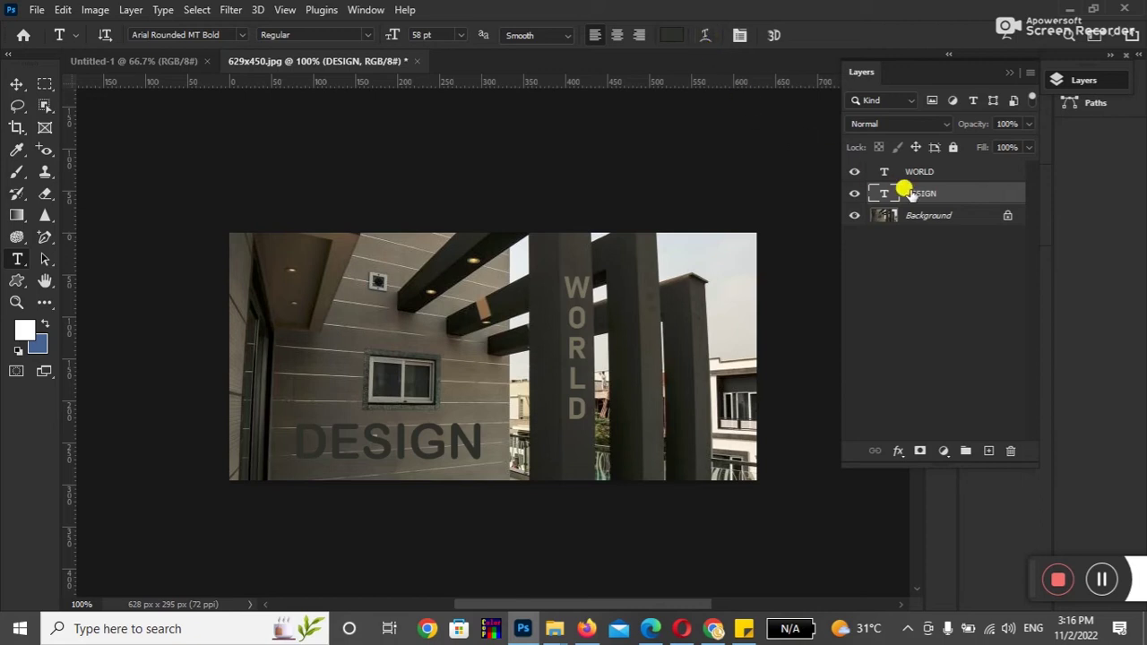
Select the WORLD layer, then the Background layer, and hide the background photo.
left_click(941, 171)
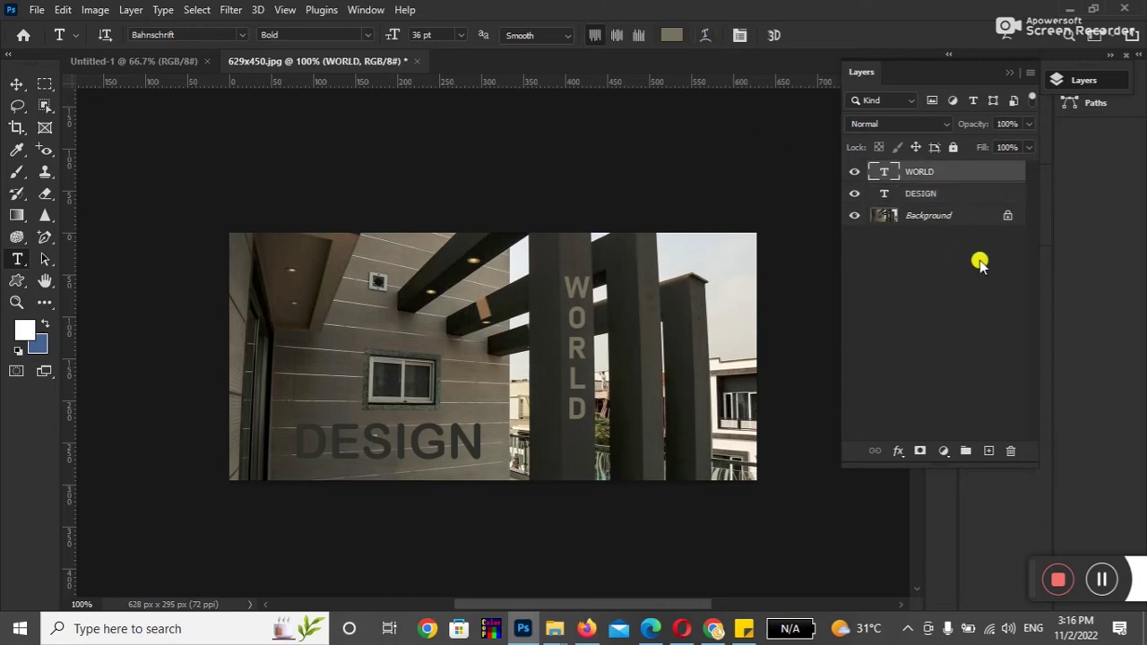
left_click(955, 217)
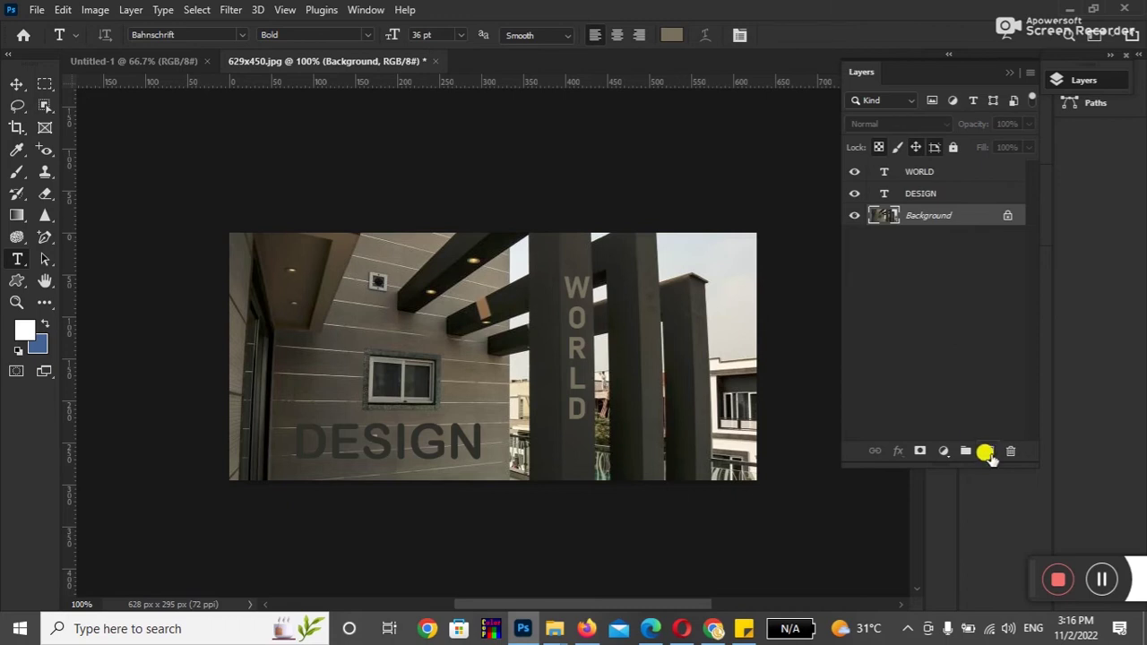
left_click(849, 215)
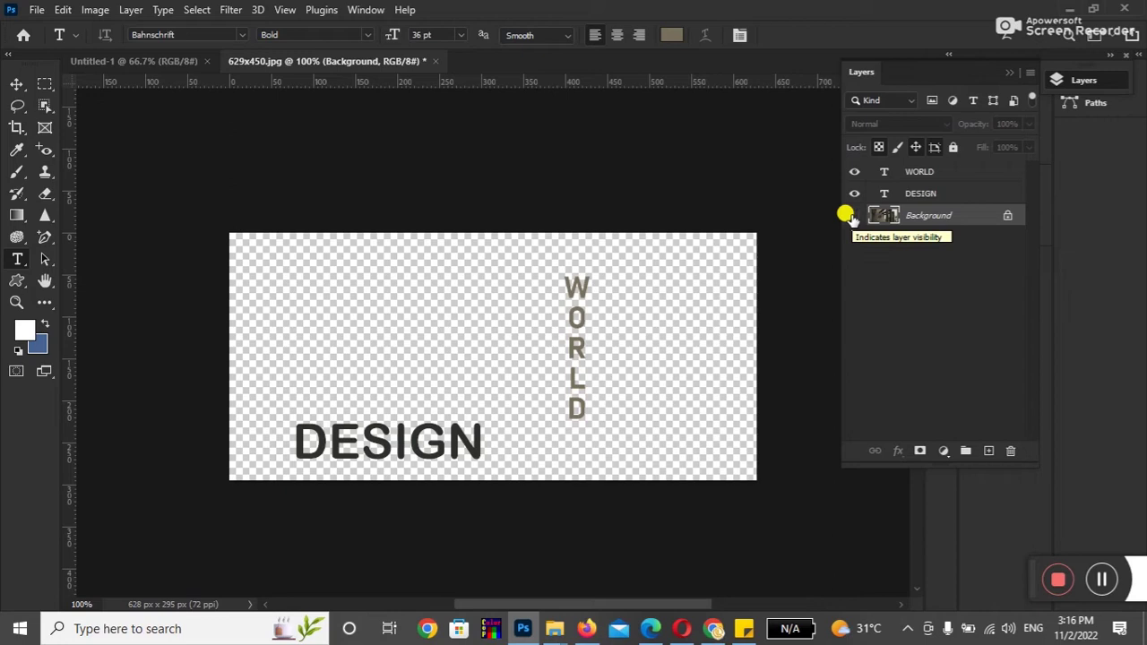
Show the background again, add a new layer, and select a tall rectangle on the right.
left_click(848, 215)
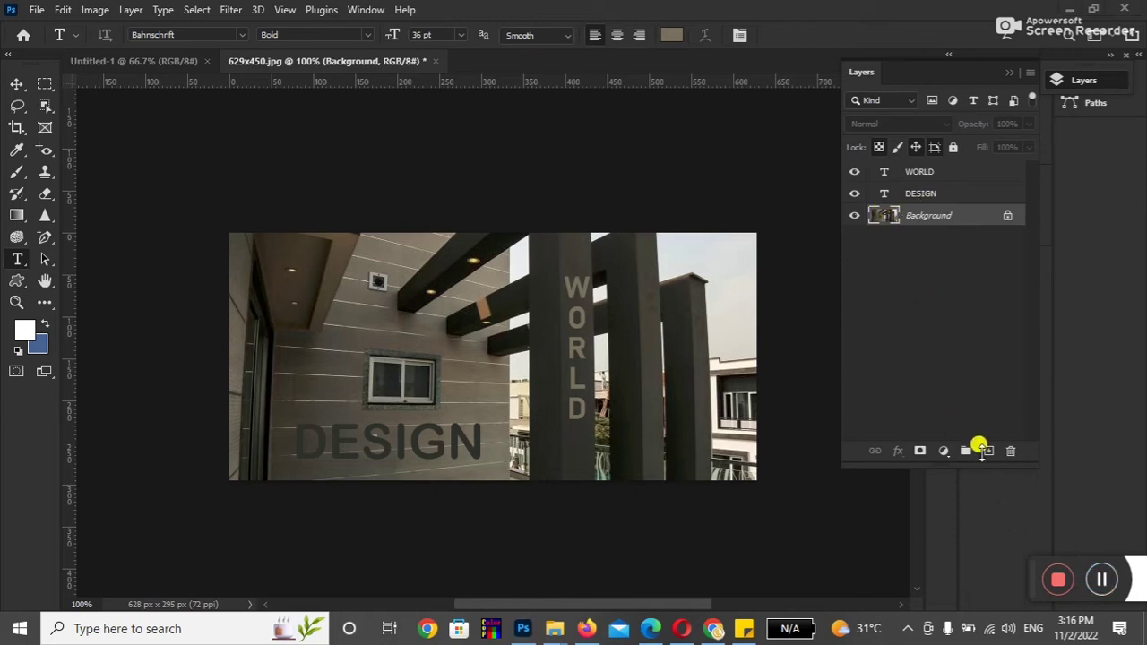
left_click(987, 452)
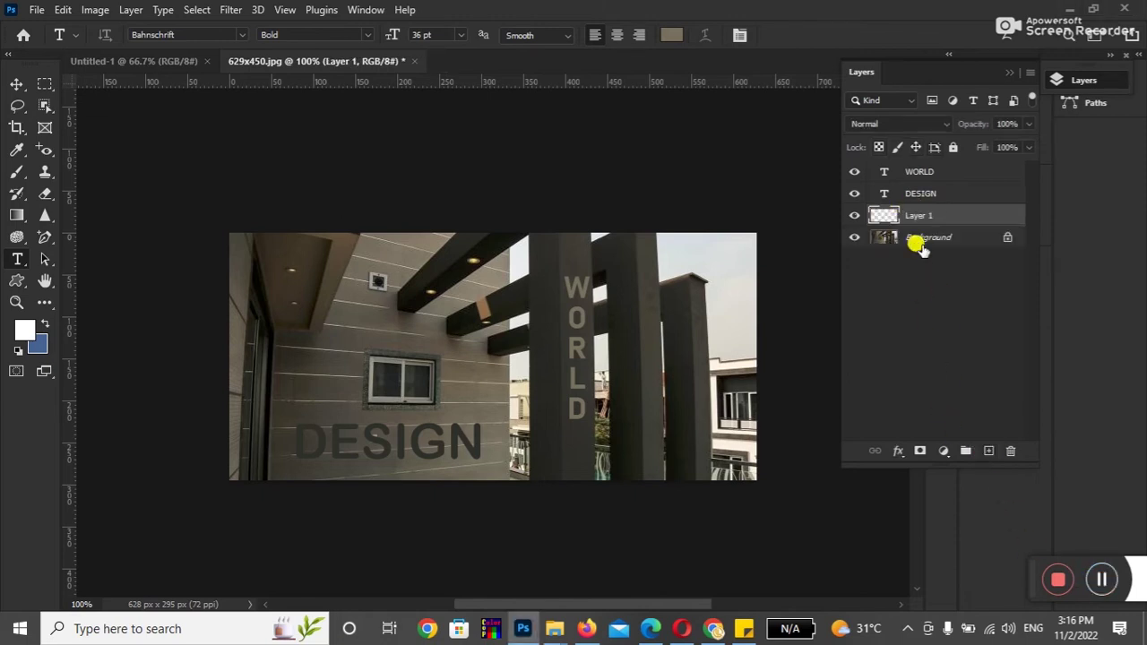
left_click(45, 85)
left_click(107, 84)
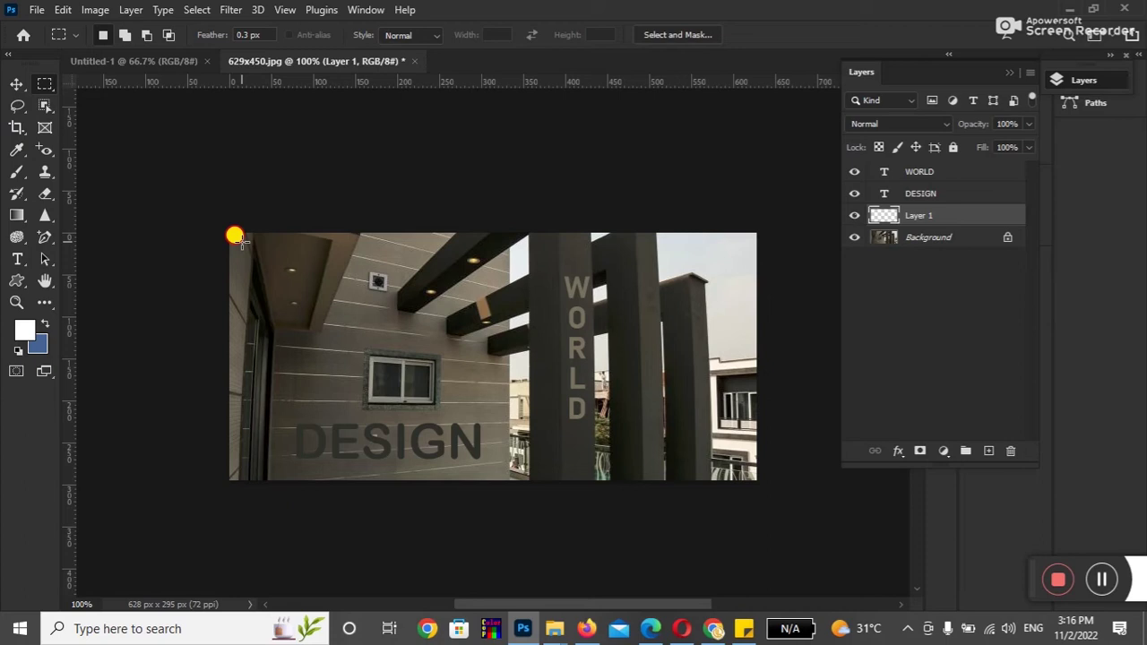
mouse_move(616, 237)
left_mouse_down()
mouse_move(747, 385)
mouse_move(753, 477)
left_mouse_up()
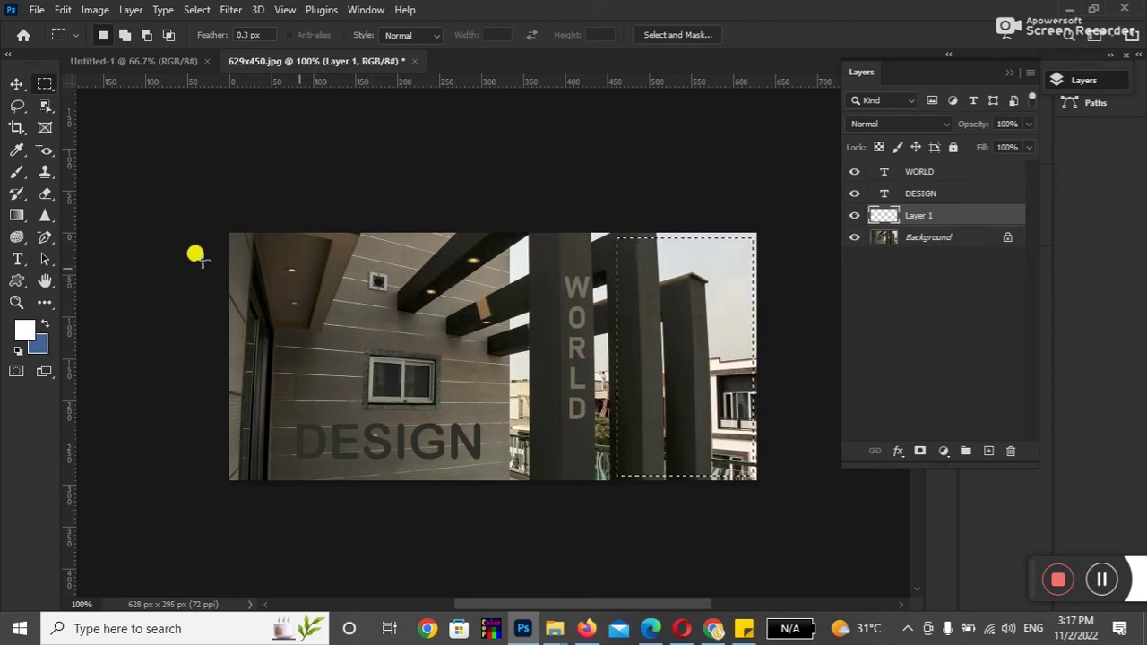
Sample a dark brown from the photo as foreground and fill the selection with it.
left_click(24, 330)
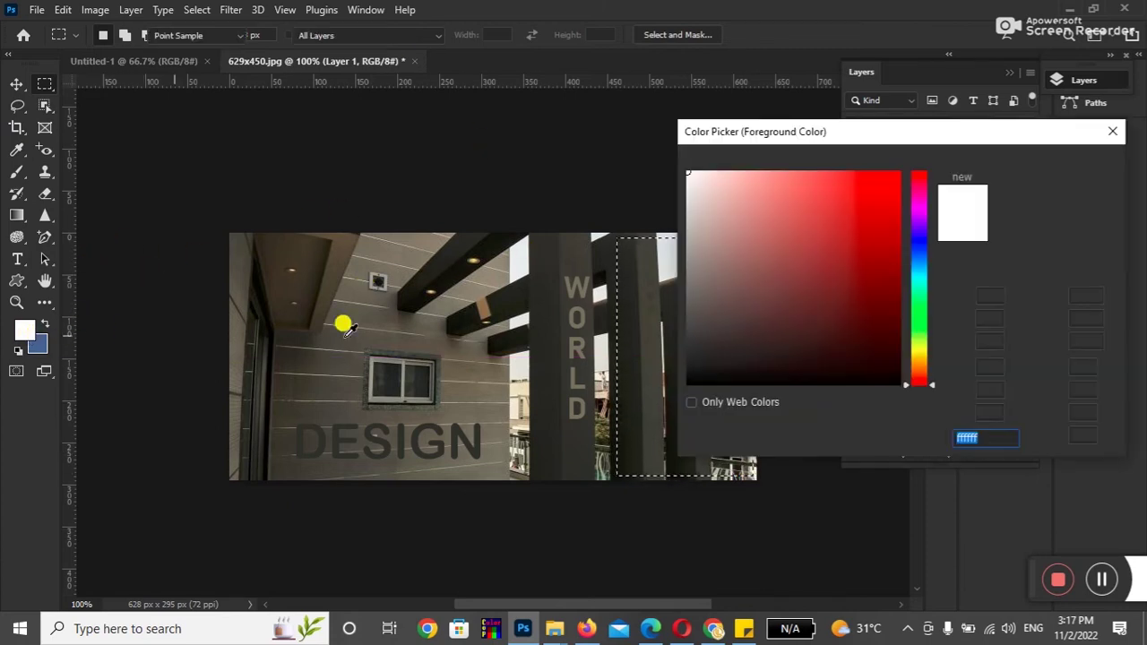
left_click(442, 249)
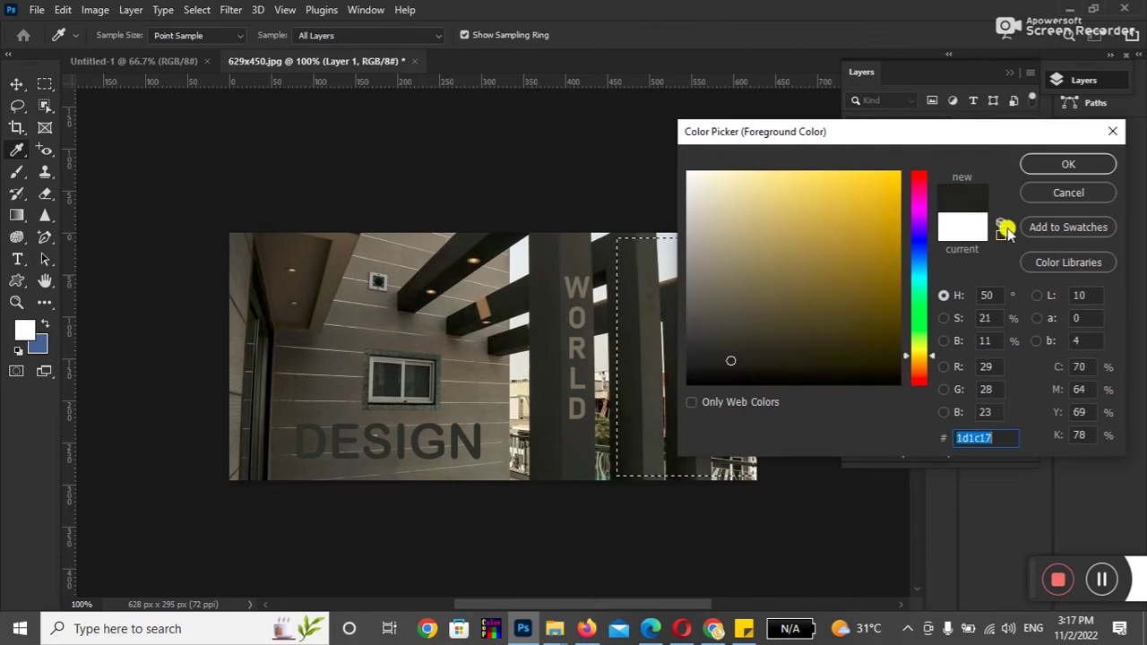
left_click(745, 343)
left_click(1067, 163)
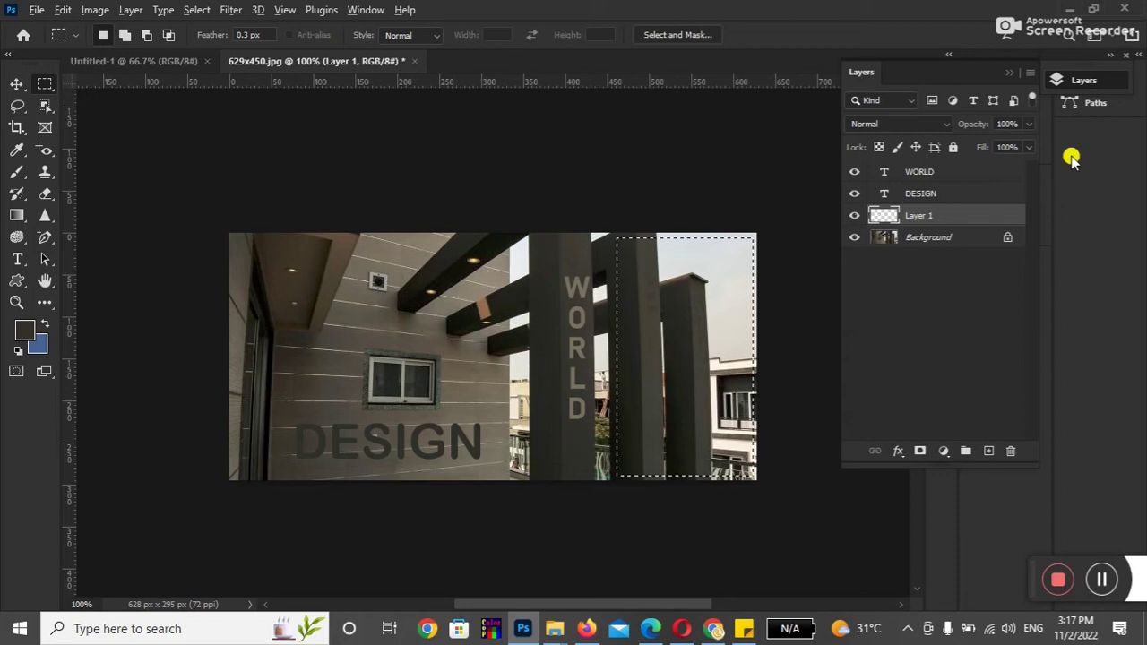
key("alt+BackSpace")
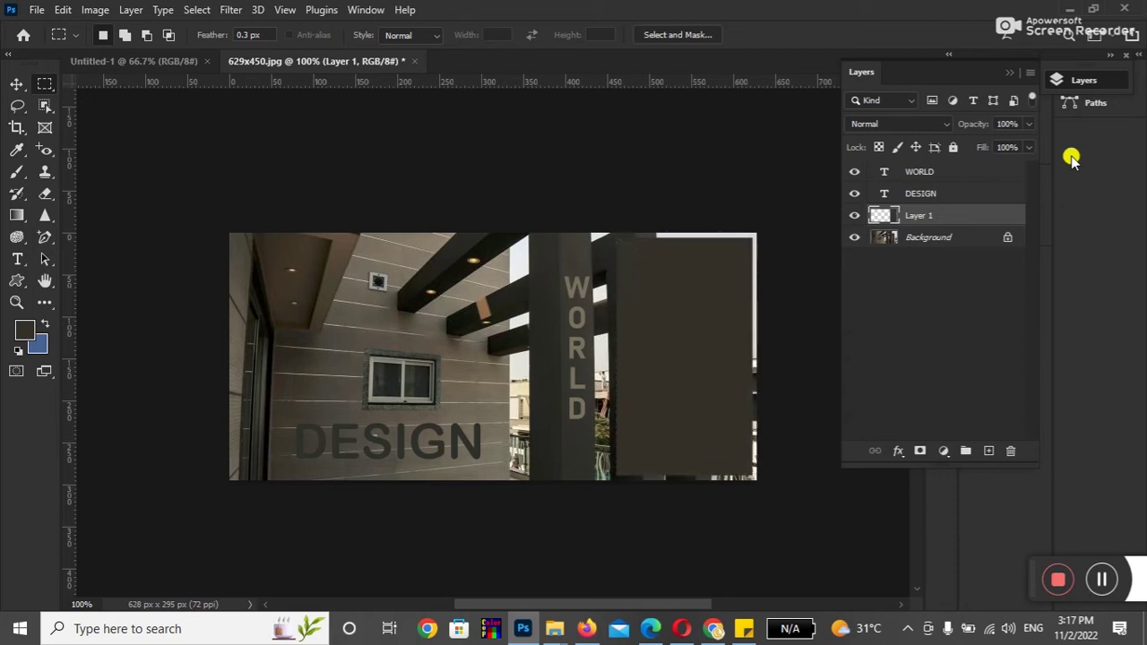
Lower Layer 1's opacity to 85%.
left_click(16, 85)
left_click(1030, 126)
left_click_drag(1030, 145, 1018, 150)
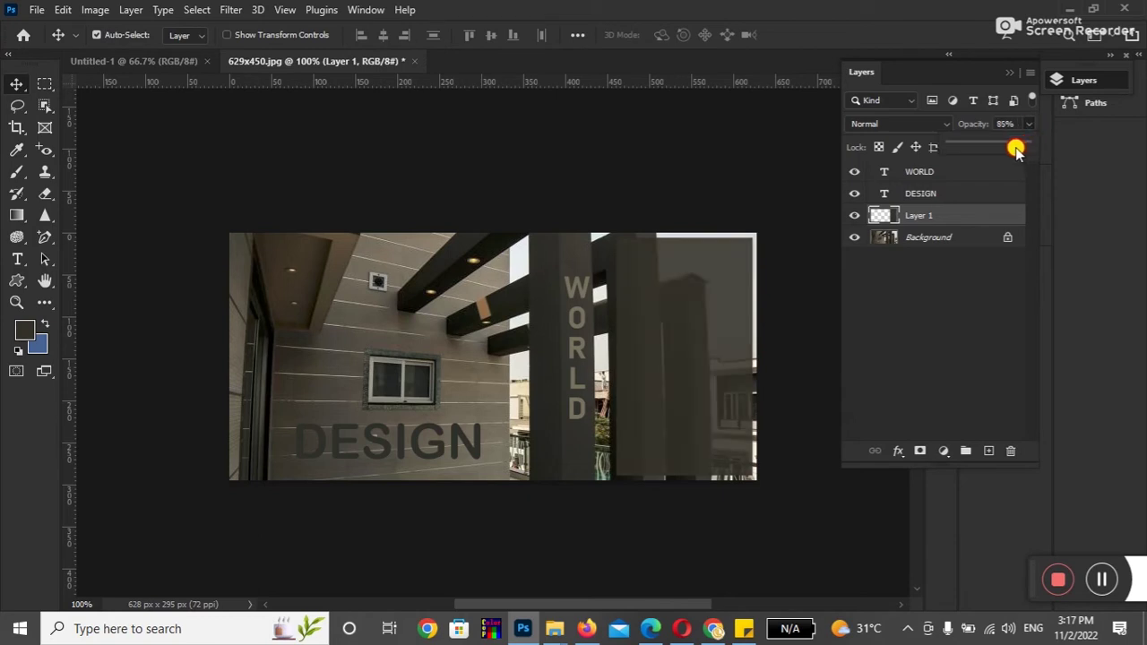
left_click_drag(1016, 151, 1016, 152)
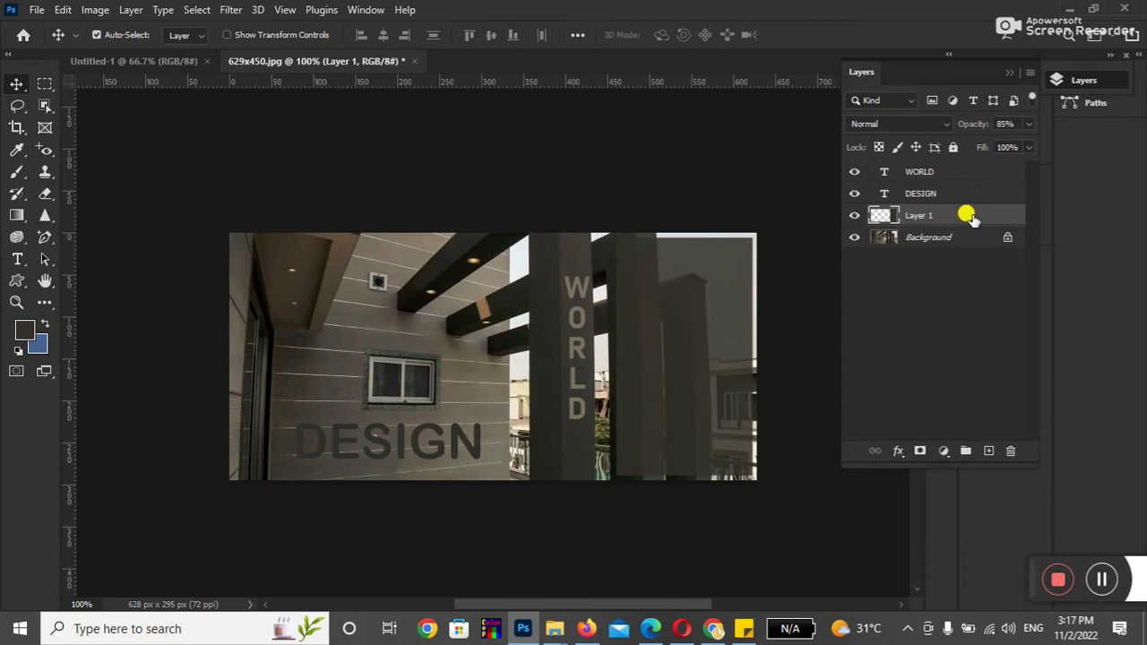
left_click(131, 10)
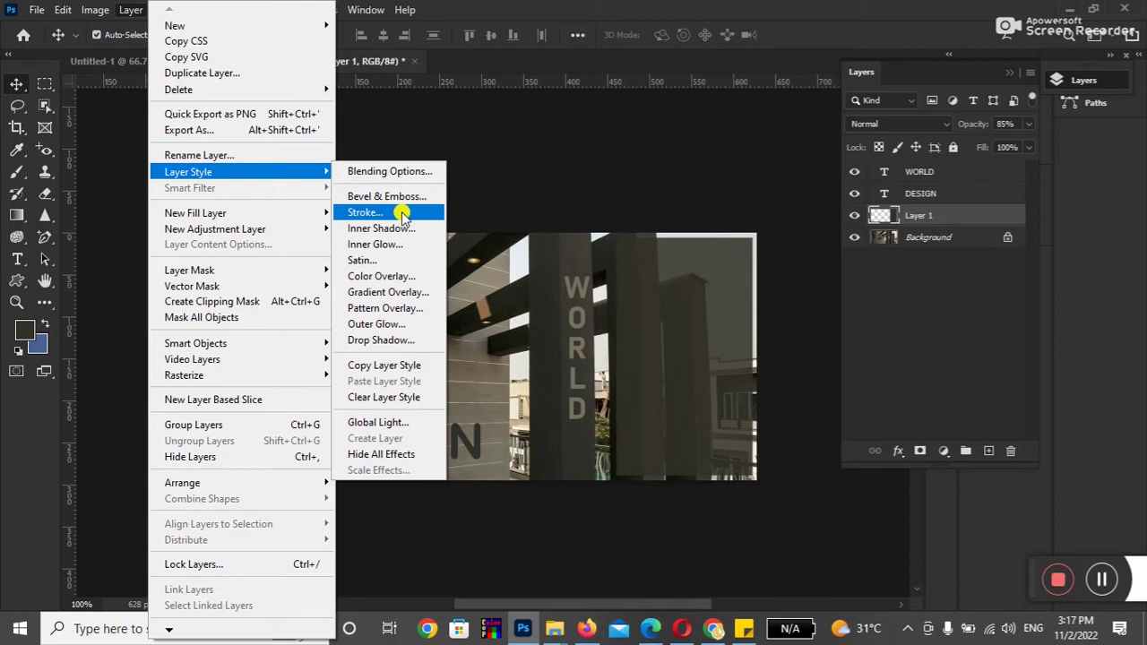
mouse_move(188, 172)
left_click(131, 9)
left_click(132, 10)
left_click(399, 213)
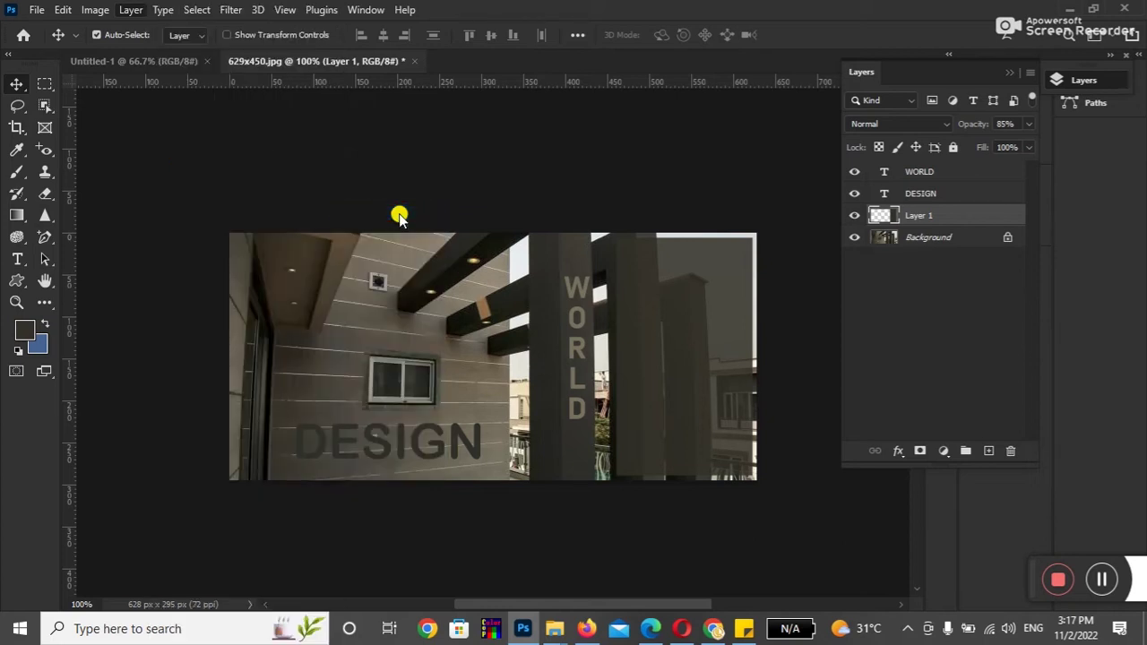
mouse_move(622, 167)
left_mouse_down()
mouse_move(947, 141)
mouse_move(976, 121)
mouse_move(975, 105)
left_mouse_up()
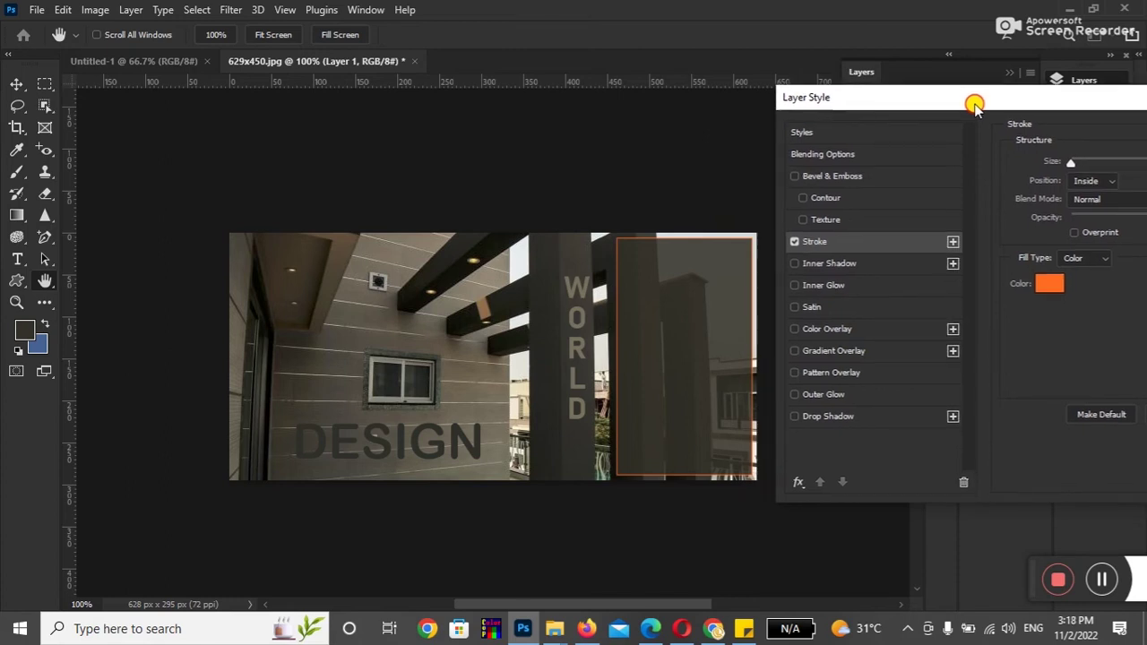
mouse_move(975, 105)
left_mouse_down()
mouse_move(469, 120)
mouse_move(467, 131)
left_mouse_up()
left_click(847, 199)
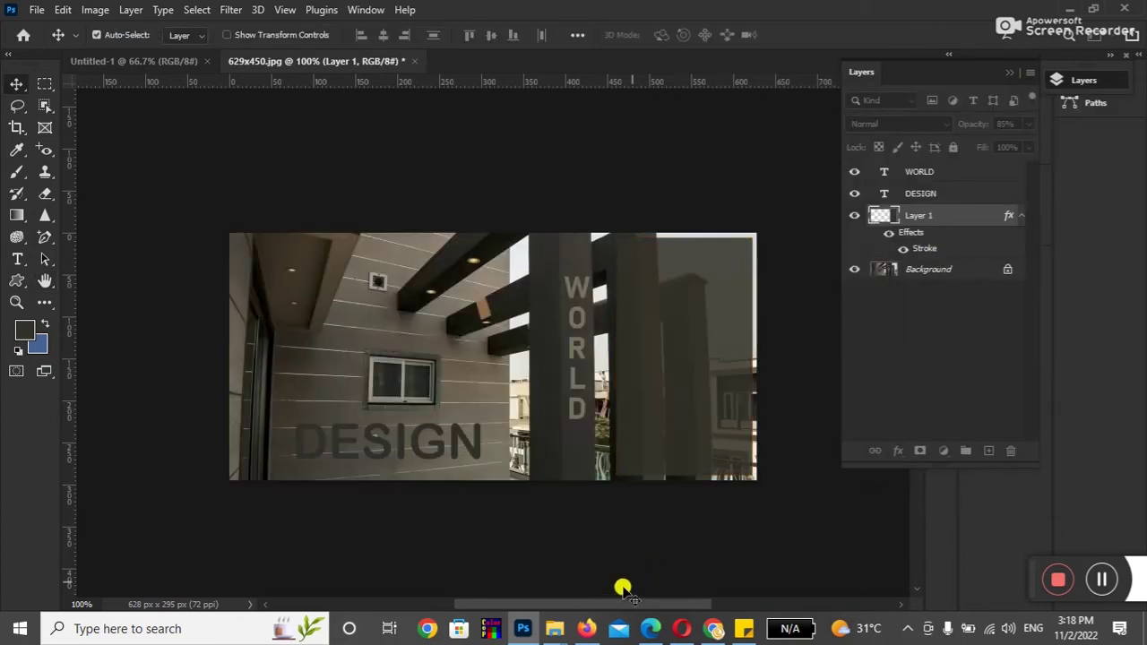
left_click_drag(600, 607, 661, 607)
left_click(131, 10)
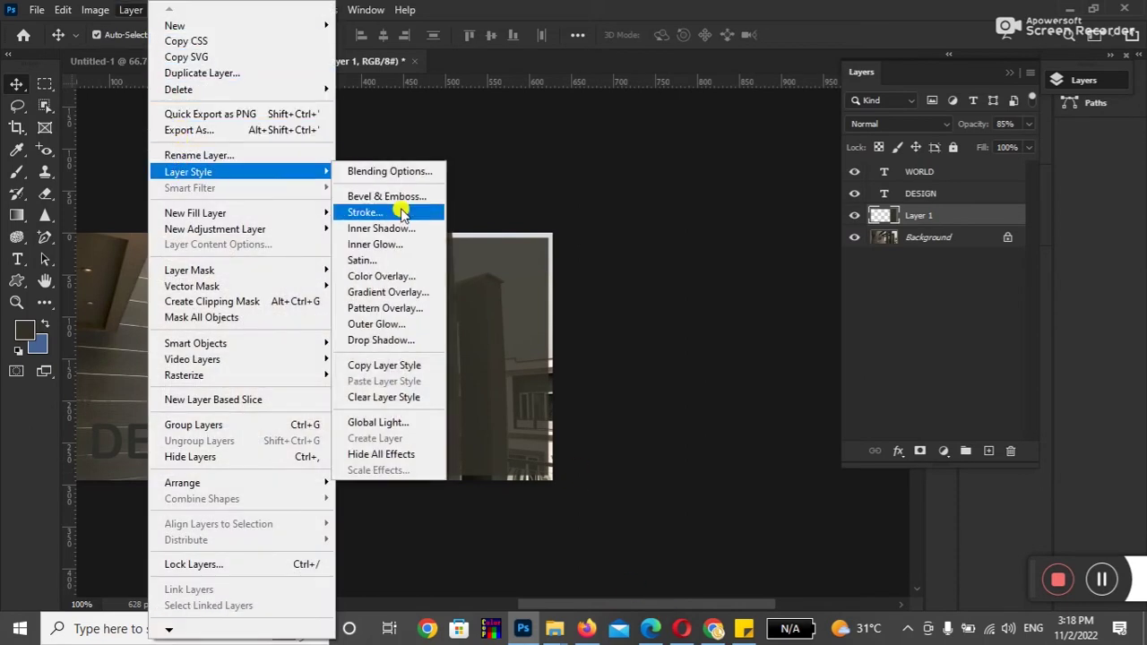
Add a Stroke to the panel and sample pale off-white #e1e3de from the photo as its colour.
left_click(430, 213)
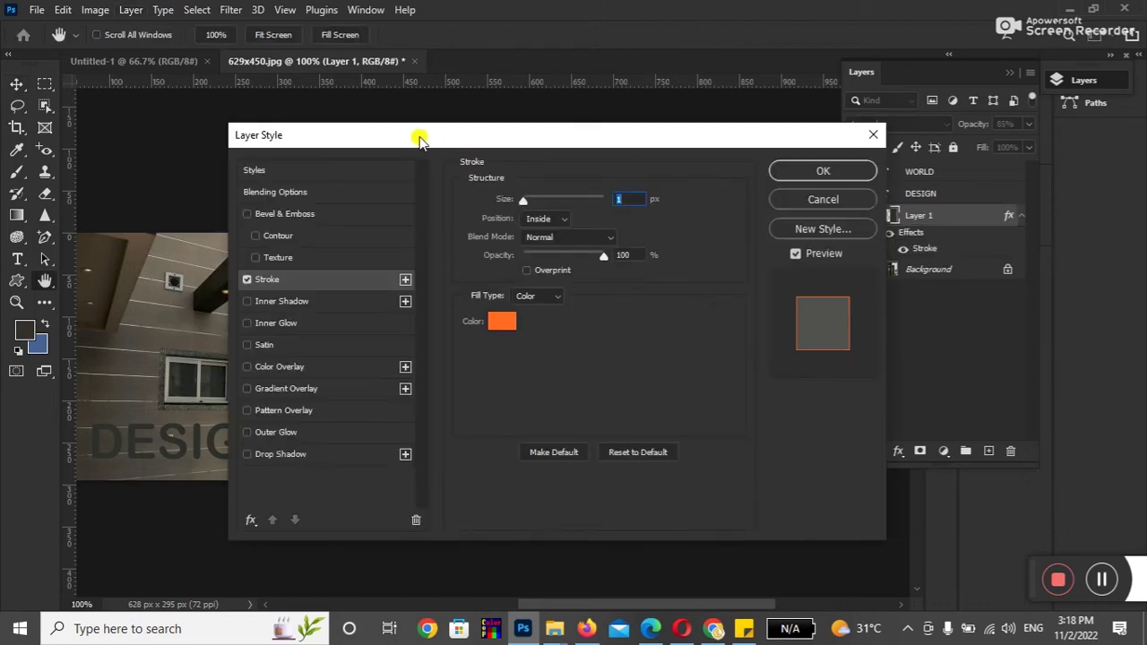
mouse_move(421, 133)
left_mouse_down()
mouse_move(771, 89)
mouse_move(794, 133)
mouse_move(834, 59)
left_mouse_up()
left_click(871, 239)
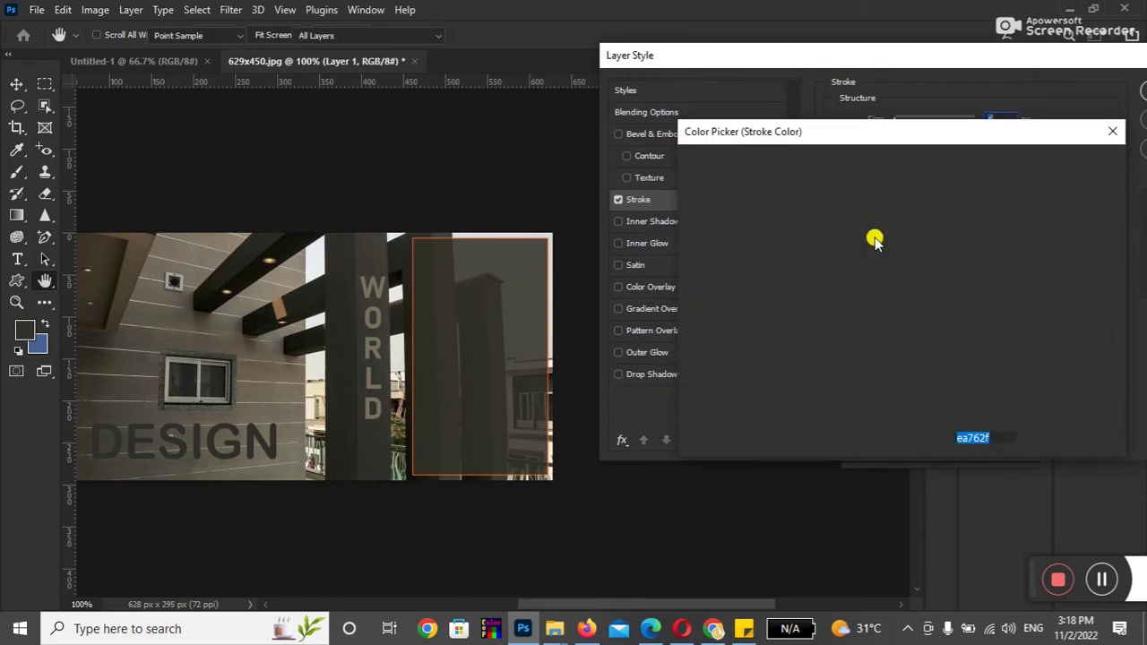
left_click(380, 284)
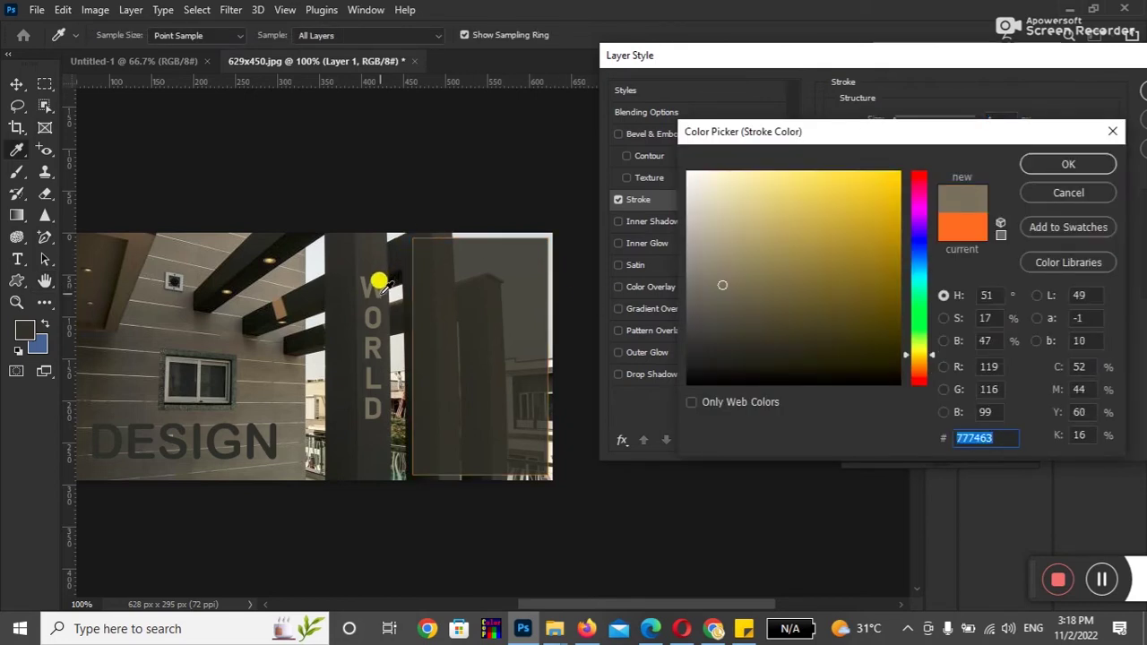
left_click(291, 388)
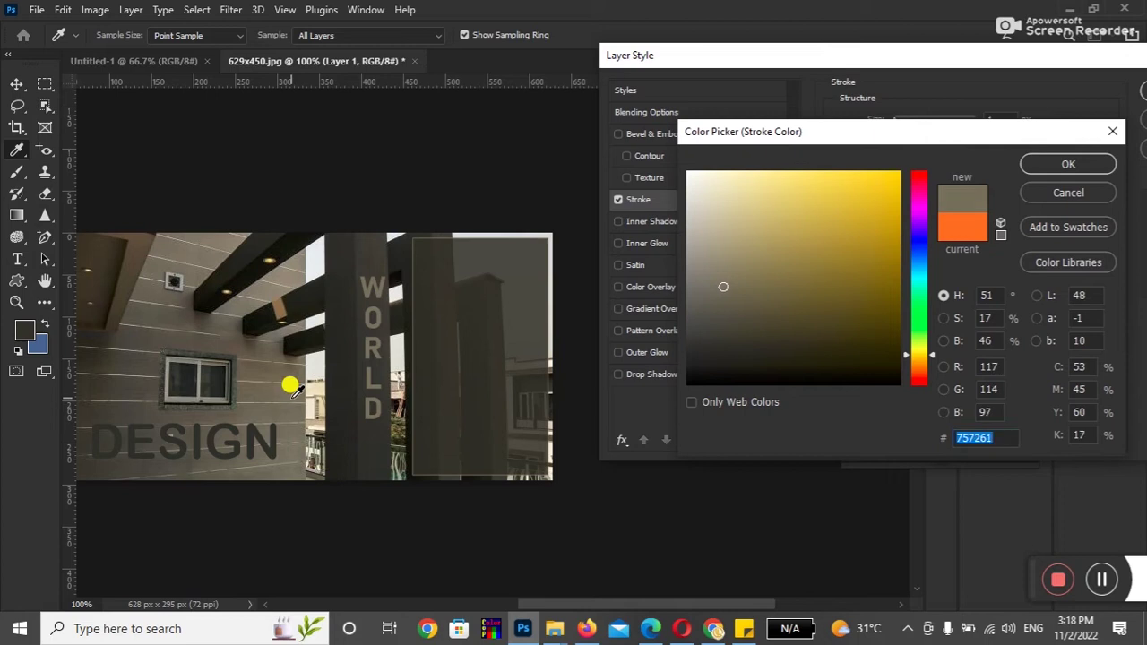
left_click(321, 356)
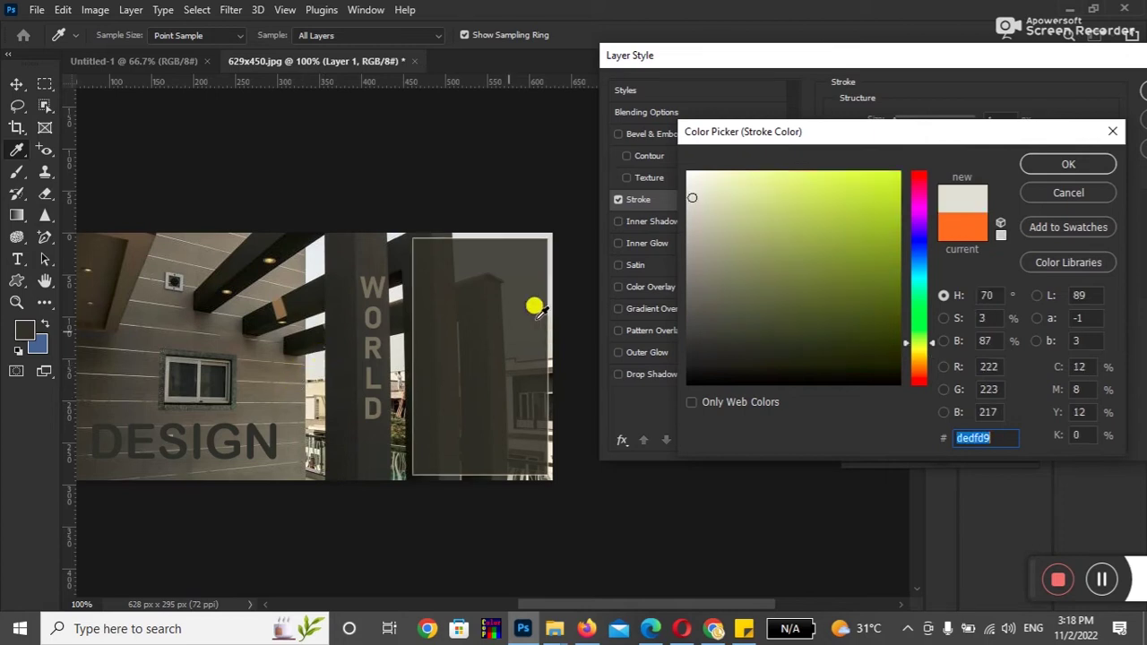
left_click(314, 246)
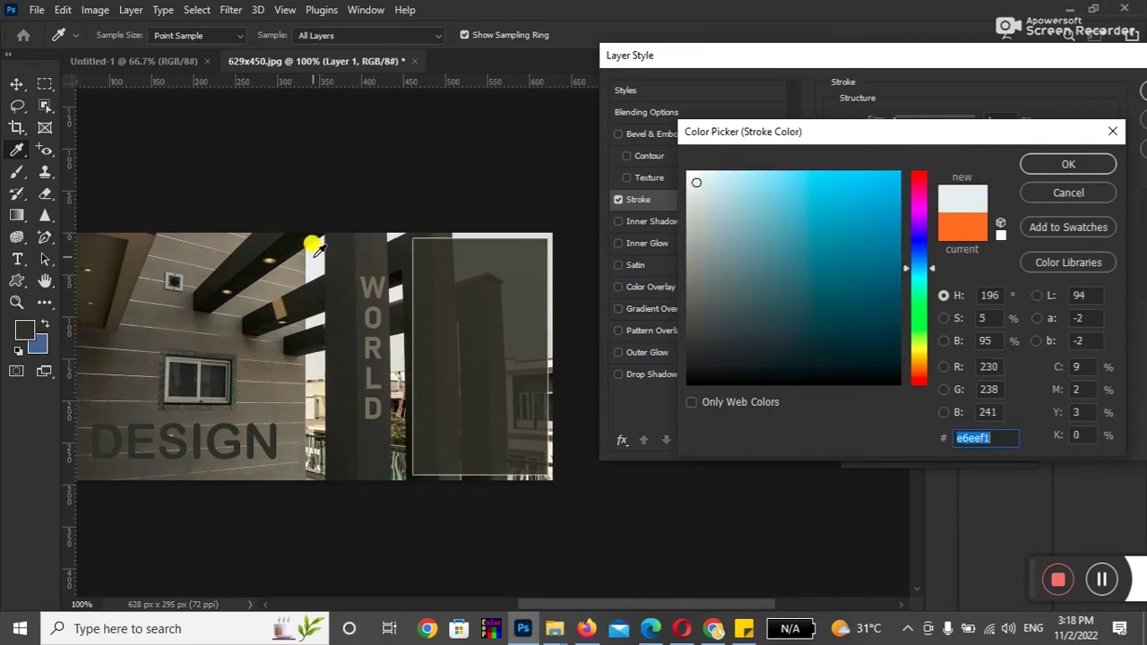
left_click(320, 361)
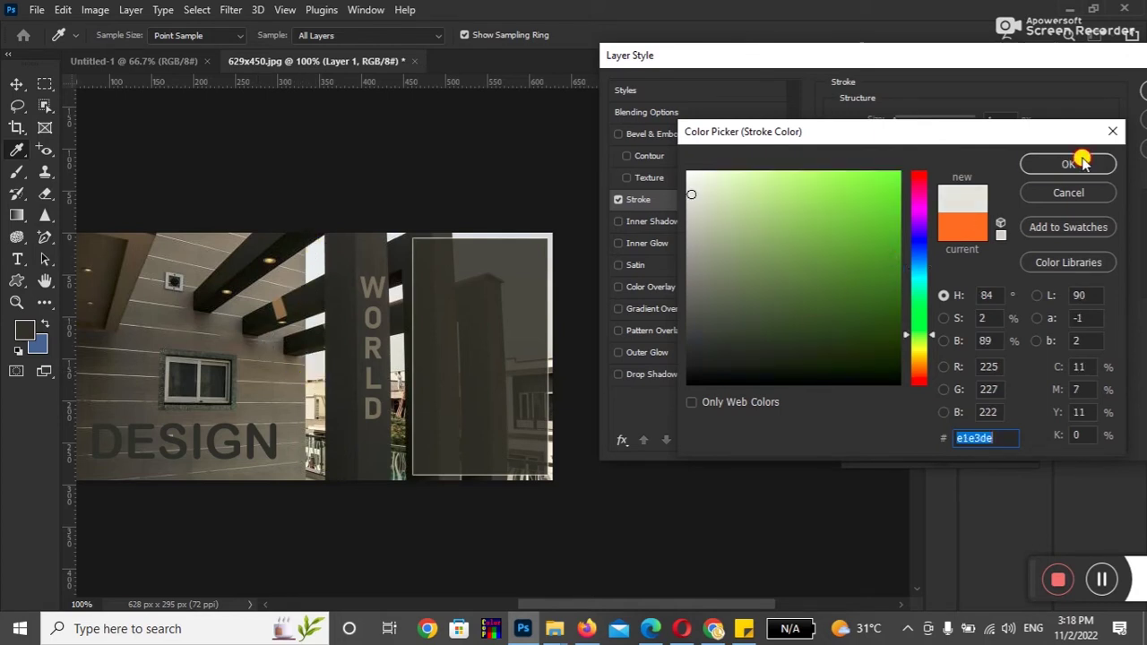
left_click(1068, 164)
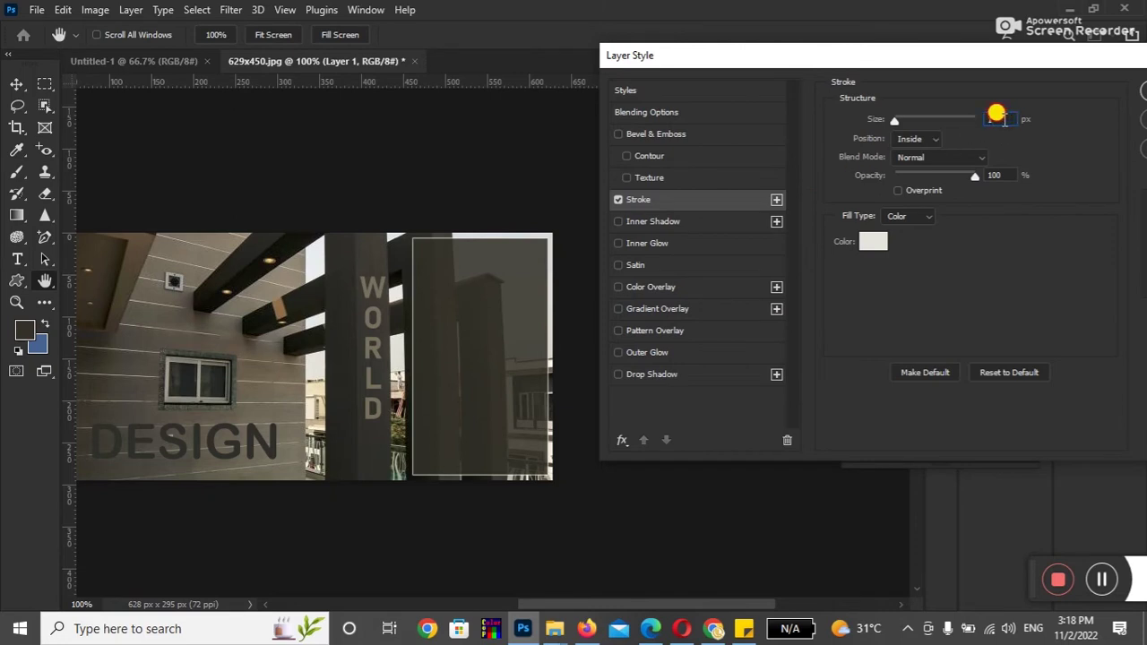
Adjust the stroke size, trying 25 before settling on 5 px.
type("2")
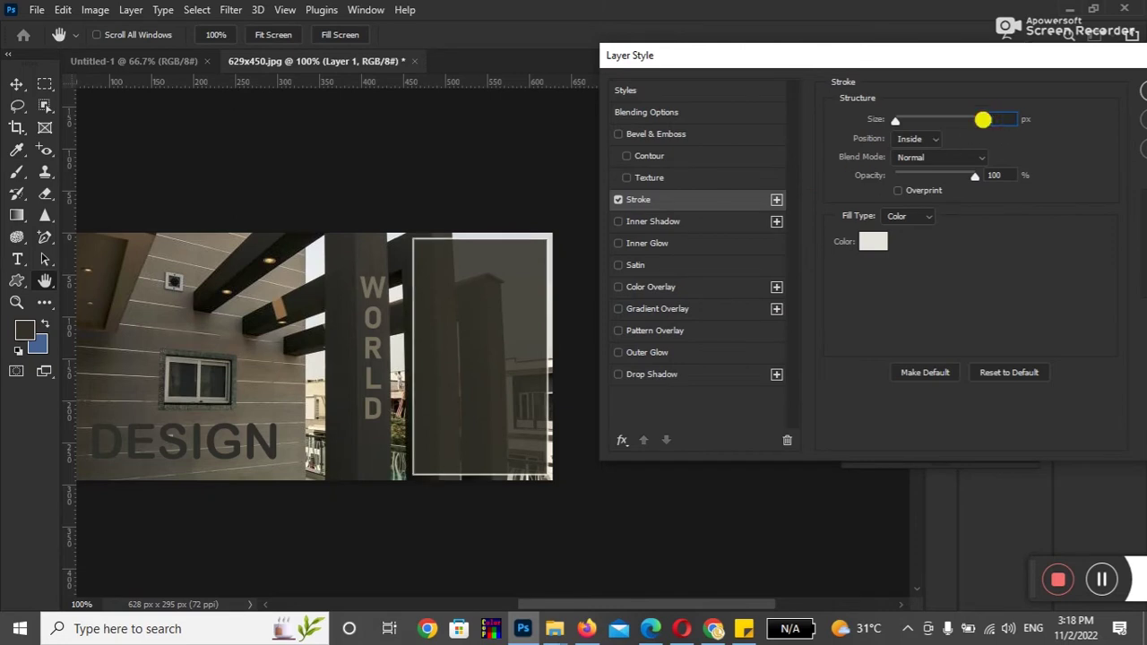
type("5")
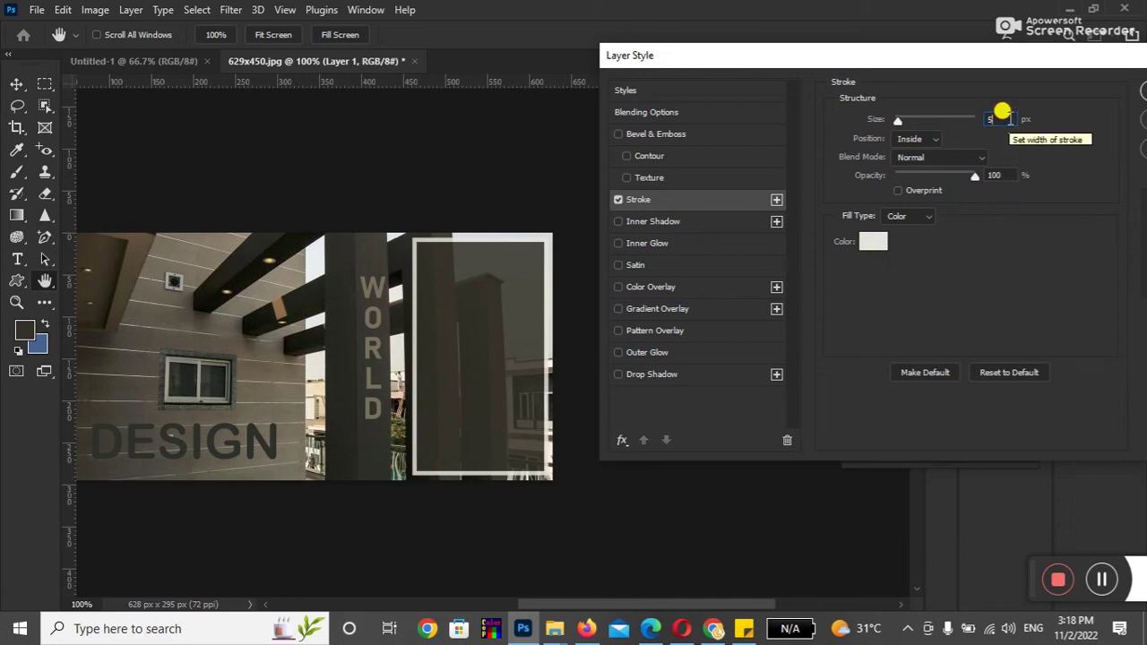
scroll(1003, 112, "up", 1)
scroll(1002, 112, "up", 1)
scroll(1002, 113, "up", 2)
scroll(1002, 113, "up", 1)
scroll(1002, 112, "up", 1)
scroll(1002, 112, "up", 2)
scroll(1002, 112, "up", 2)
scroll(1002, 112, "up", 2)
scroll(1002, 112, "up", 2)
scroll(1003, 112, "down", 2)
scroll(1002, 112, "down", 2)
scroll(1002, 112, "down", 3)
scroll(1002, 112, "down", 3)
scroll(1002, 112, "down", 3)
scroll(1002, 112, "down", 2)
scroll(1002, 112, "down", 2)
scroll(1002, 113, "up", 1)
scroll(1002, 112, "up", 1)
scroll(1002, 112, "down", 1)
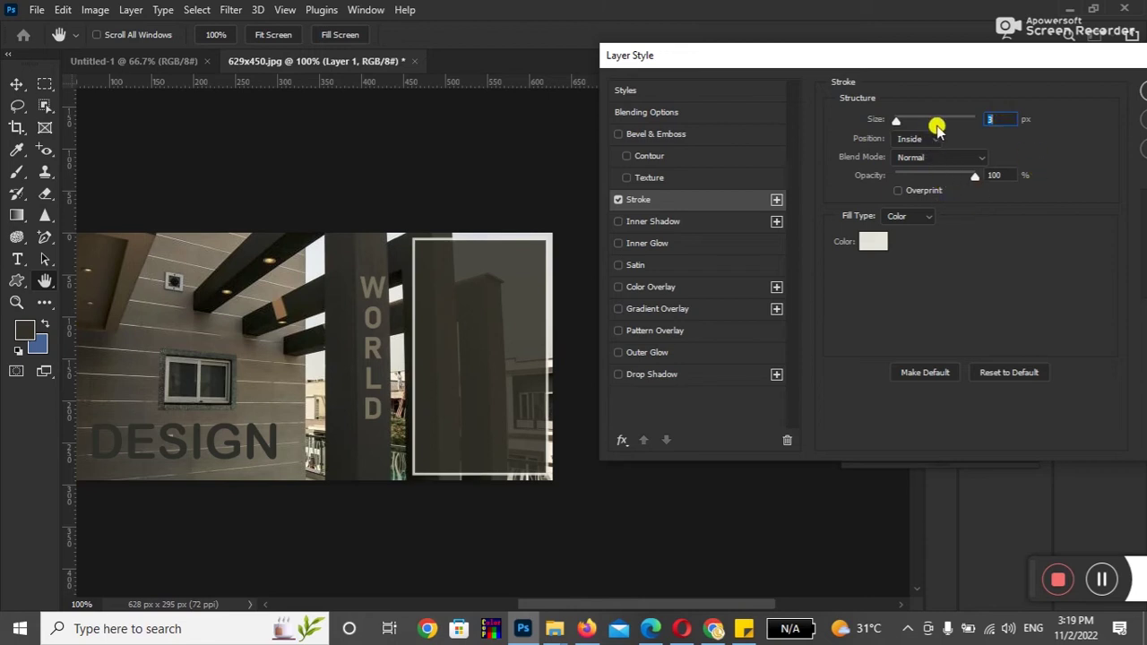
type("5")
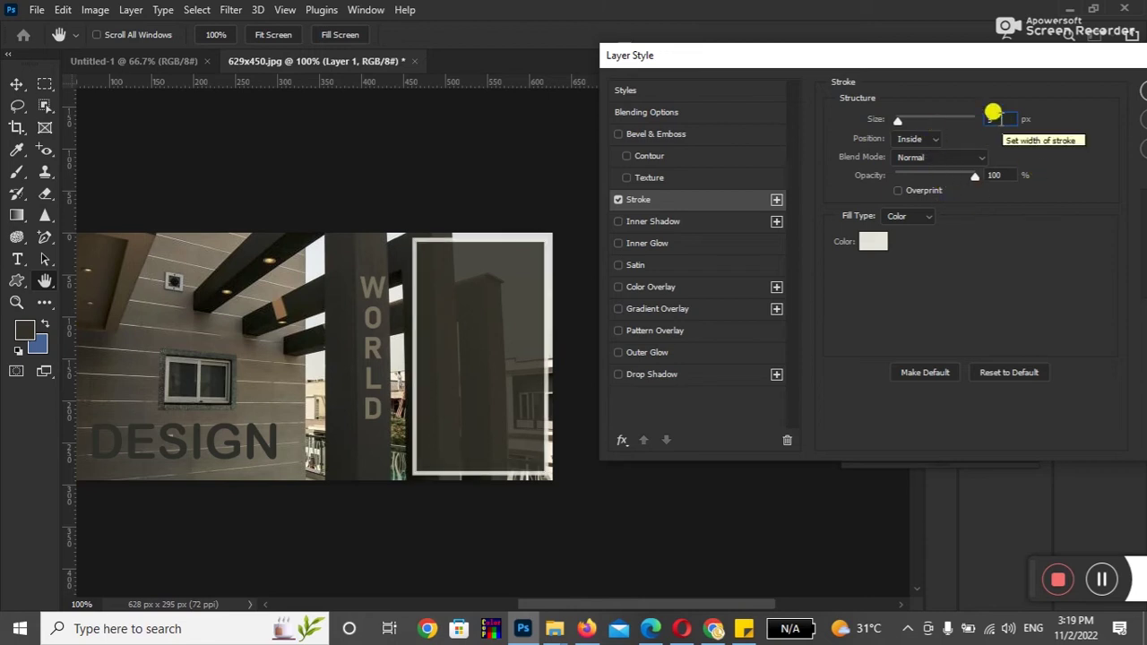
Set the stroke Position to Center and raise the size to 6 px.
left_click(915, 139)
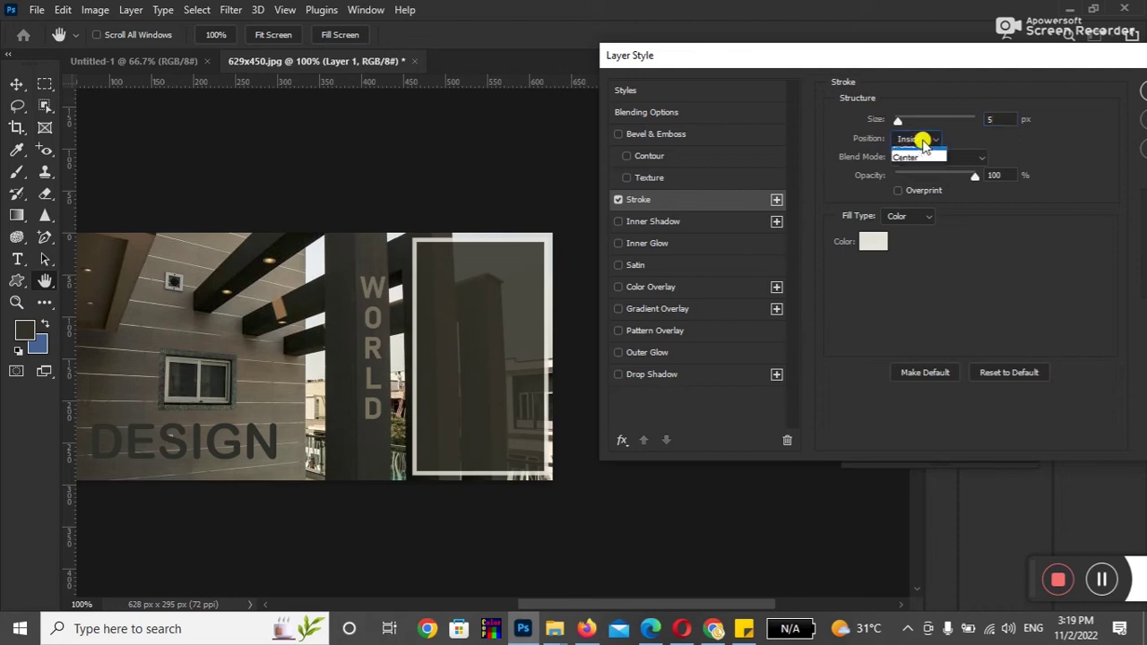
left_click(907, 153)
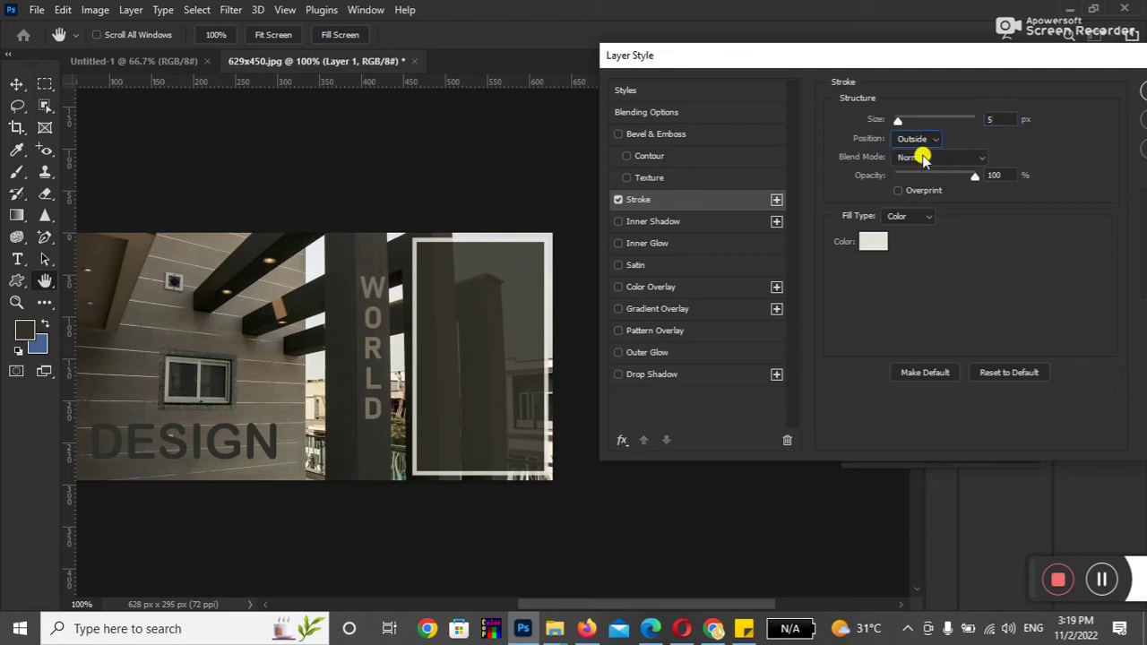
left_click(918, 140)
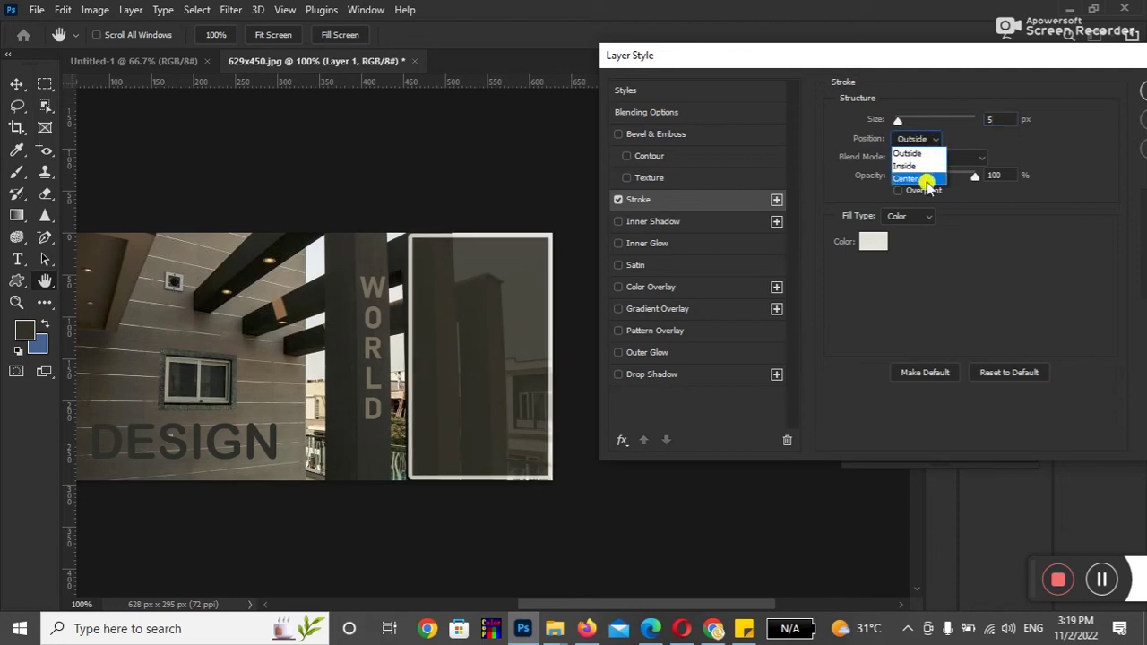
left_click(919, 178)
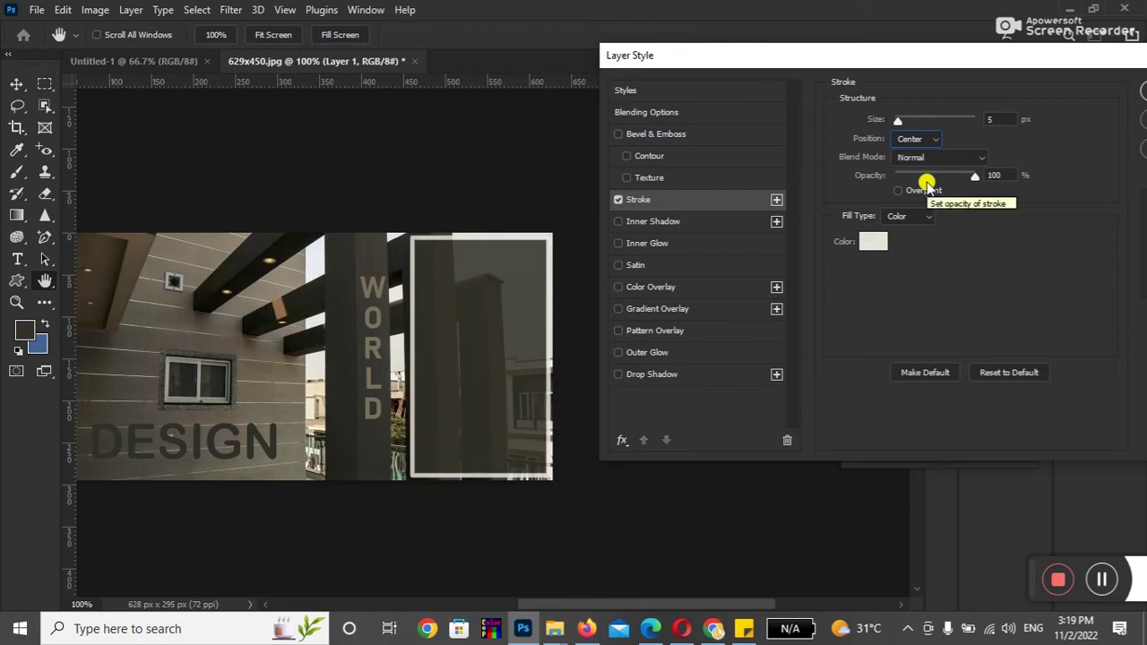
left_click(929, 141)
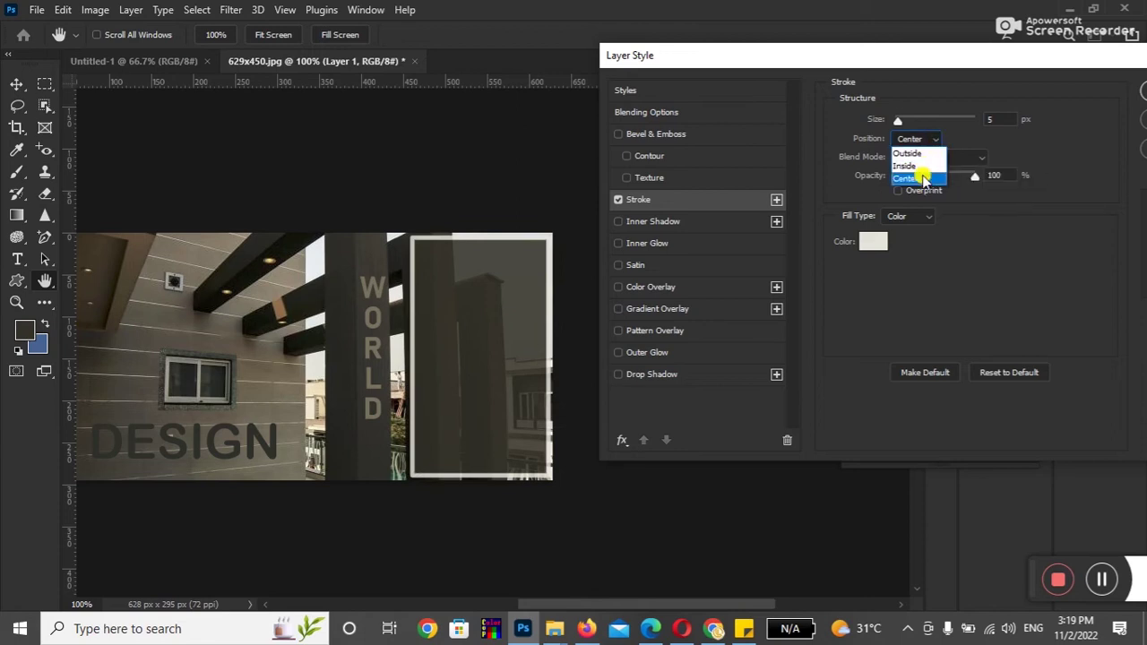
left_click(922, 178)
key("Up")
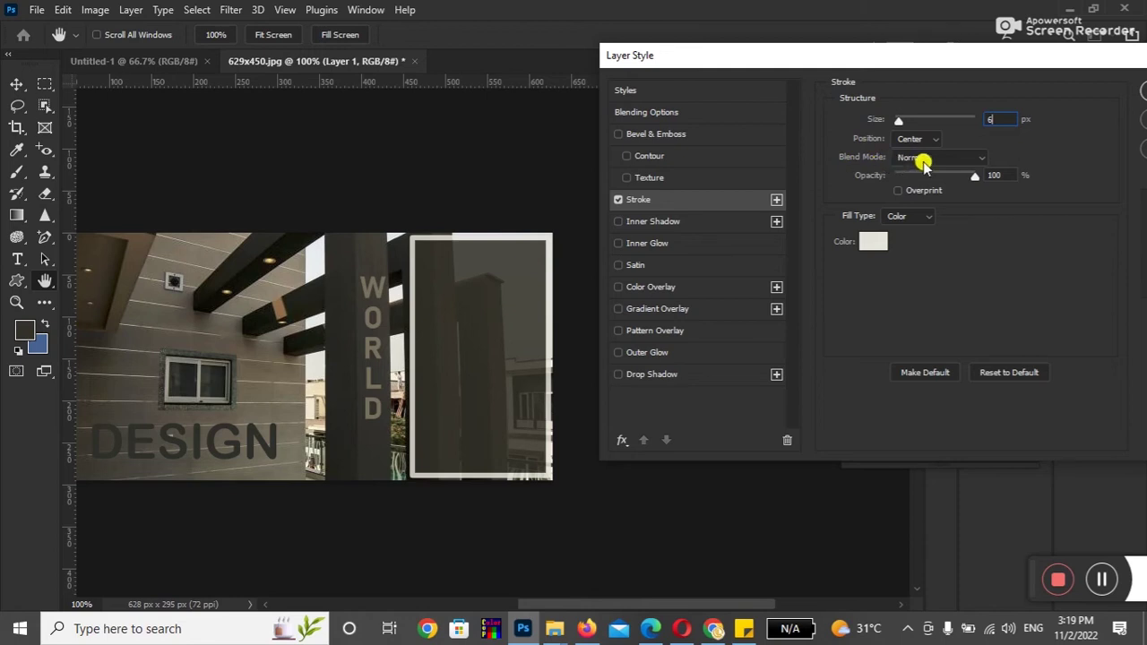
left_click(923, 159)
left_click(923, 185)
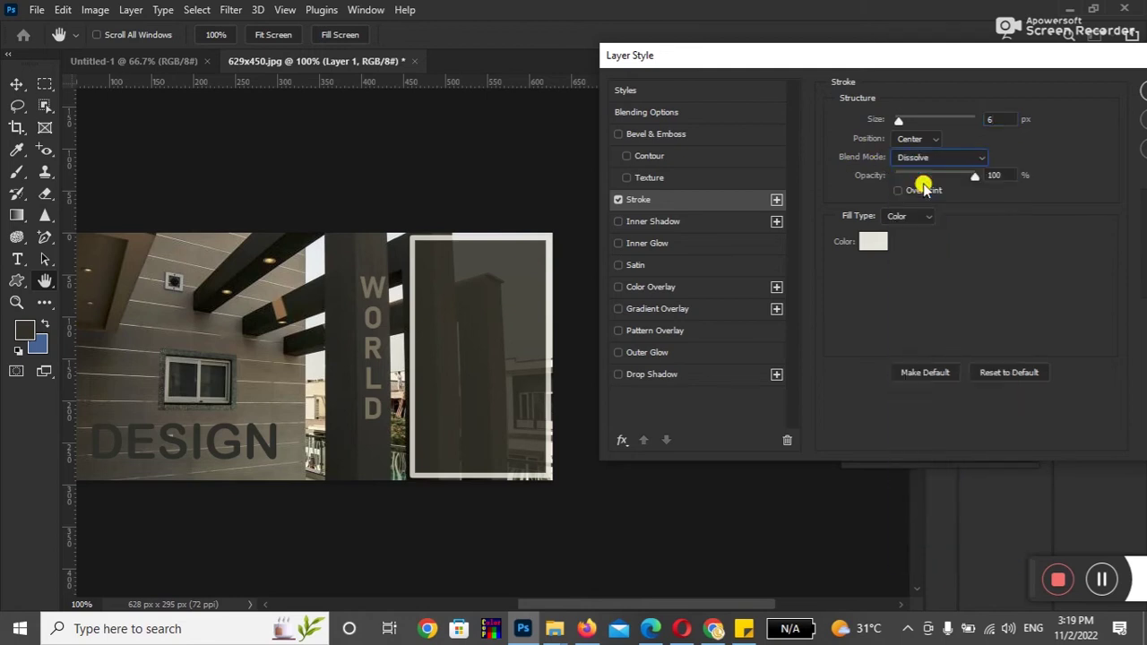
left_click(929, 158)
left_click(915, 289)
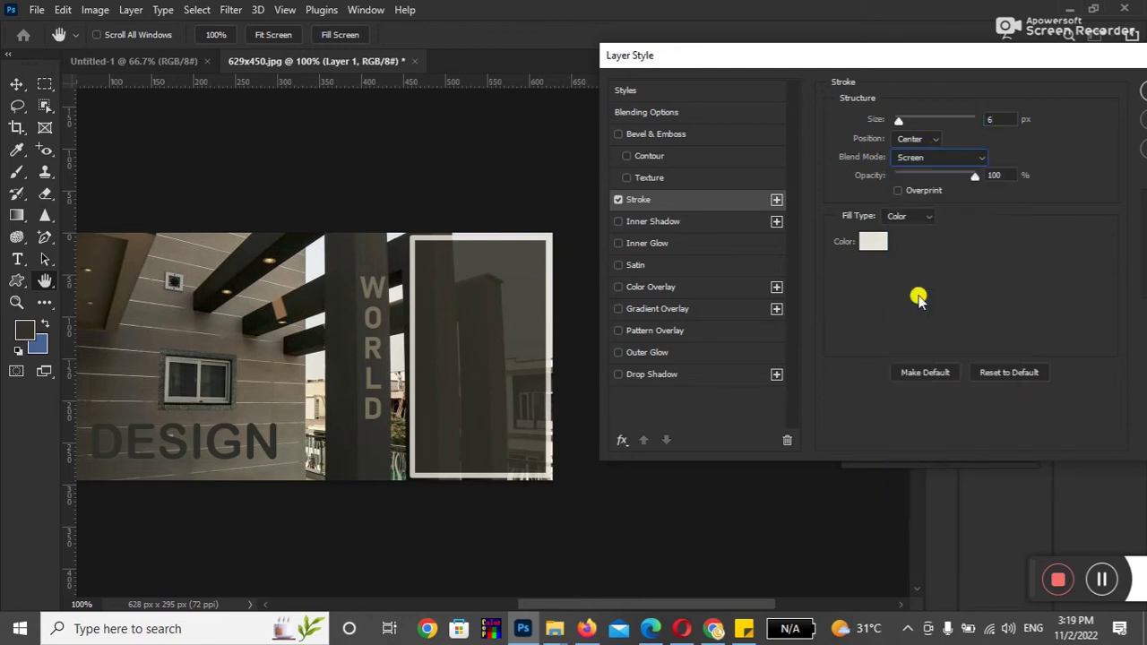
left_click_drag(976, 178, 922, 196)
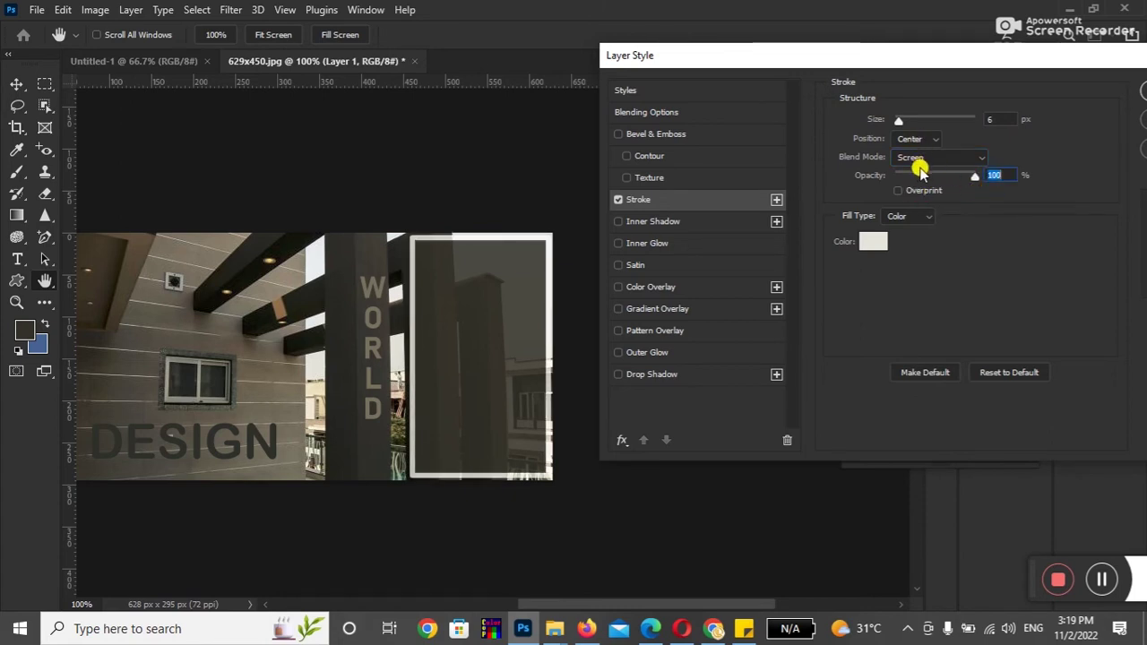
left_click(919, 160)
left_click(918, 176)
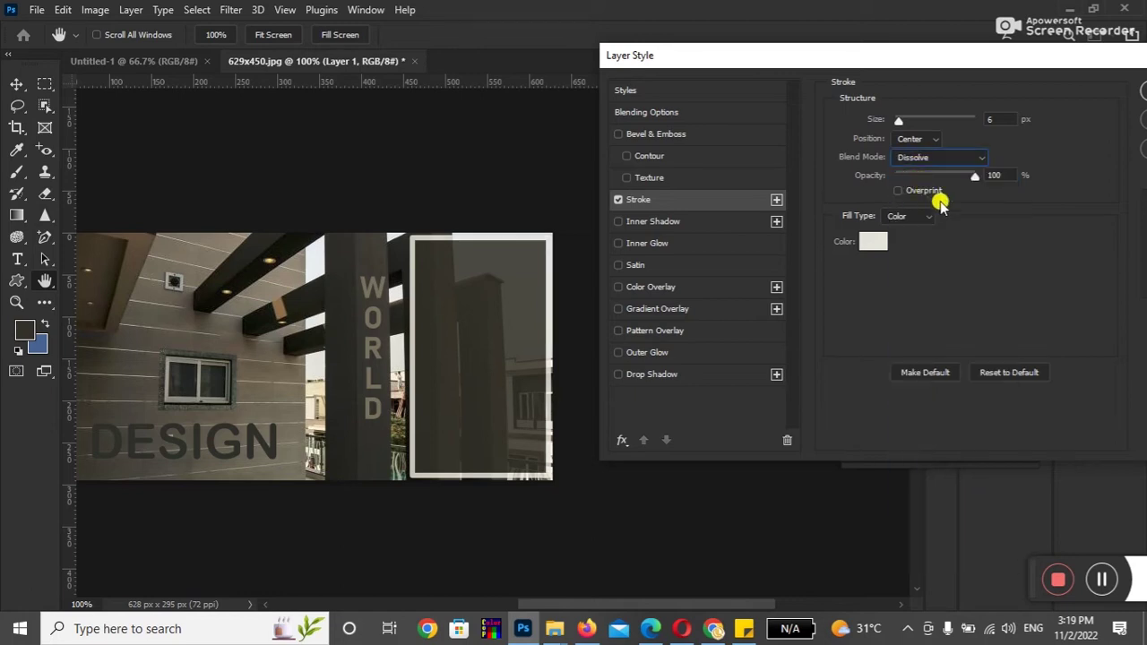
mouse_move(973, 179)
left_mouse_down()
mouse_move(901, 187)
mouse_move(941, 190)
left_mouse_up()
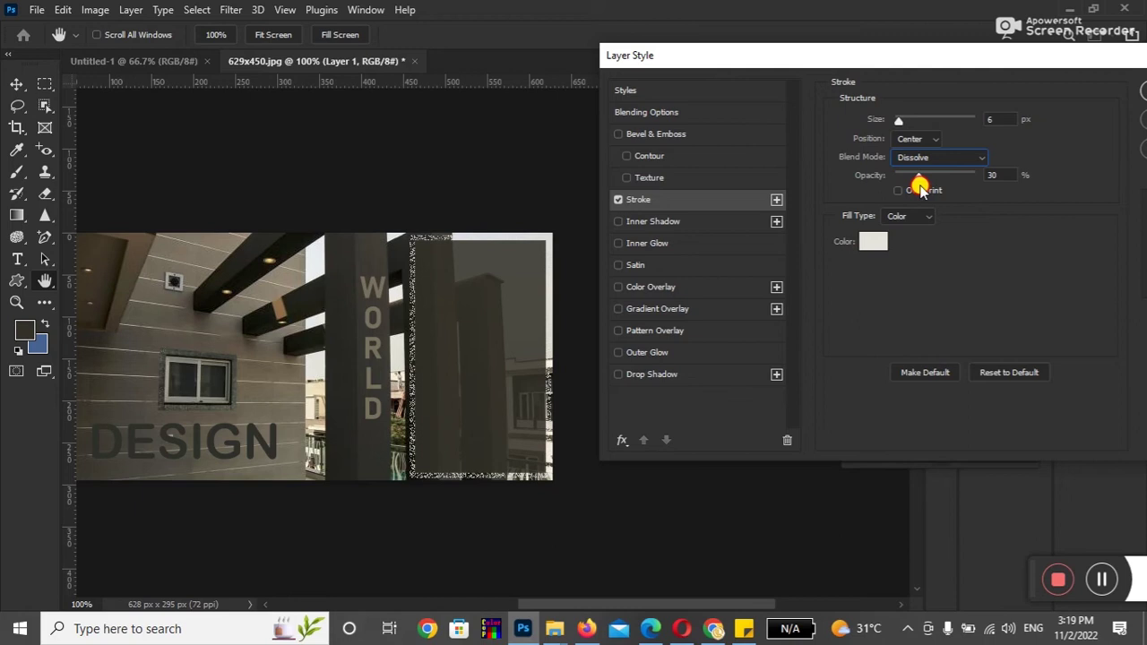
left_click_drag(921, 187, 990, 185)
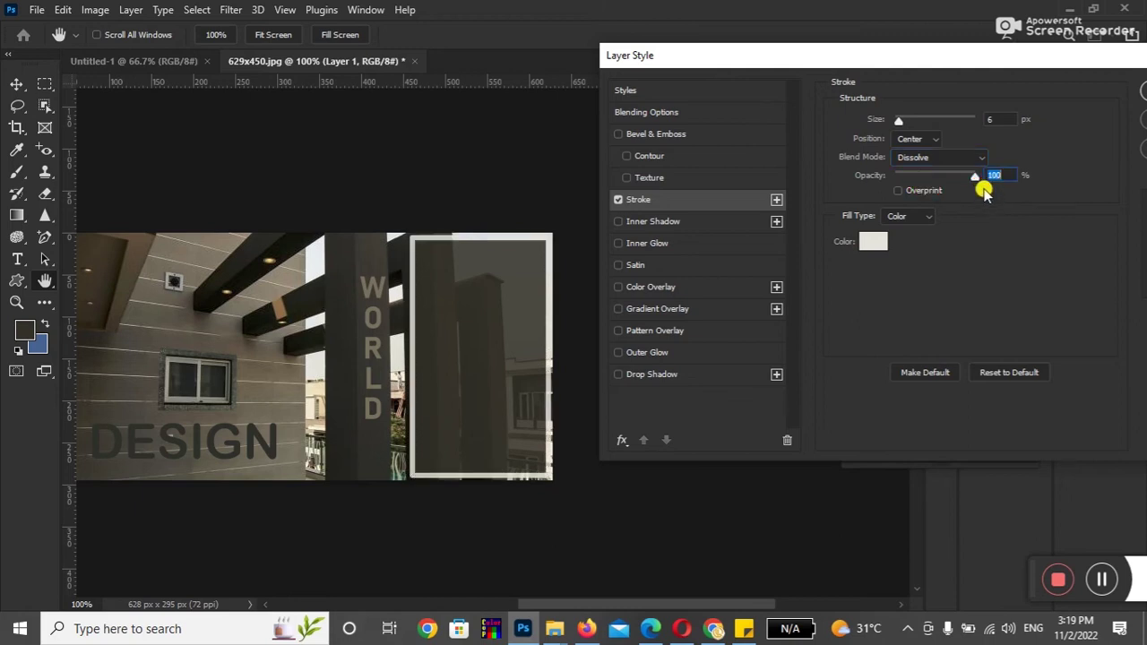
left_click(967, 156)
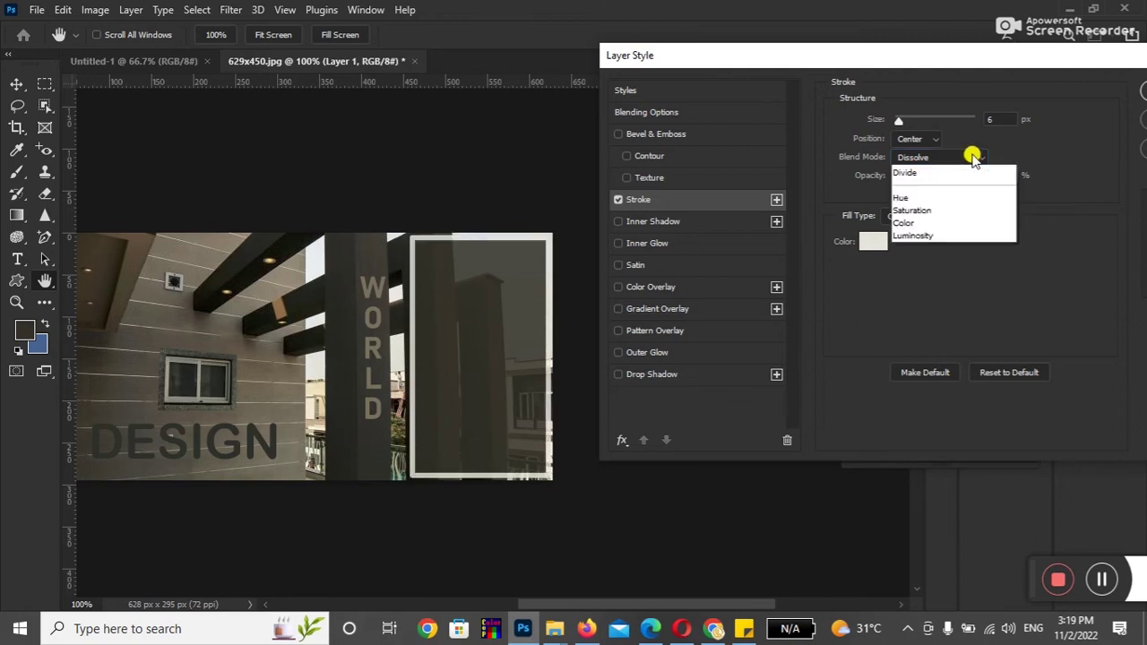
left_click(967, 167)
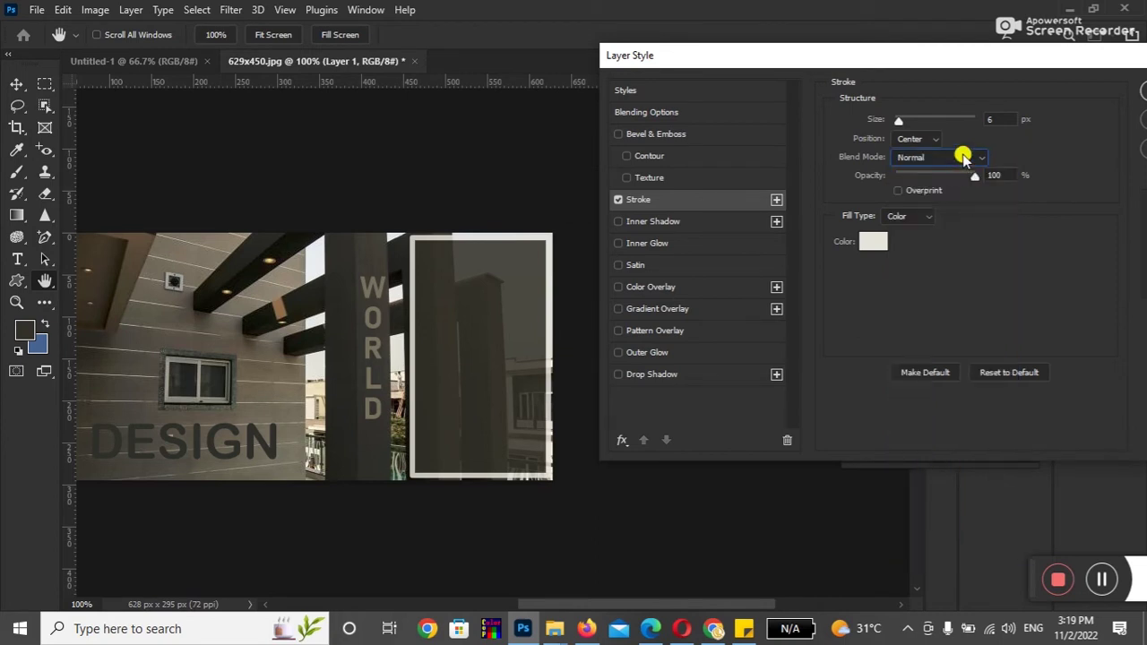
left_click(964, 157)
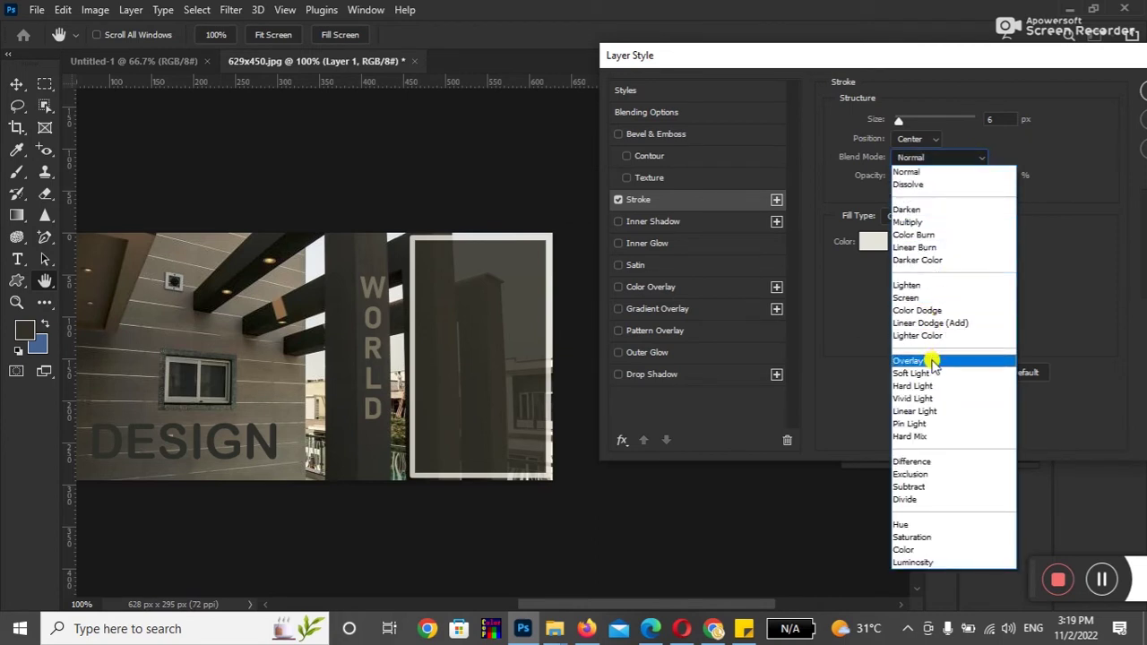
left_click(924, 461)
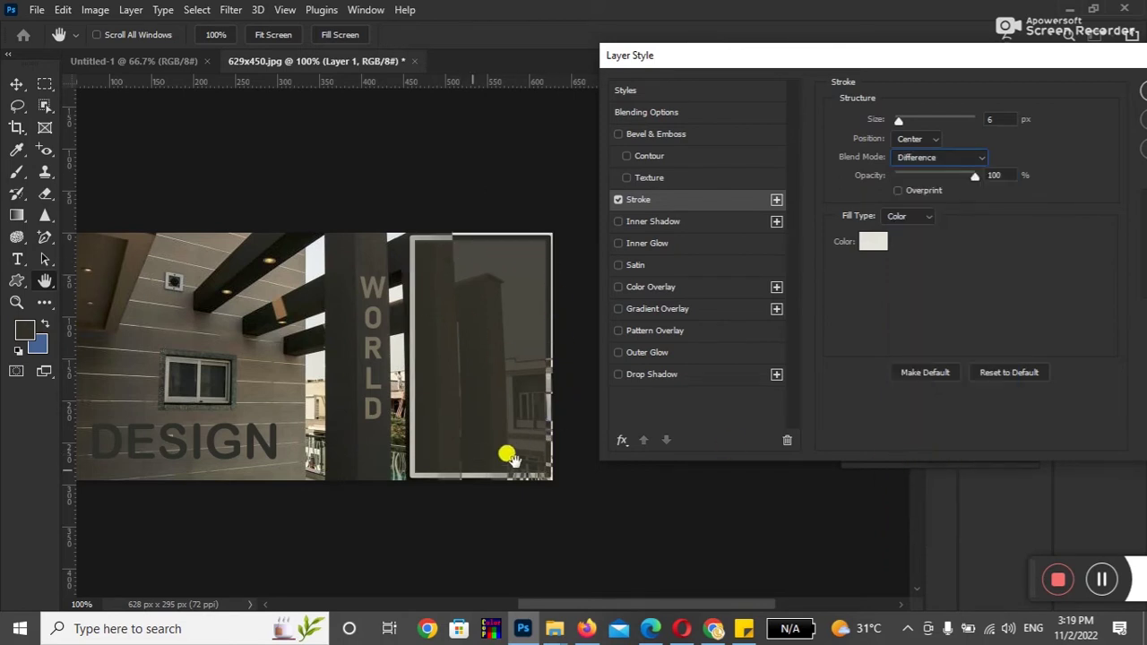
mouse_move(982, 178)
left_mouse_down()
mouse_move(949, 186)
mouse_move(984, 179)
left_mouse_up()
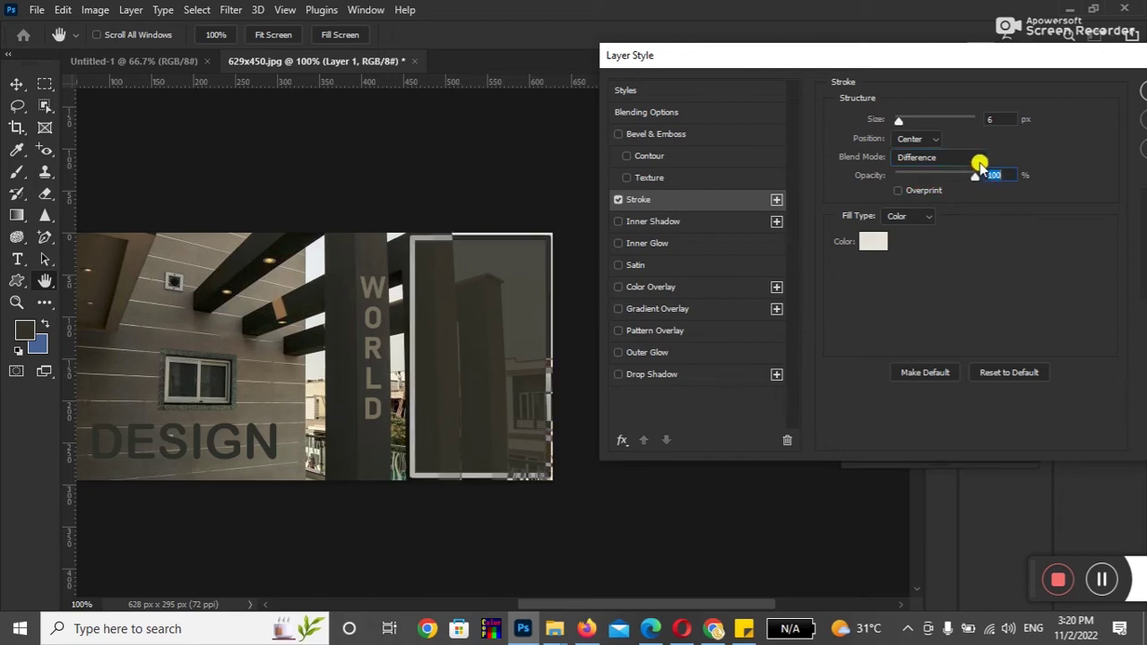
left_click(981, 157)
left_click(941, 398)
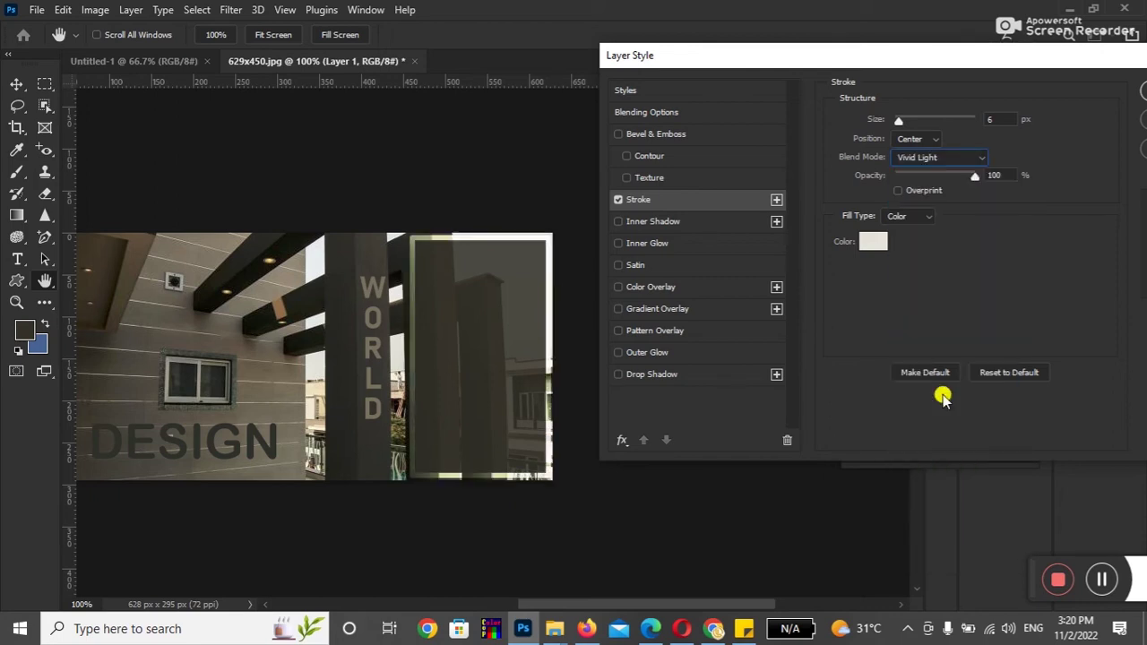
left_click(938, 158)
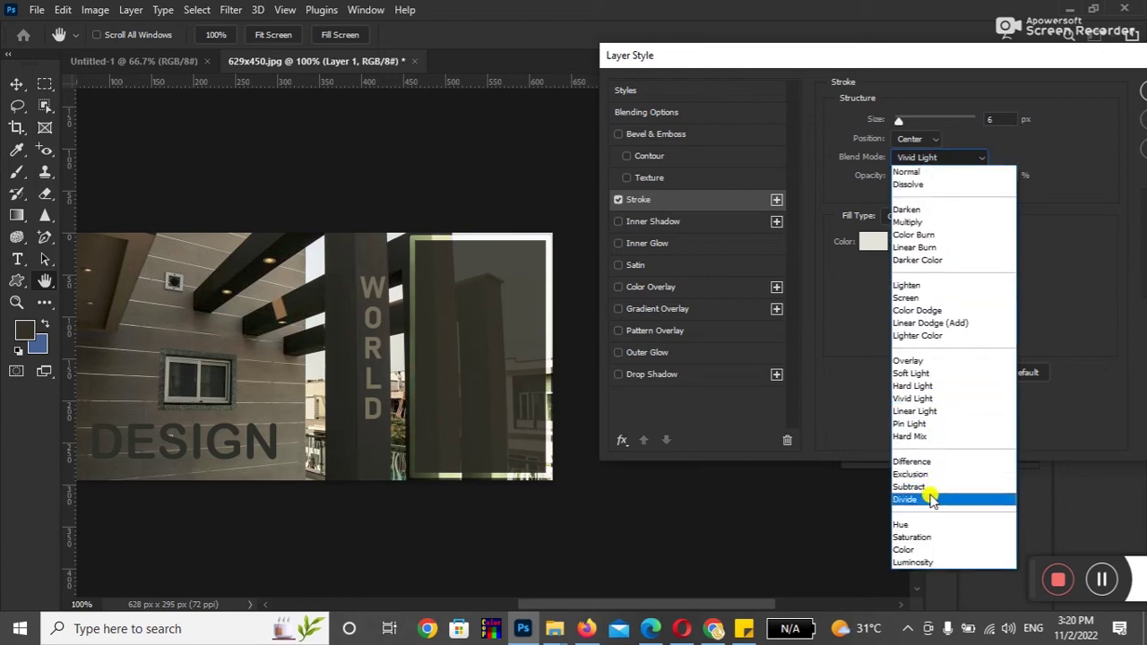
left_click(933, 500)
left_click(921, 159)
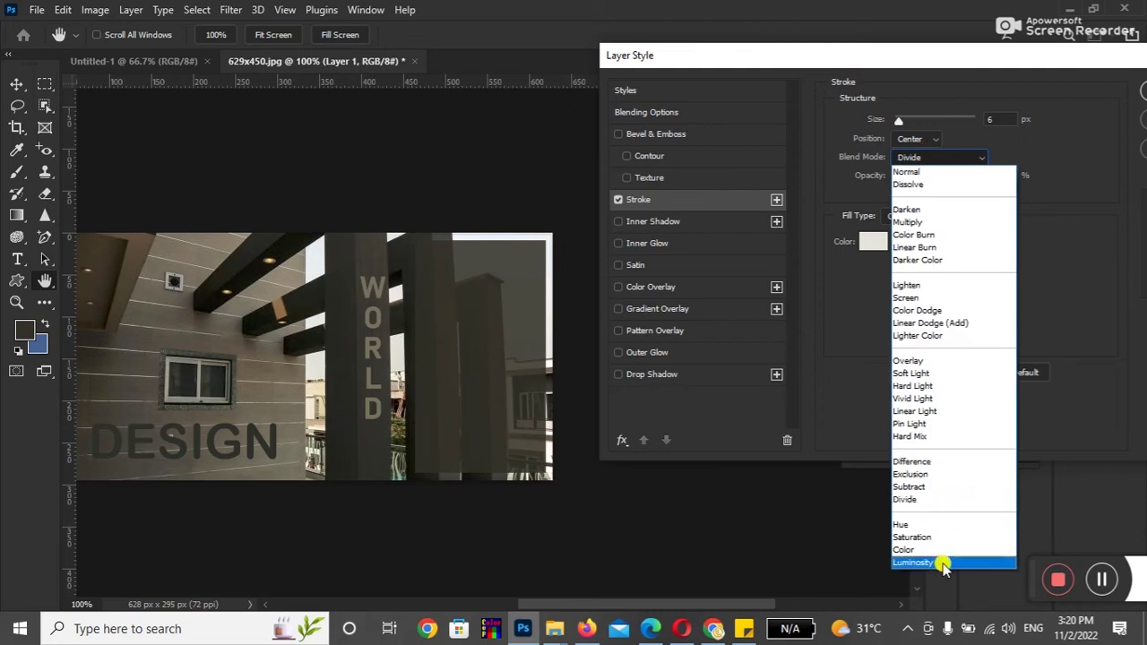
left_click(933, 550)
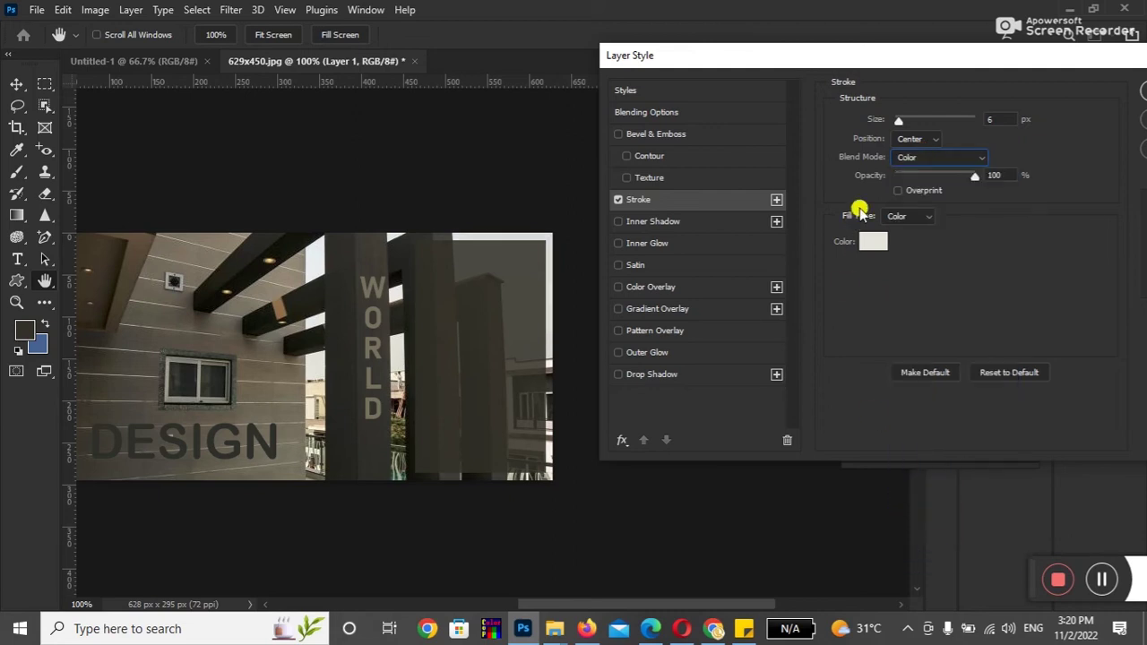
left_click(924, 158)
left_click(928, 570)
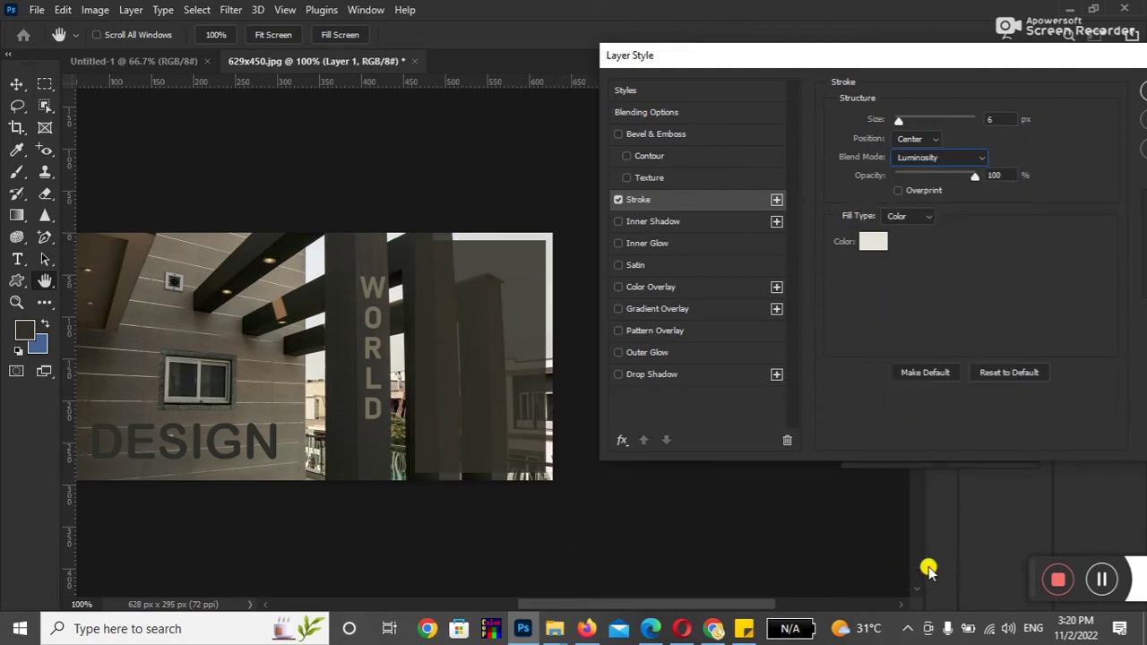
left_click(911, 160)
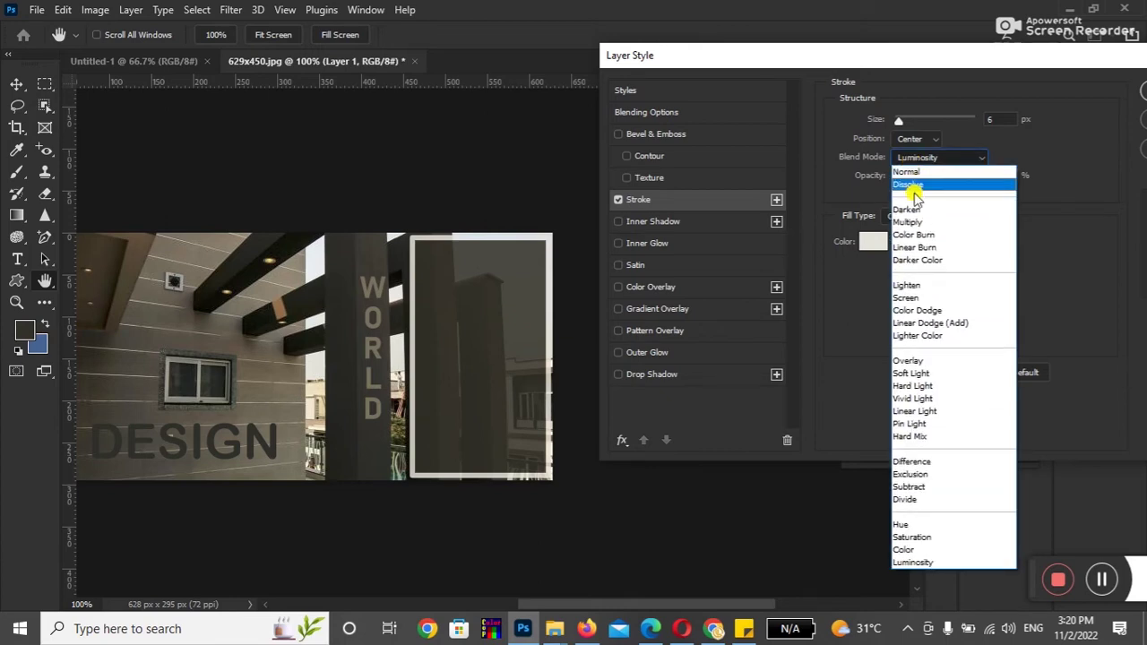
left_click(918, 171)
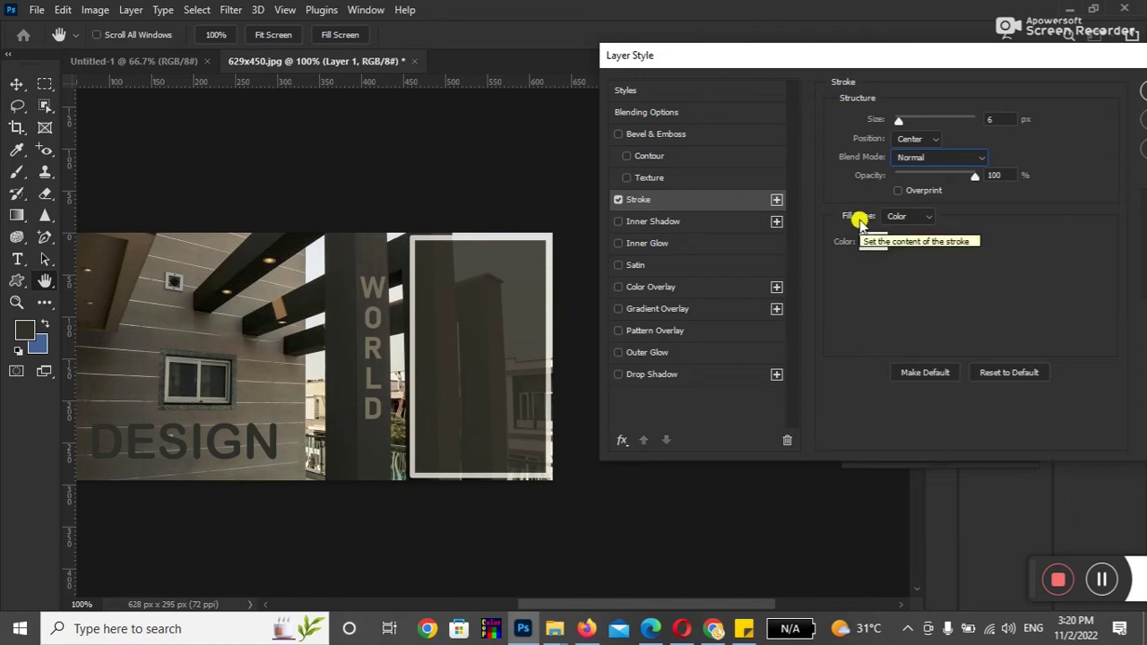
left_click(906, 216)
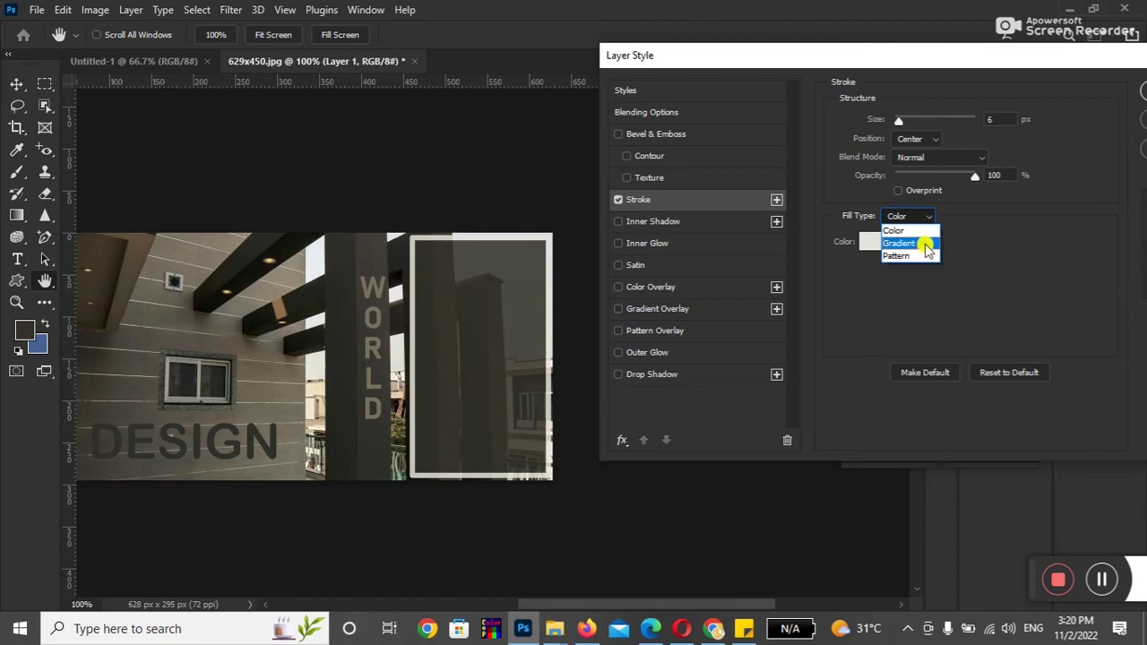
Set the panel's stroke colour to white.
left_click(926, 234)
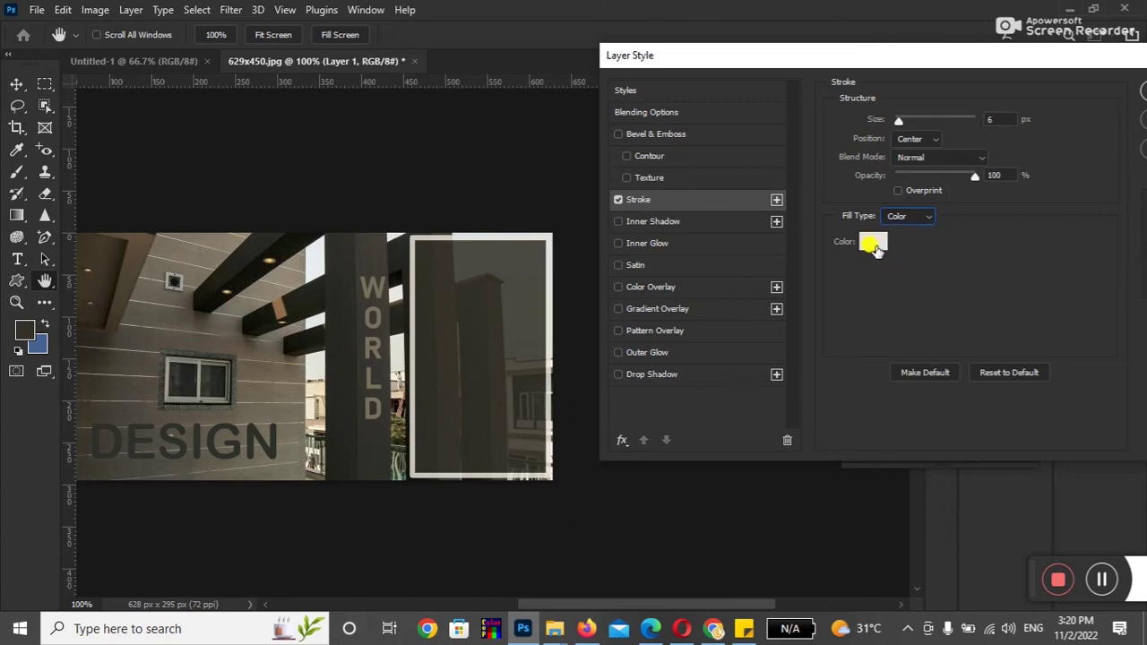
left_click(876, 250)
left_click_drag(738, 266, 661, 159)
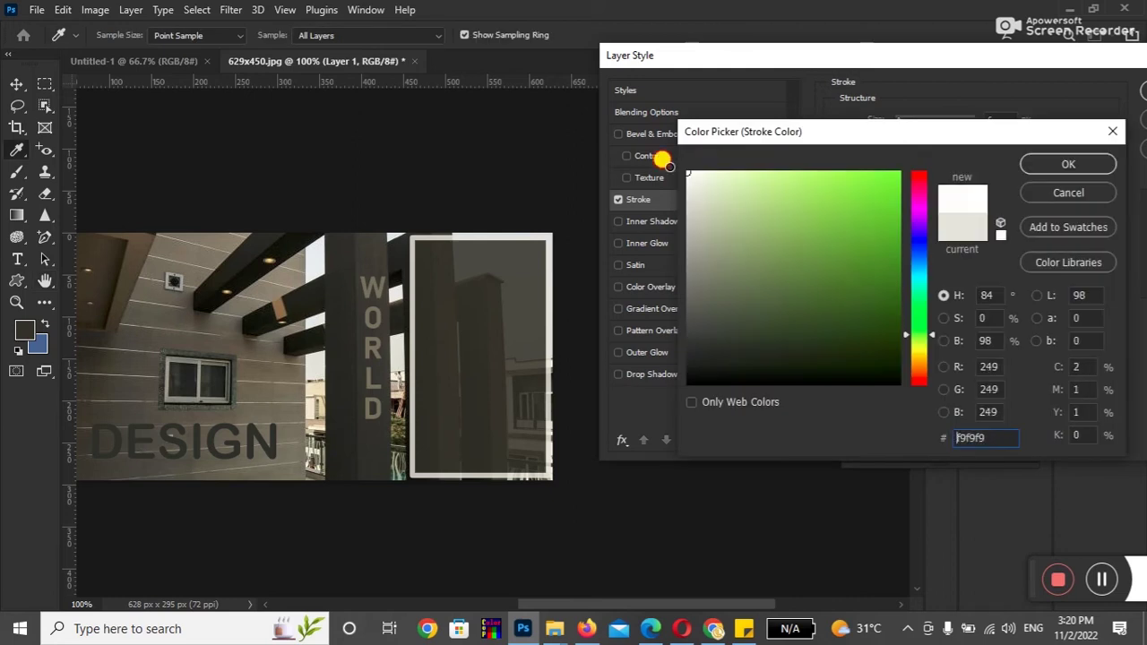
left_click(1032, 163)
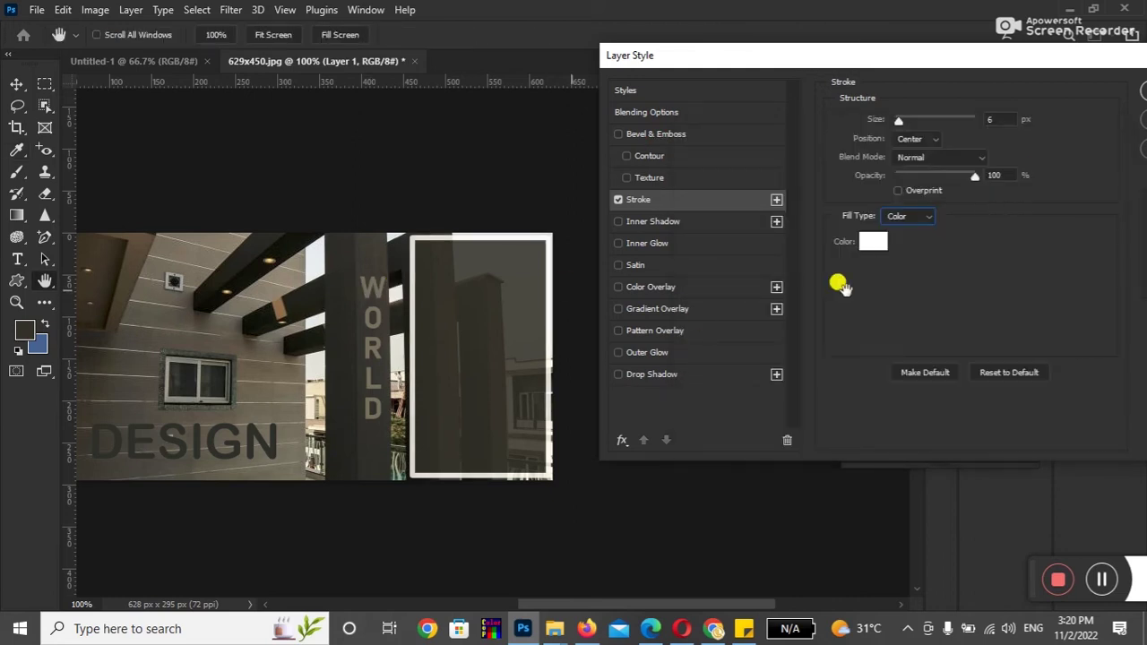
Change the stroke Fill Type to Gradient with the first Basics preset and apply it.
left_click(901, 224)
left_click(903, 239)
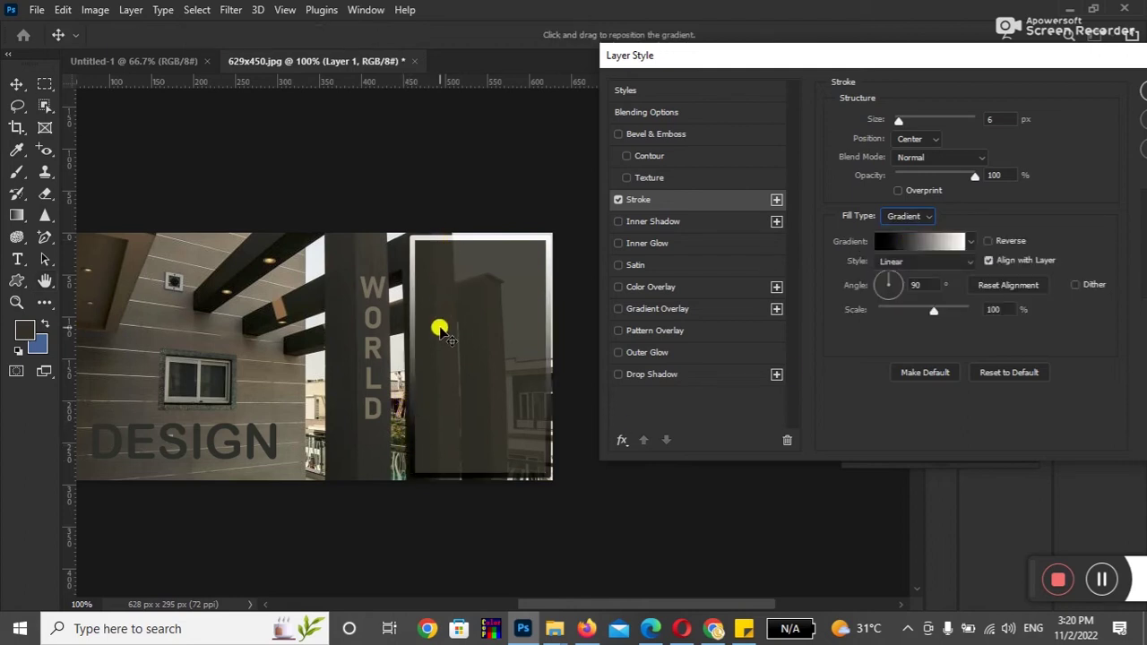
left_click(972, 244)
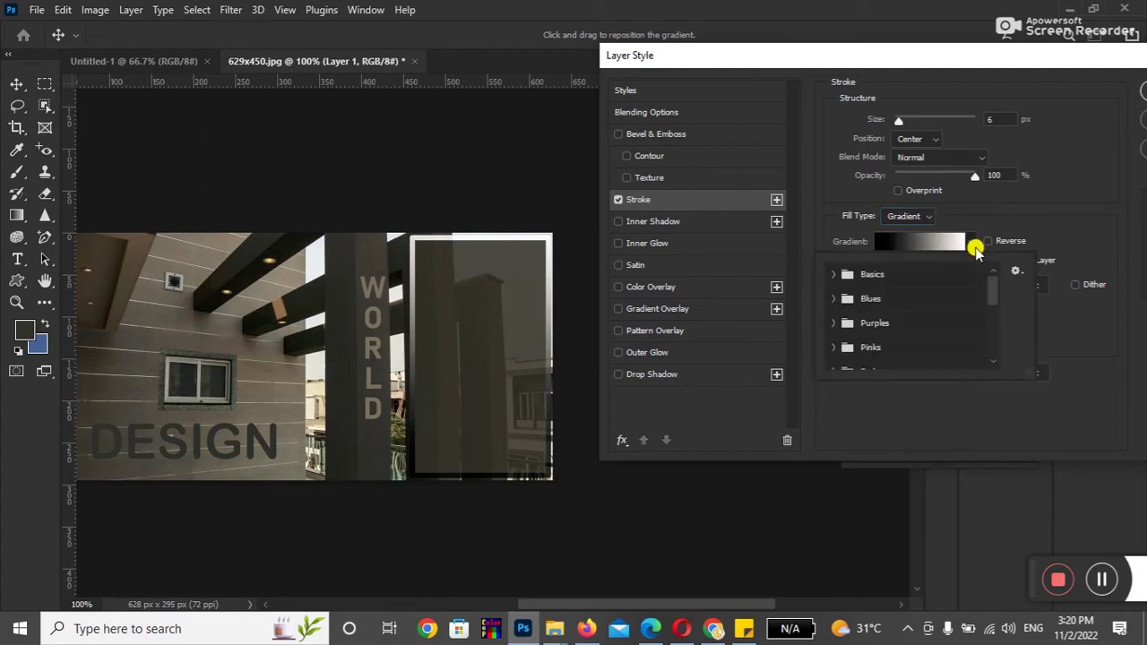
left_click(831, 275)
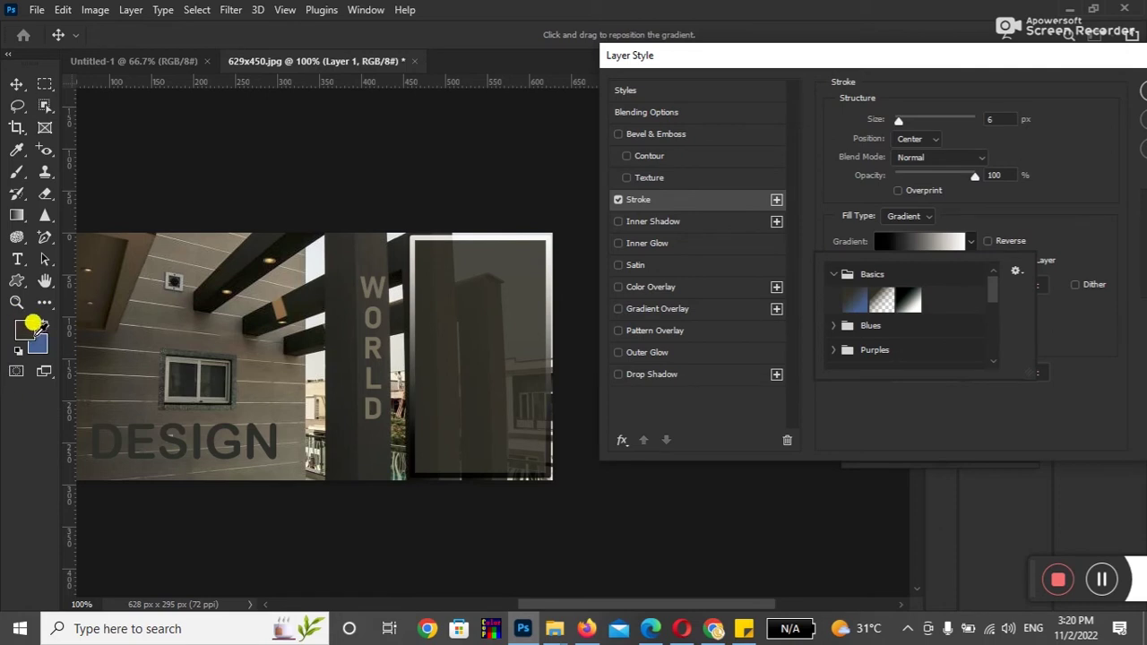
left_click(852, 299)
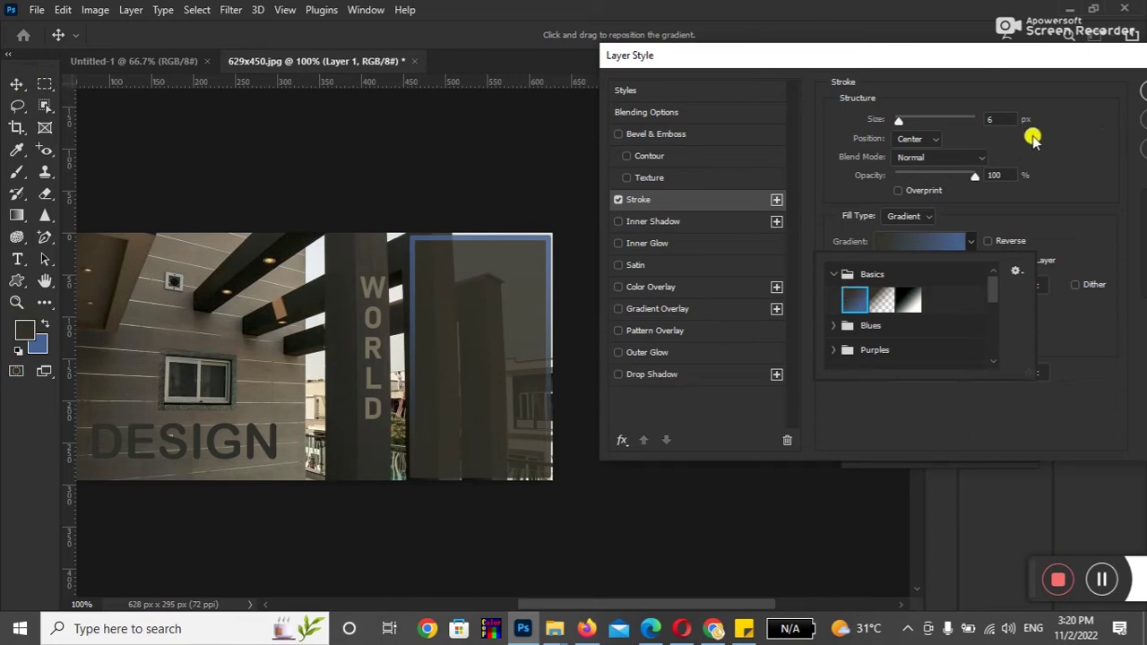
left_click(884, 57)
left_click_drag(884, 56, 664, 66)
left_click(1002, 96)
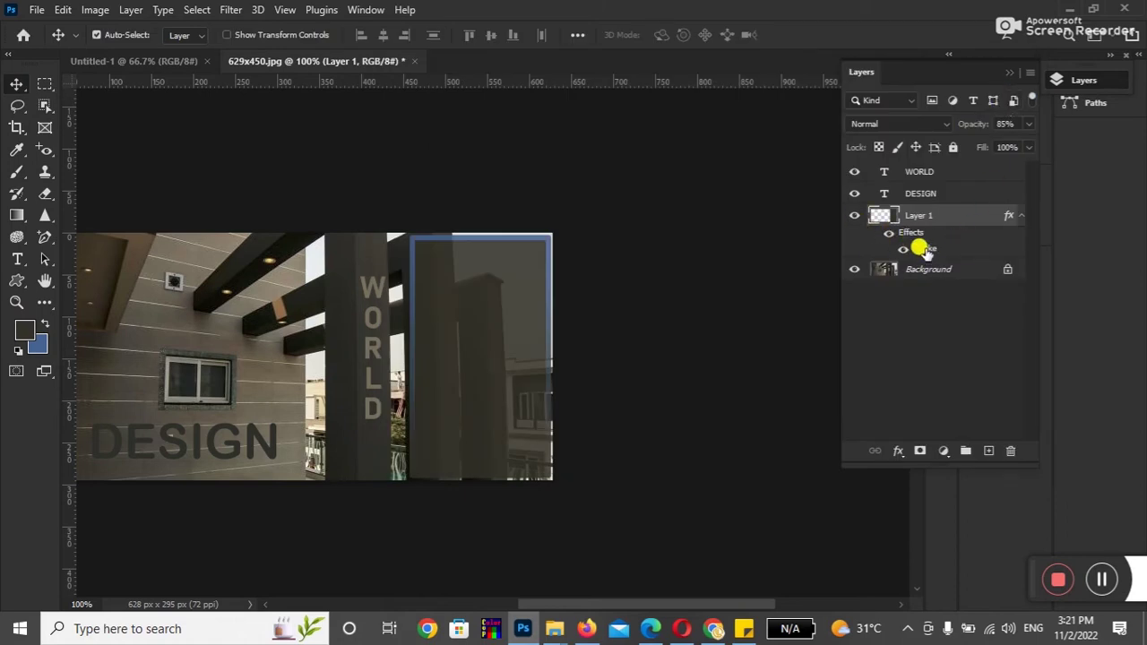
Set foreground to gold #b49c28 and background to dark brown #504937 sampled from the photo.
left_click(24, 331)
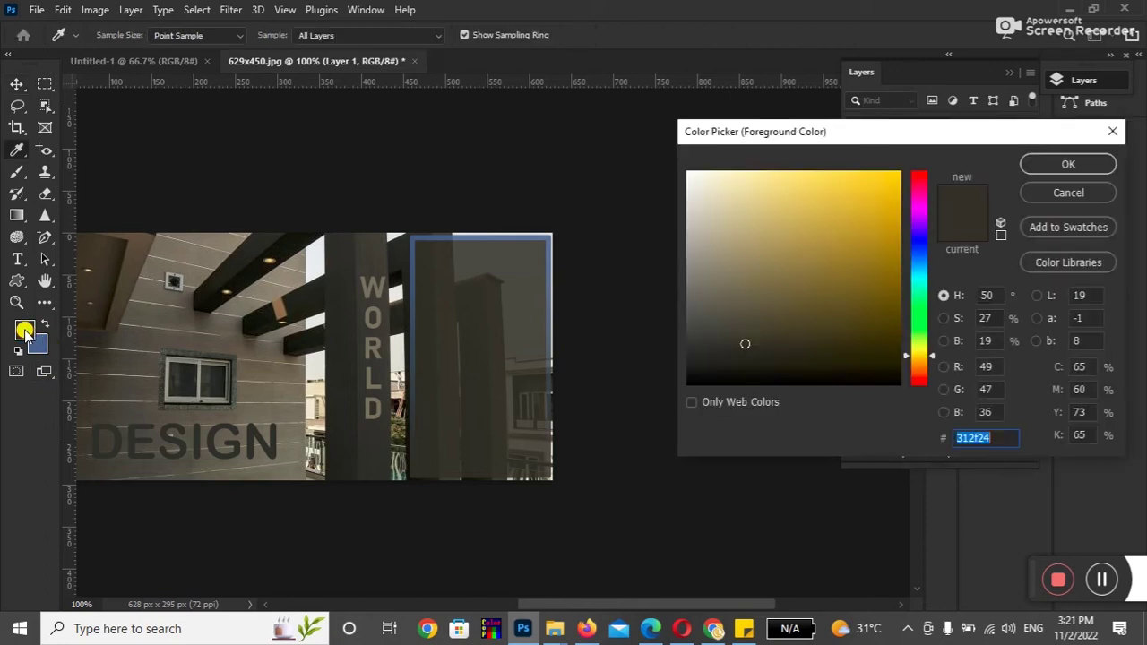
left_click(854, 234)
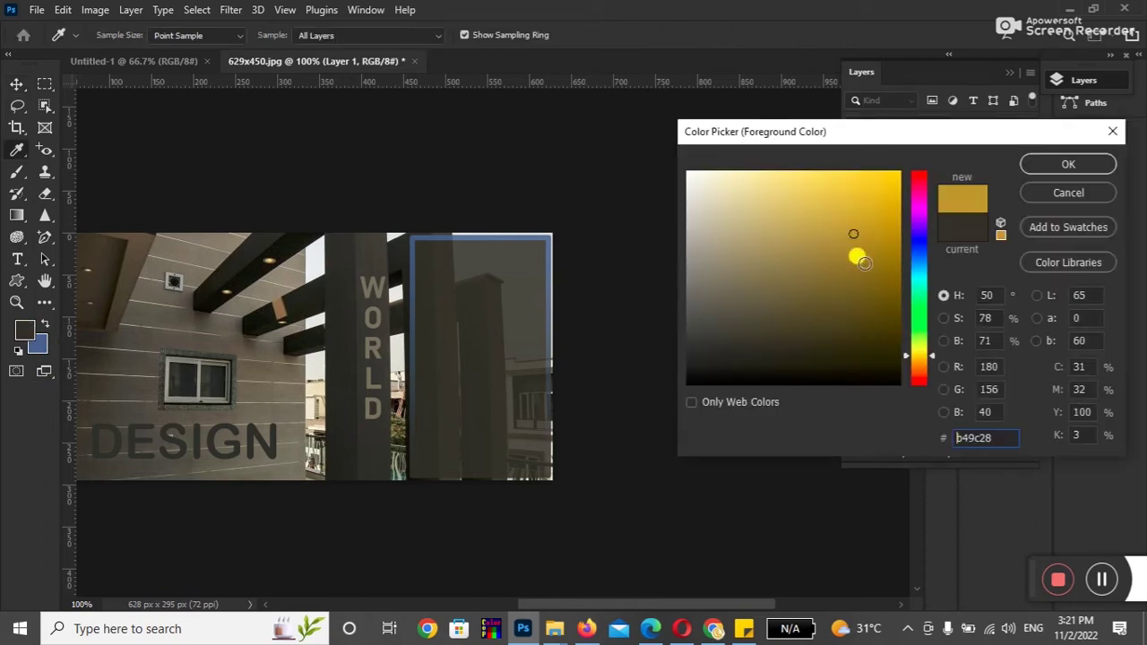
left_click(1069, 164)
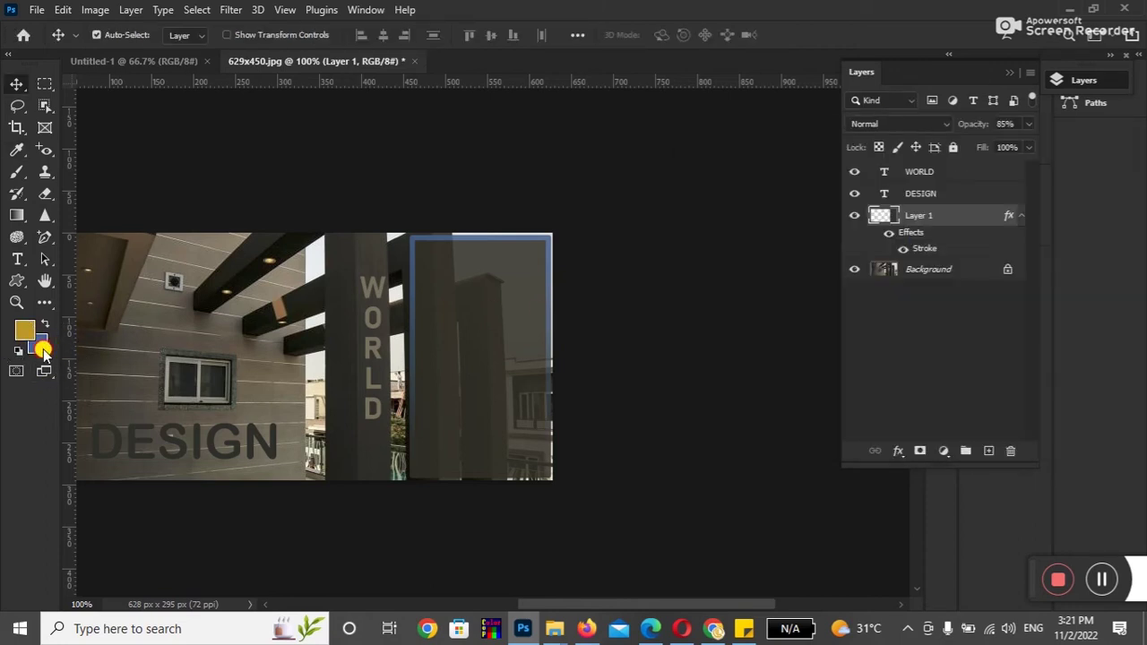
left_click(42, 350)
left_click(146, 242)
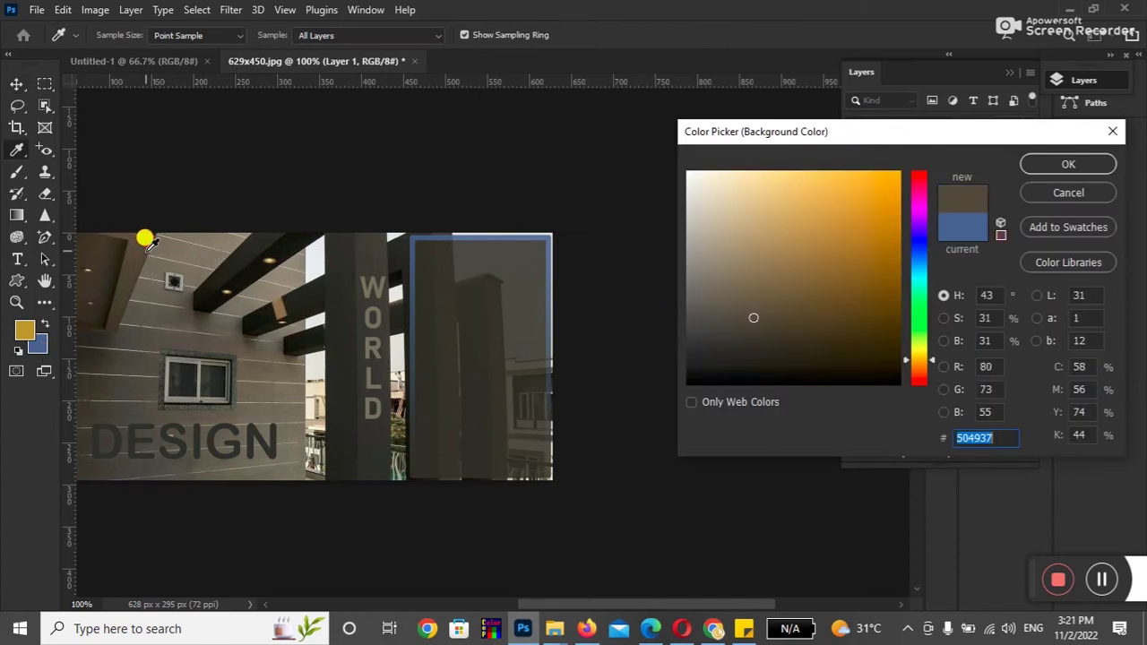
left_click(1065, 165)
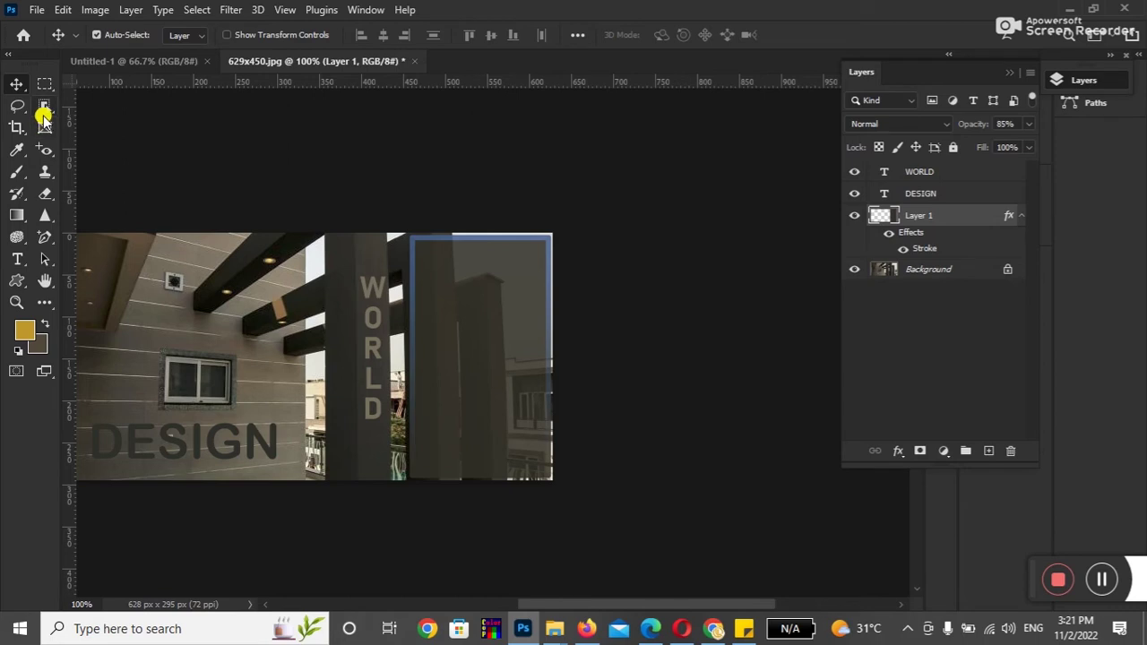
Swap the colours and sample grey-beige #757261 from the photo as the new foreground.
left_click(44, 324)
left_click(27, 331)
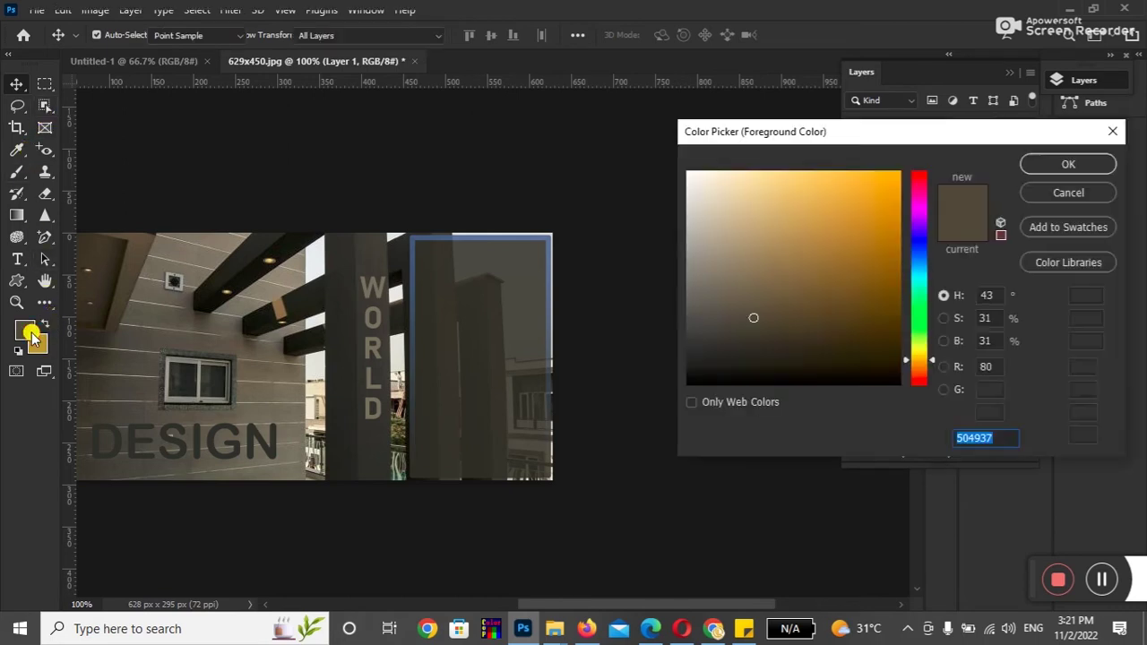
left_click(297, 380)
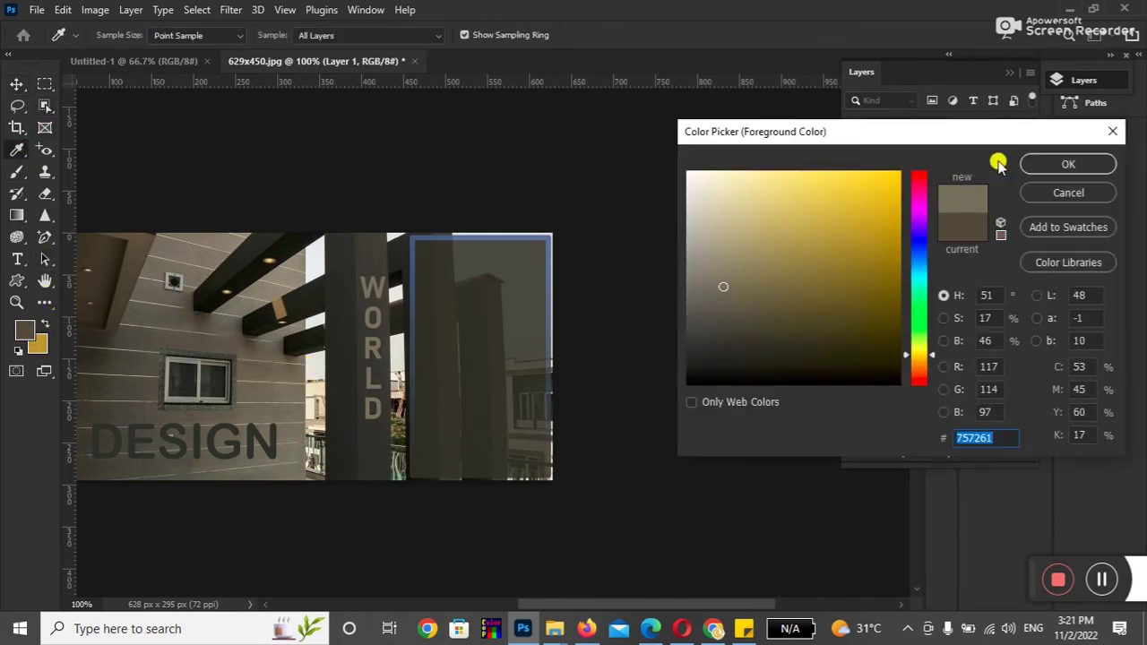
left_click(1061, 168)
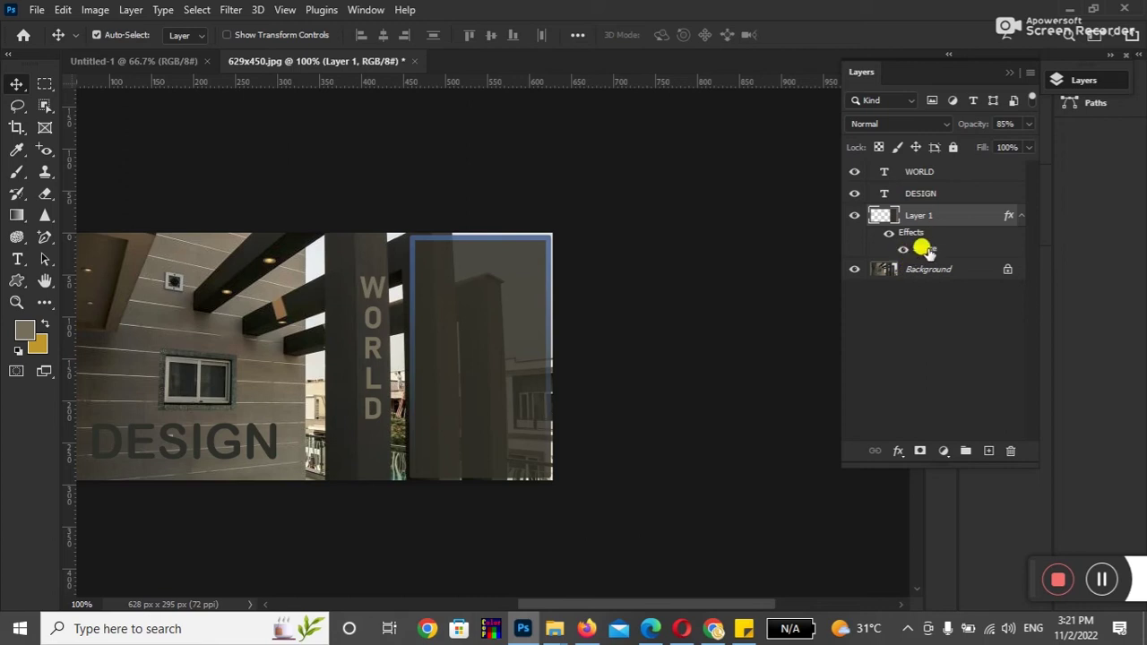
Reopen Layer 1's Stroke and apply the Foreground to Background gradient preset.
double_click(926, 251)
mouse_move(648, 28)
left_mouse_down()
mouse_move(755, 99)
mouse_move(774, 99)
left_mouse_up()
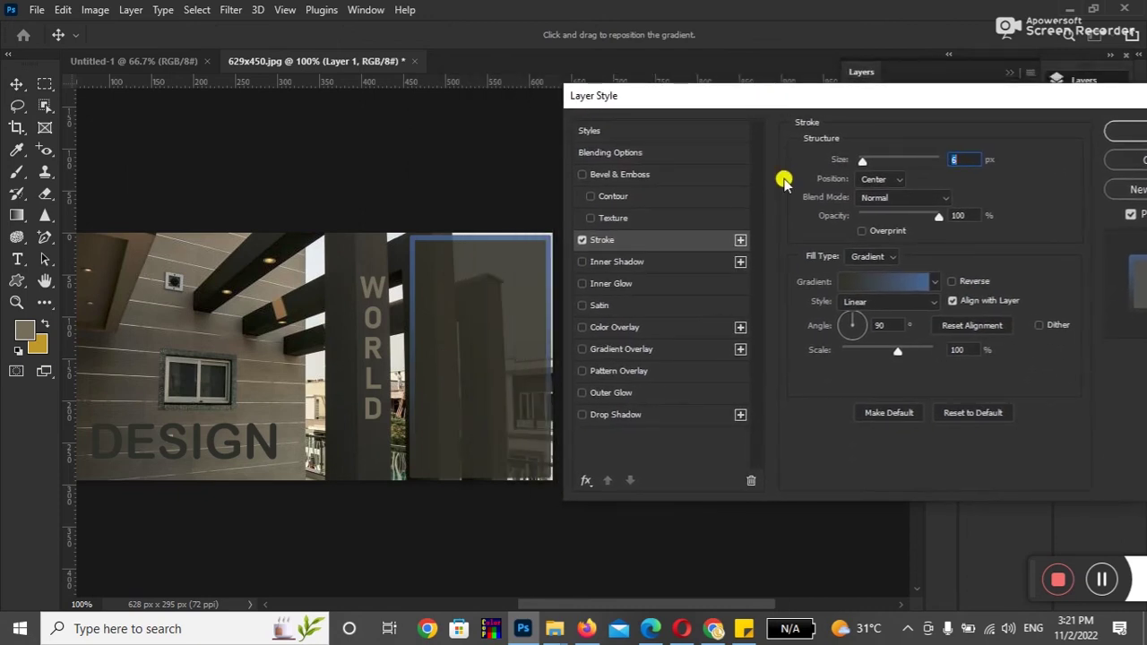
left_click(934, 283)
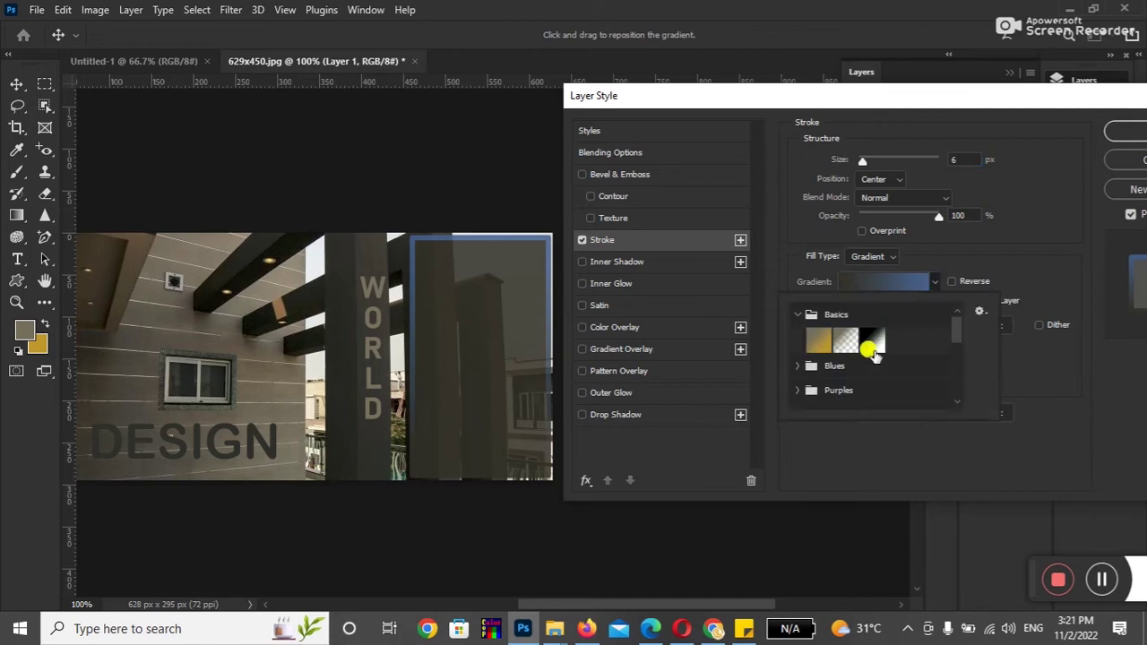
left_click(817, 338)
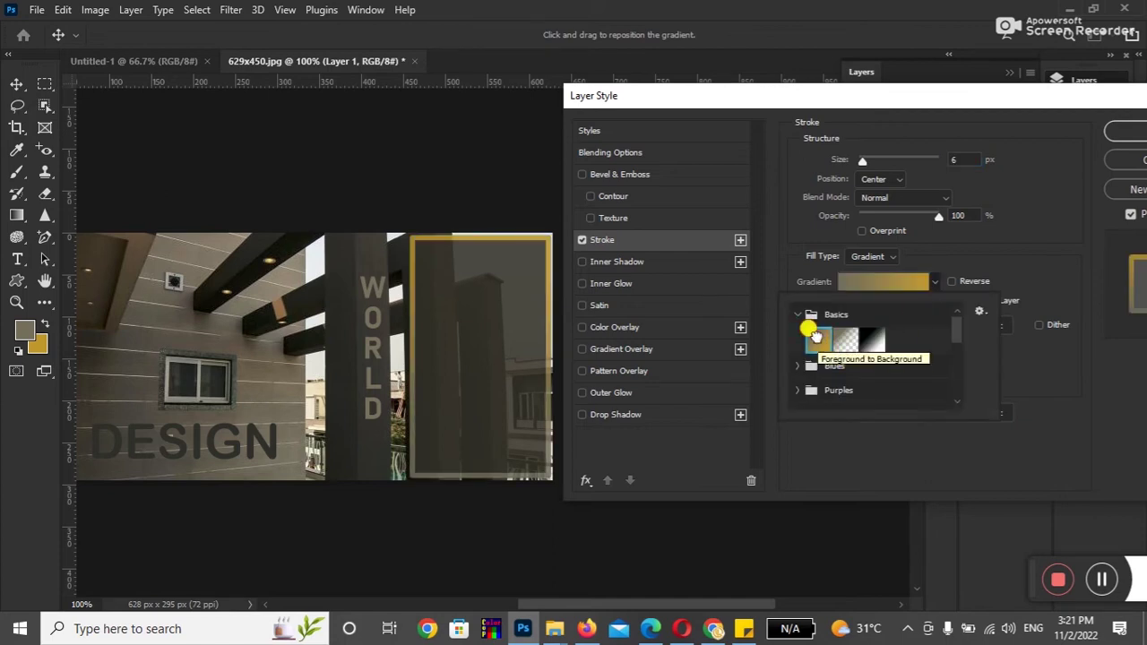
left_click(1018, 229)
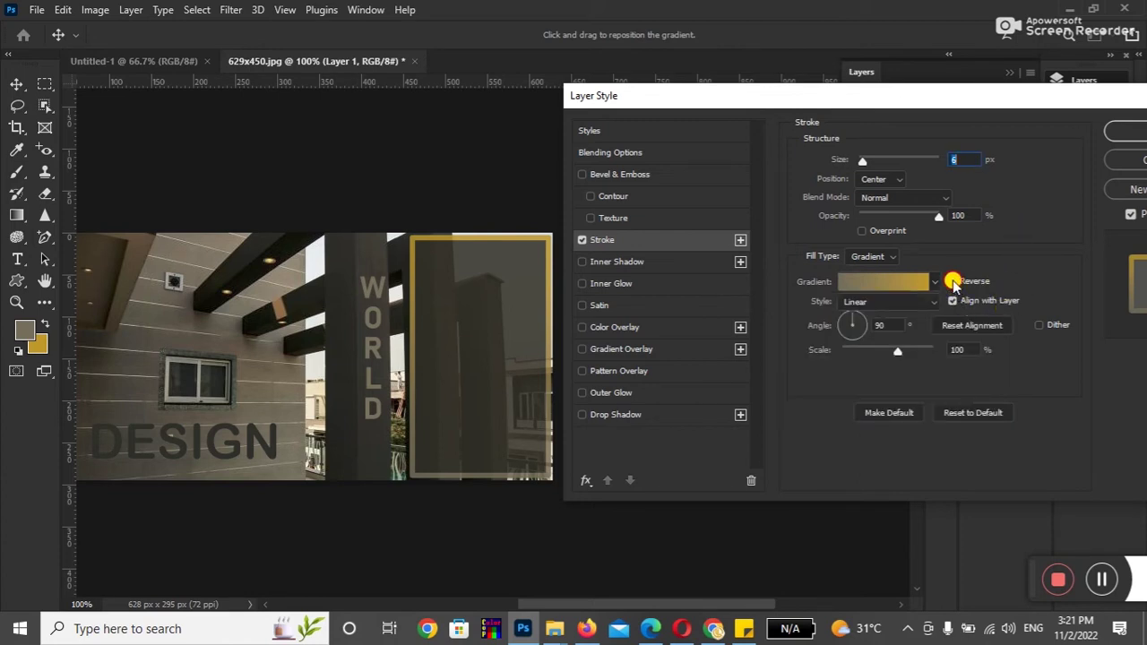
Reverse the stroke gradient, set its angle to 0° and its scale to 10%.
left_click(953, 282)
left_click(953, 282)
left_click(953, 282)
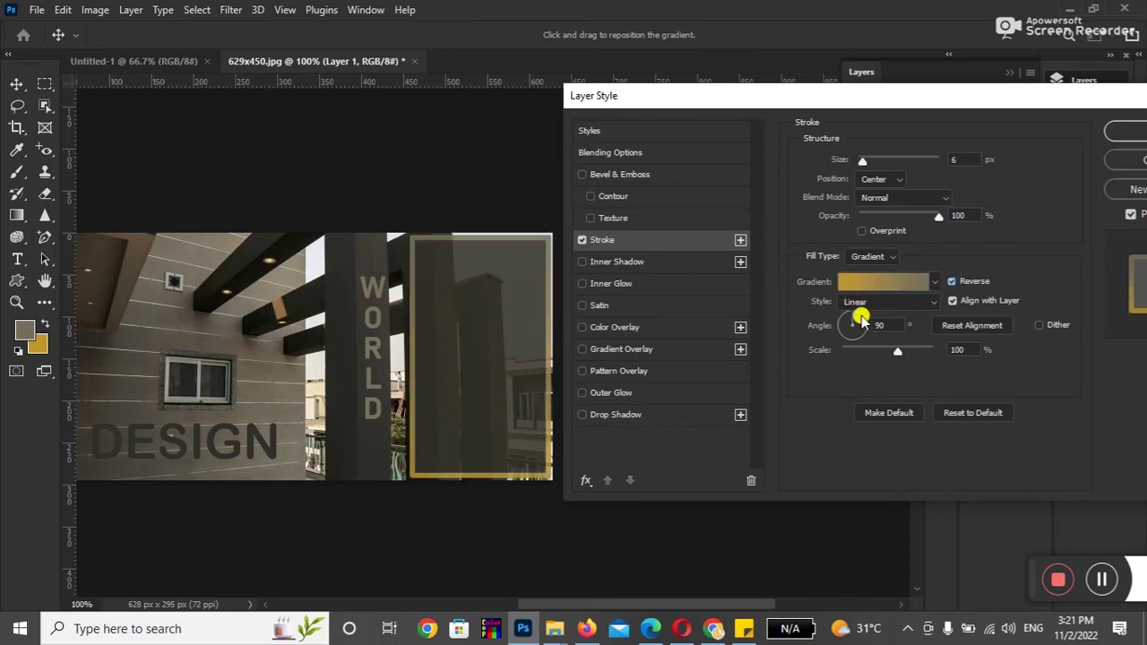
mouse_move(863, 322)
left_mouse_down()
mouse_move(852, 338)
mouse_move(870, 330)
left_mouse_up()
mouse_move(871, 327)
left_mouse_down()
mouse_move(863, 320)
mouse_move(884, 320)
mouse_move(827, 325)
left_mouse_up()
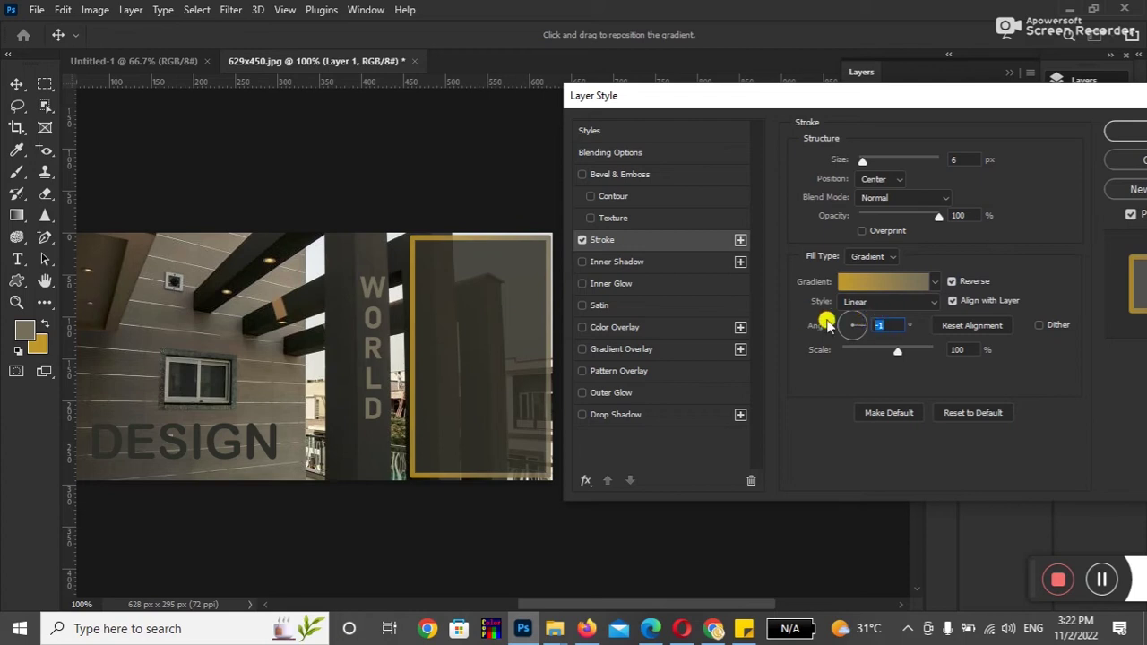
type("0")
left_click_drag(921, 354, 828, 351)
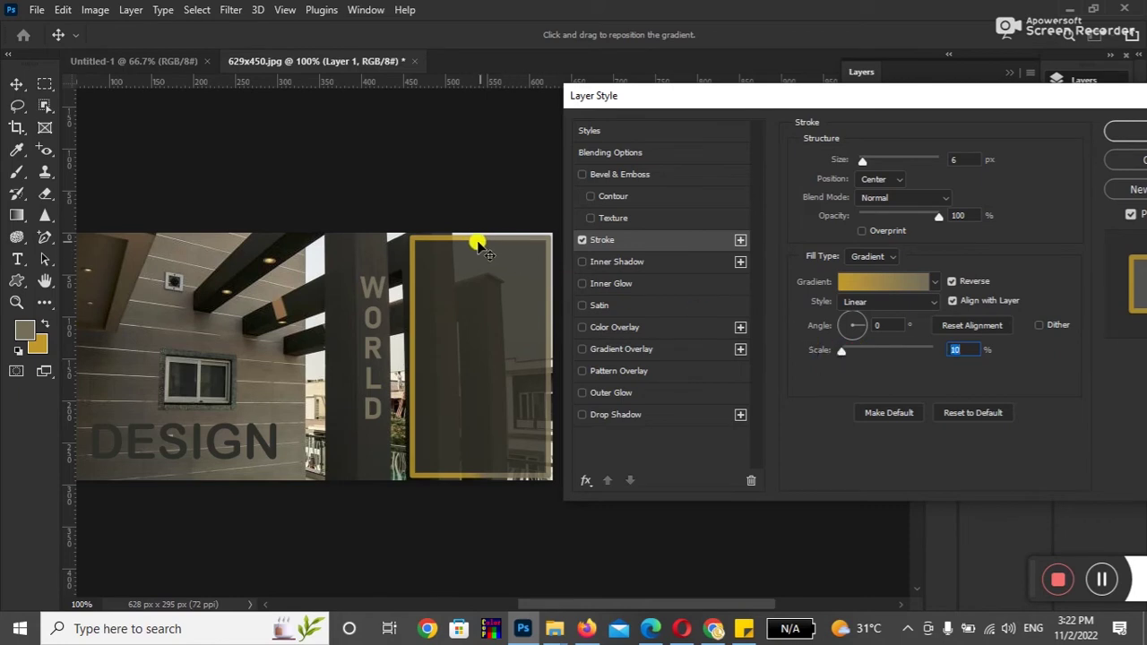
left_click_drag(481, 236, 482, 241)
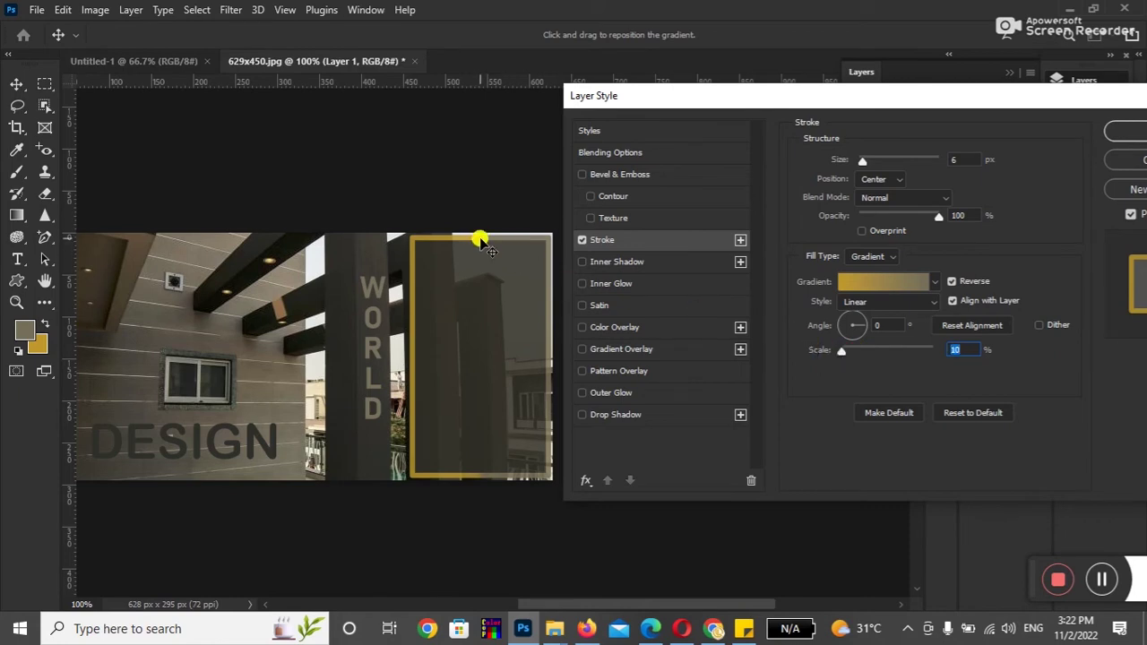
Try the Angle gradient style for the stroke and rotate its angle.
left_click(874, 303)
left_click(871, 333)
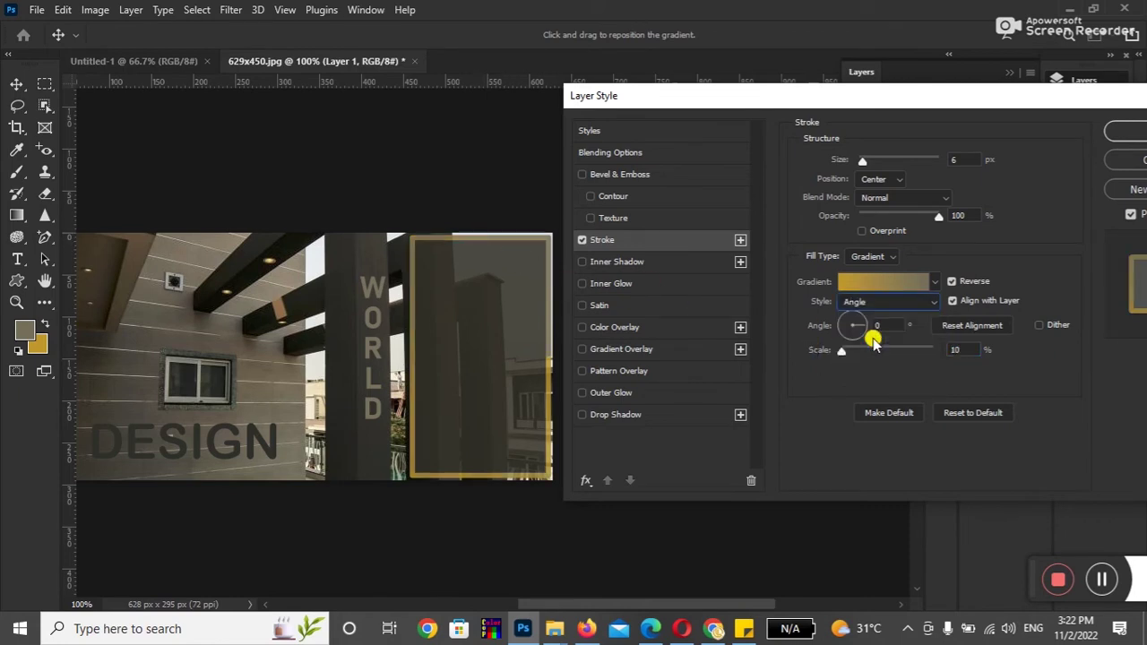
left_click(874, 302)
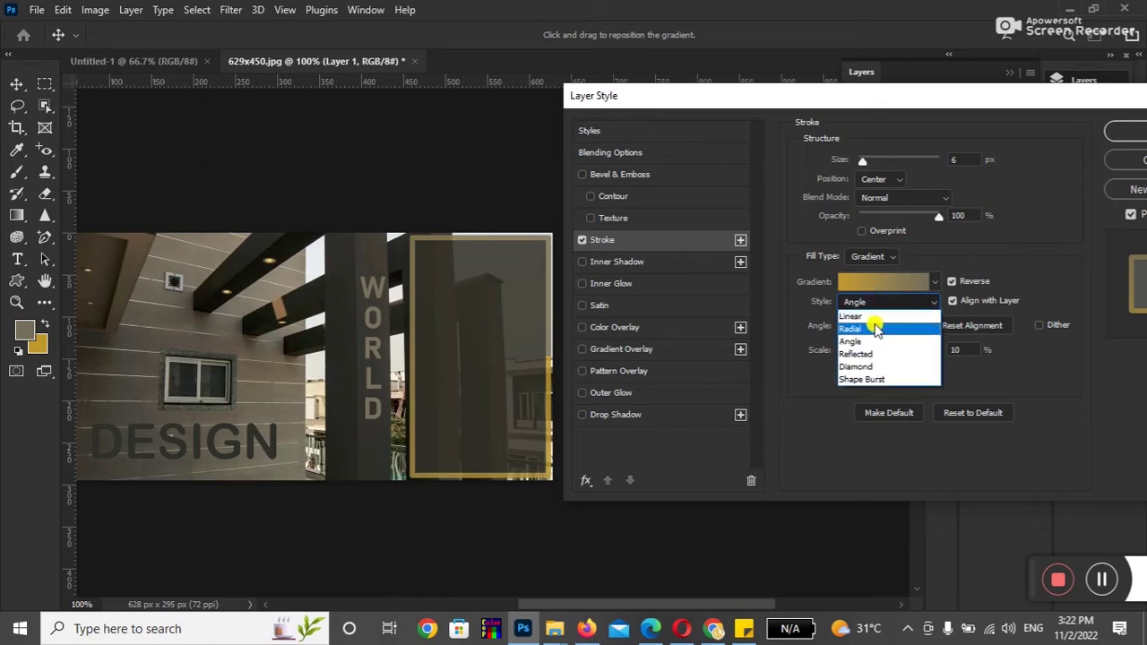
left_click(874, 341)
left_click_drag(863, 313, 852, 311)
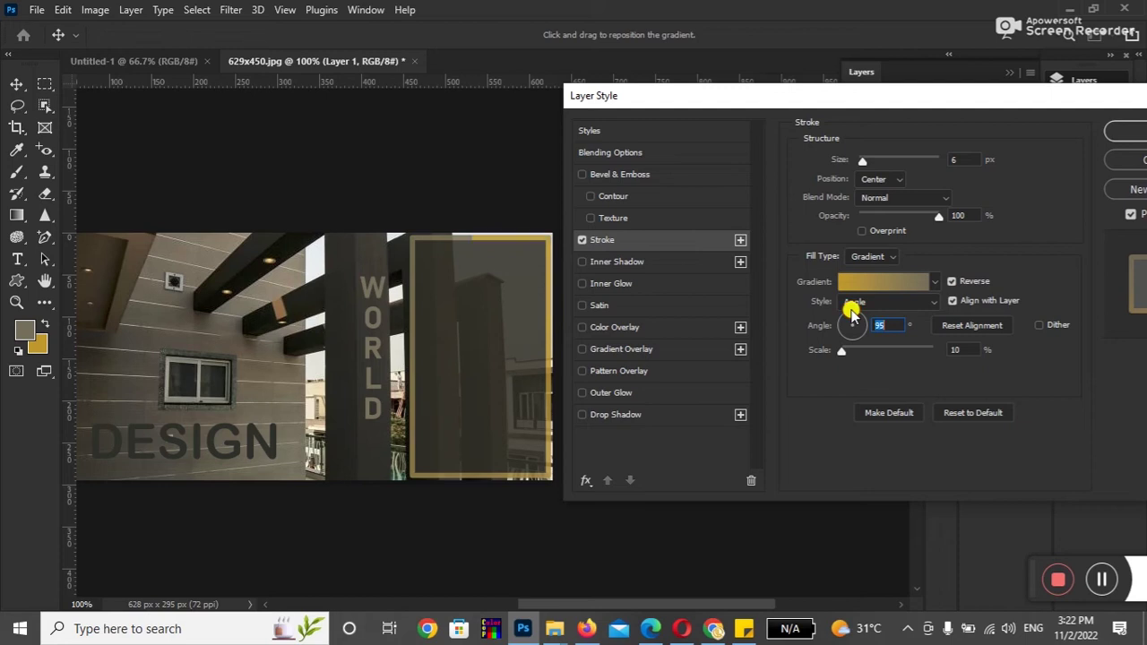
Switch to the Reflected gradient style, enlarge the scale to 72%, and apply the stroke.
left_click(934, 302)
left_click(915, 355)
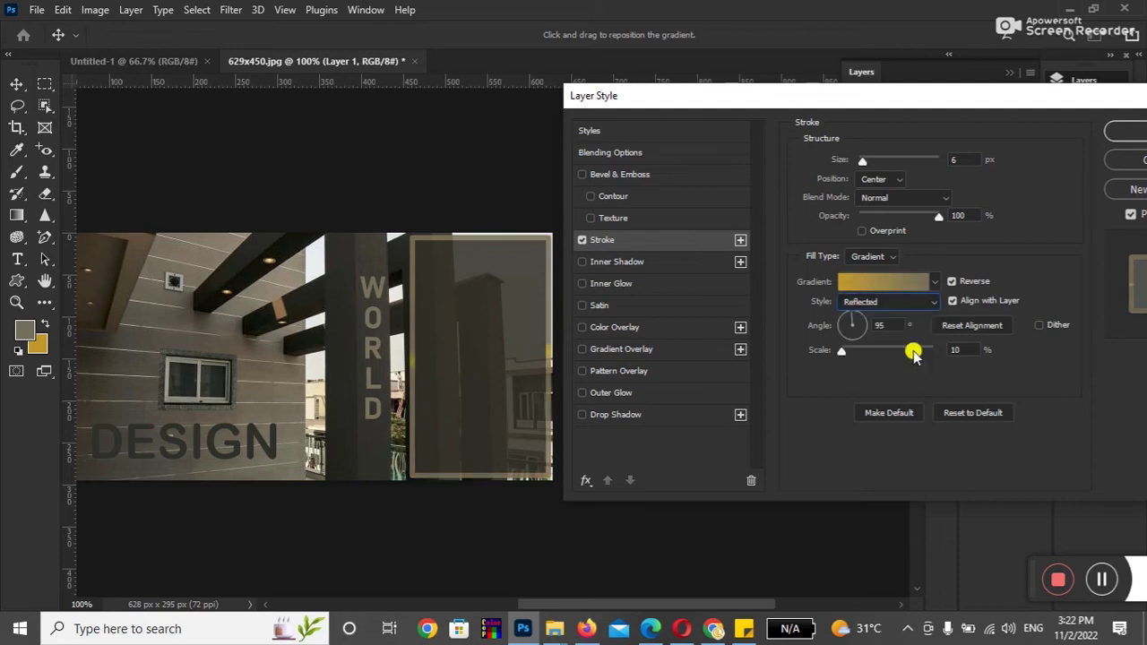
left_click(936, 305)
left_click(895, 348)
mouse_move(854, 355)
left_mouse_down()
mouse_move(886, 355)
mouse_move(874, 355)
left_mouse_up()
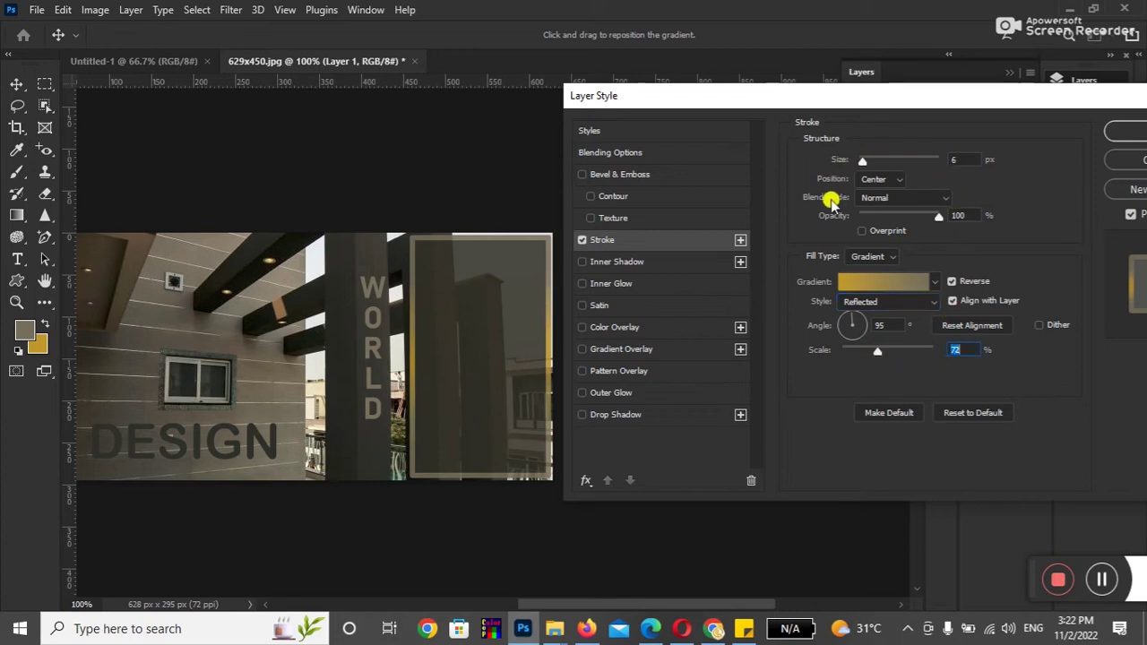
left_click_drag(1014, 95, 879, 95)
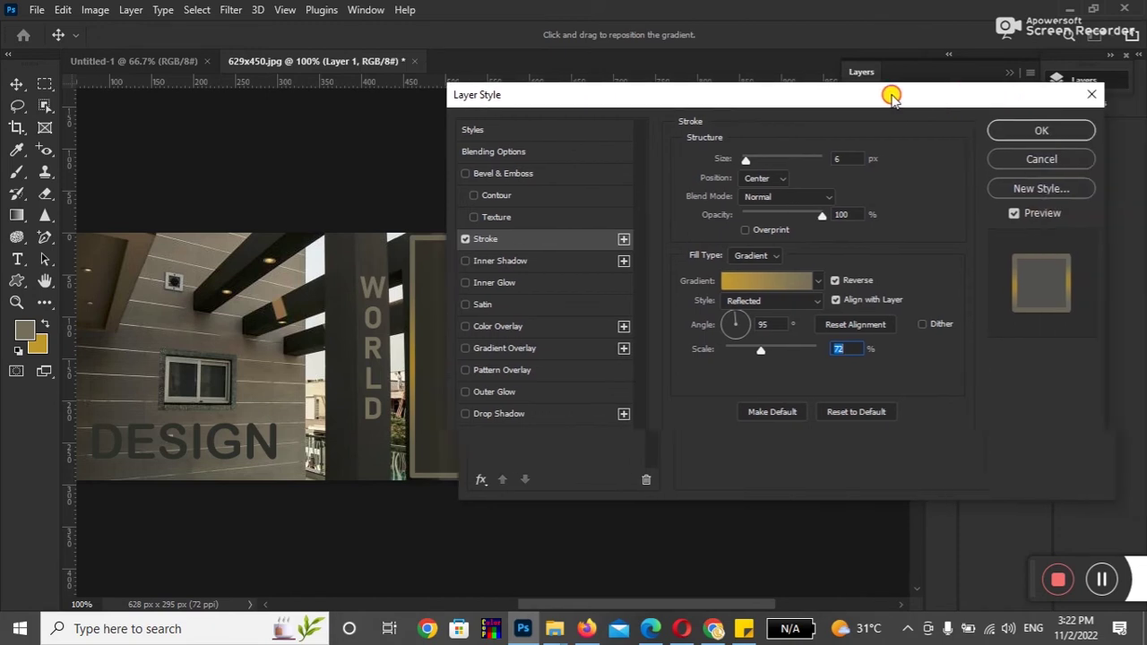
left_click(1018, 133)
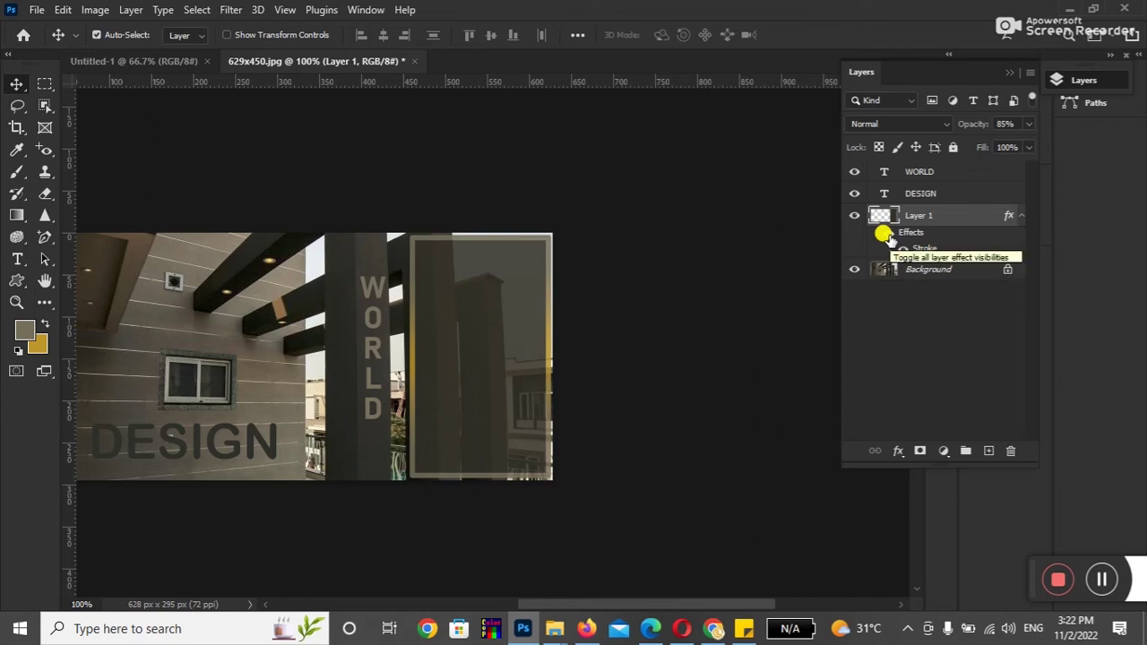
Toggle the stroke's visibility to compare, then reopen Layer 1's Stroke settings.
left_click(886, 234)
left_click(886, 234)
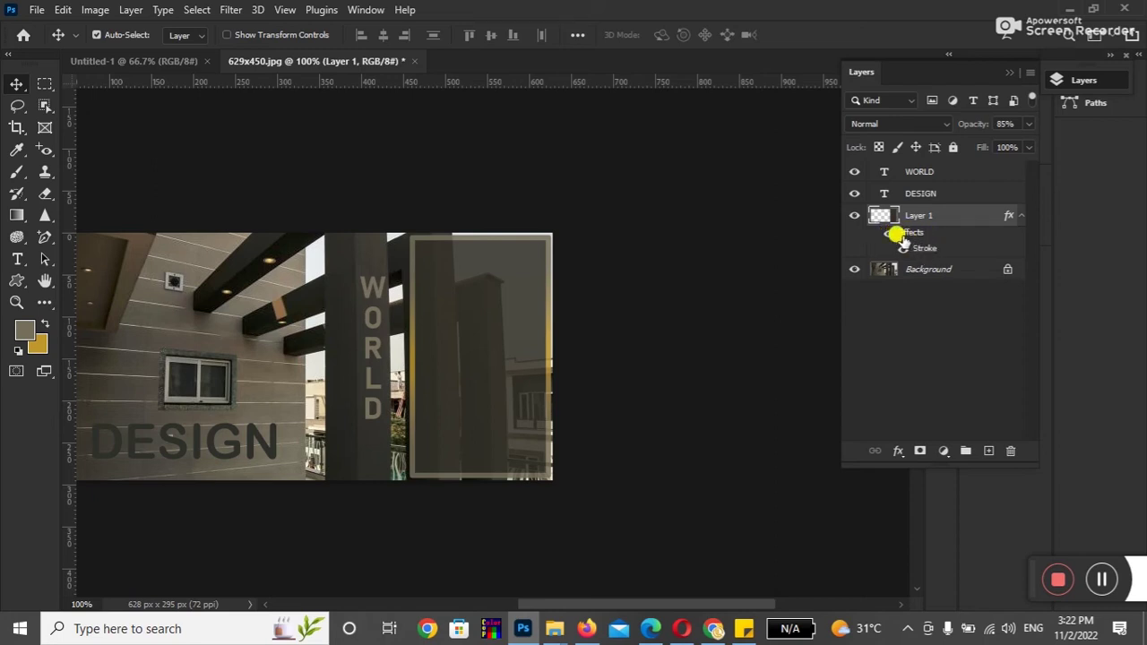
left_click(131, 9)
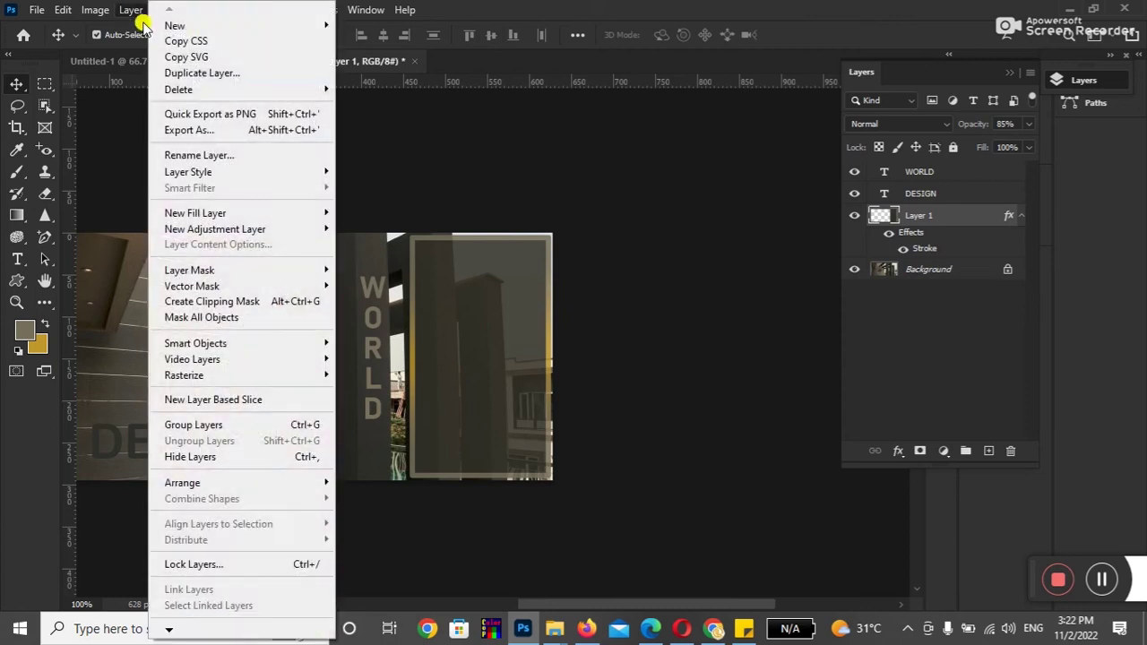
mouse_move(189, 171)
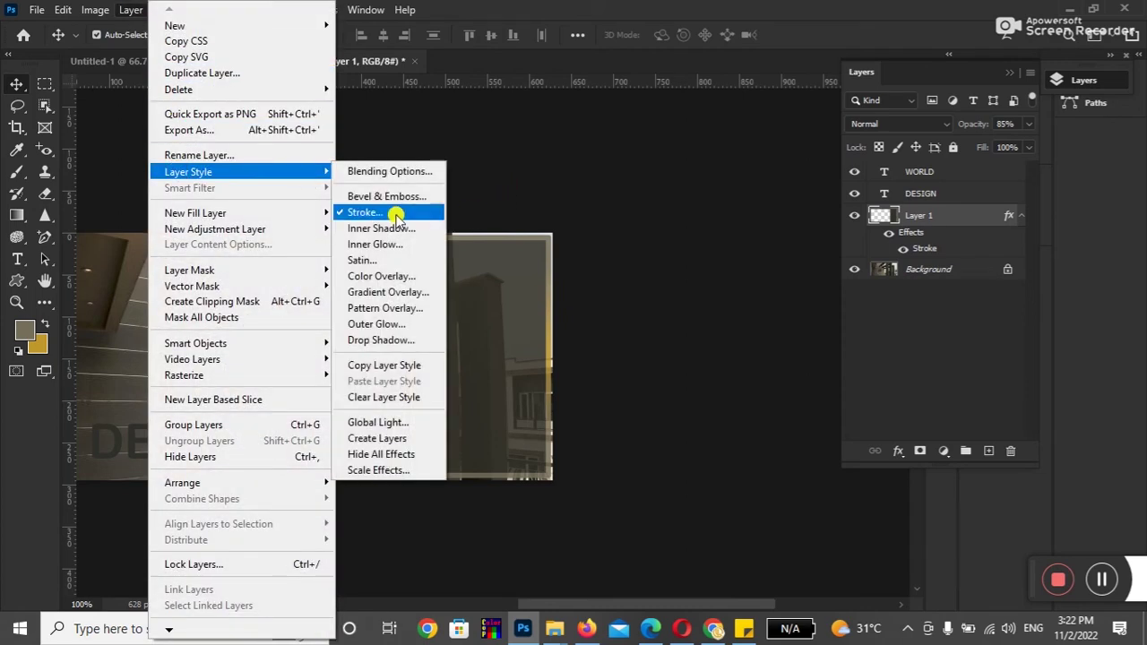
left_click(907, 214)
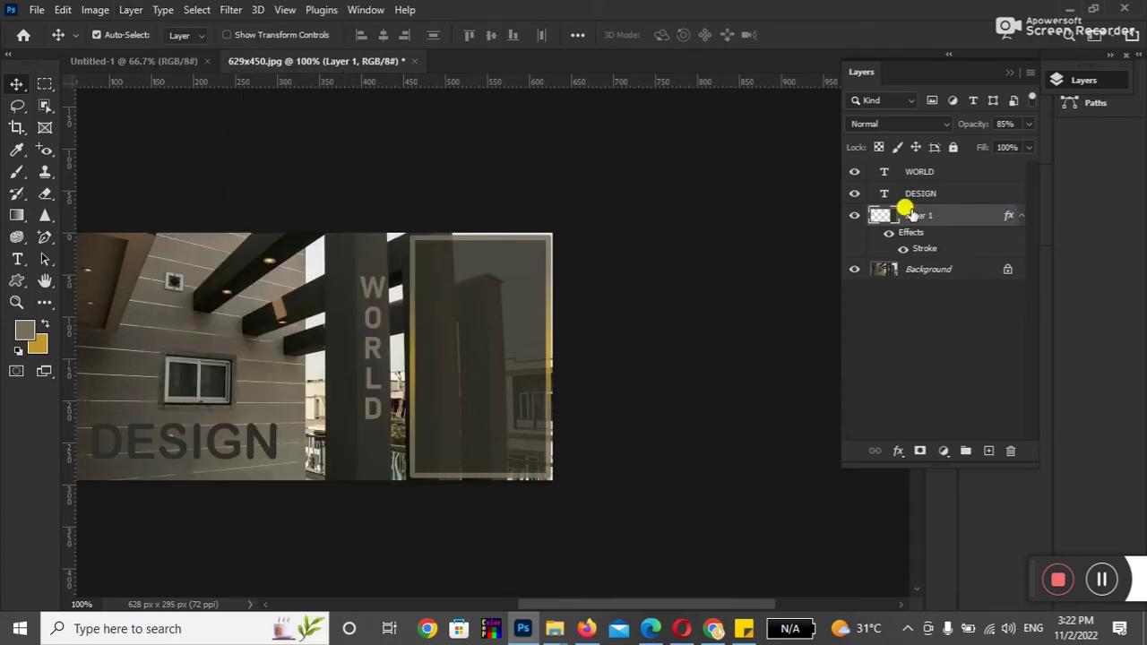
double_click(923, 250)
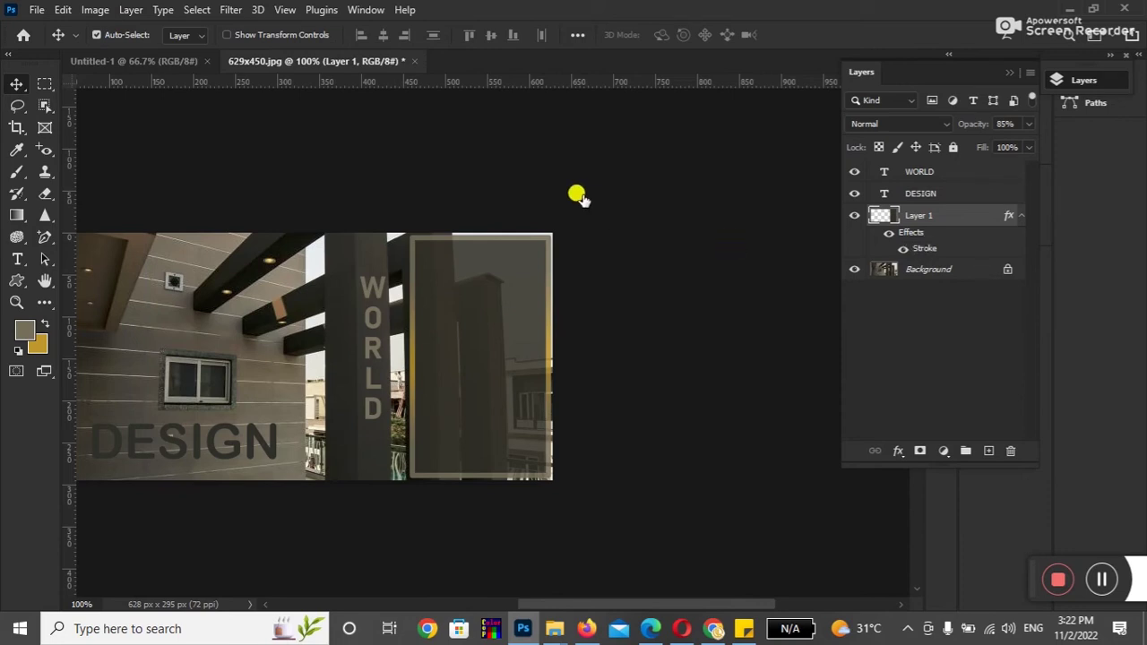
left_click_drag(549, 100, 705, 86)
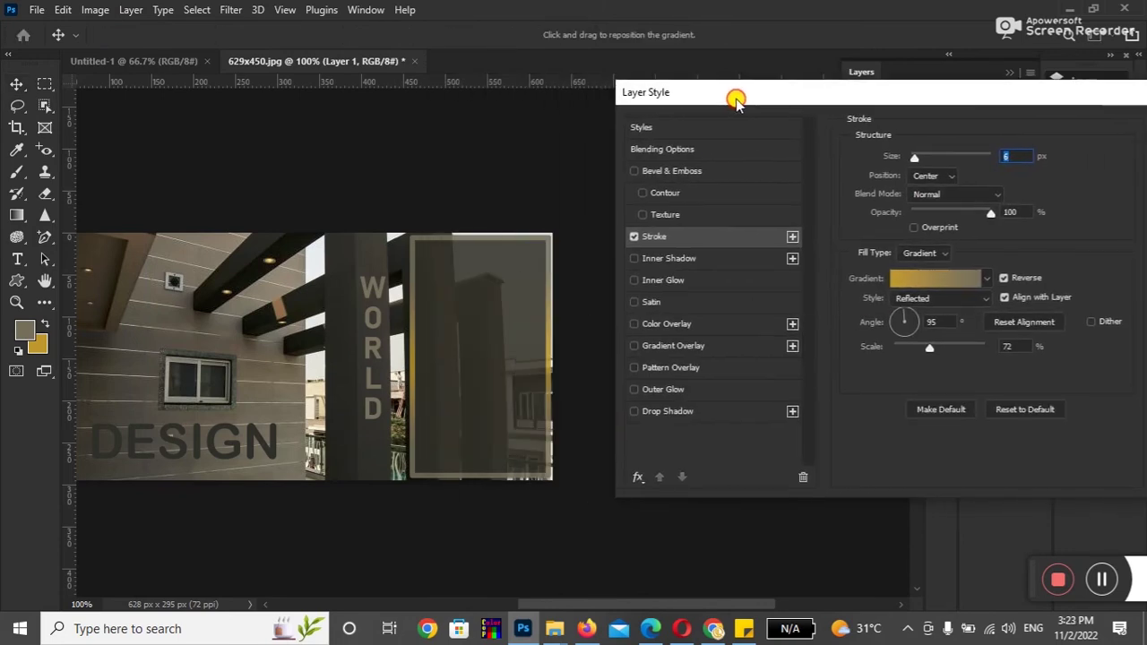
Keep the gold stroke centred, and test its opacity at 25% before restoring 100%.
left_click(919, 165)
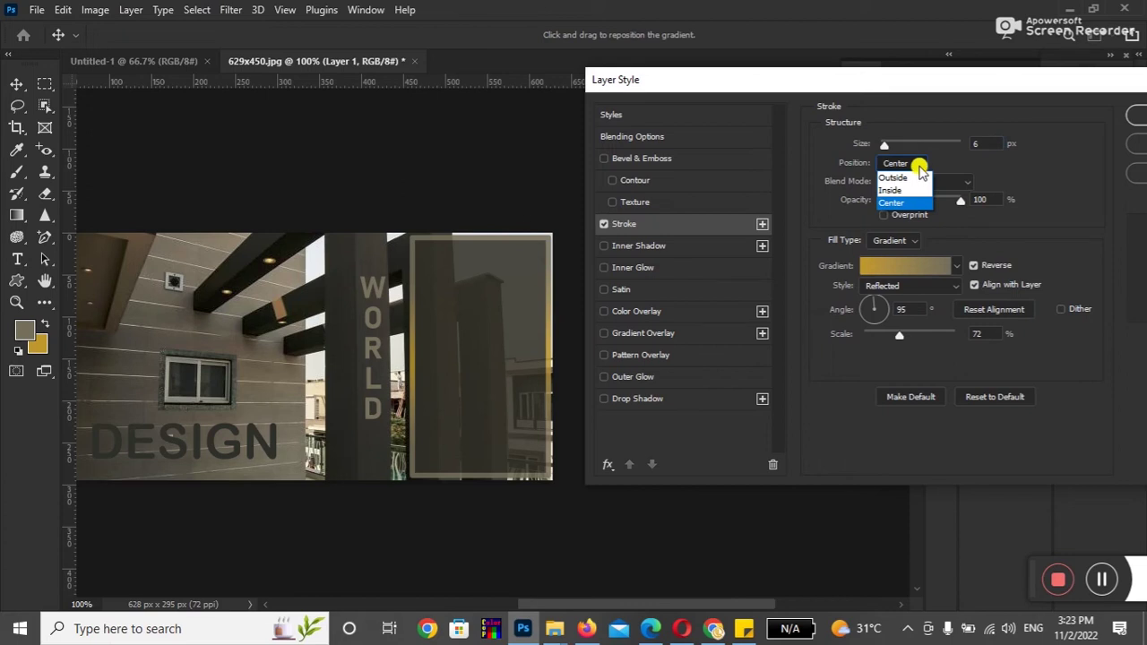
left_click(923, 167)
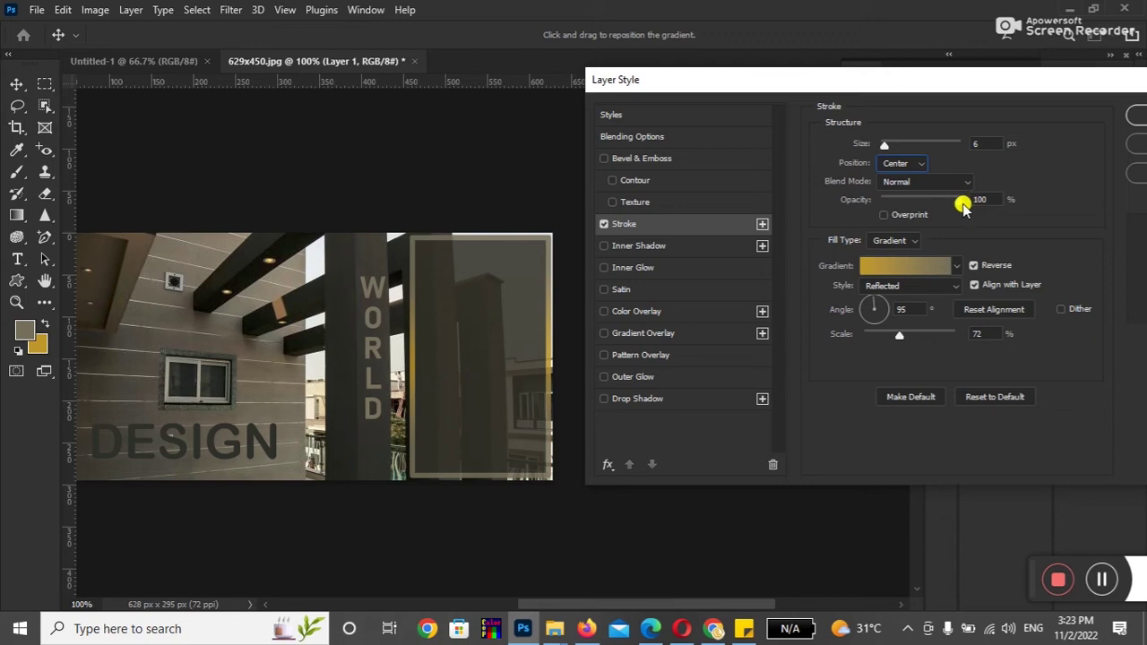
left_click_drag(961, 204, 902, 208)
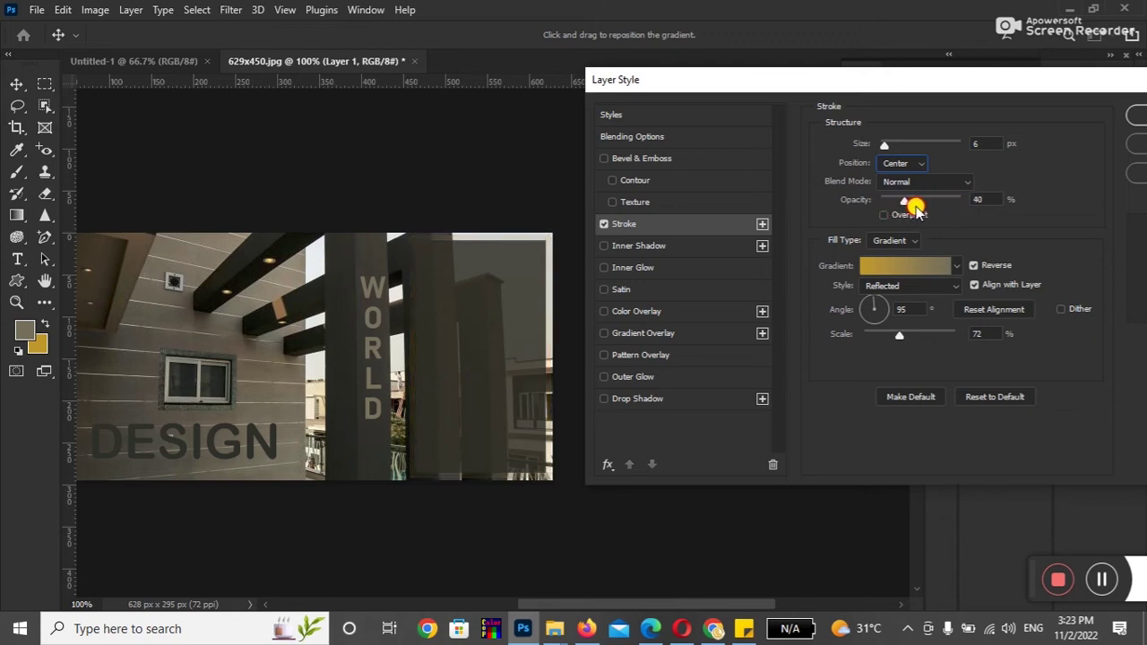
left_click_drag(902, 208, 971, 204)
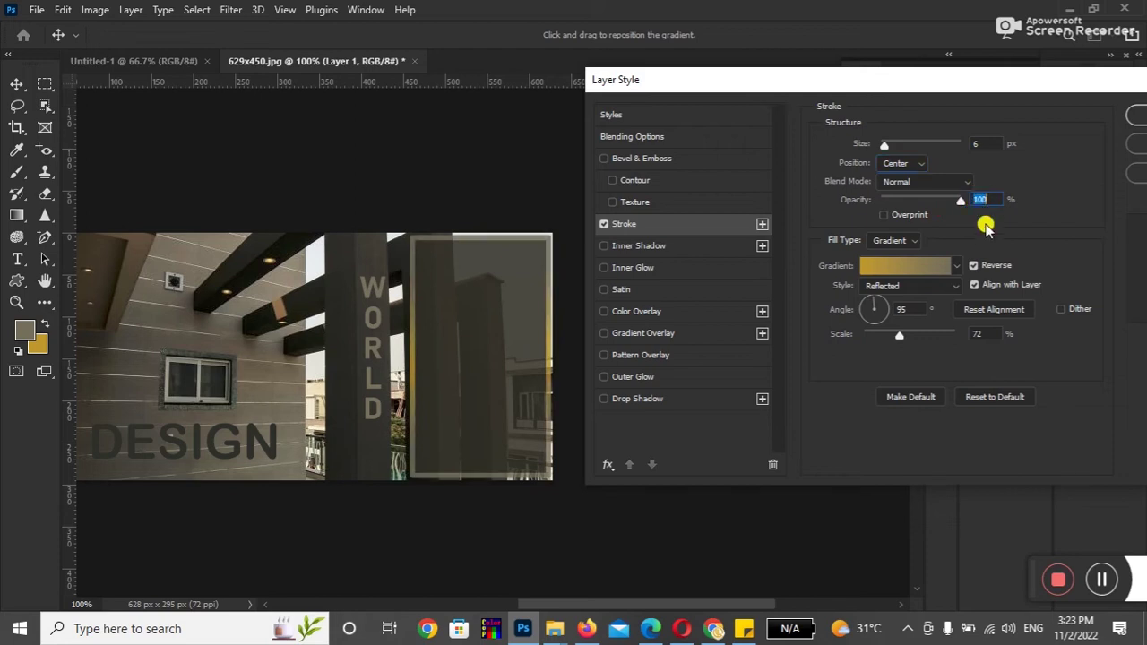
Browse the gradient presets, including the Blues group, leaving the stroke gradient unchanged.
left_click(957, 267)
left_click(961, 266)
left_click_drag(960, 84, 937, 84)
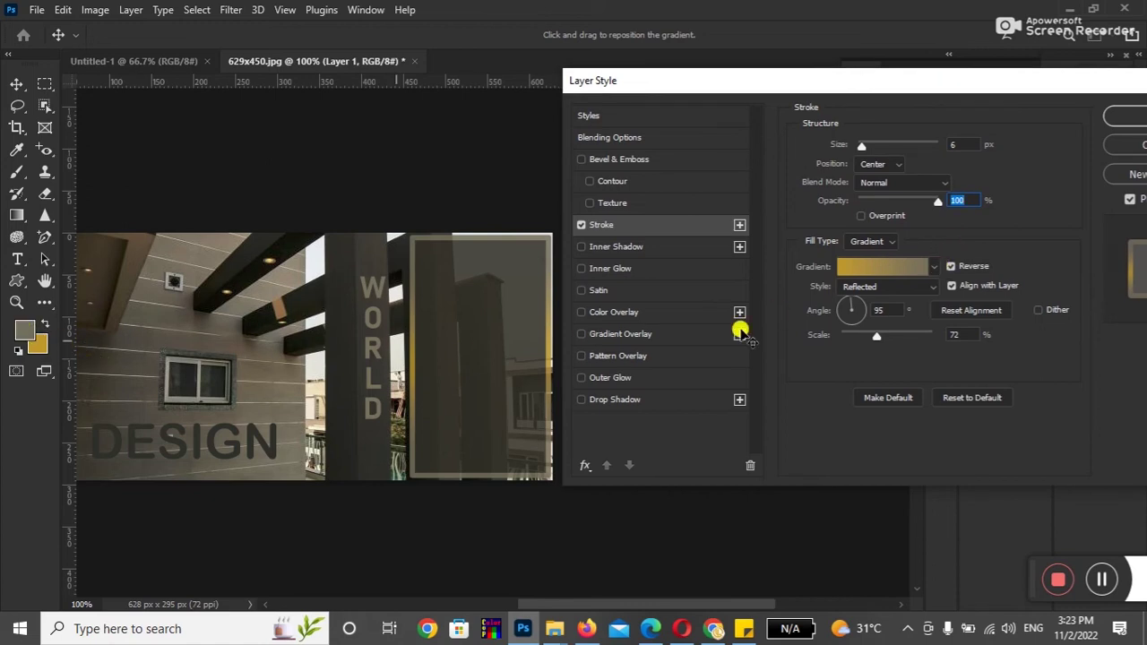
left_click(934, 266)
scroll(957, 321, "down", 2)
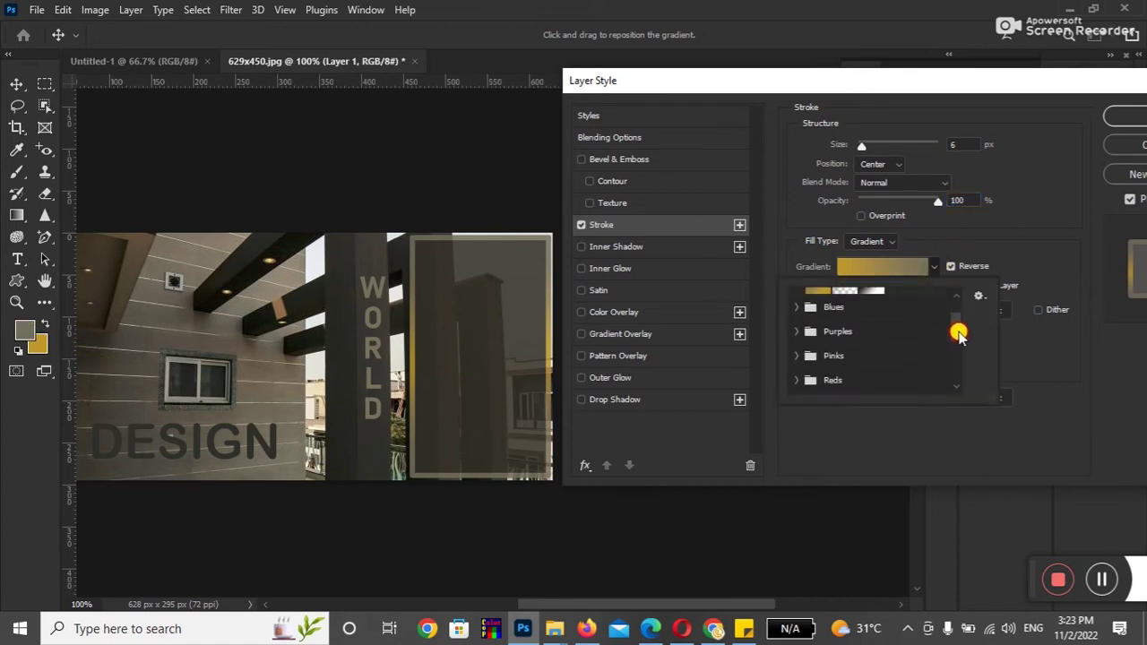
left_click(796, 296)
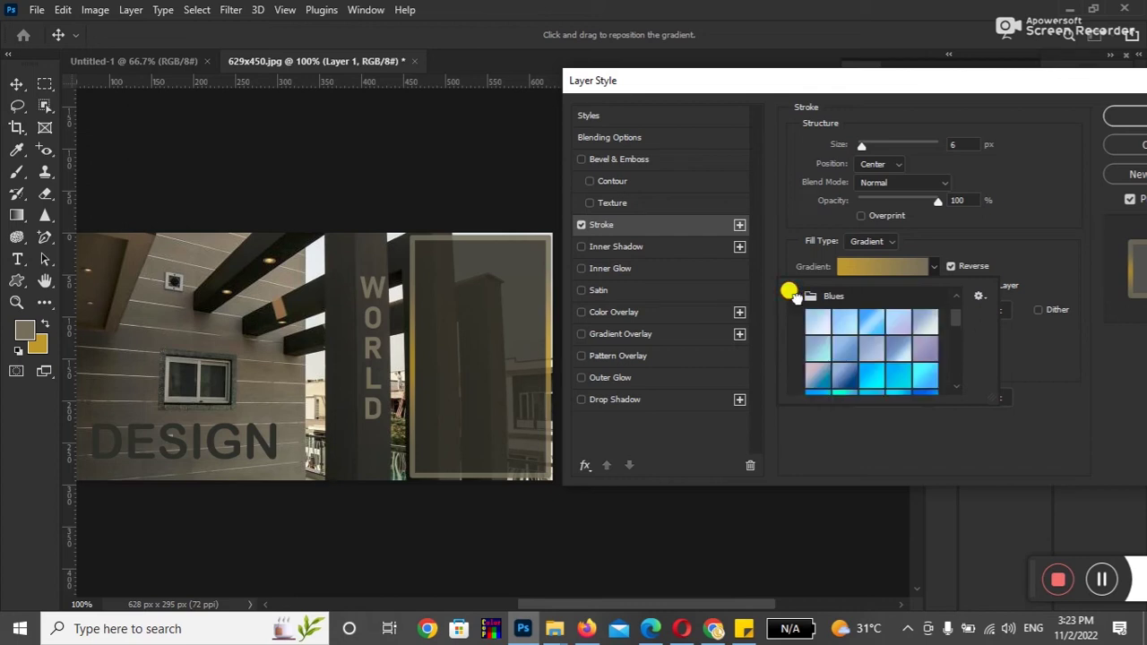
left_click(974, 250)
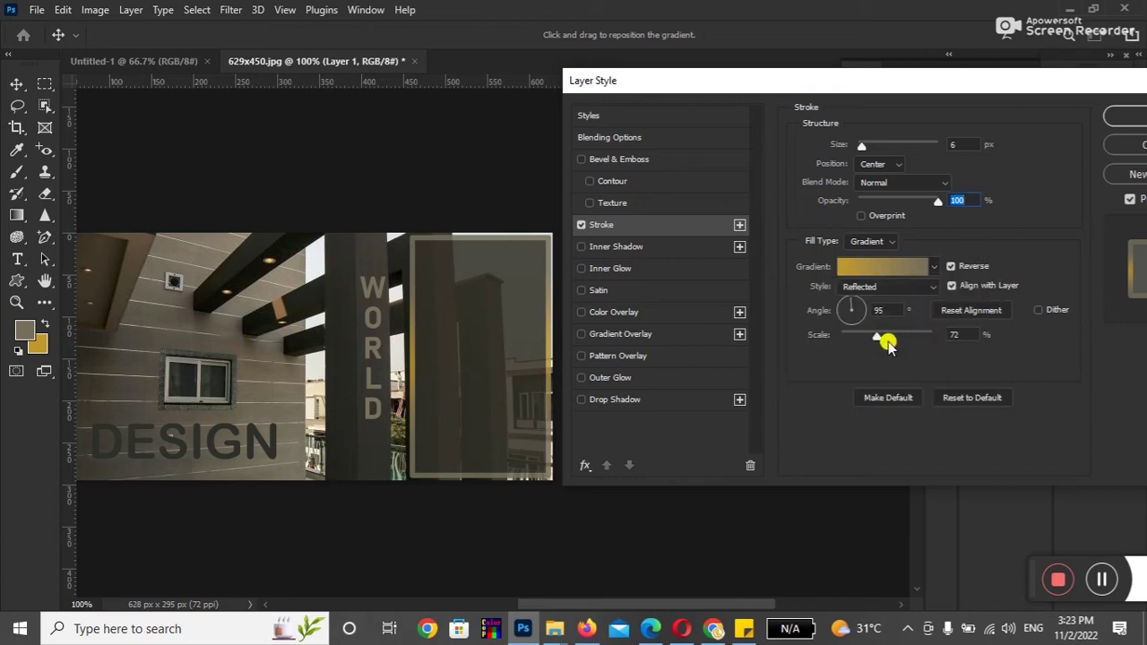
Change the stroke gradient style from Reflected to Linear and apply the layer style.
left_click(877, 289)
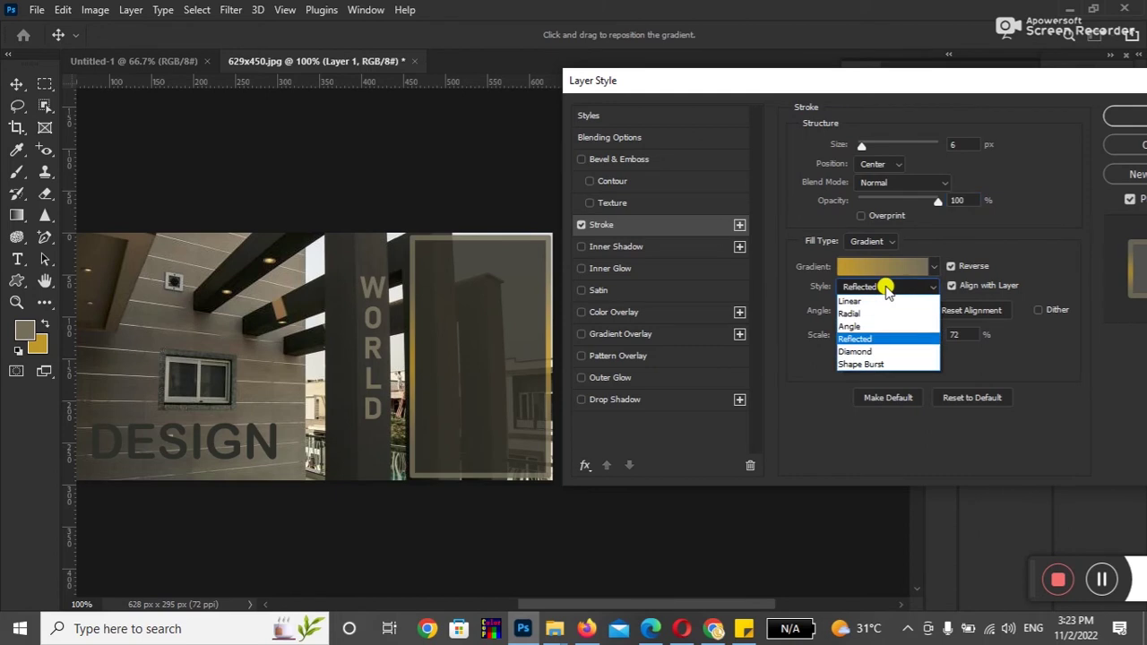
left_click(883, 301)
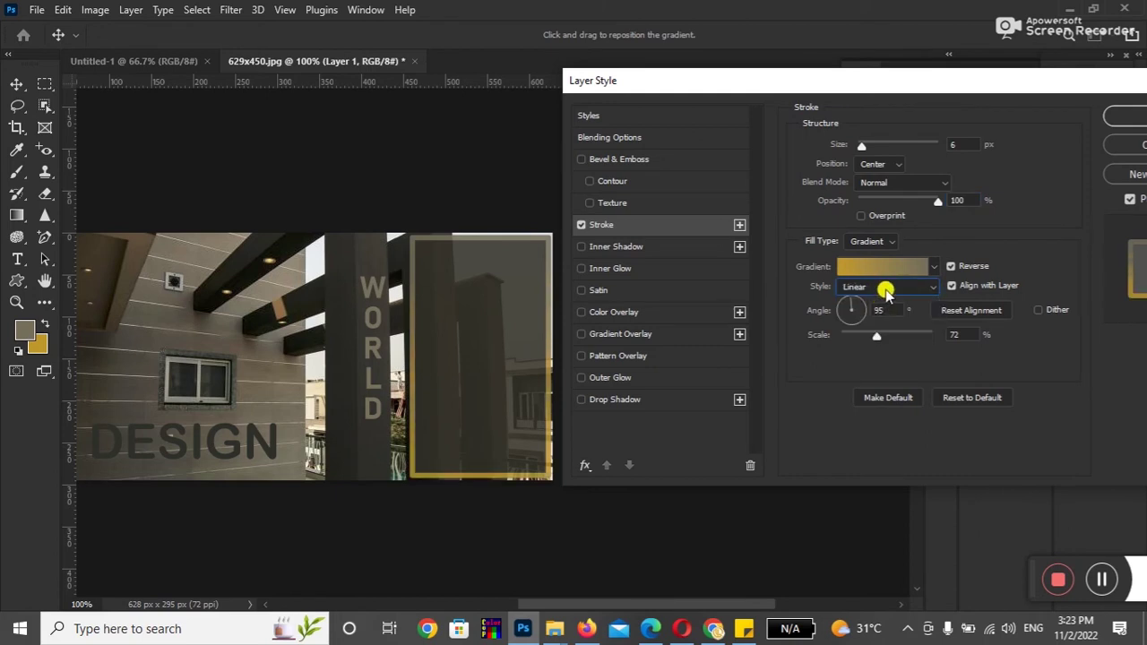
left_click_drag(1022, 87, 1000, 59)
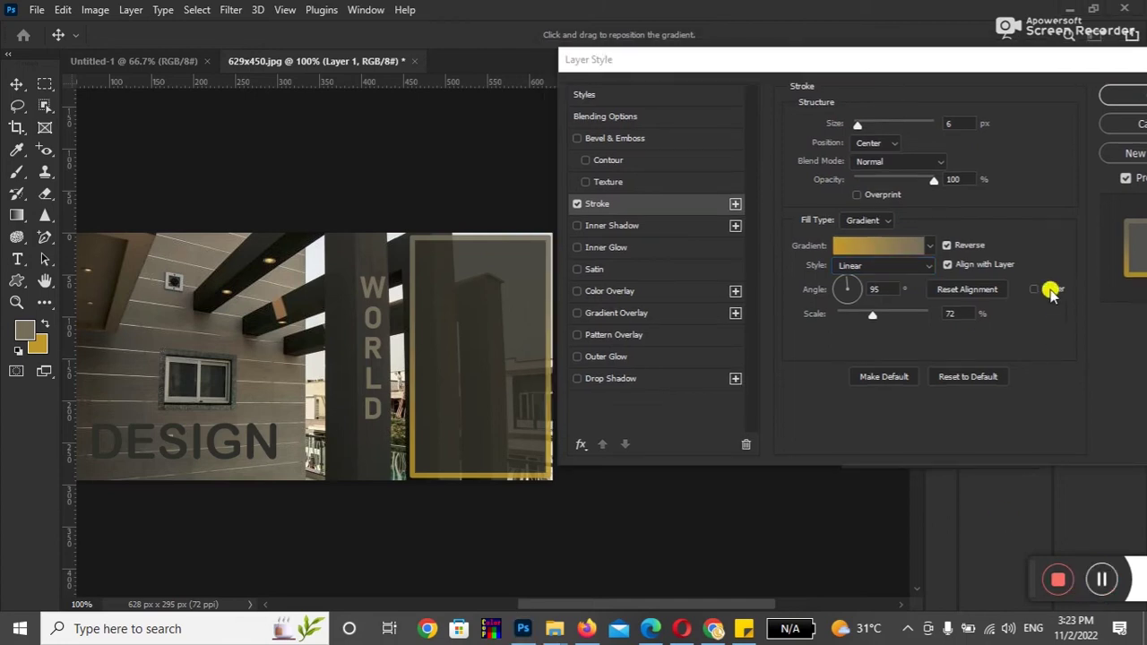
left_click_drag(1043, 70, 863, 70)
left_click(989, 102)
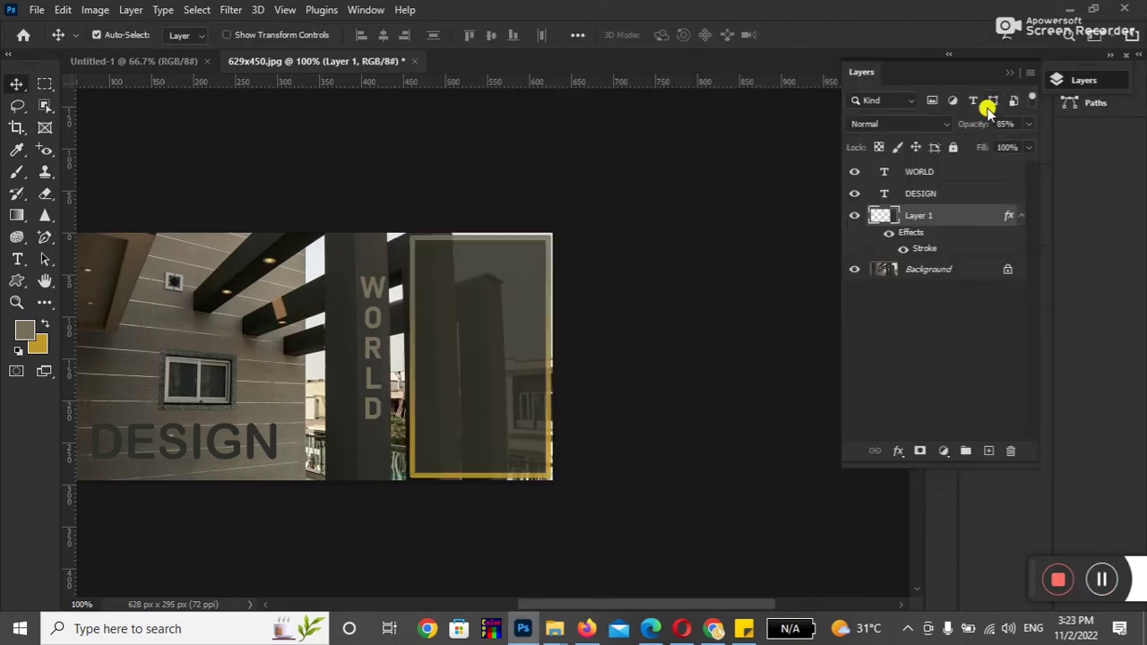
Check the layers, briefly hiding and showing the panel layer.
left_click_drag(663, 604, 627, 604)
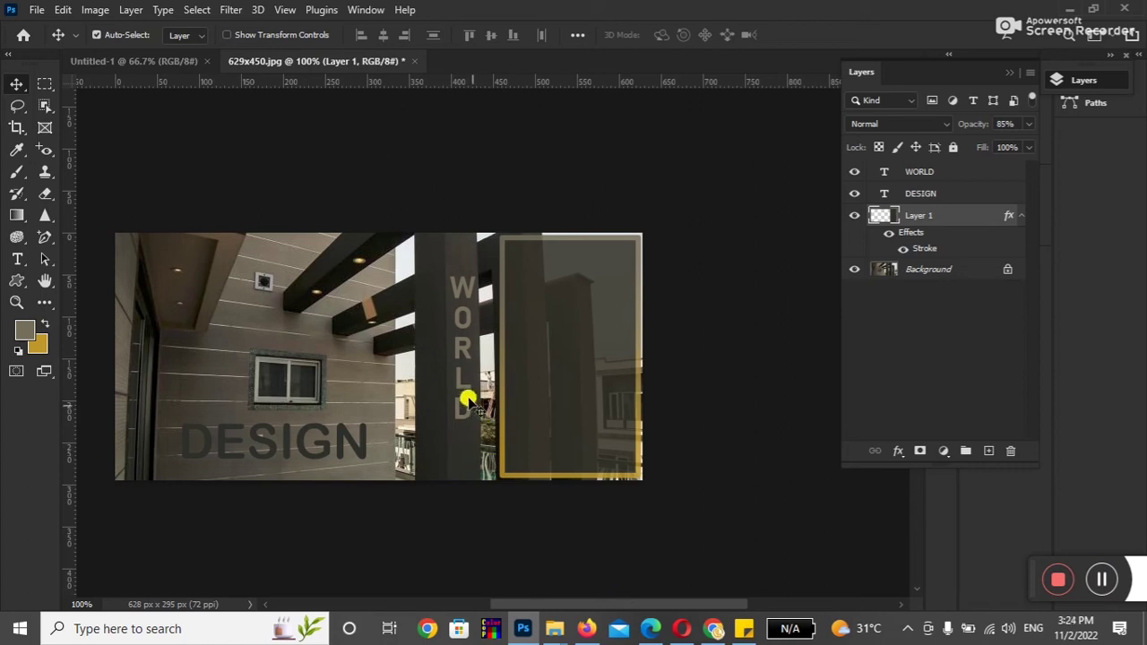
left_click(459, 380)
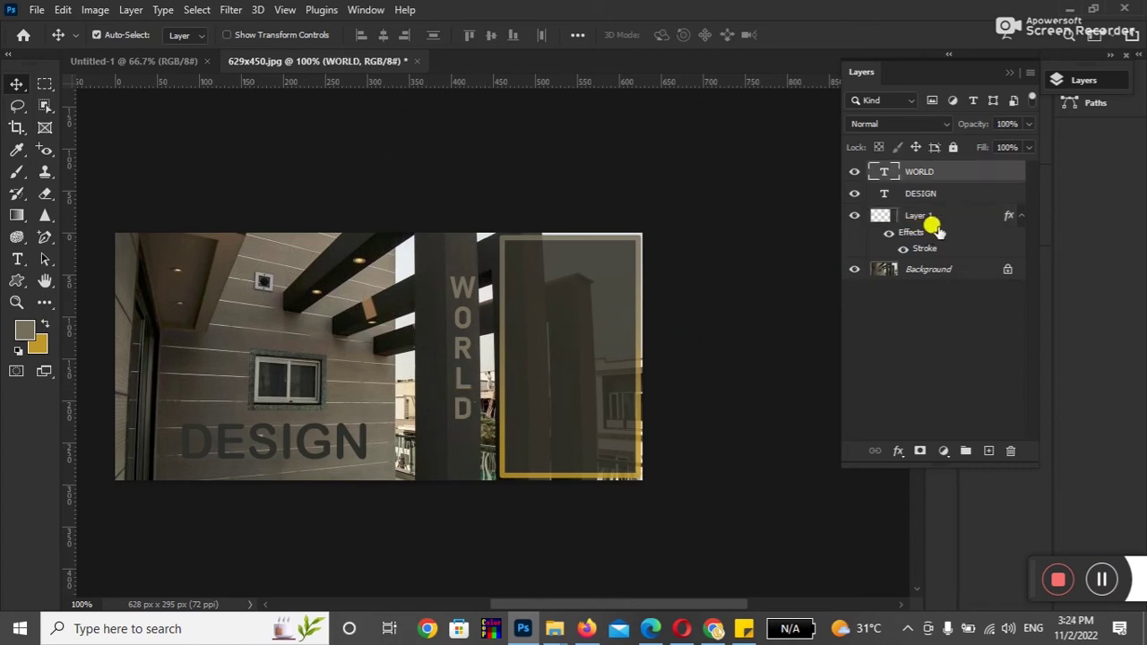
left_click(937, 217)
left_click(854, 215)
left_click(854, 215)
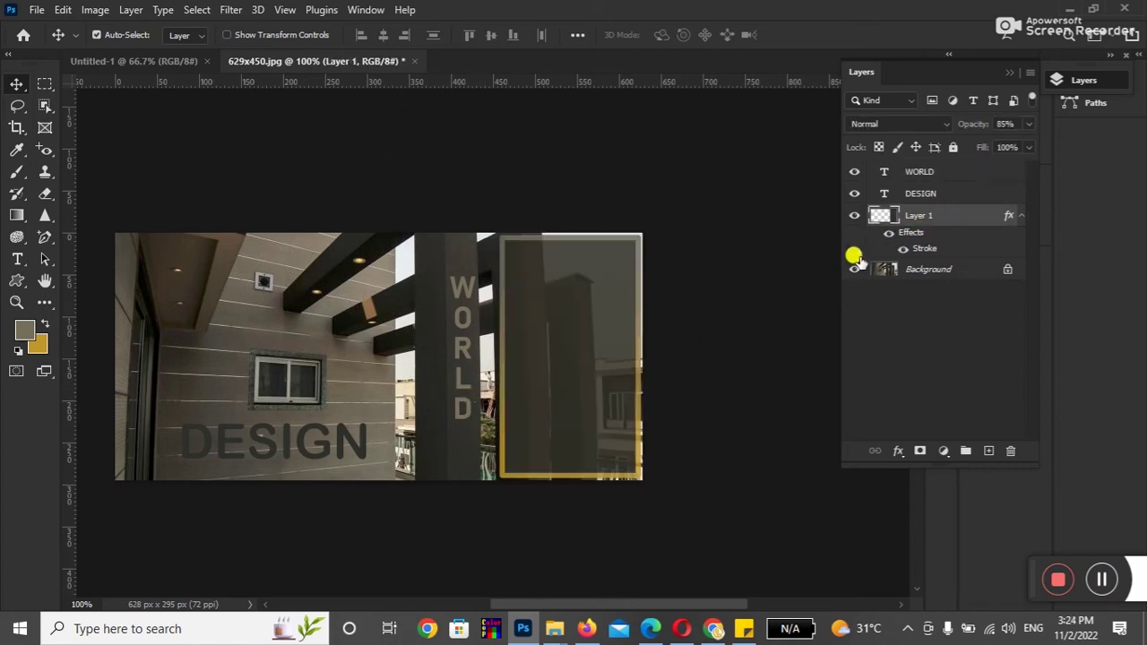
left_click(340, 453)
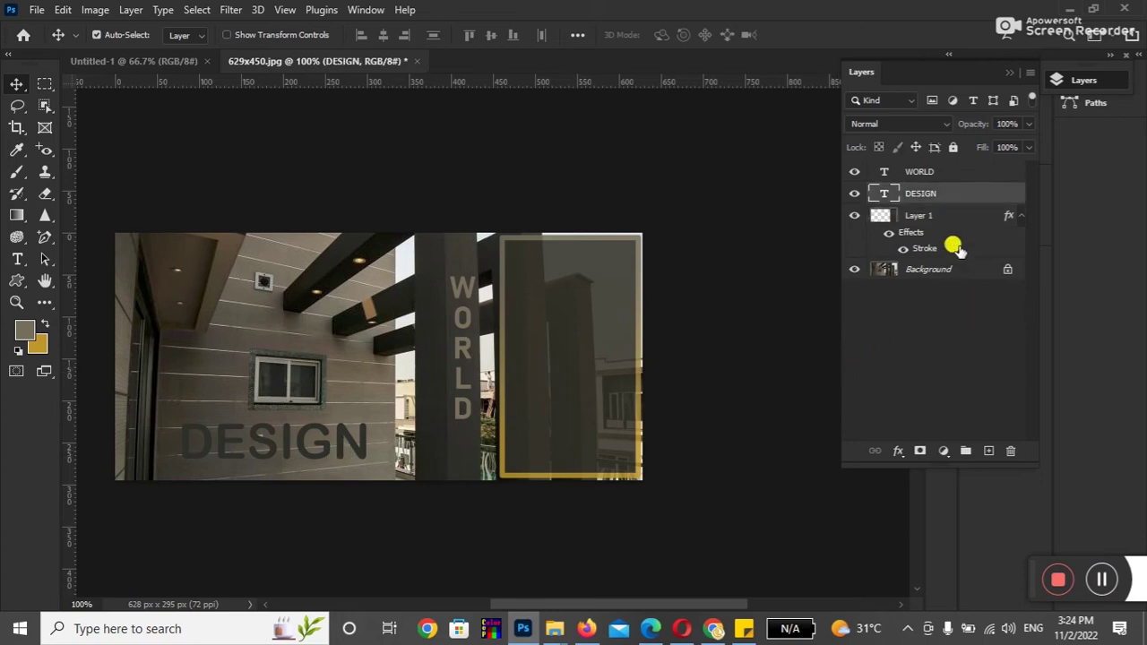
left_click(950, 217)
Copy the panel layer's gold stroke style and paste it onto the DESIGN text layer.
right_click(955, 220)
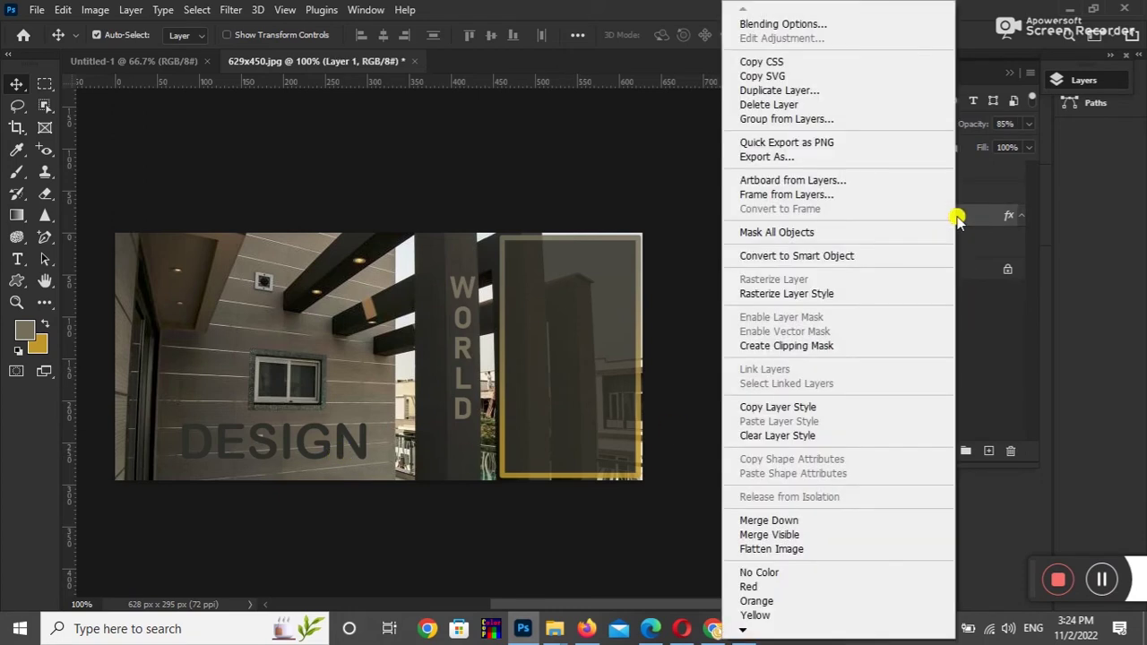
left_click(822, 408)
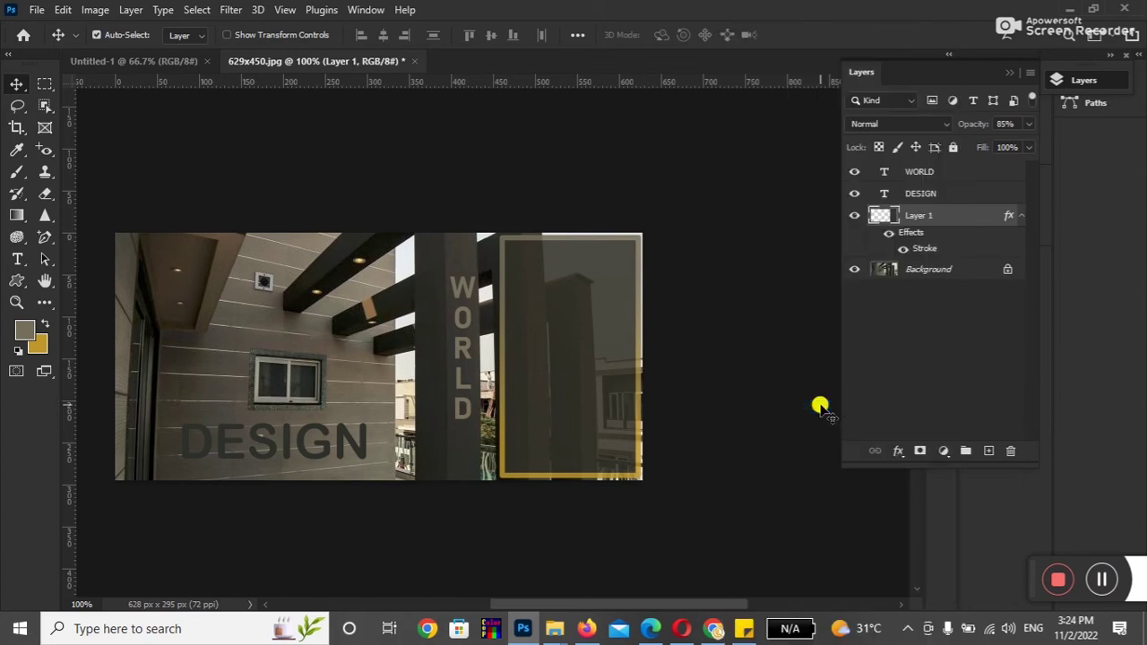
left_click(359, 453)
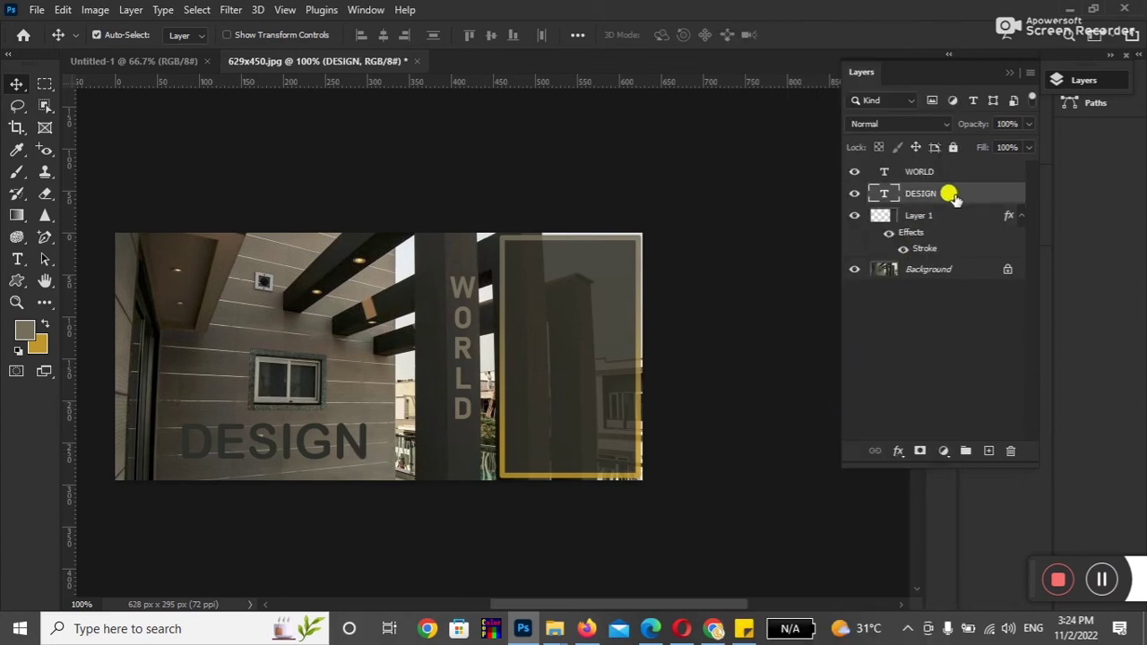
right_click(952, 193)
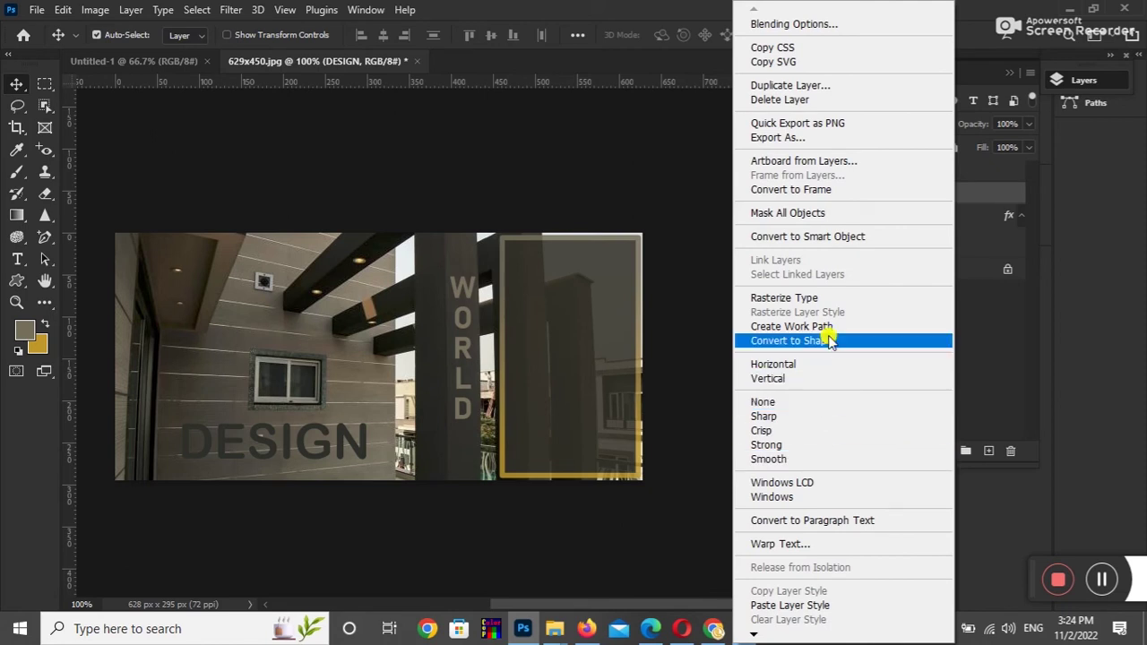
left_click(812, 606)
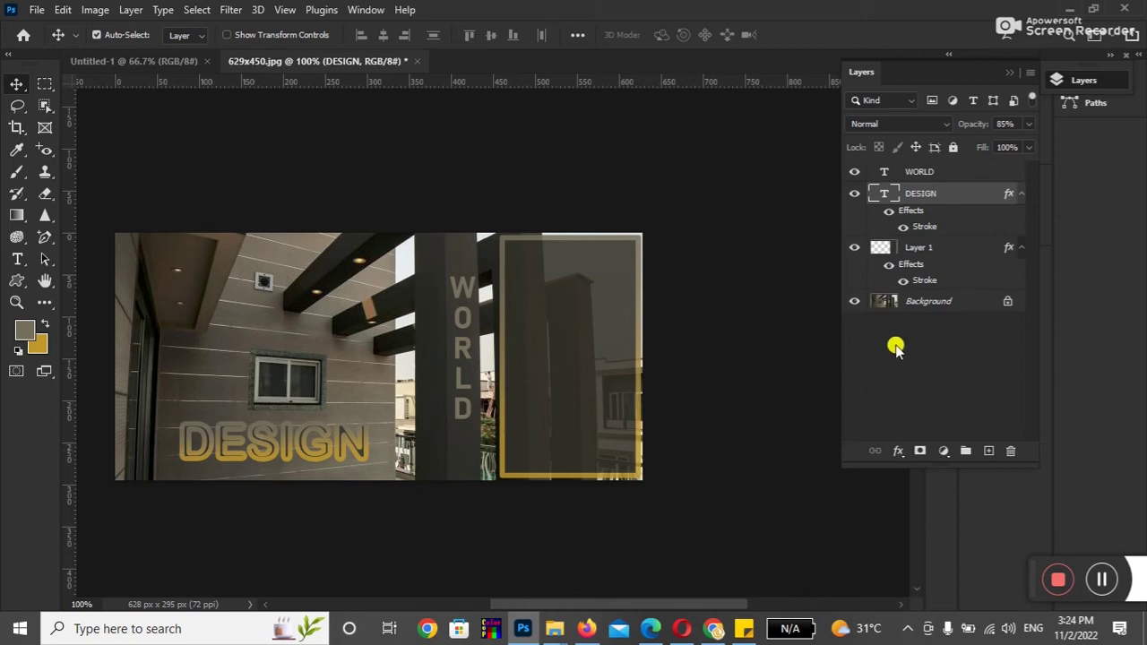
Set the DESIGN text's gold stroke to Outside position at about 1 px and apply it.
double_click(921, 230)
left_click_drag(556, 69, 681, 72)
left_click(830, 156)
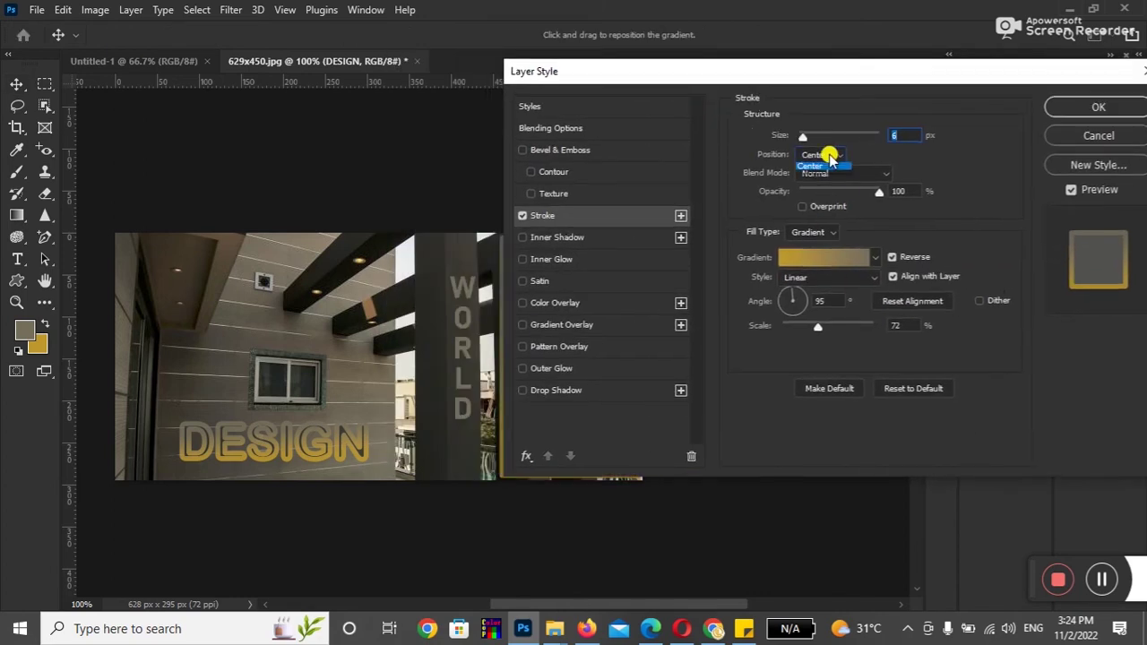
left_click(830, 179)
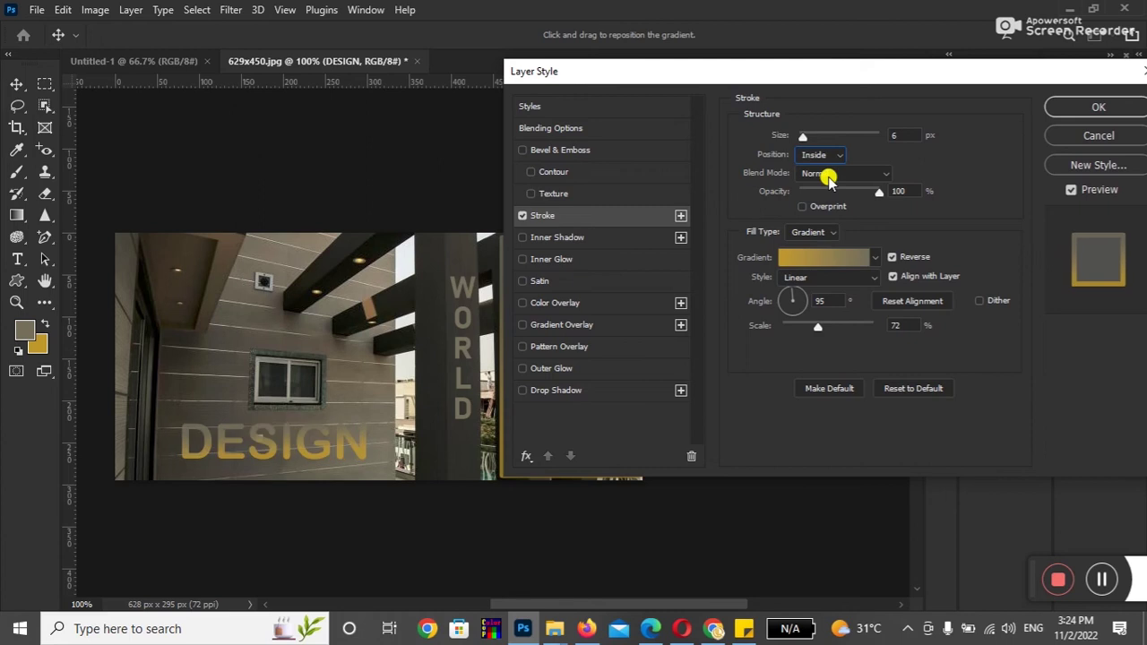
left_click(823, 154)
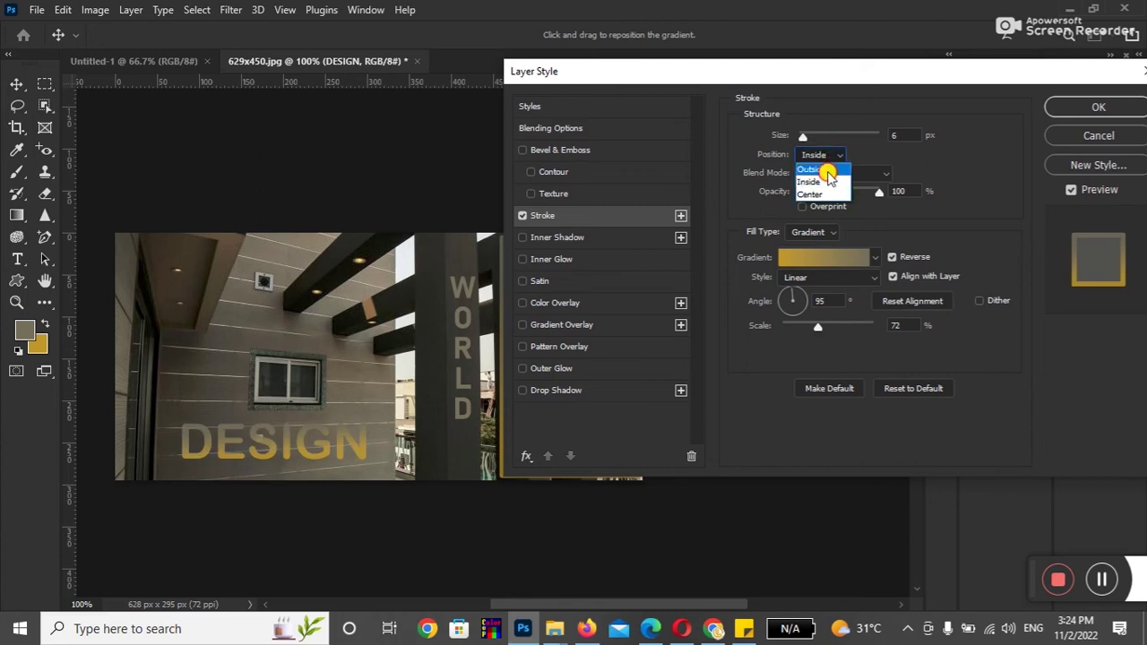
left_click(826, 165)
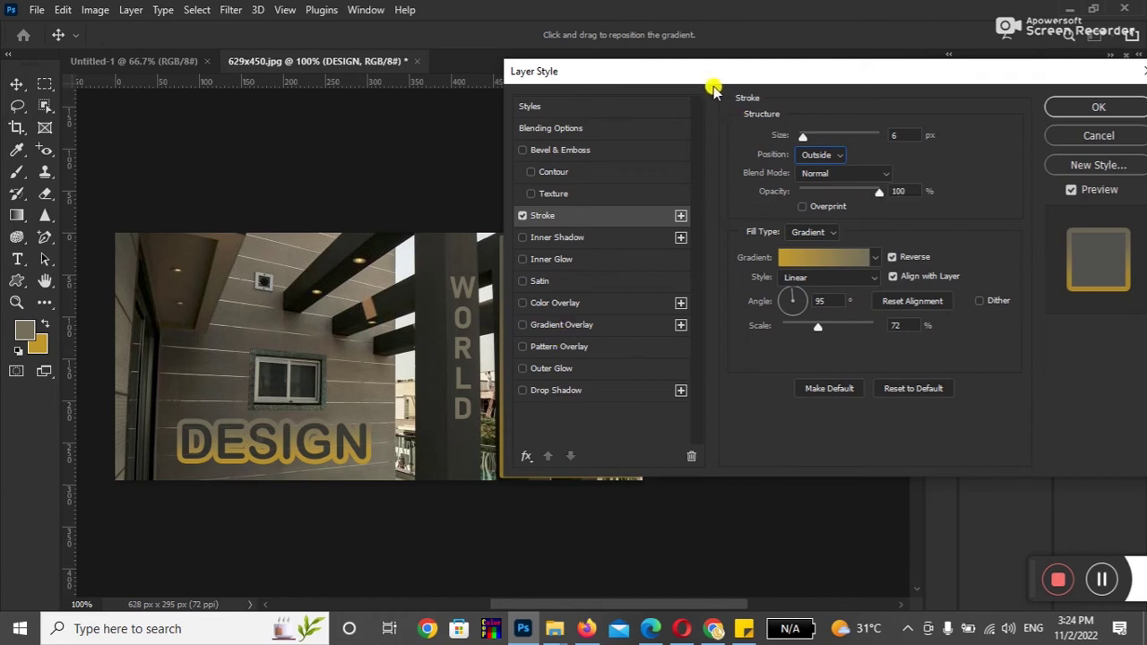
left_click_drag(704, 74, 940, 79)
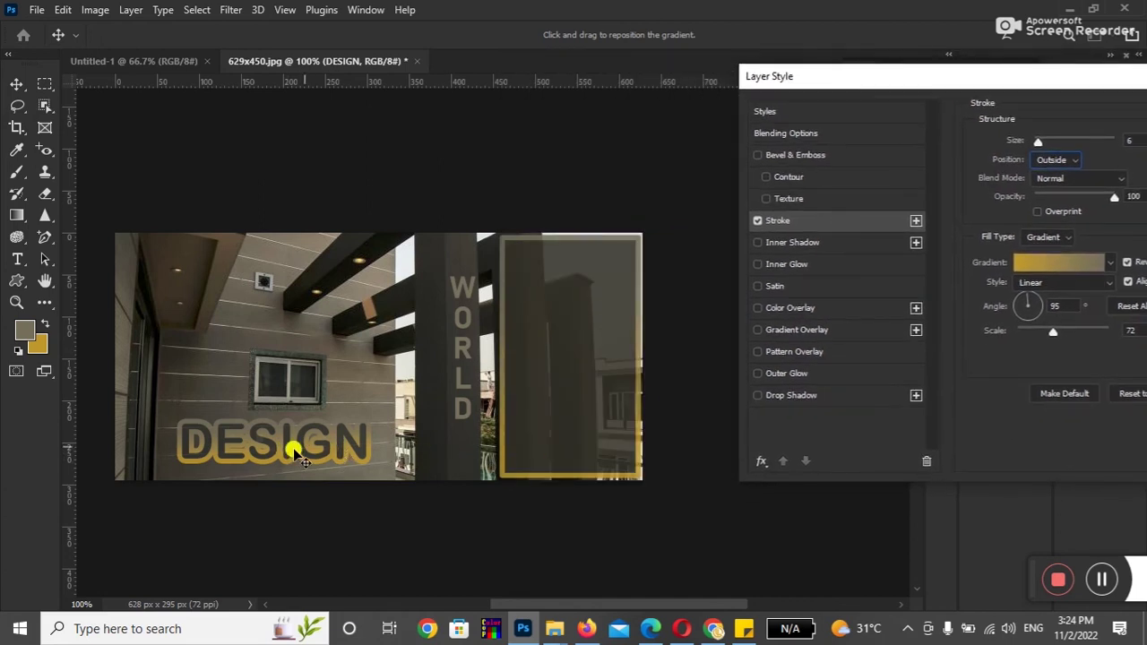
left_click_drag(944, 78, 816, 88)
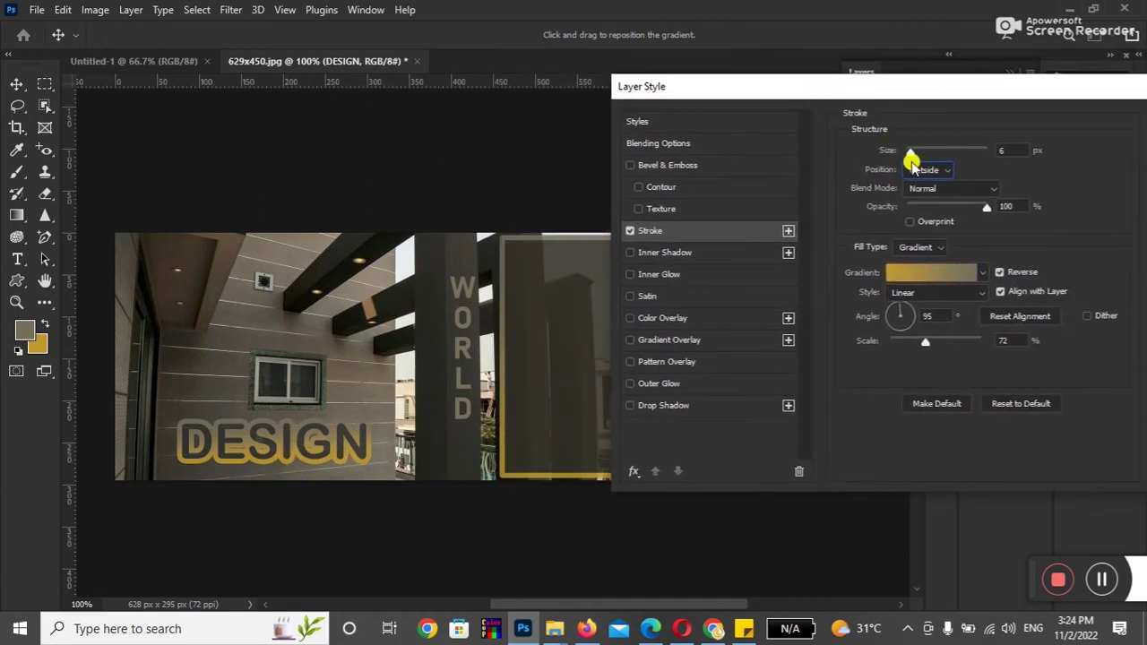
left_click_drag(912, 157, 909, 157)
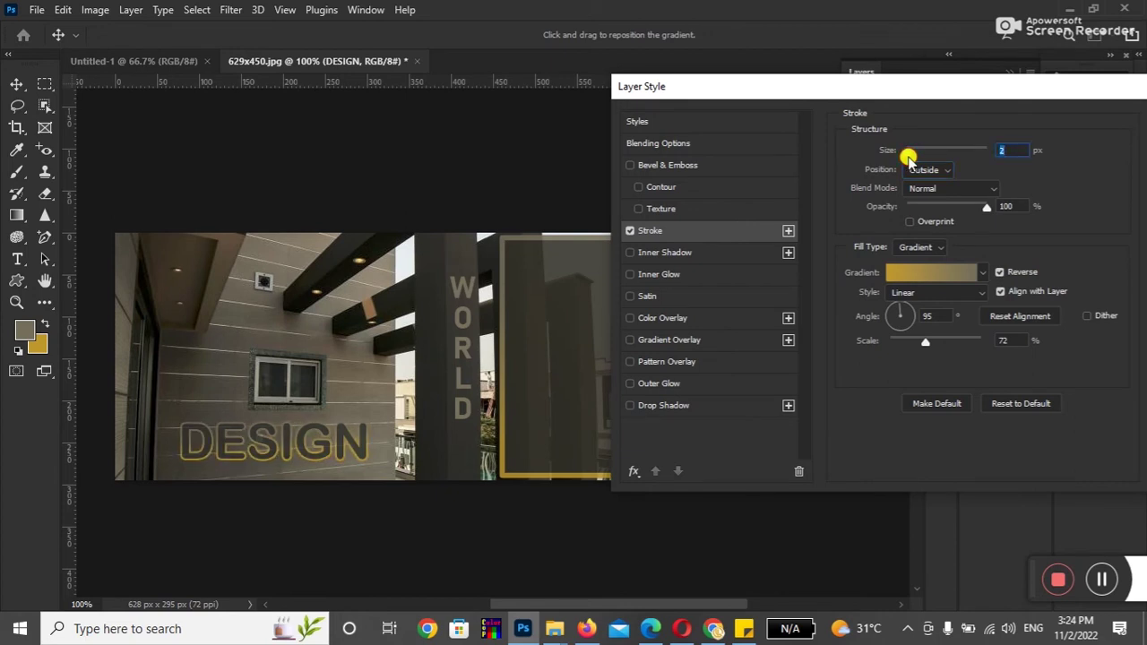
left_click_drag(959, 90, 843, 90)
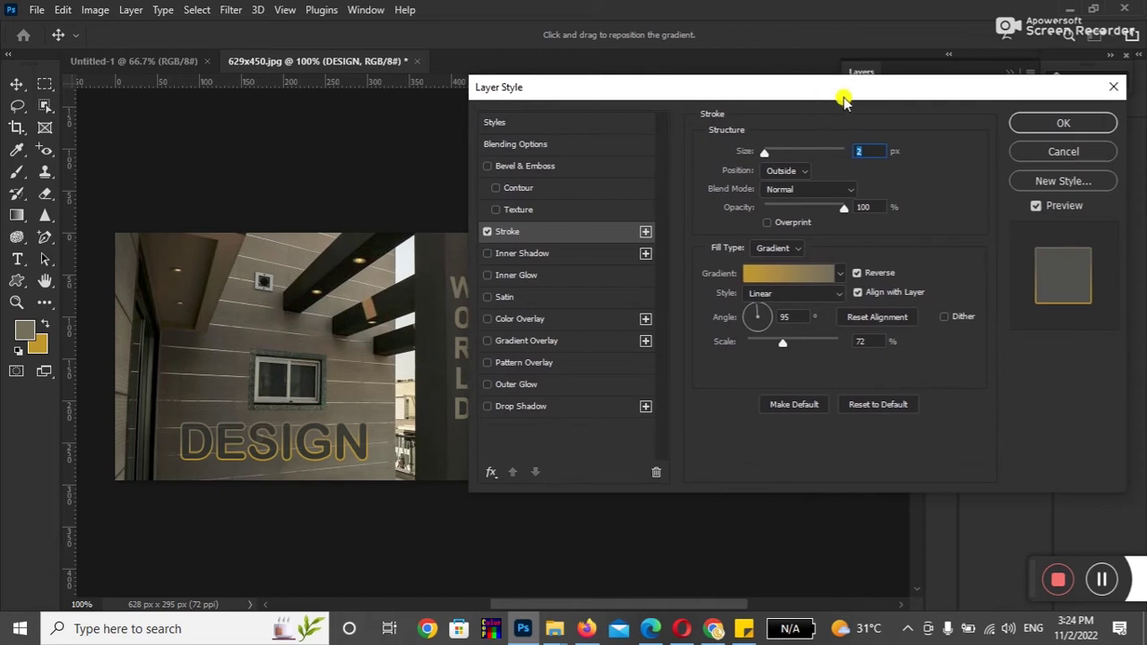
left_click(1088, 122)
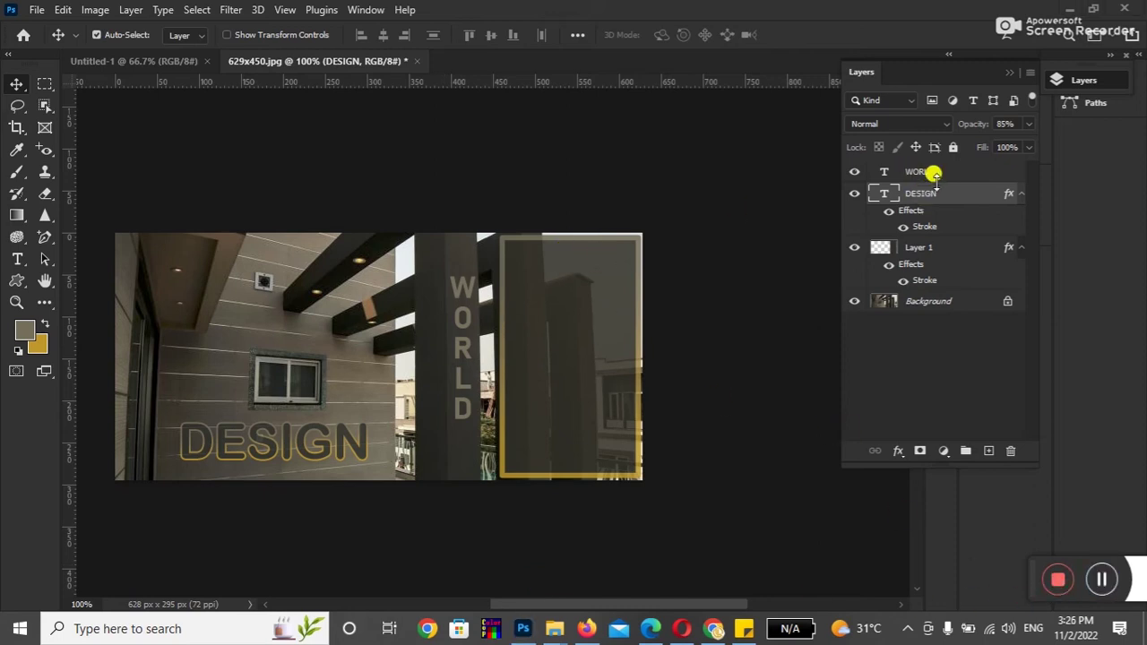
Select the framed rectangle layer and toggle its visibility to check it.
left_click(932, 170)
left_click(933, 170)
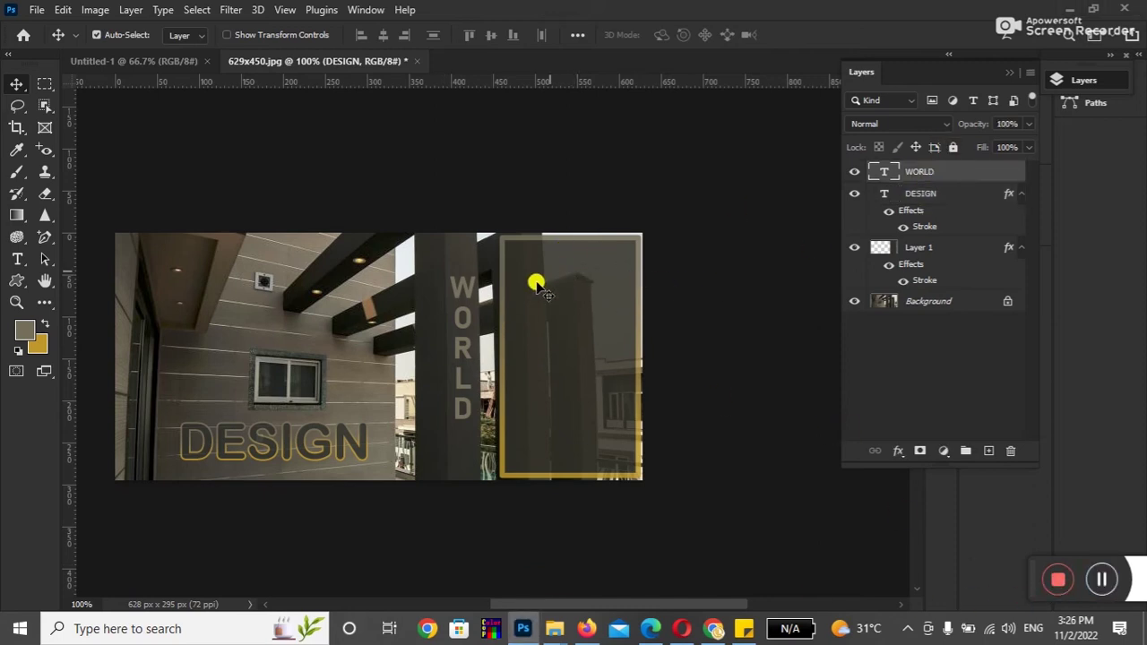
left_click(587, 323)
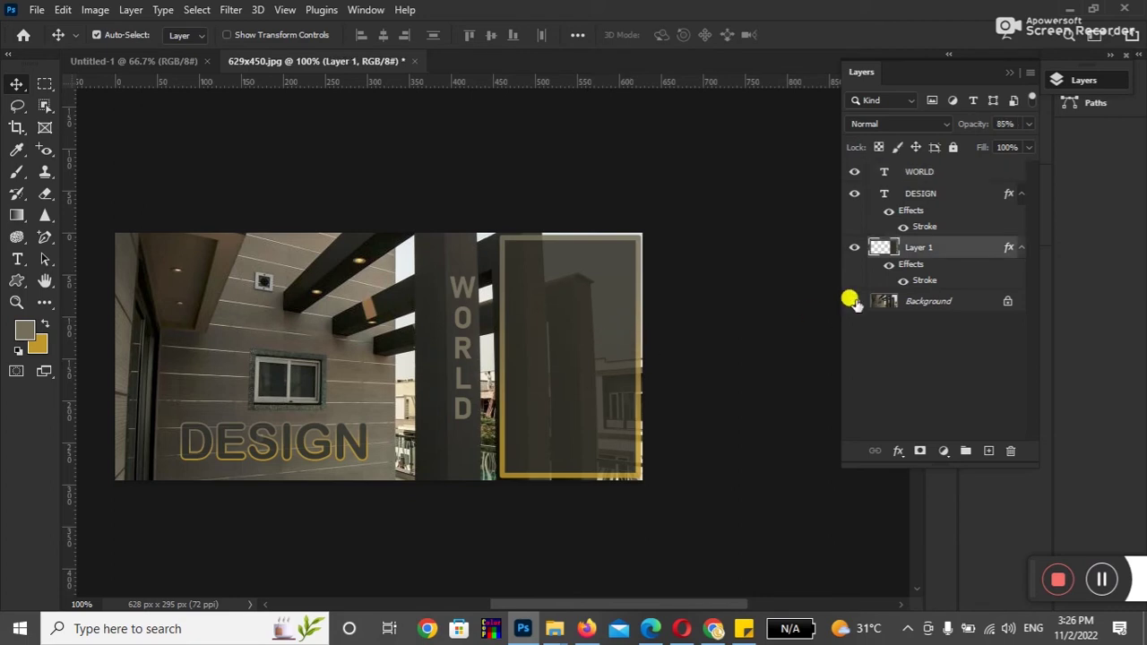
left_click(456, 351)
left_click(560, 345)
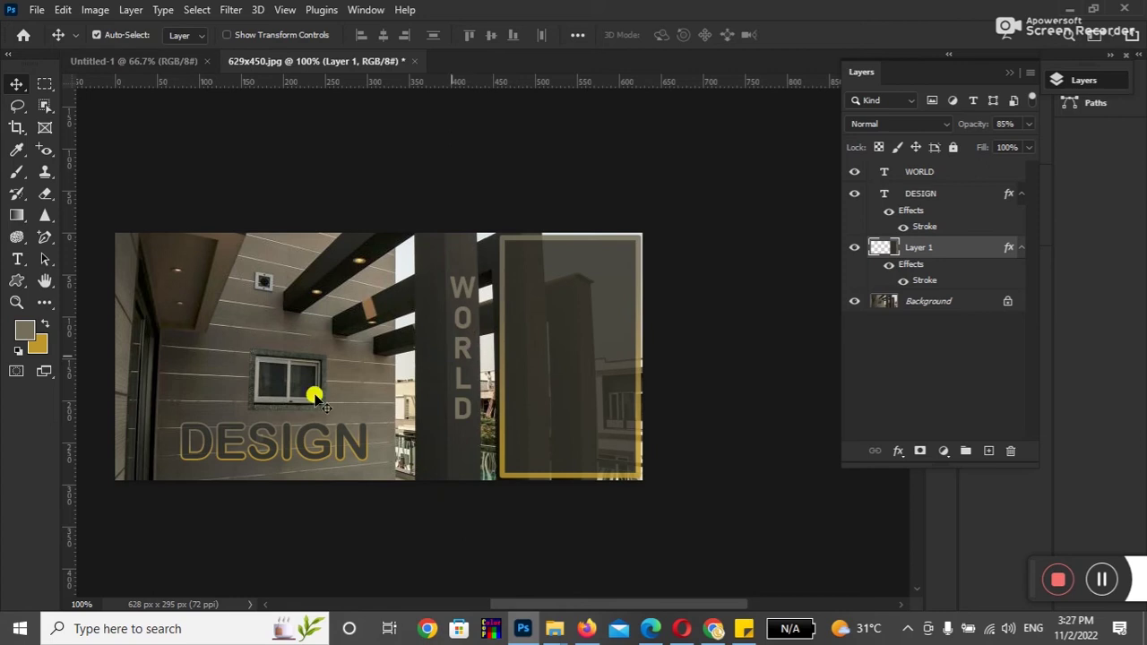
left_click(23, 266)
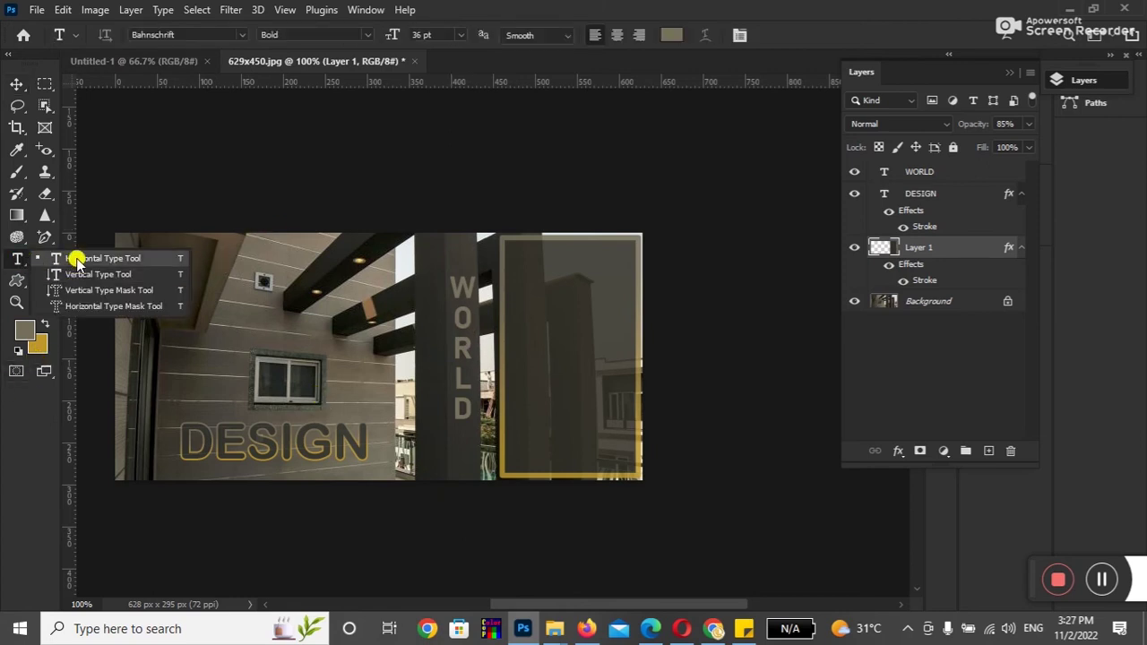
left_click(851, 248)
left_click(852, 248)
left_click(851, 249)
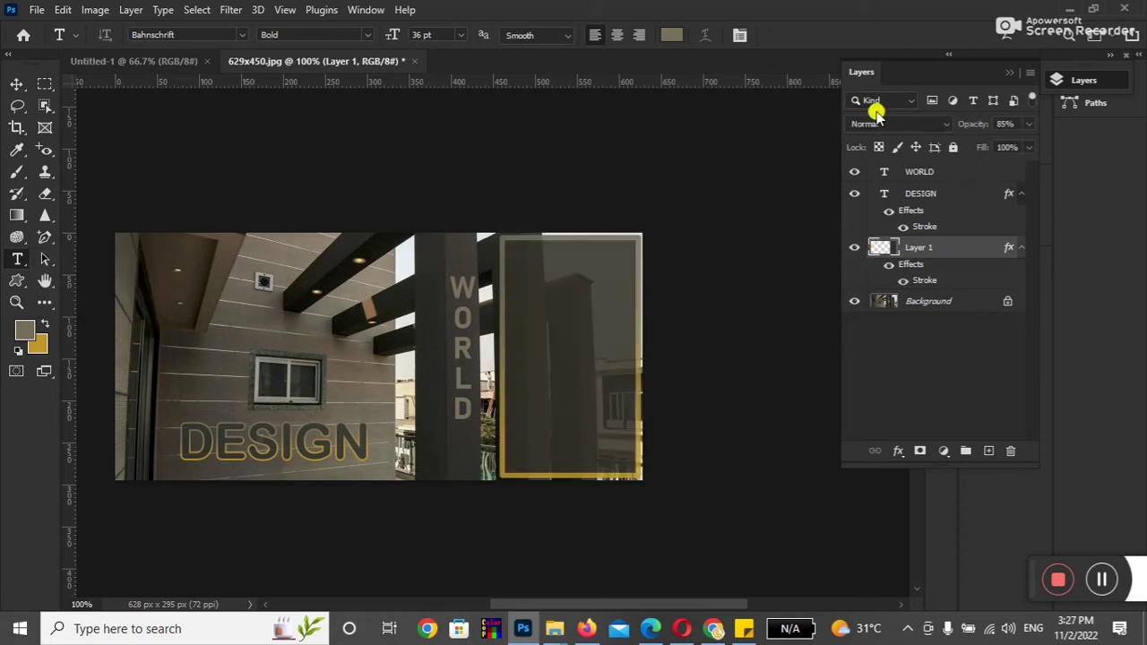
Choose the Horizontal Type Tool with white text colour and 14 pt font size.
right_click(18, 259)
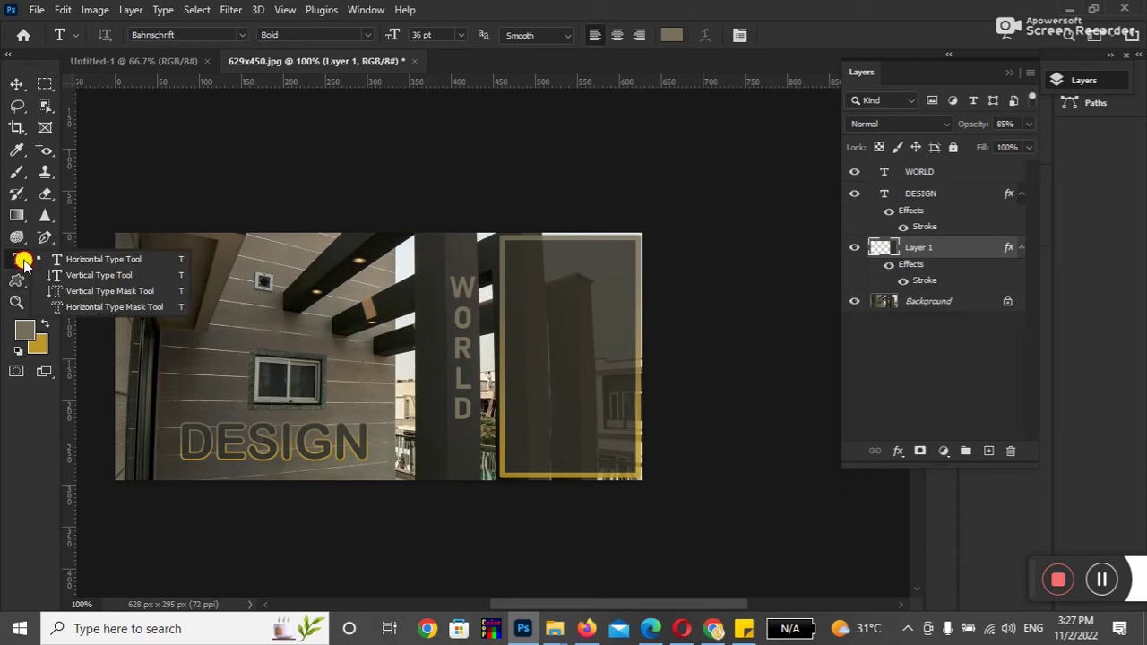
left_click(98, 261)
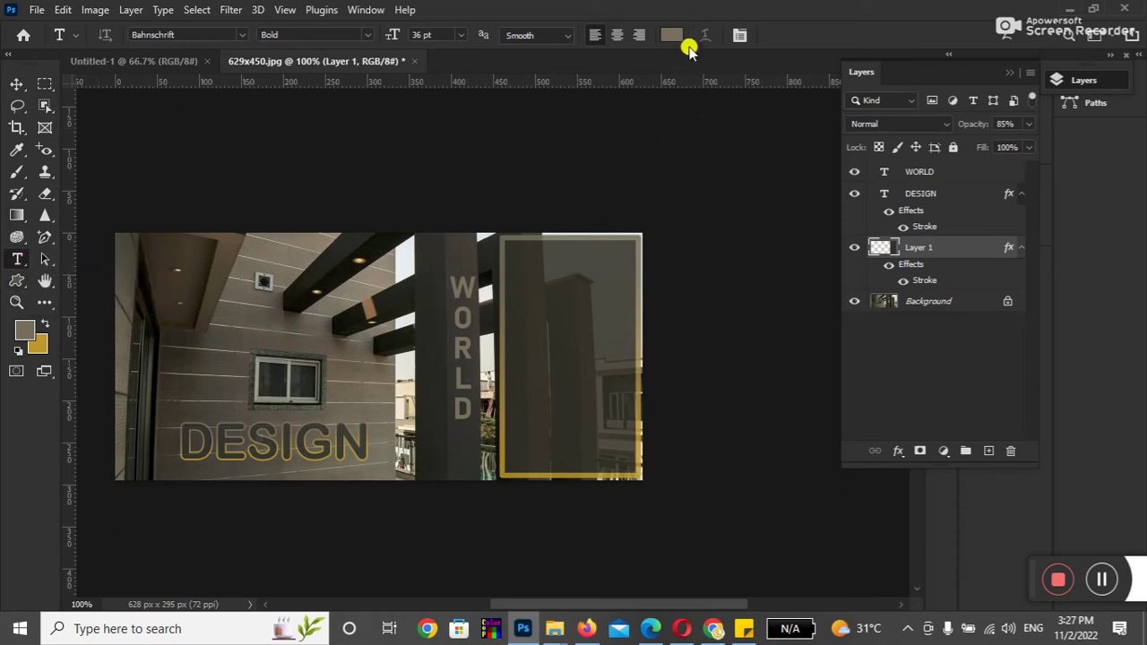
left_click(672, 34)
left_click_drag(722, 187, 660, 151)
left_click(1040, 166)
left_click(459, 34)
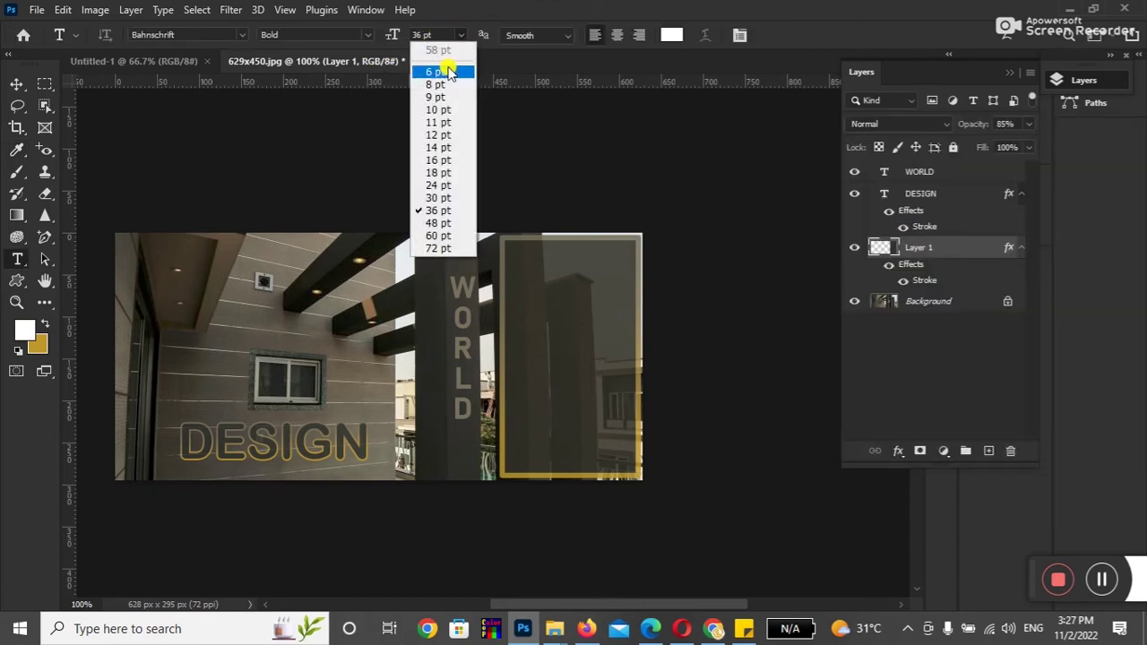
left_click(443, 147)
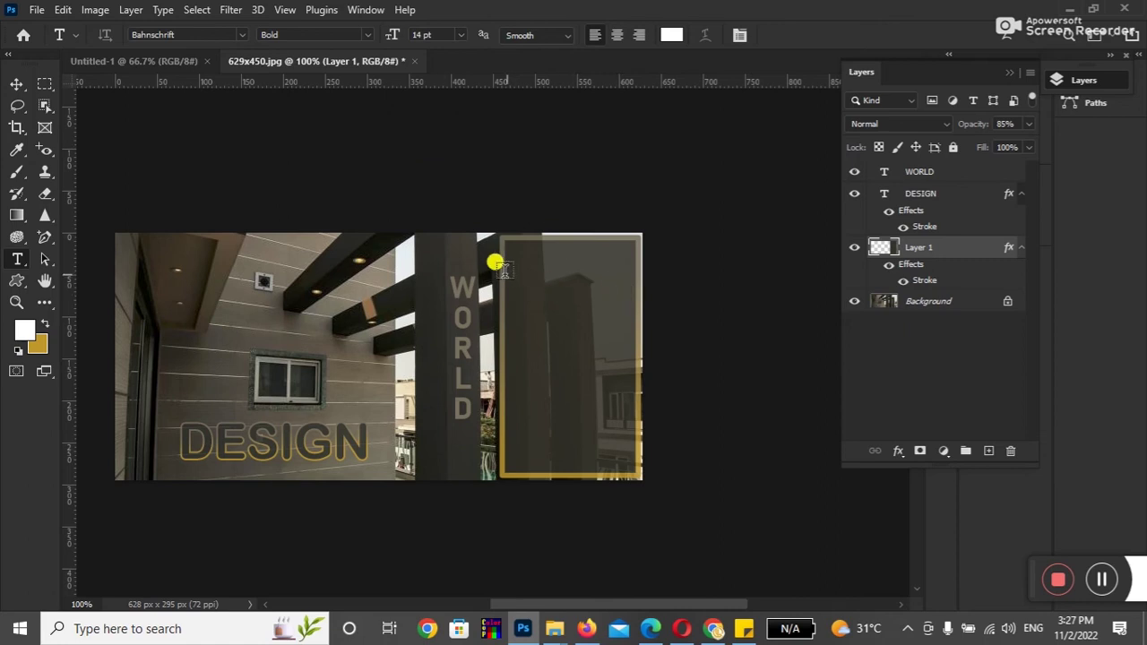
Draw a paragraph box inside the gold frame, append filler text after 'facilisis.', and centre it.
left_click_drag(500, 239, 622, 444)
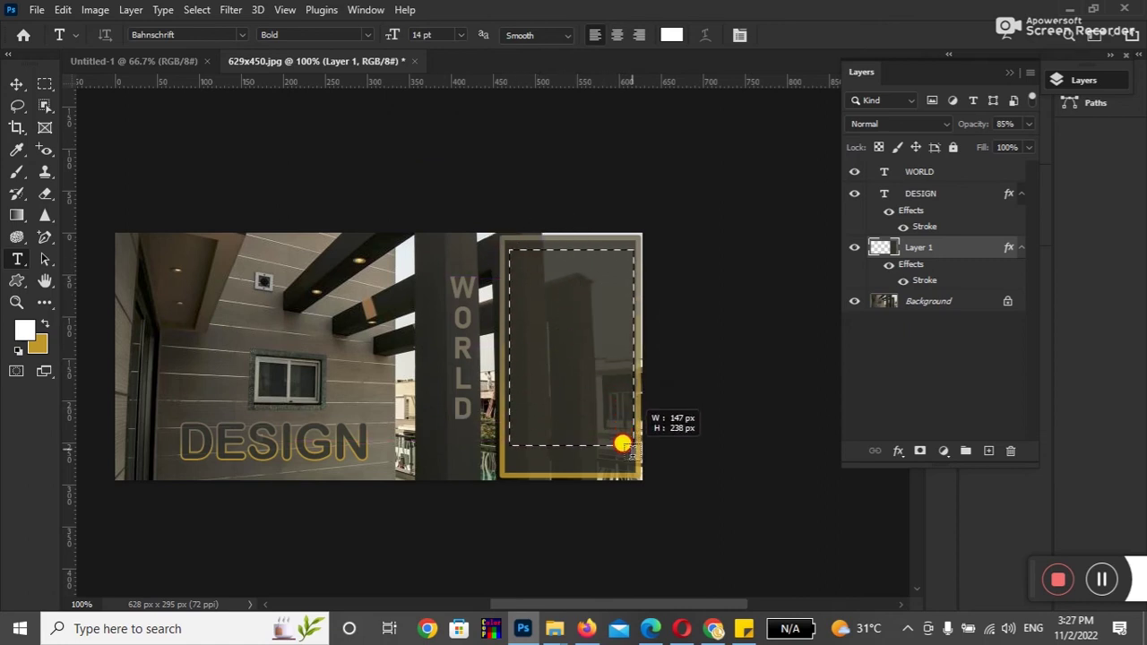
left_click_drag(622, 444, 620, 452)
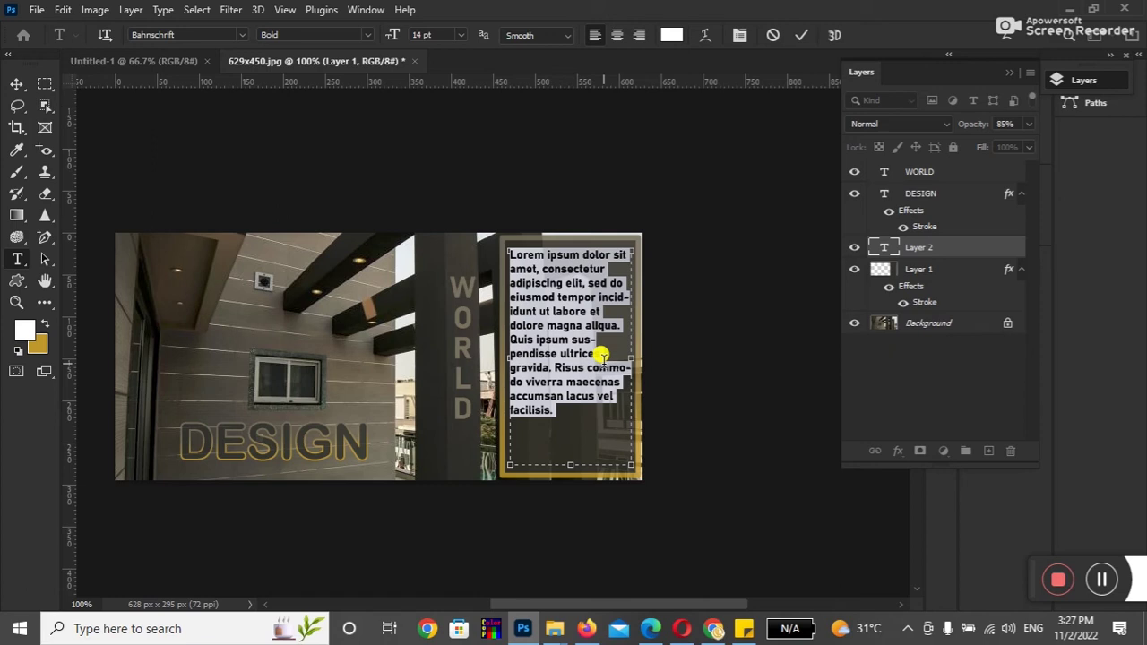
left_click(575, 409)
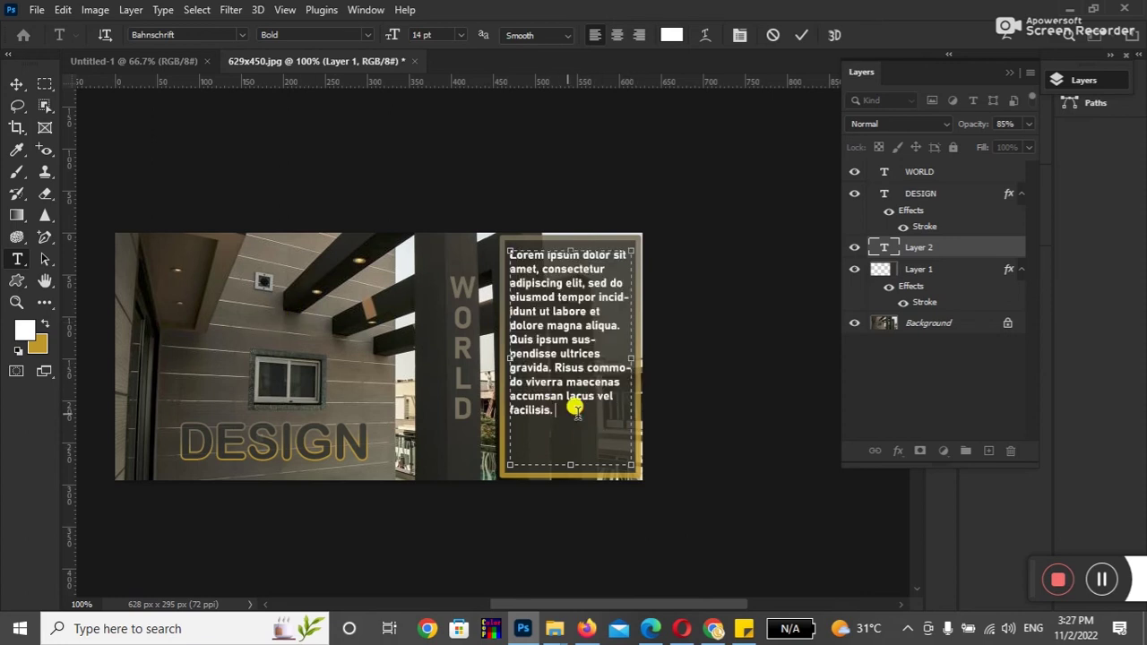
type("dsadf asdf safd sadf asdf adsf")
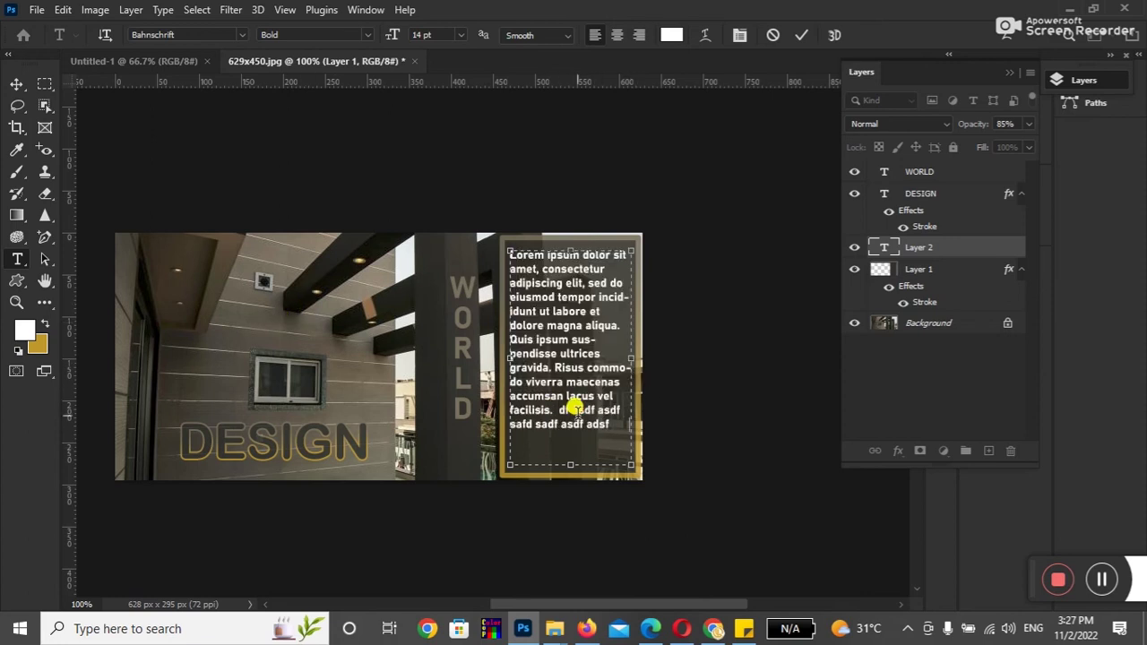
type(" asdf asf sadfsadf sadf")
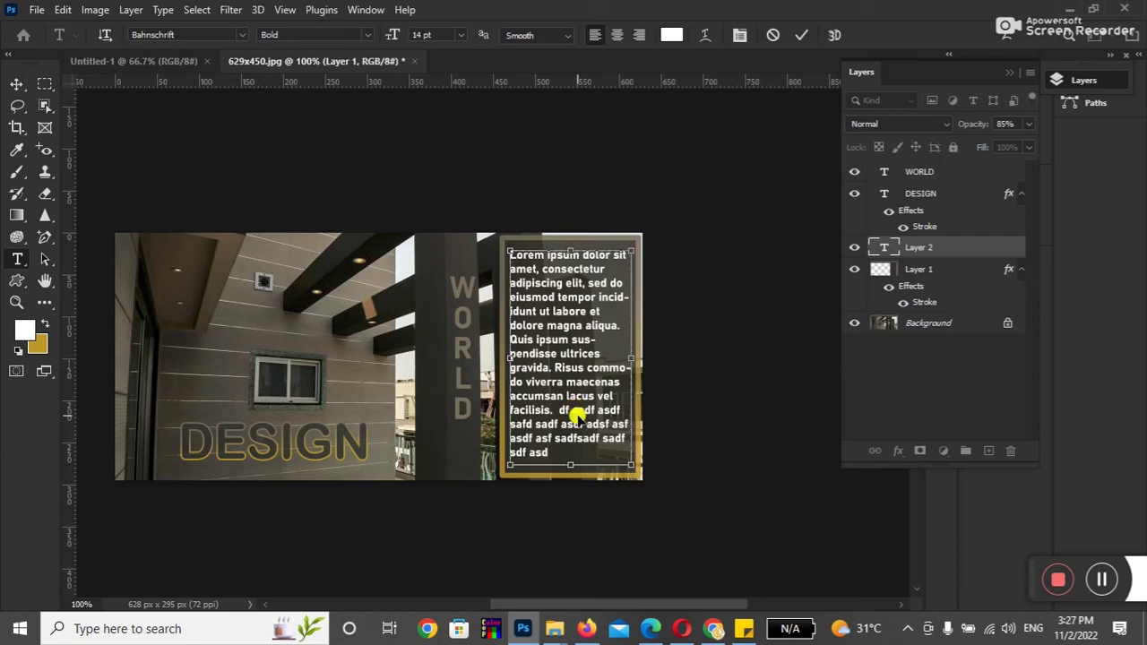
key("ctrl+a")
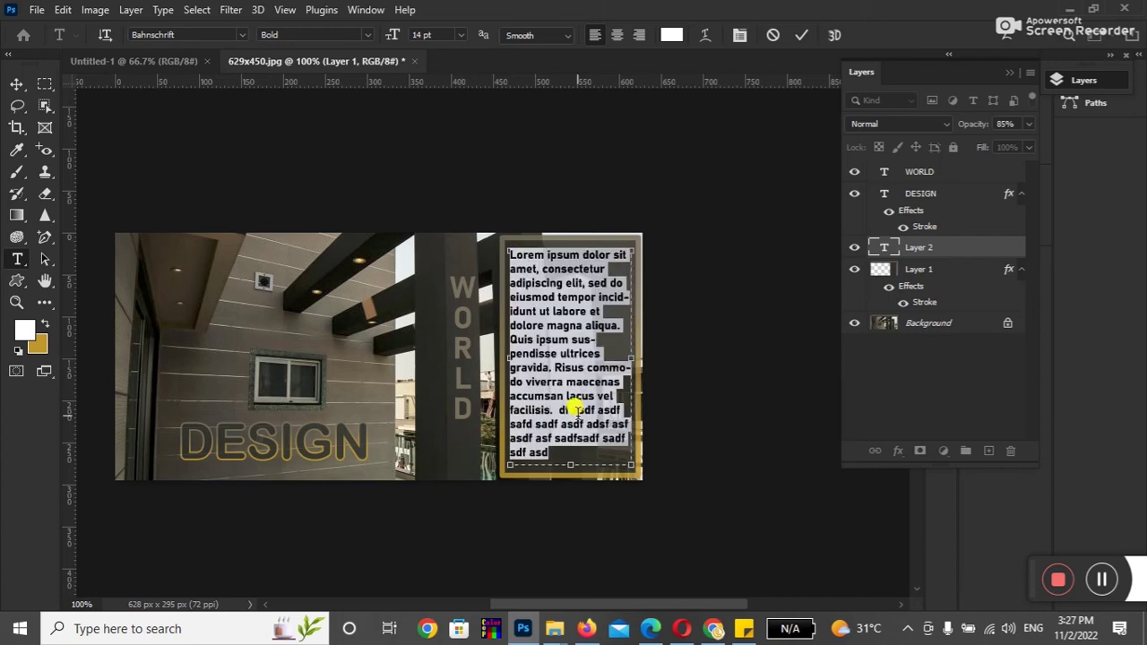
left_click(617, 36)
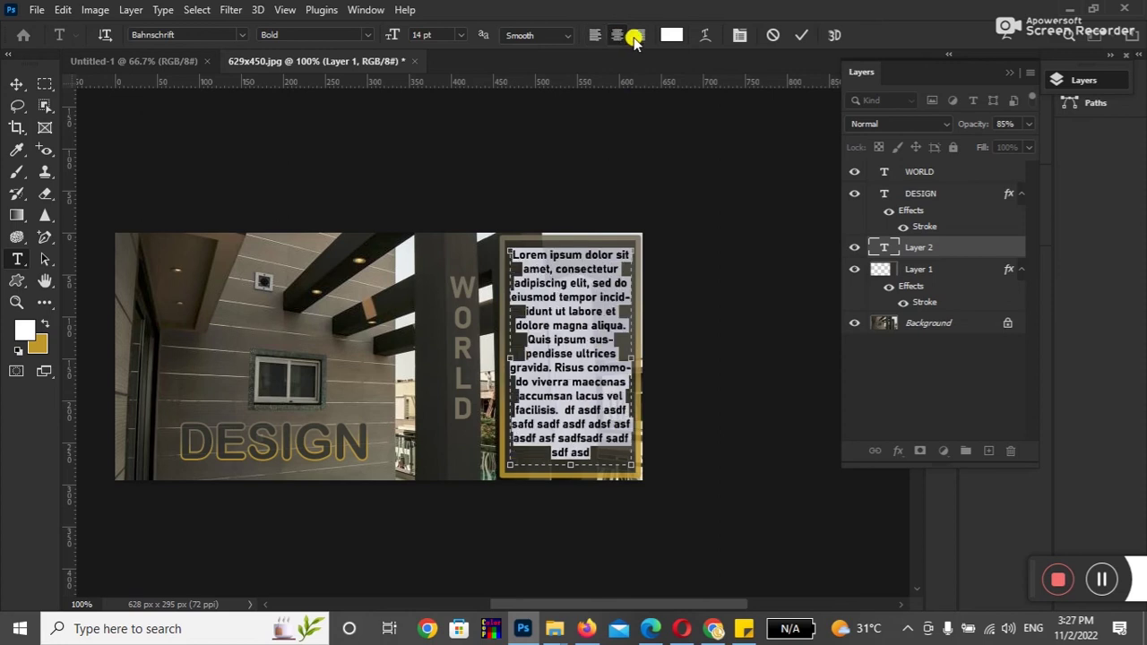
Try right and left alignment, then set the paragraph to Justify Last Left in the Paragraph panel.
left_click(639, 36)
left_click(595, 36)
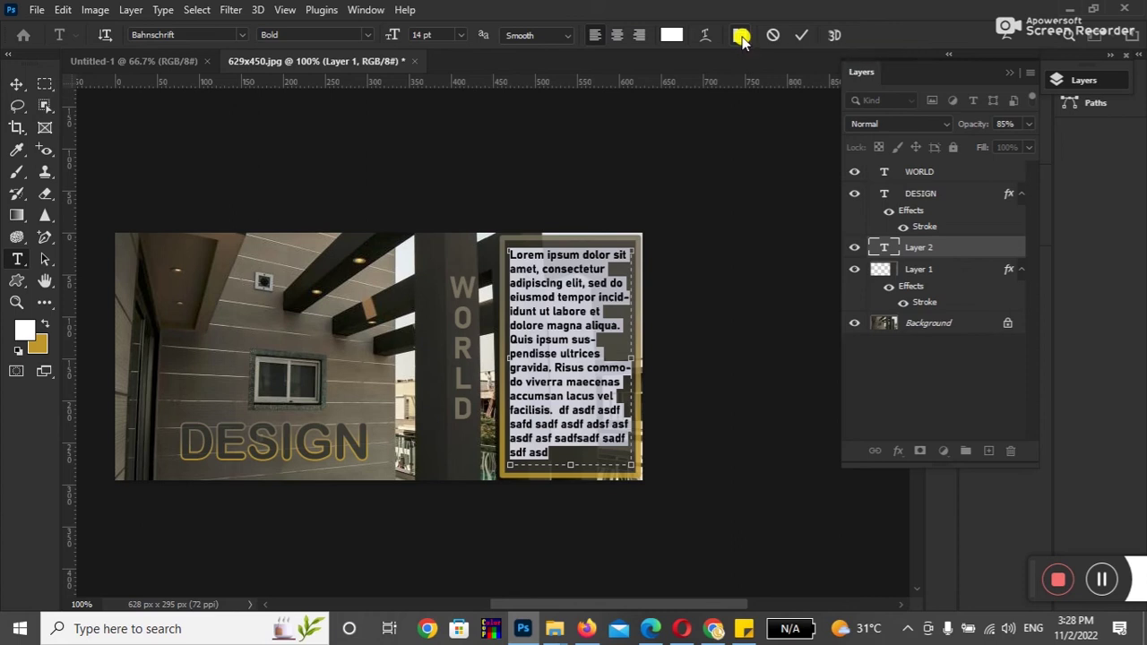
left_click(741, 36)
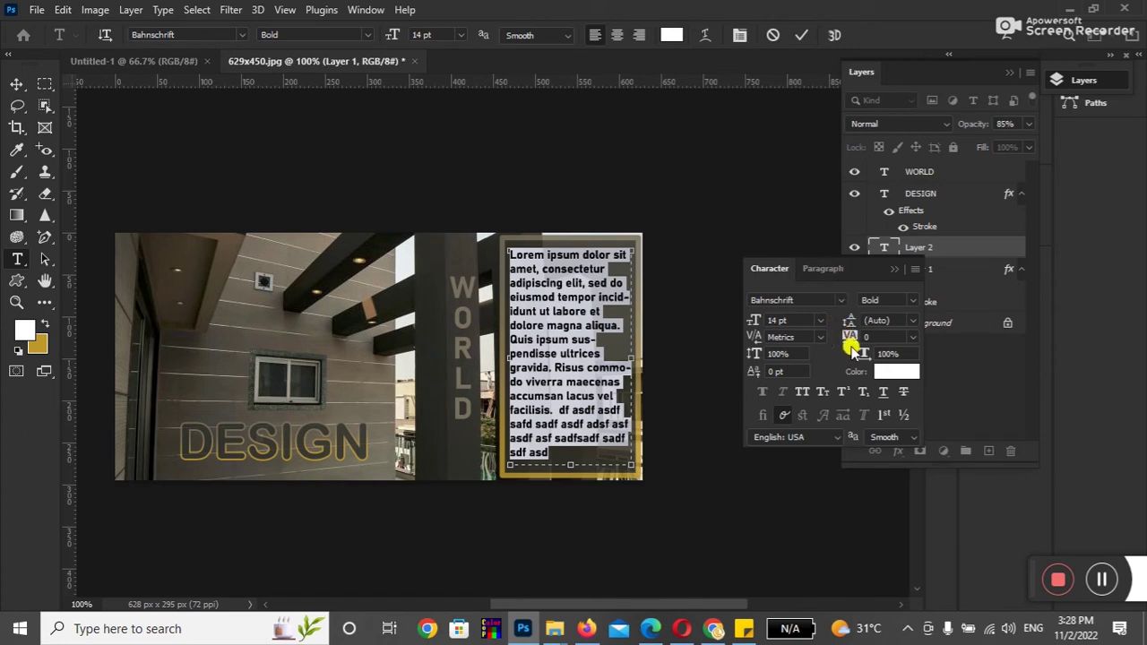
left_click(816, 270)
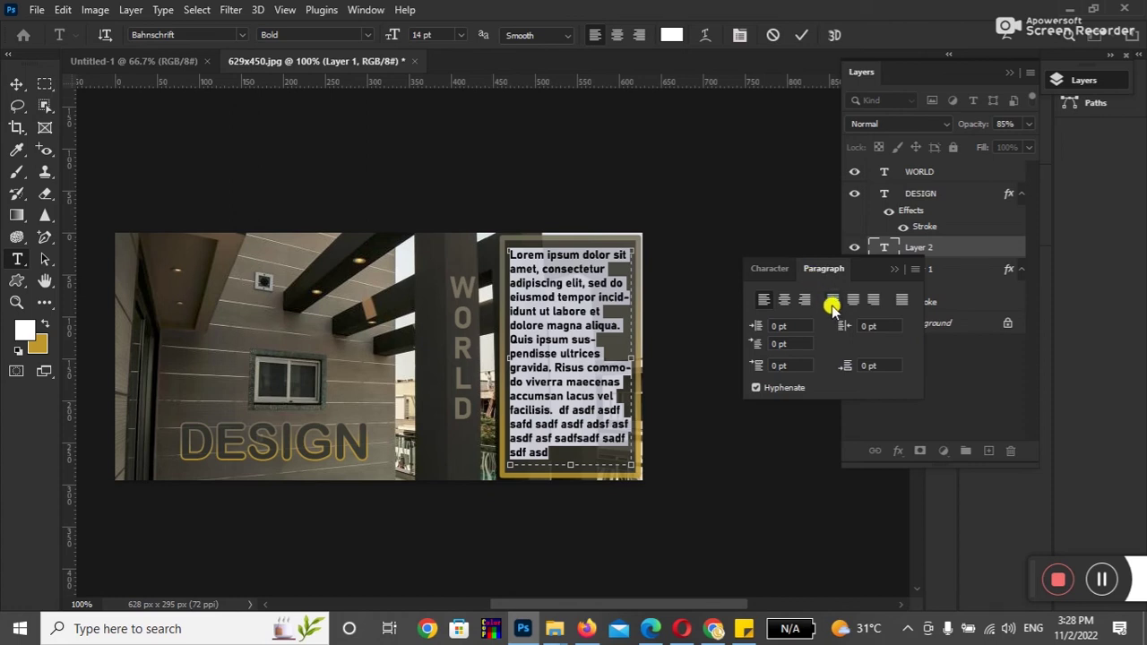
left_click(834, 303)
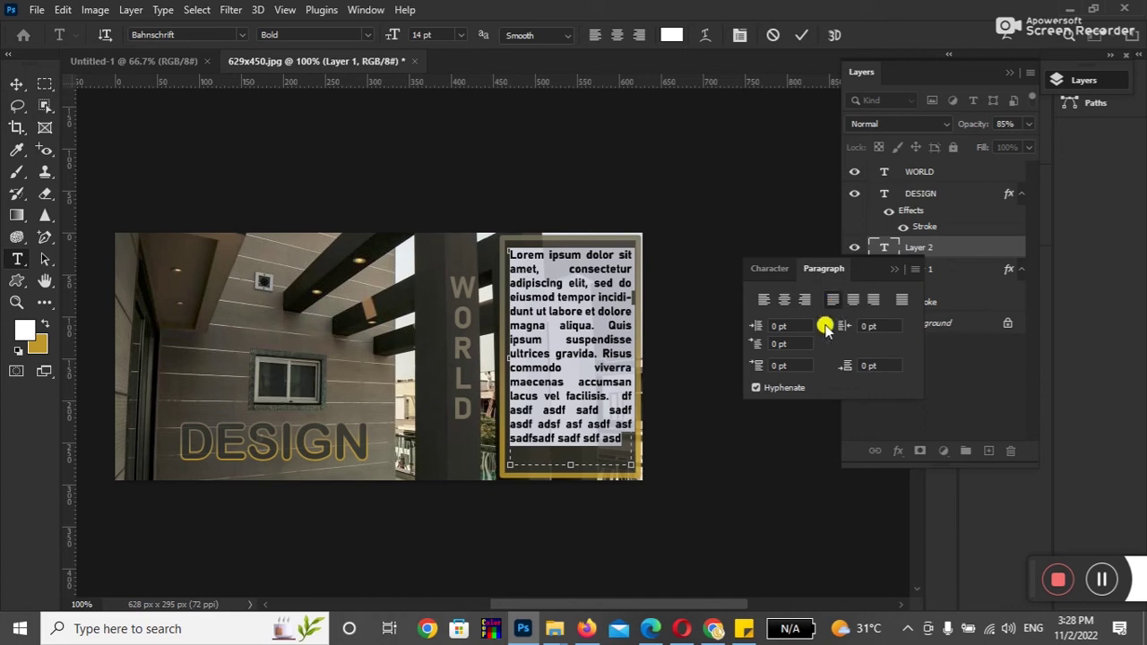
left_click(898, 267)
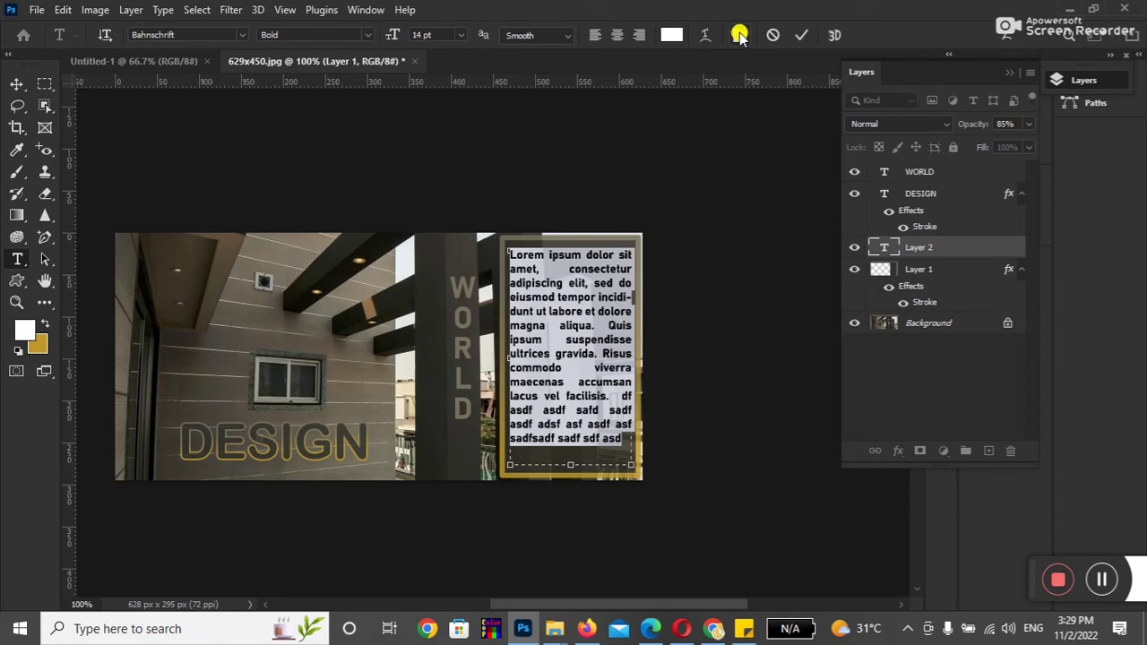
In the Character panel, raise the paragraph leading from 10 pt to 19 pt and switch Bahnschrift Bold to Regular.
left_click(739, 36)
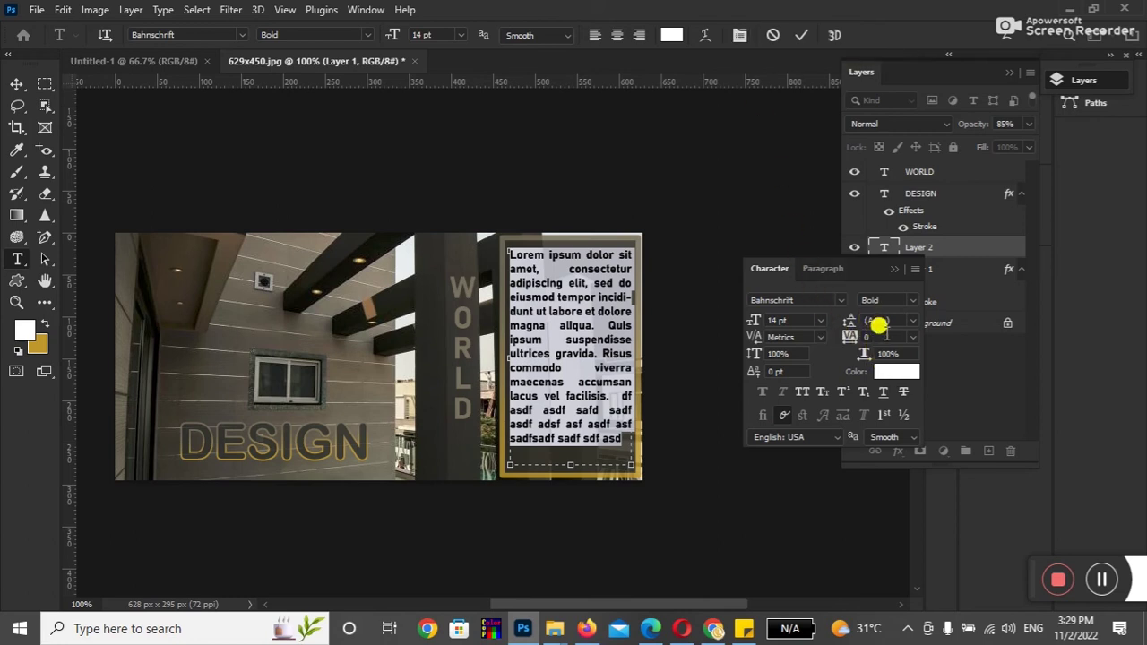
left_click(832, 268)
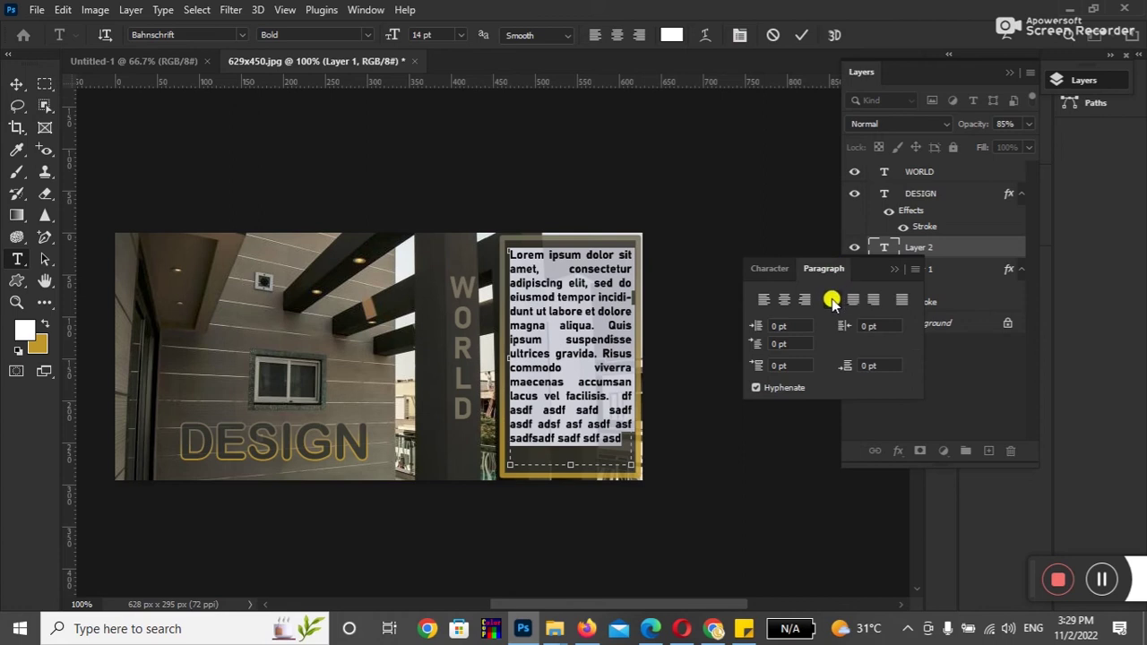
left_click(769, 269)
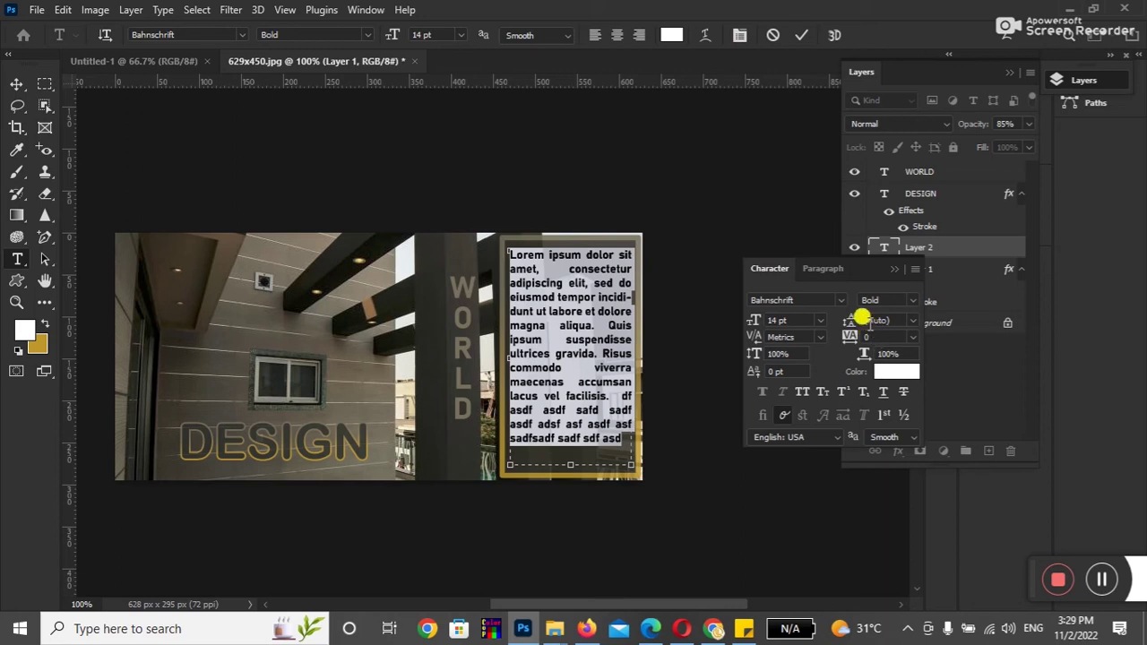
left_click(912, 320)
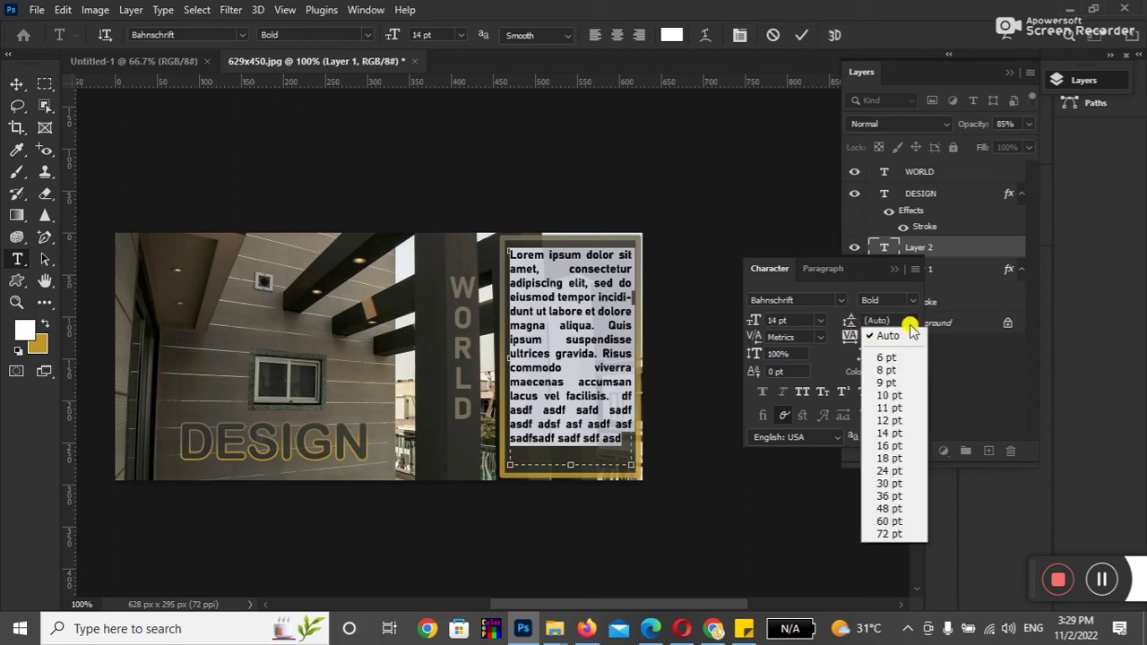
left_click(892, 395)
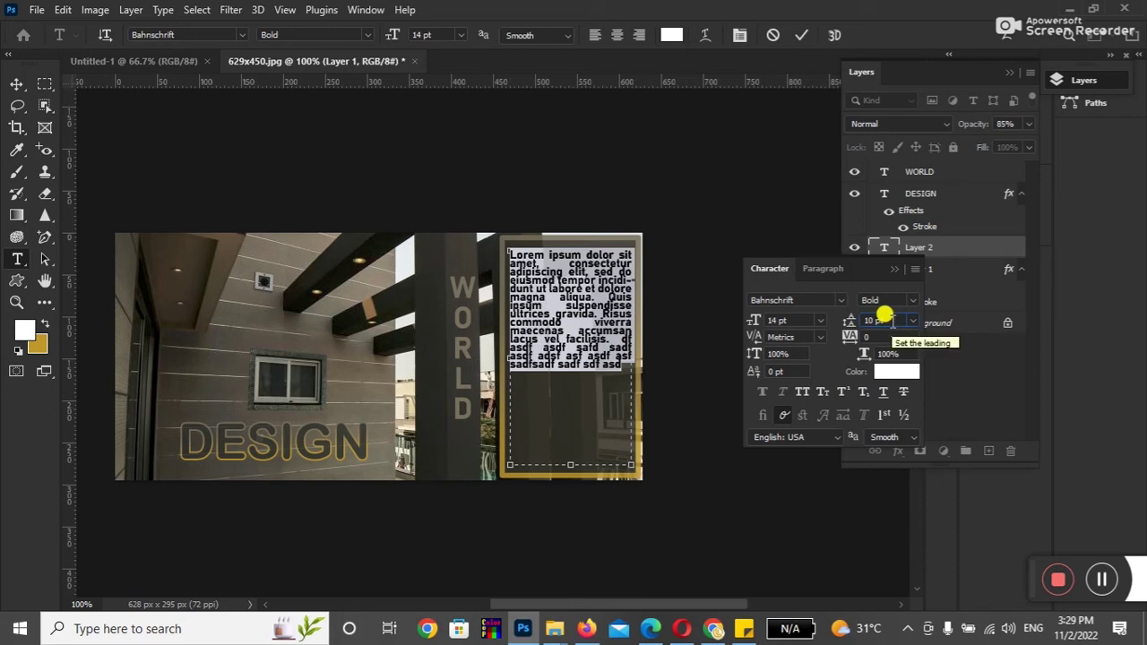
key("Up")
key("Up")
key("Up")
key("Up")
key("Up")
key("Up")
key("Up")
key("Up")
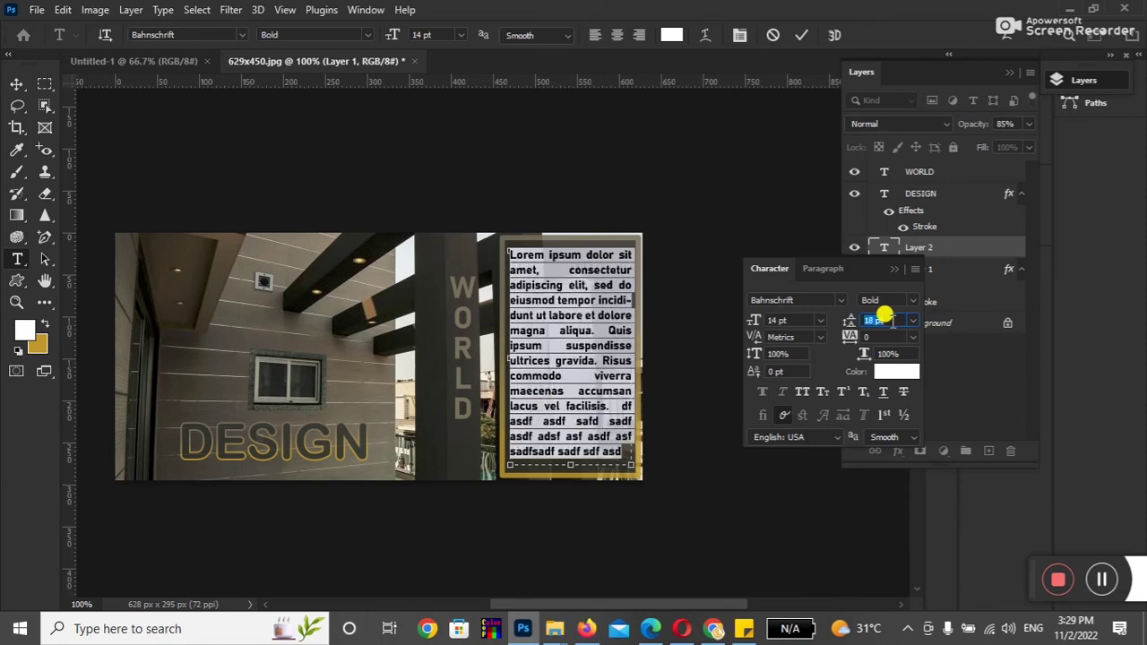
key("Up")
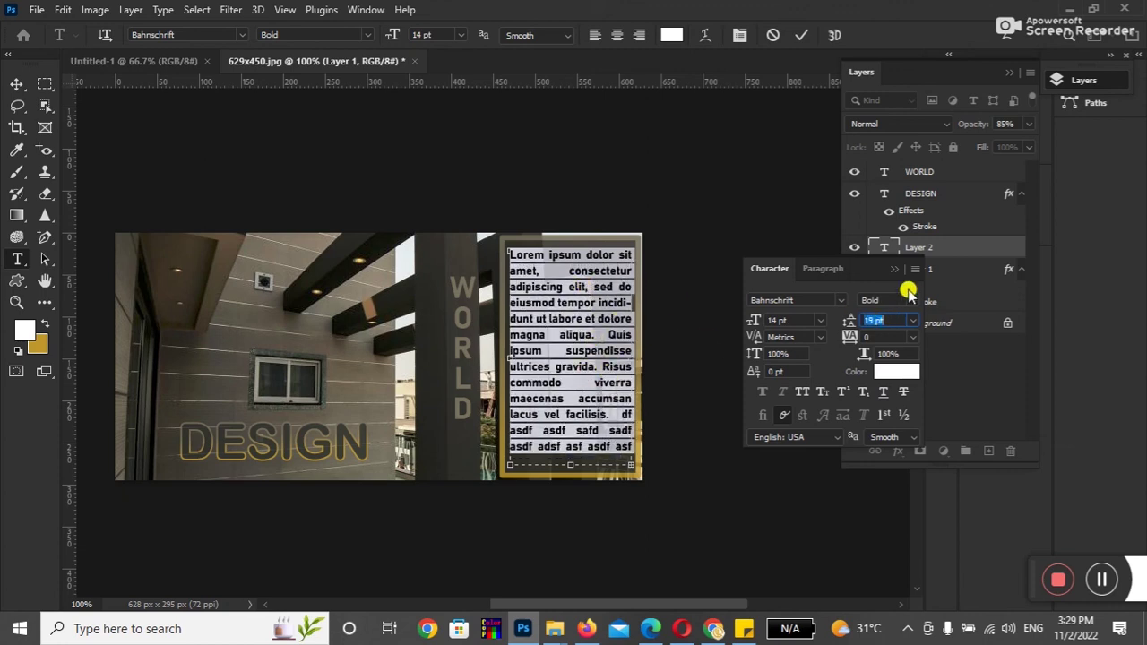
left_click(915, 303)
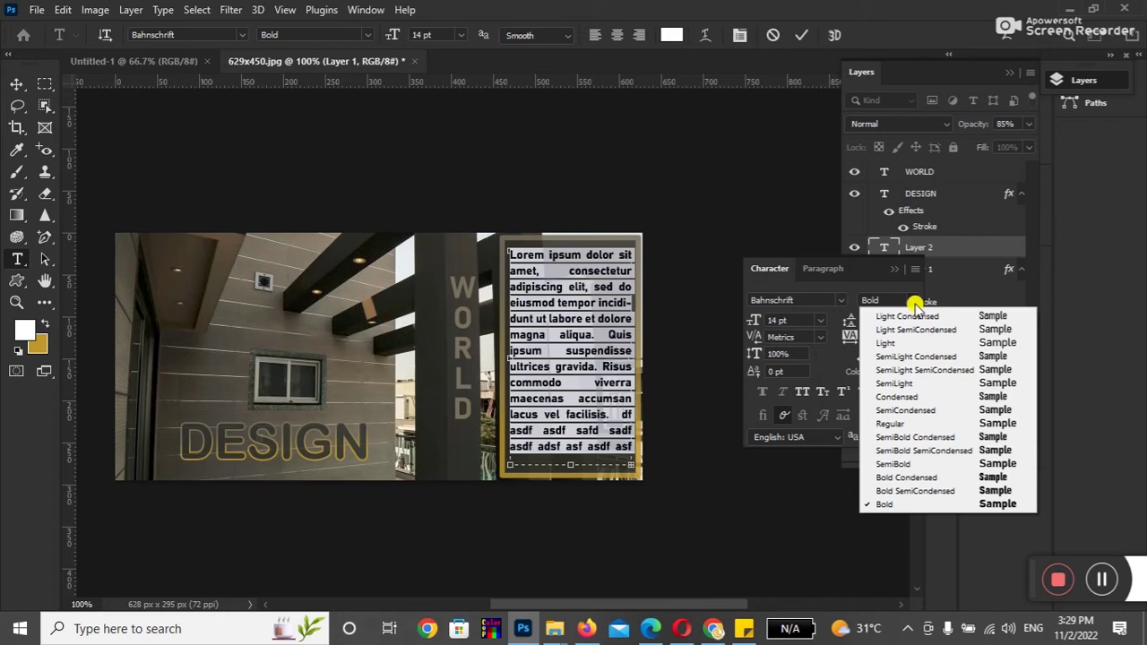
left_click(904, 425)
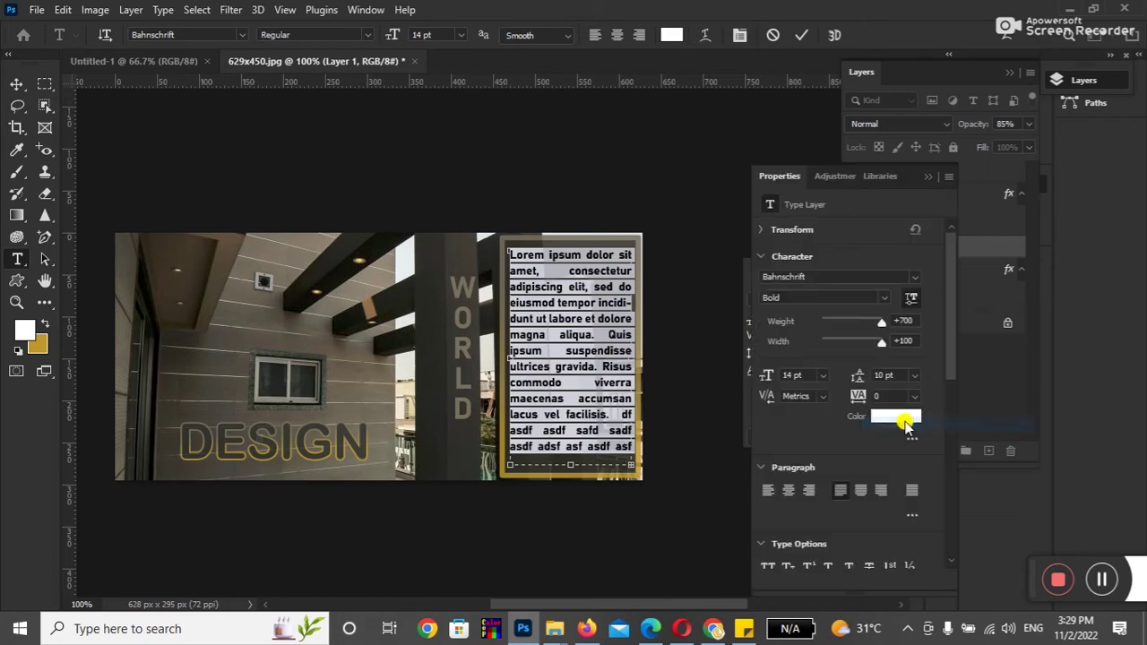
Rearrange the Properties panel tabs and return to the Character settings.
left_click_drag(787, 178, 778, 178)
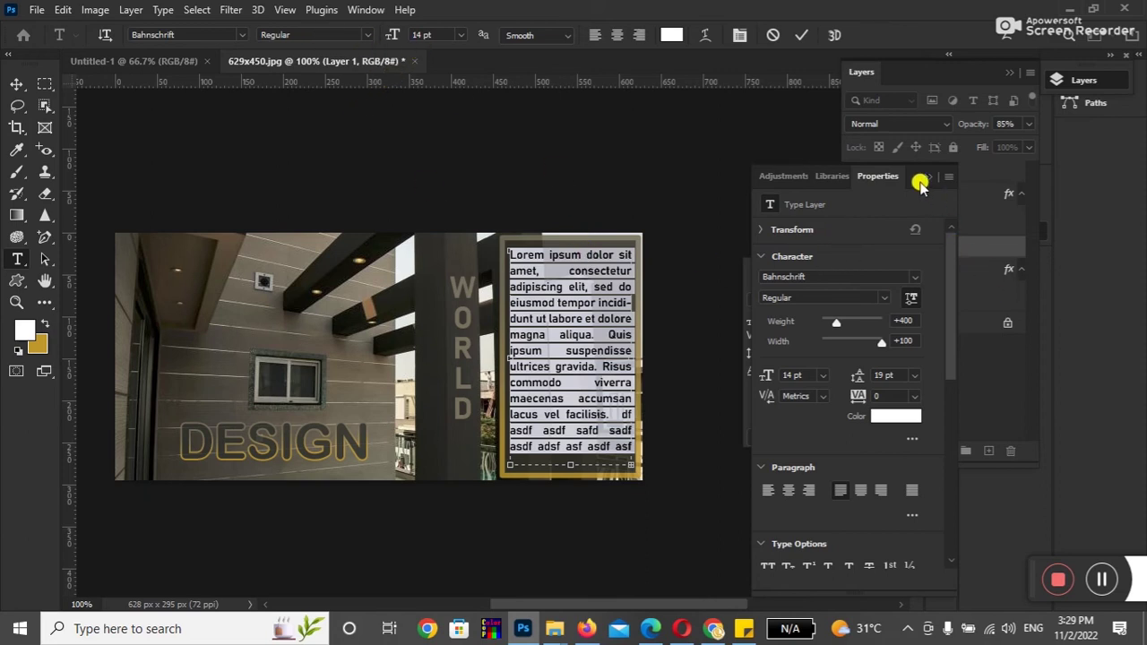
left_click(829, 176)
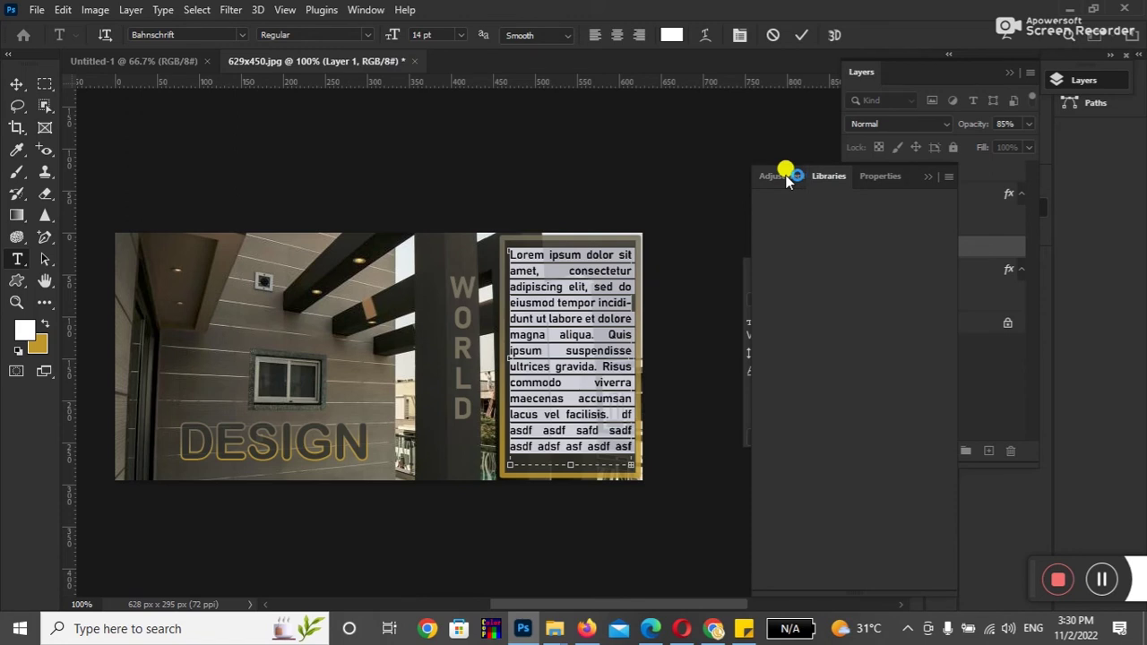
left_click(784, 176)
left_click(886, 175)
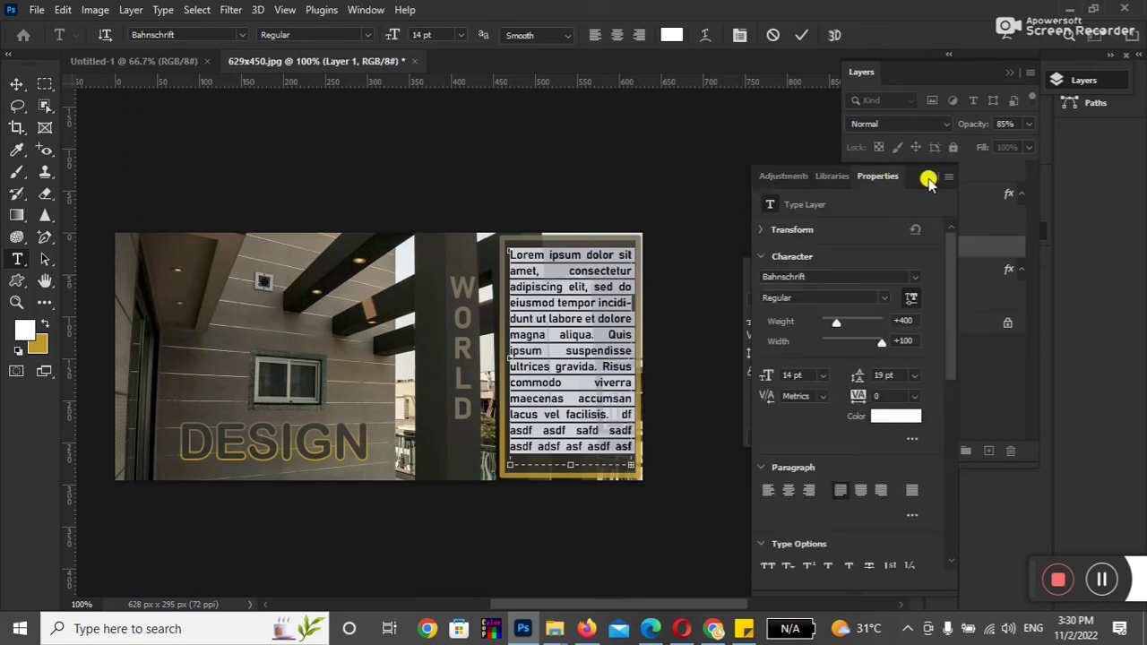
left_click(929, 176)
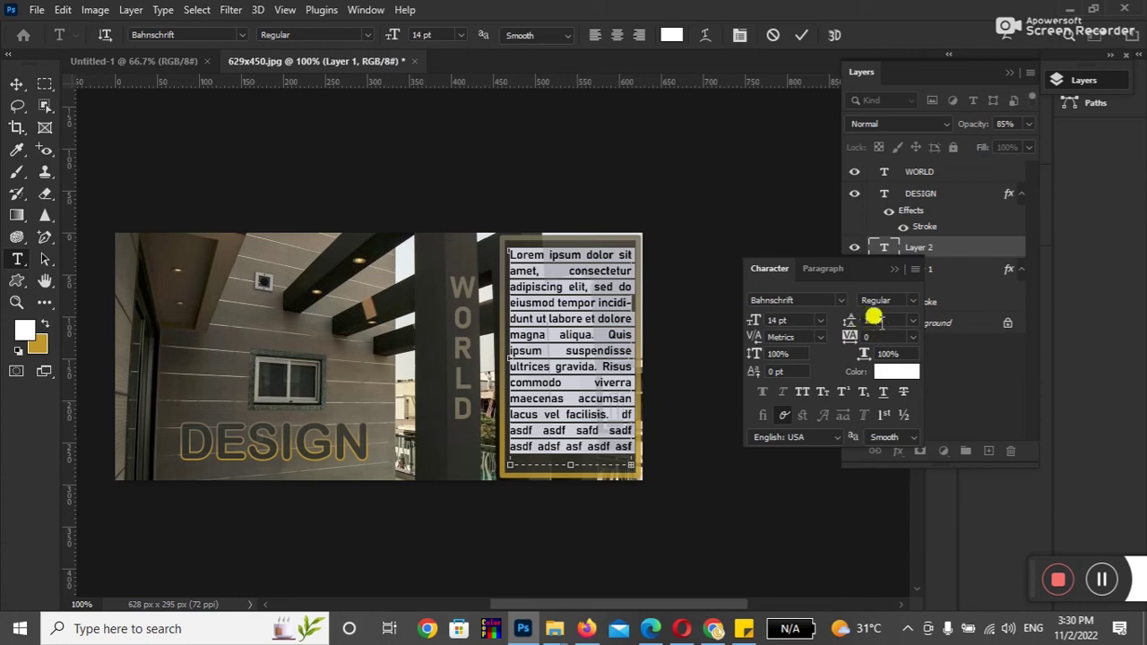
Commit the Lorem ipsum edit and nudge its text box a few pixels up and left.
left_click(17, 84)
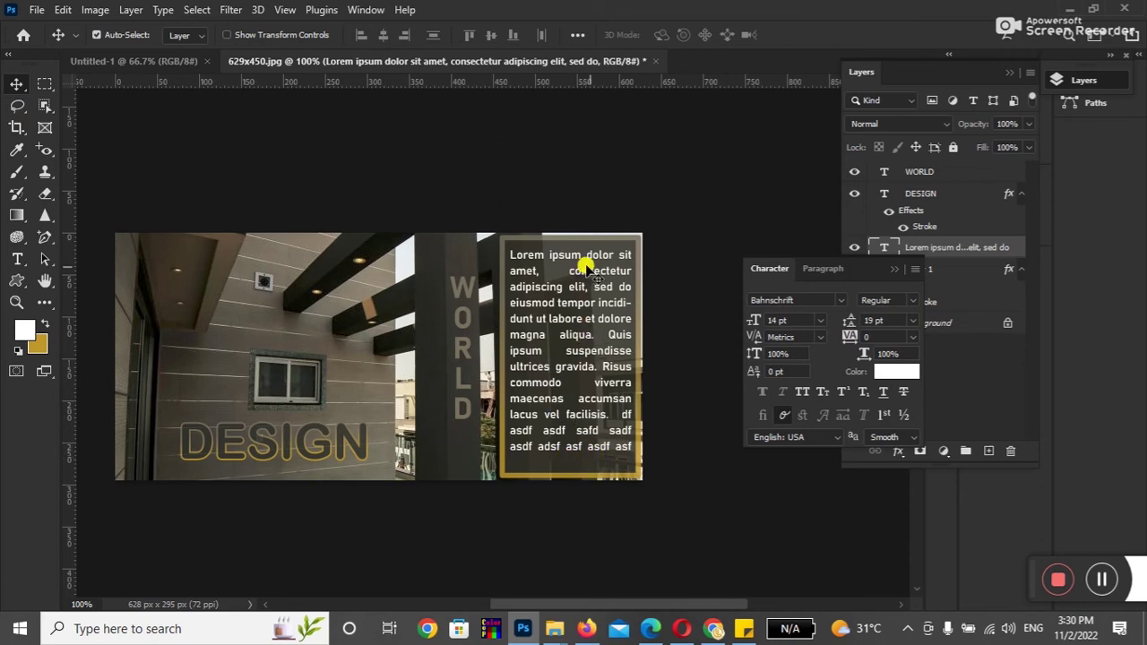
left_click_drag(581, 273, 579, 271)
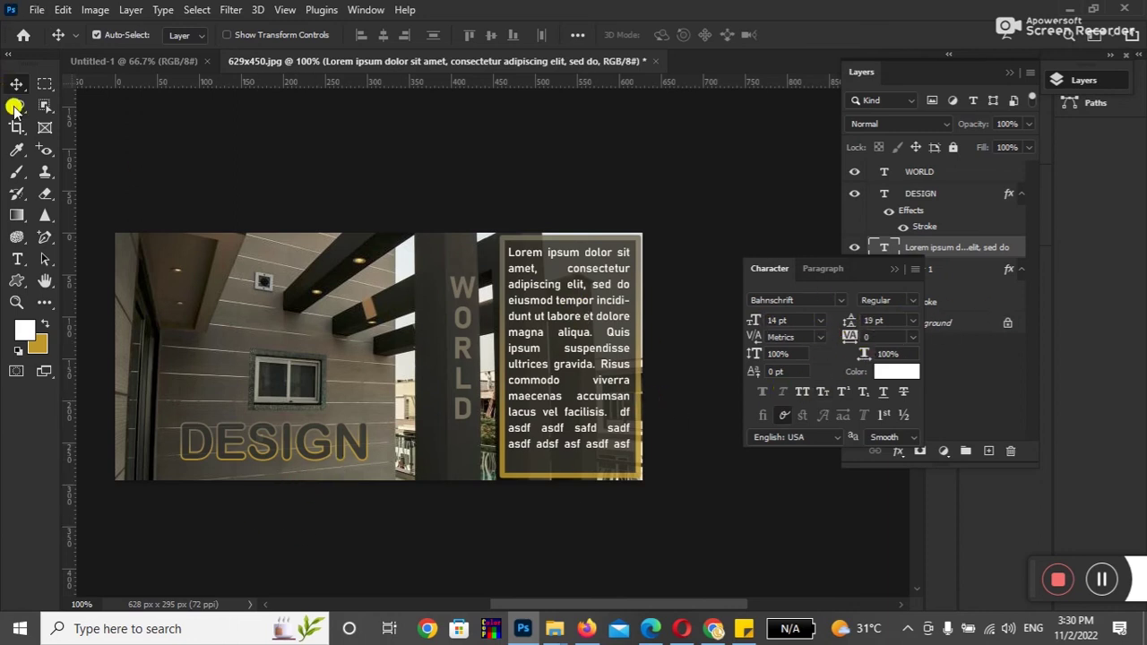
left_click(17, 259)
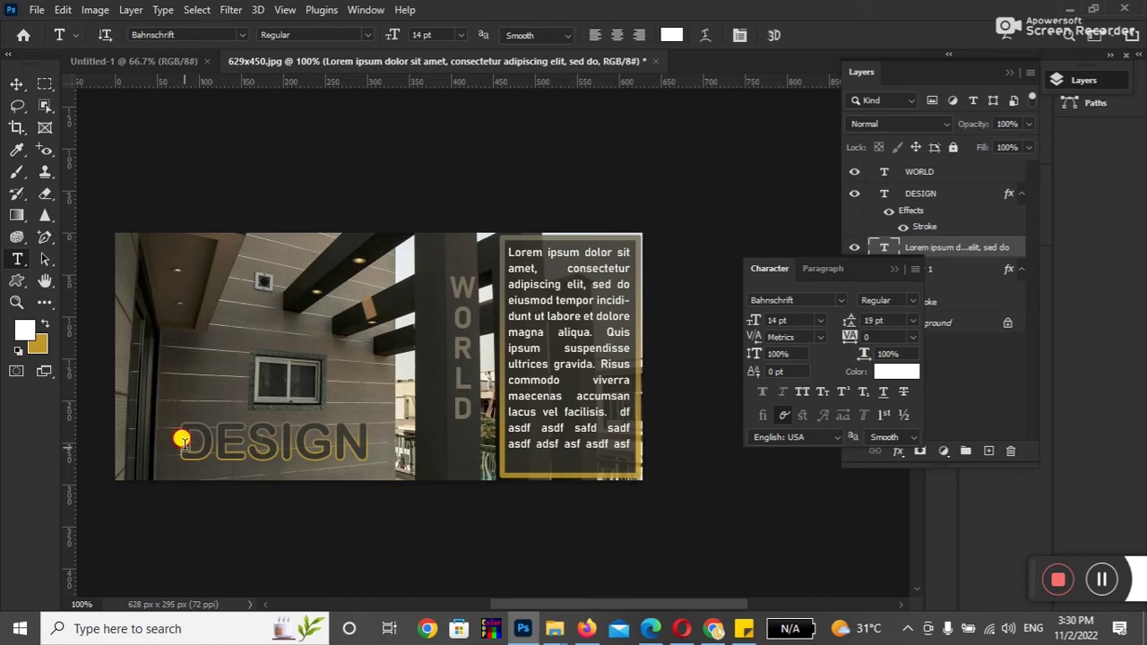
left_click_drag(182, 440, 374, 440)
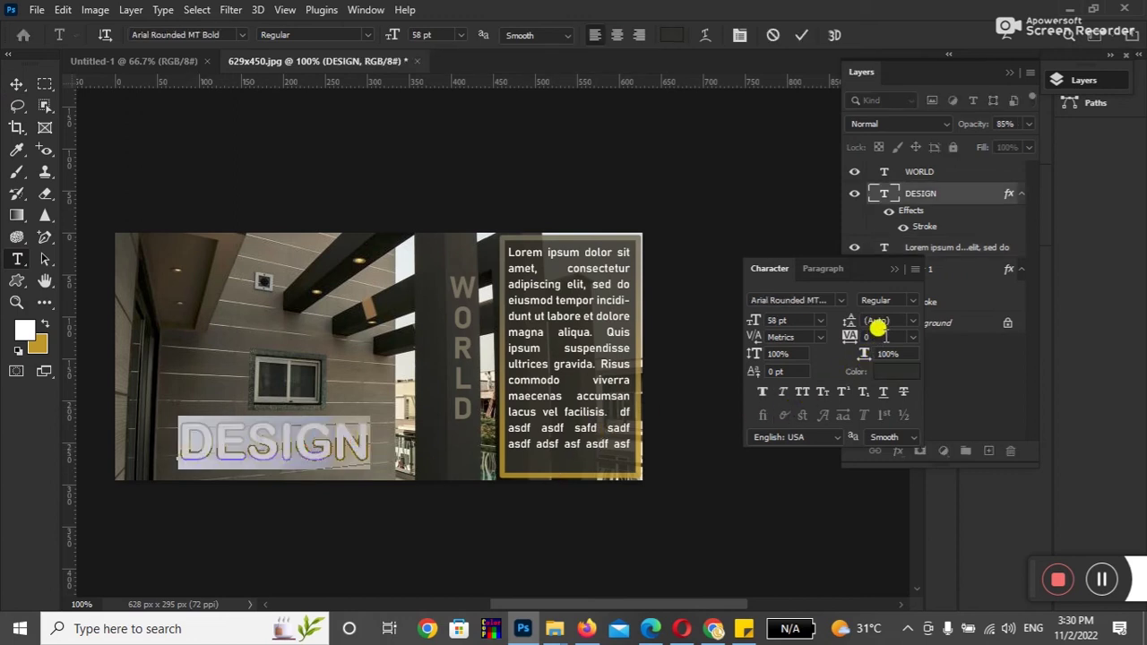
left_click(885, 336)
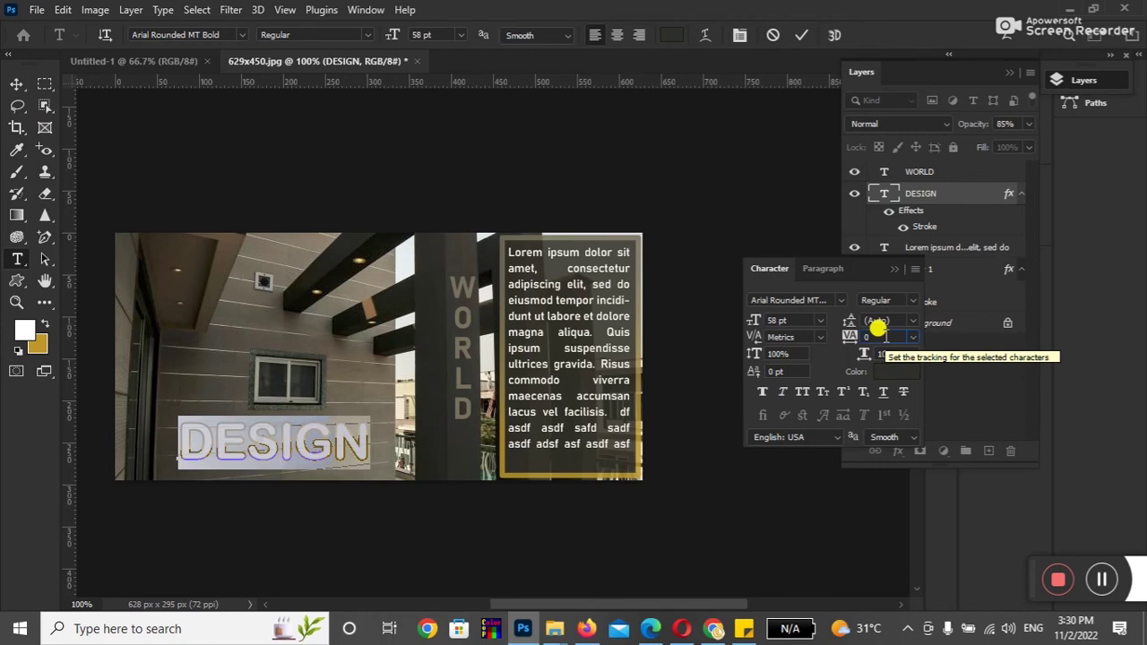
key("Up")
key("Up")
key("Up")
key("Up")
key("Up")
key("Up")
key("Up")
key("Up")
key("Up")
key("Up")
key("Up")
key("Up")
key("Up")
key("Up")
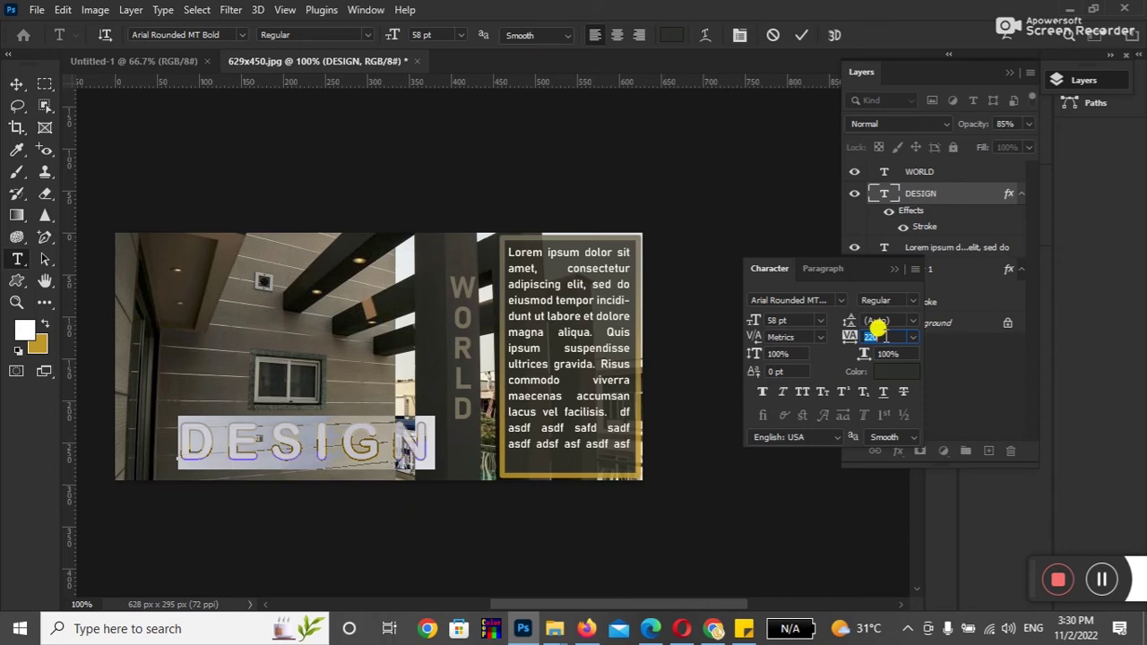
key("Down")
key("Down")
key("Down")
key("Down")
key("Down")
key("Down")
key("Down")
key("Down")
key("Down")
key("Down")
key("Down")
key("Down")
key("Up")
key("Up")
key("Up")
key("Up")
key("Up")
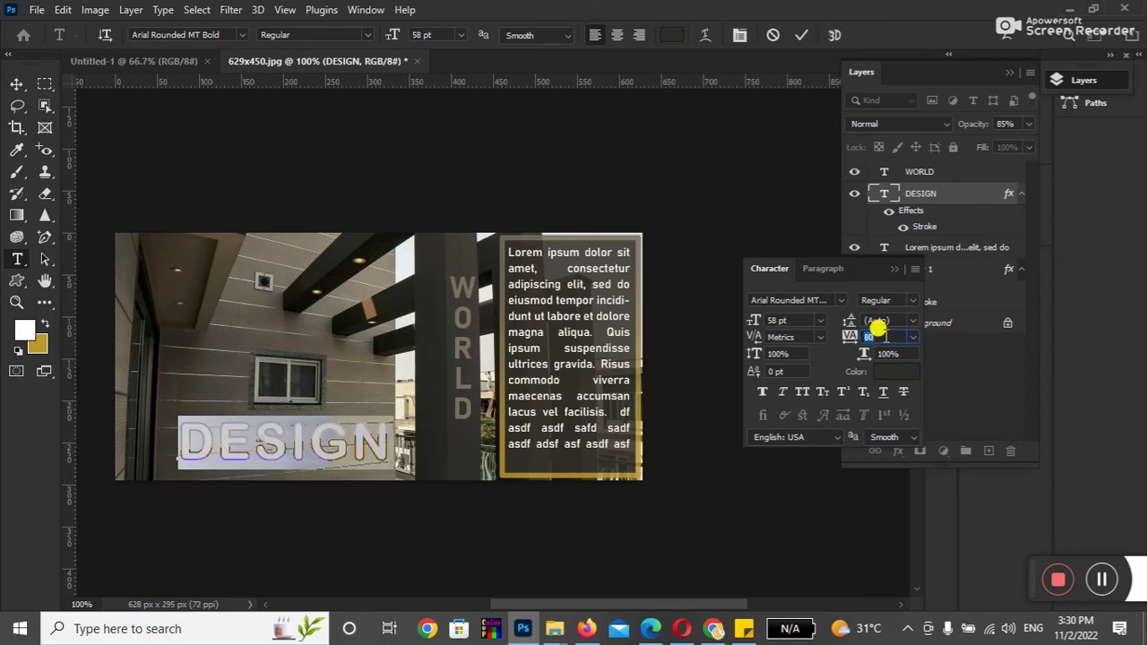
key("Up")
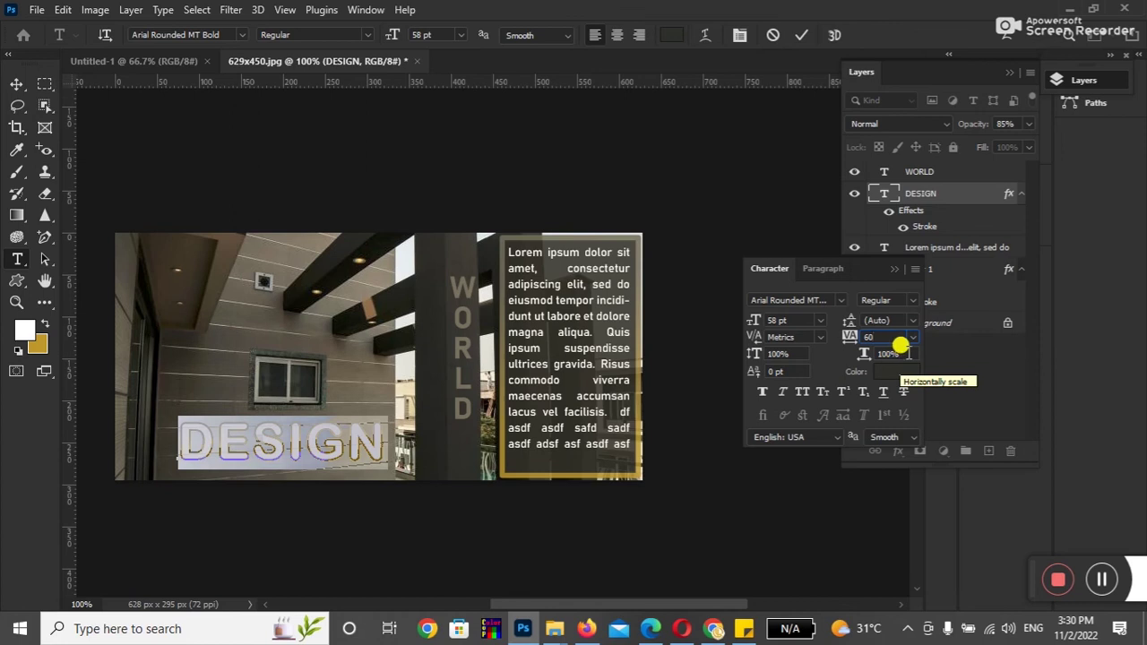
left_click(889, 353)
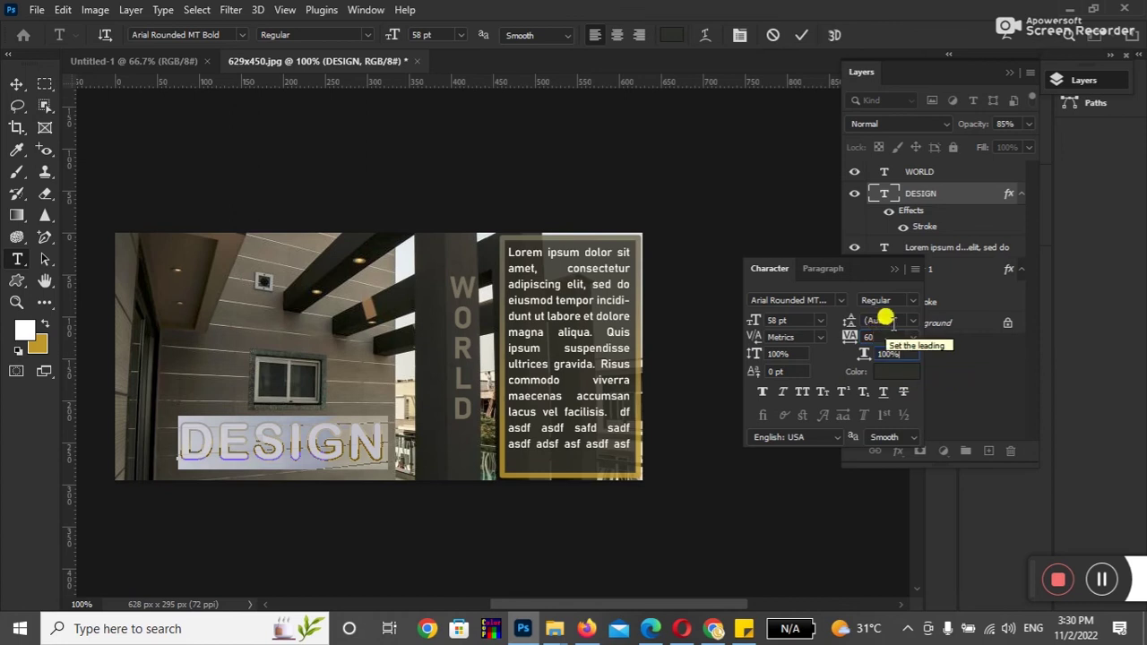
left_click(914, 337)
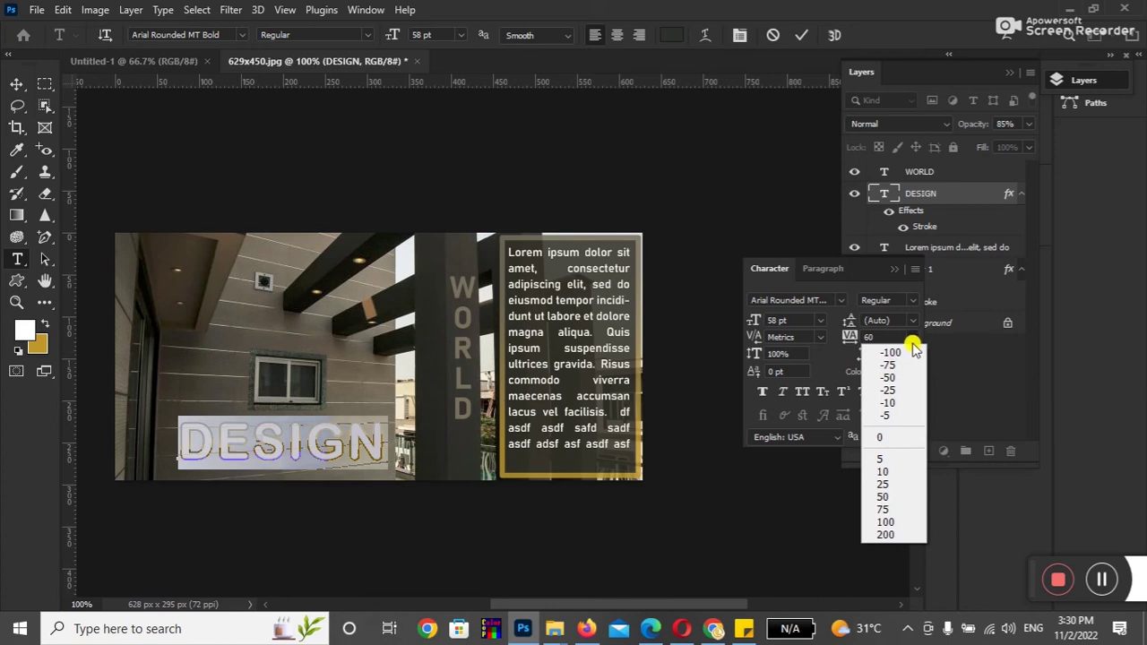
left_click(881, 437)
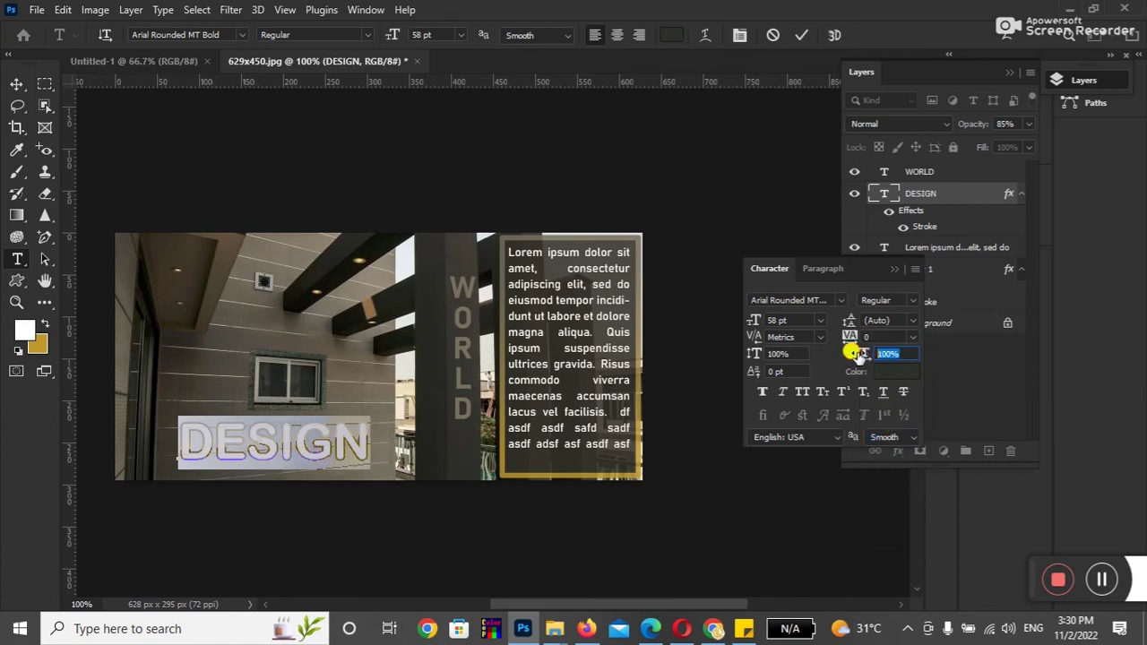
key("Up")
key("Up")
key("Up")
key("Up")
key("Up")
key("Up")
key("Up")
key("Up")
key("Up")
key("Up")
key("Up")
key("Up")
key("Up")
key("Up")
key("Down")
key("Down")
key("Down")
key("Down")
key("Down")
key("Down")
key("Down")
key("Down")
key("Down")
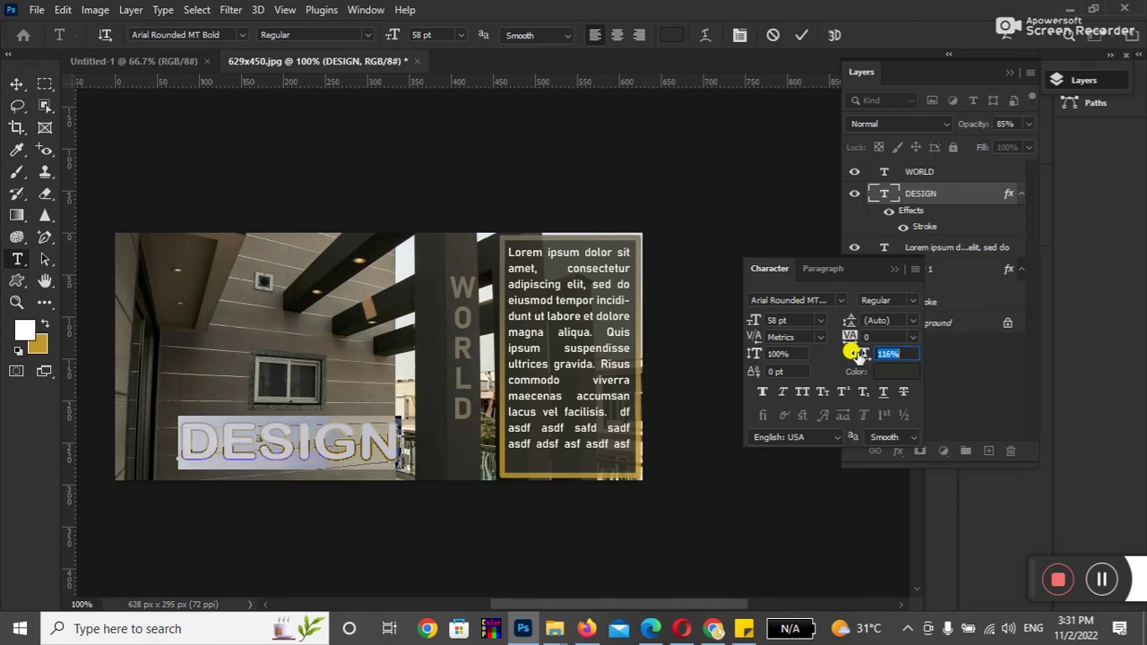
type("100")
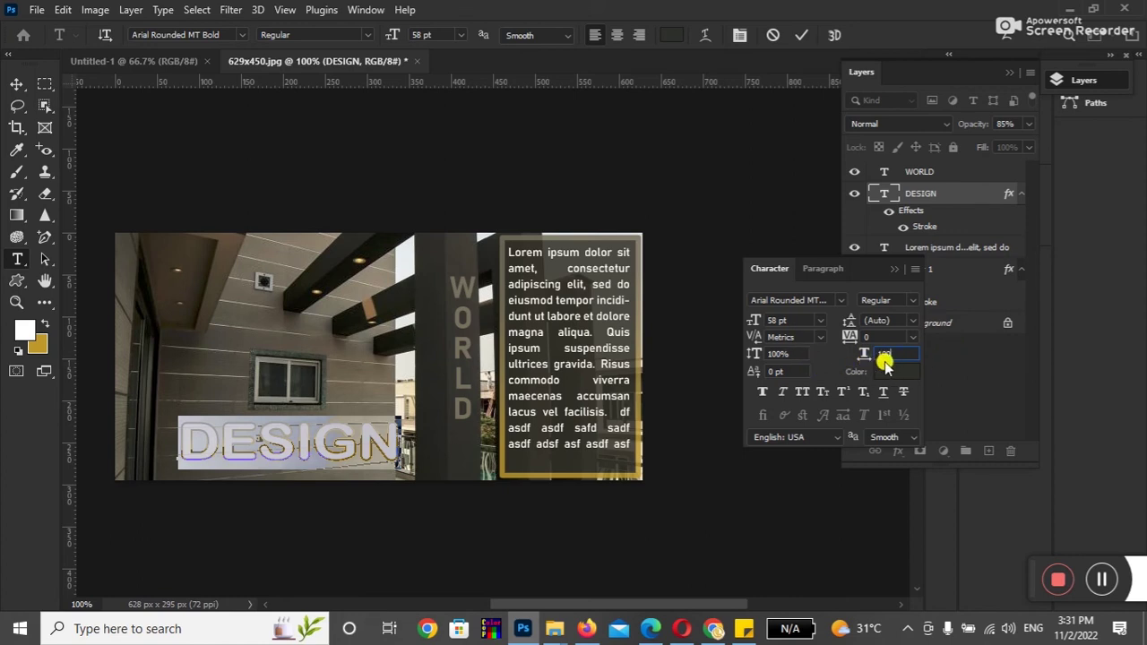
left_click(794, 316)
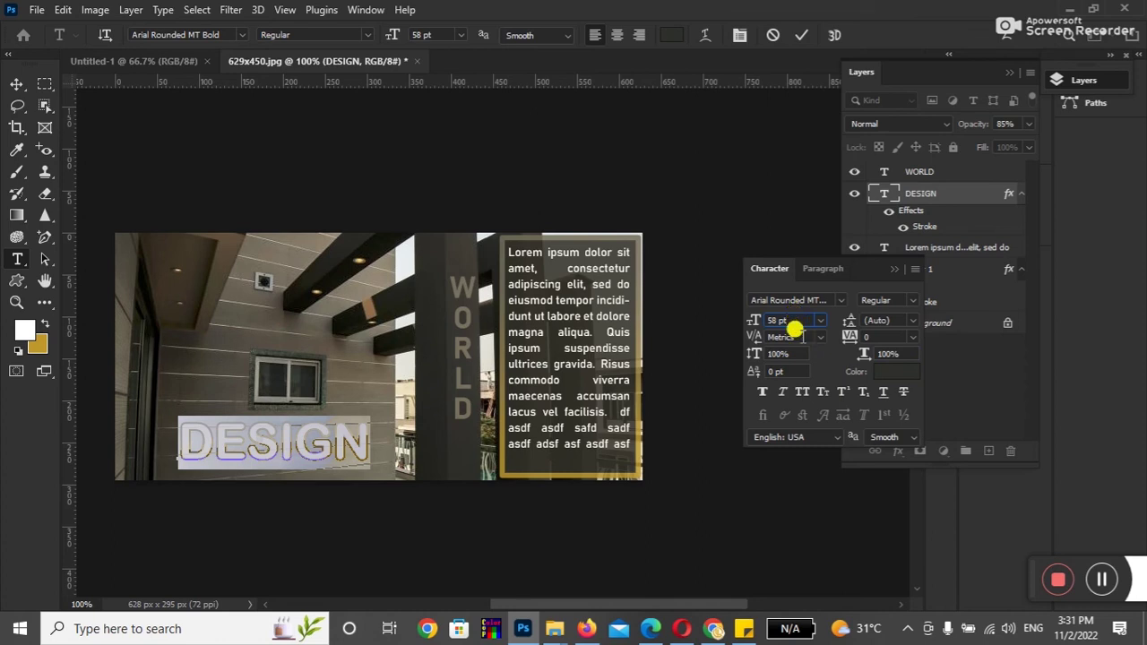
left_click(817, 337)
left_click(818, 339)
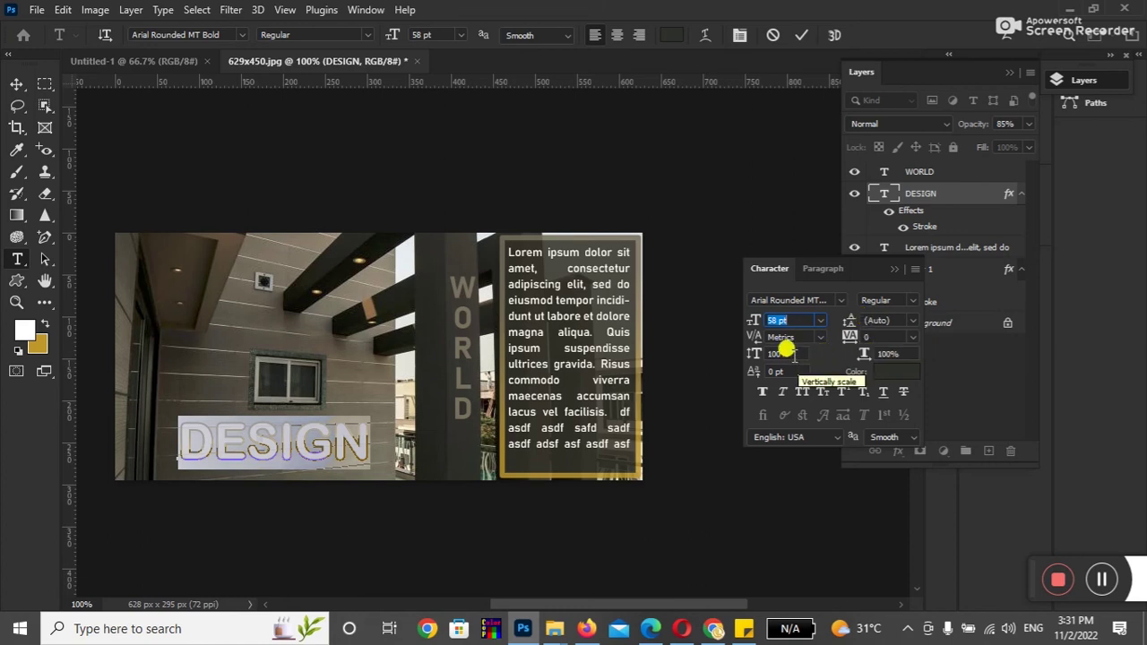
left_click(755, 353)
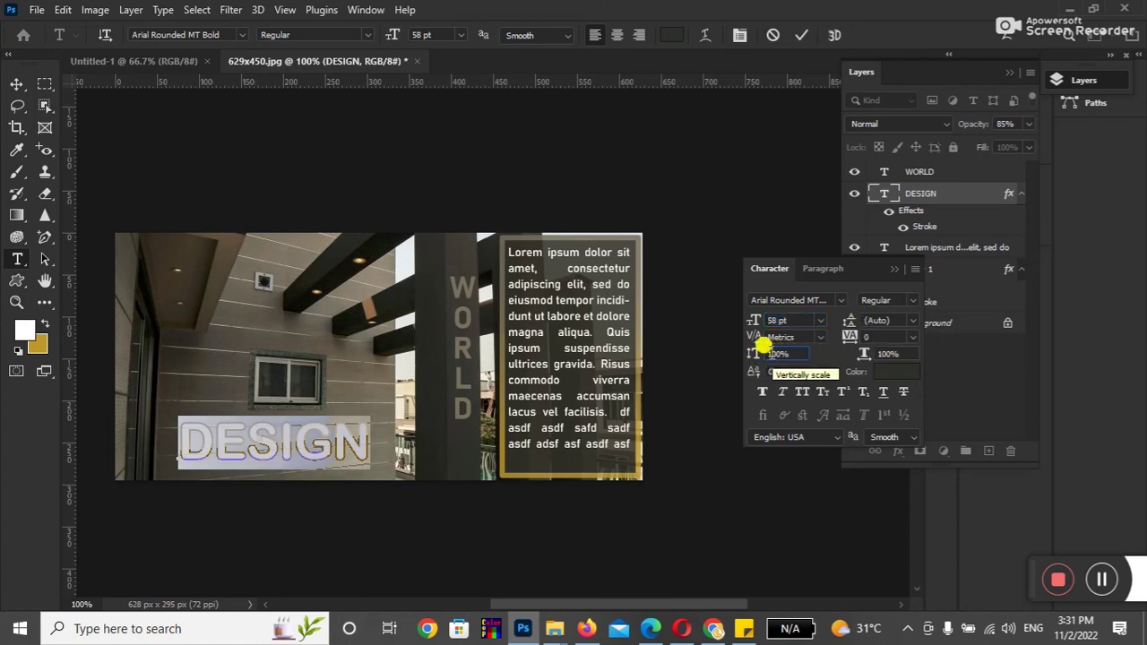
left_click_drag(781, 352, 742, 352)
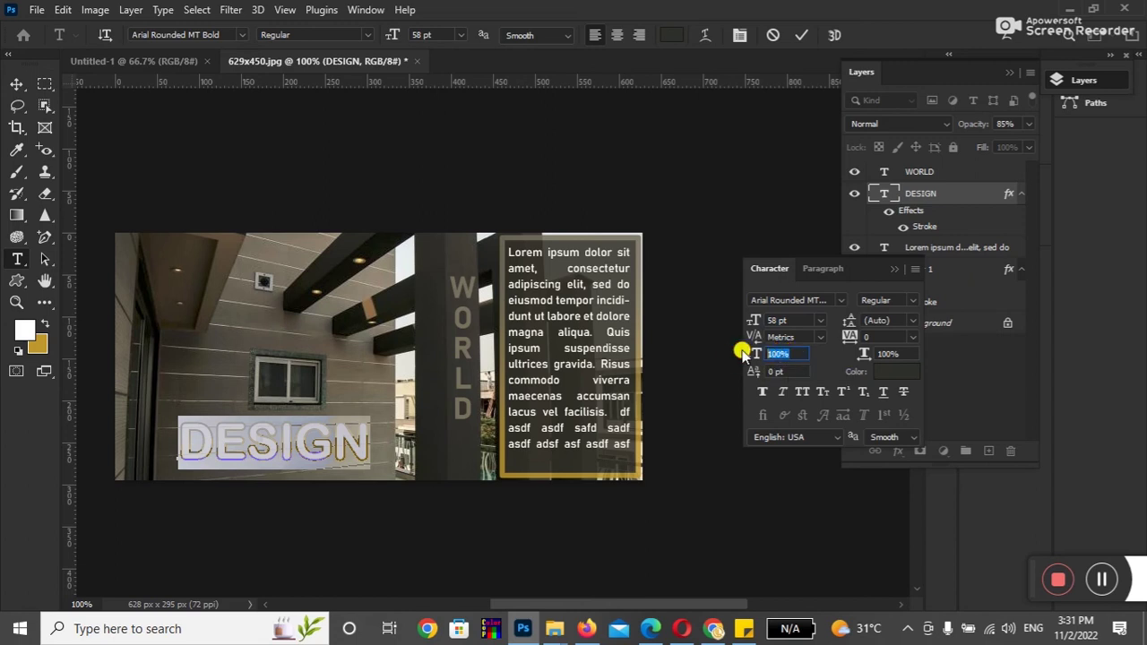
type("150")
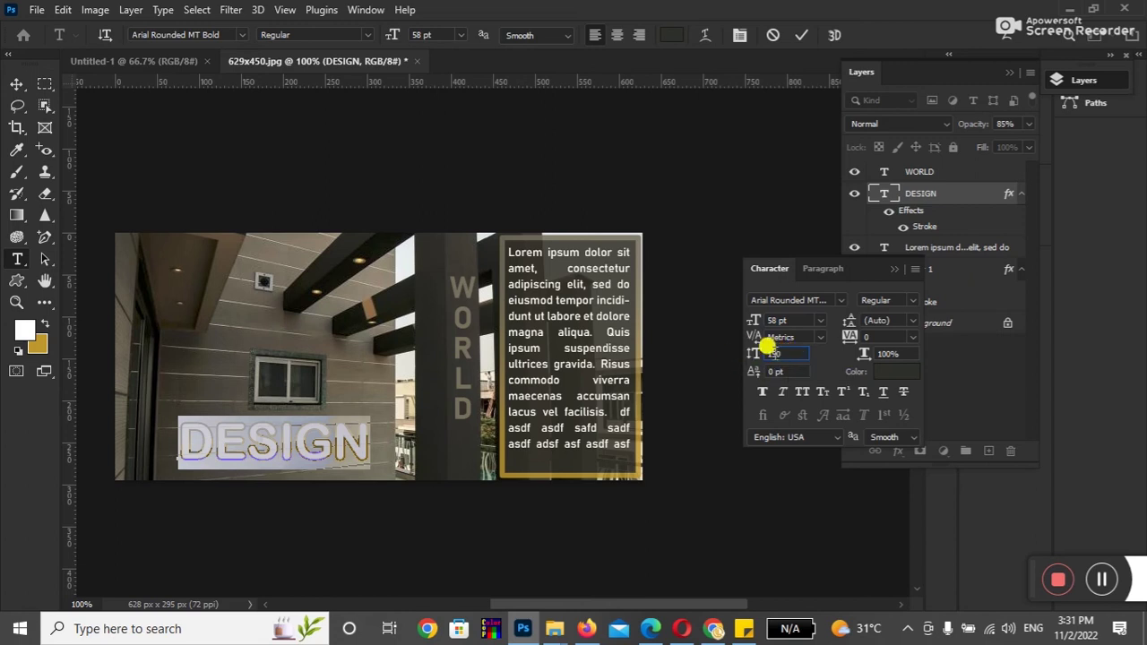
left_click(784, 370)
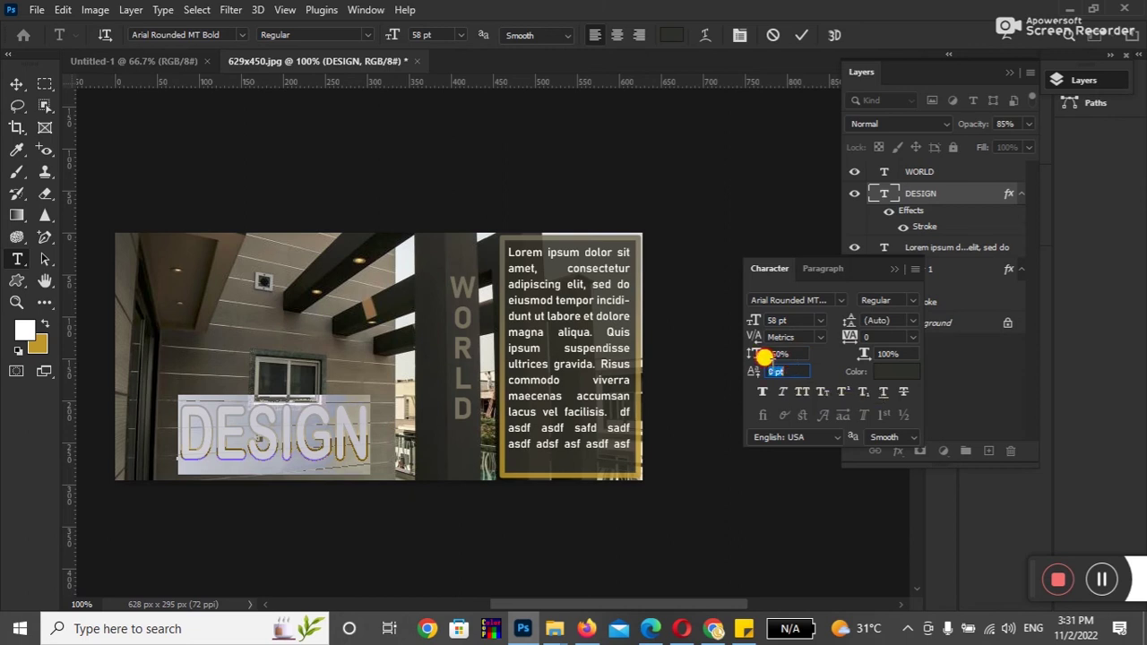
left_click(780, 354)
type("1")
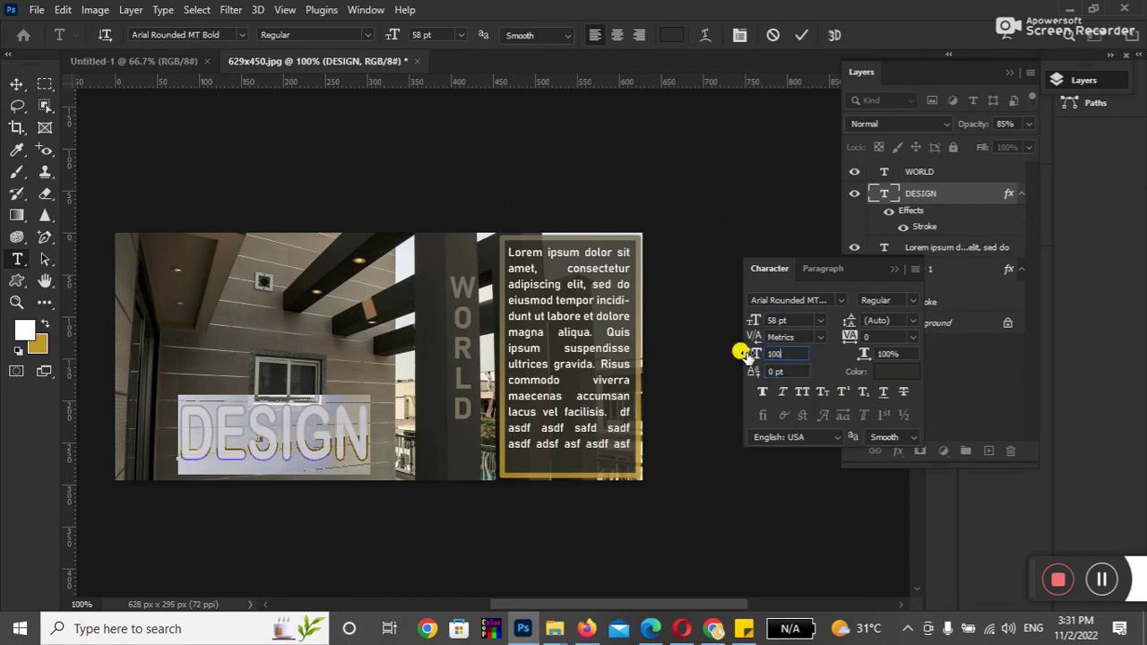
left_click(787, 370)
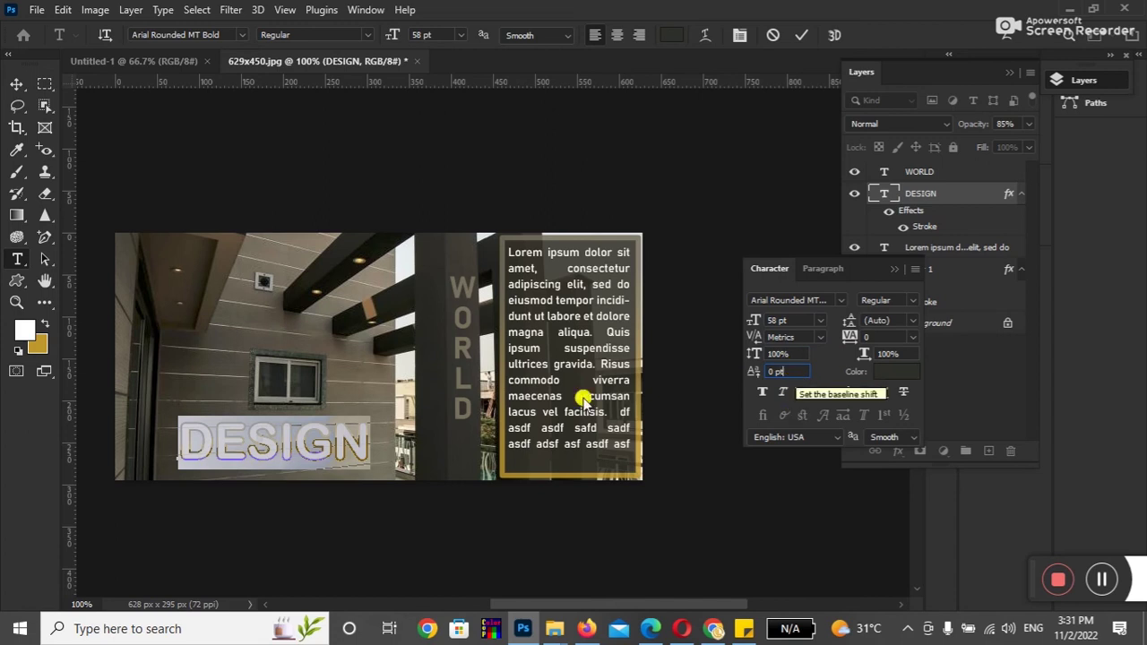
left_click(300, 455)
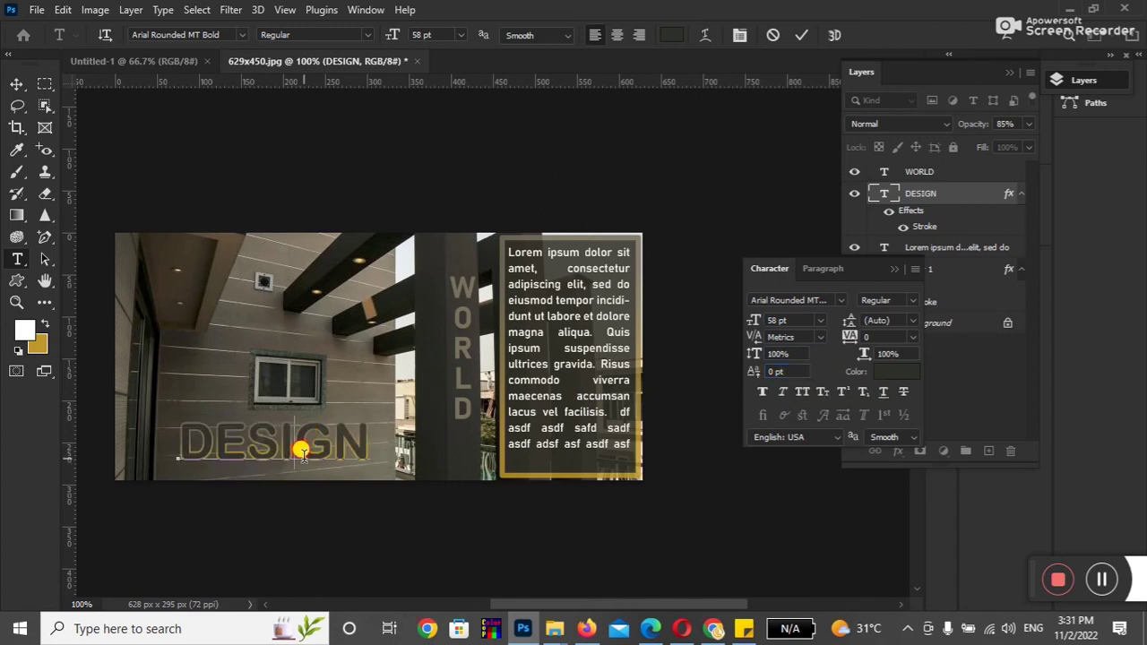
Test baseline shift on the G in DESIGN, leaving it back on the baseline.
left_click_drag(301, 453, 332, 453)
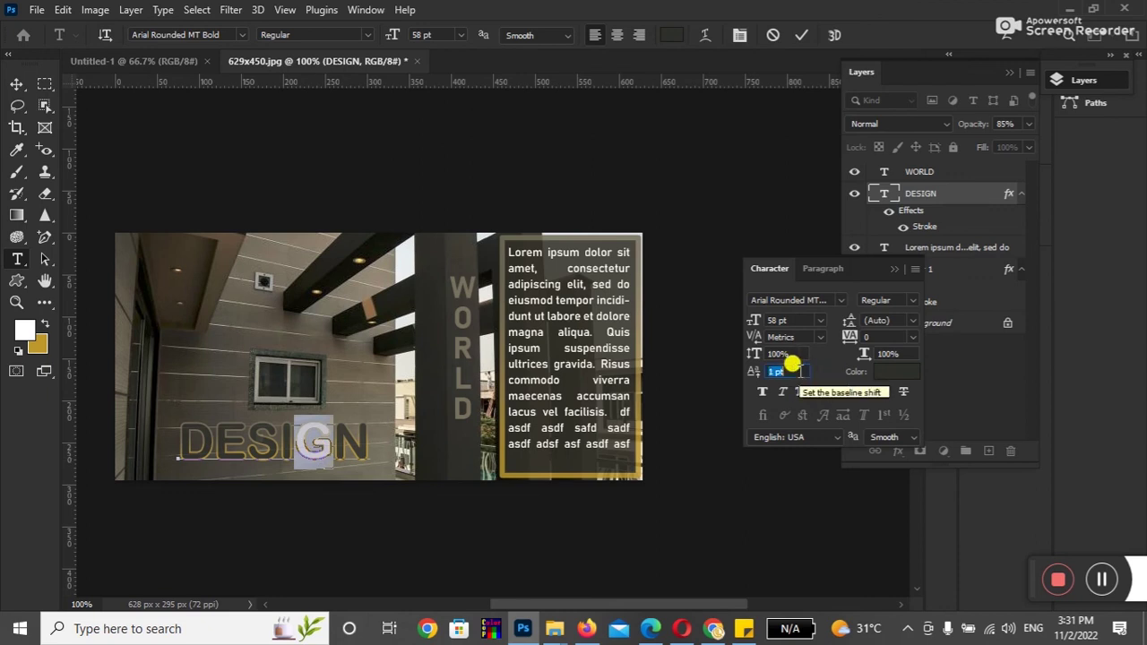
key("Up")
key("Up")
key("Up")
key("Up")
key("Up")
key("Up")
key("Up")
key("Up")
key("Up")
key("Up")
key("Up")
key("Up")
key("Down")
key("Down")
key("Down")
key("Down")
key("Down")
key("Down")
key("Down")
key("Down")
key("Down")
key("Down")
key("Down")
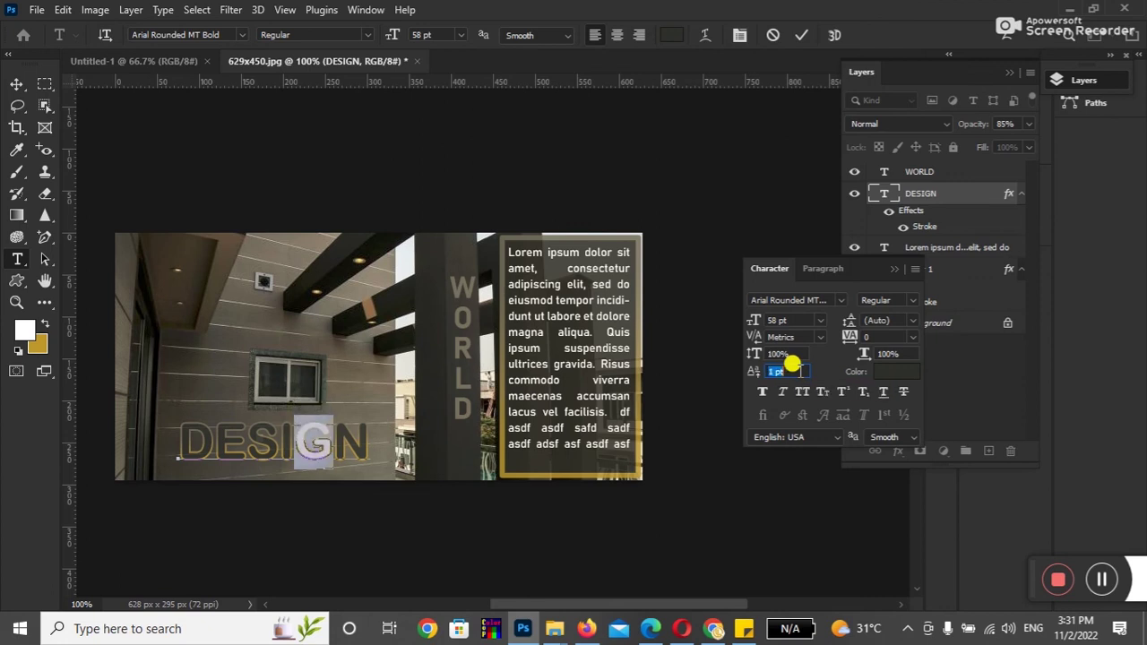
key("Down")
key("Up")
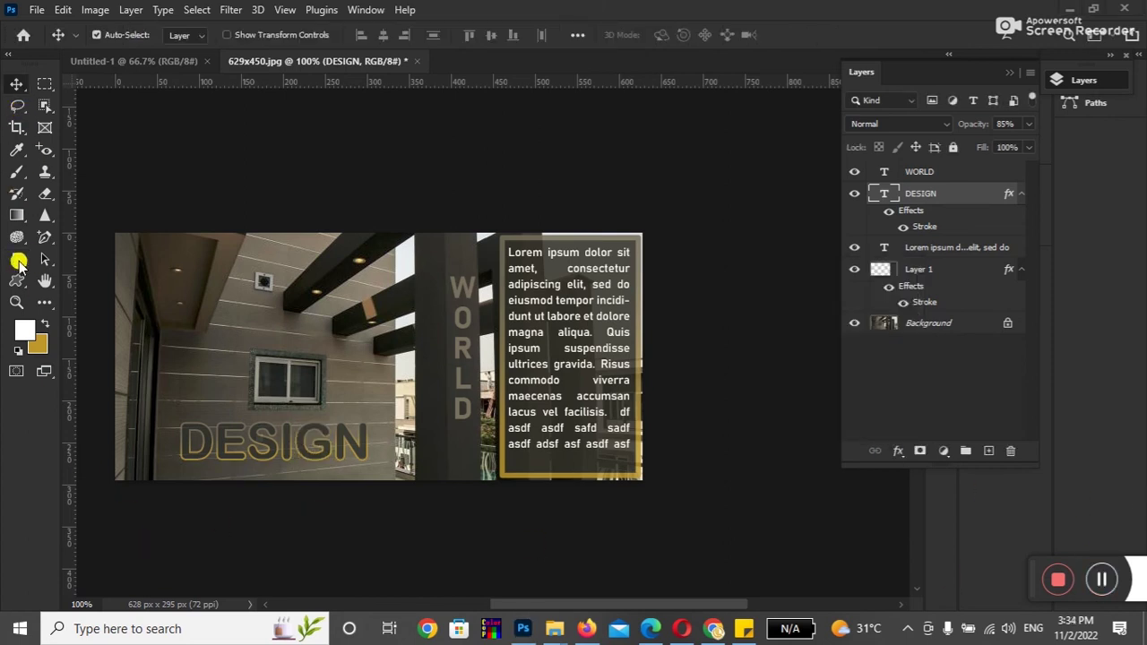
Change the whole DESIGN text to the Berlin Sans FB Demi font.
left_click(16, 259)
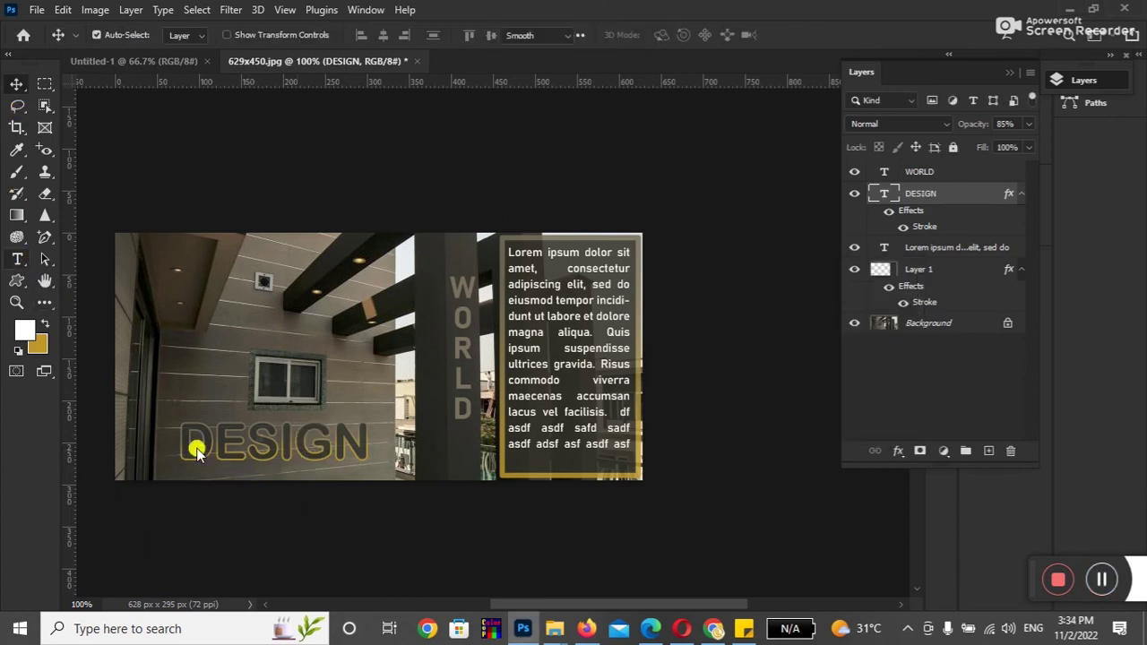
left_click_drag(179, 438, 369, 434)
left_click(241, 35)
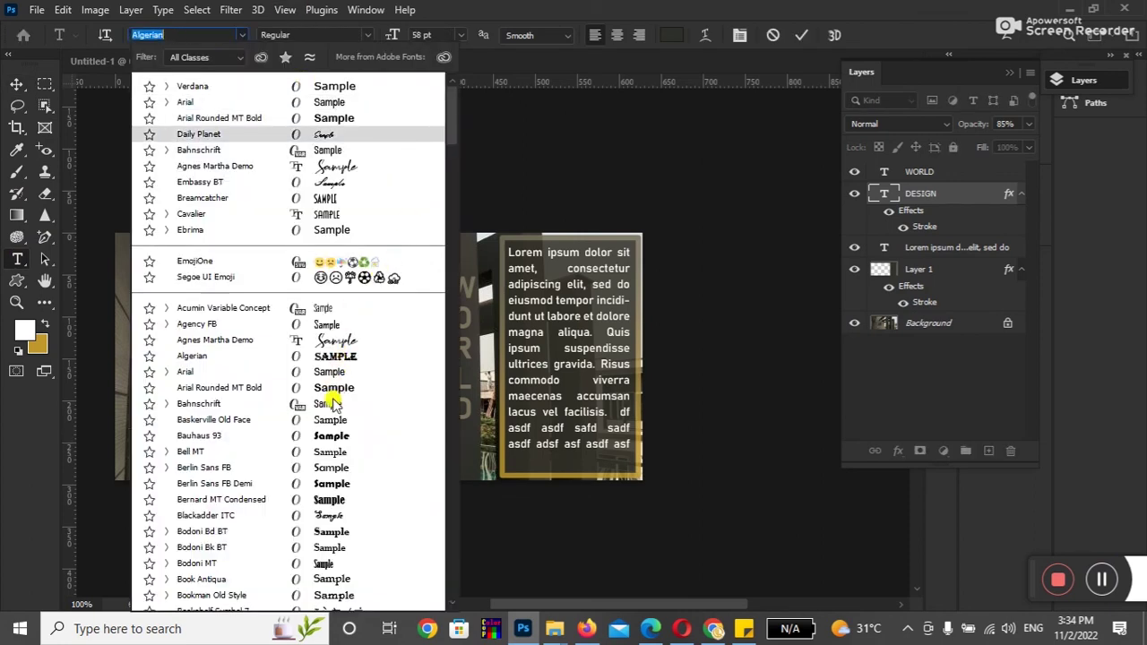
left_click(330, 484)
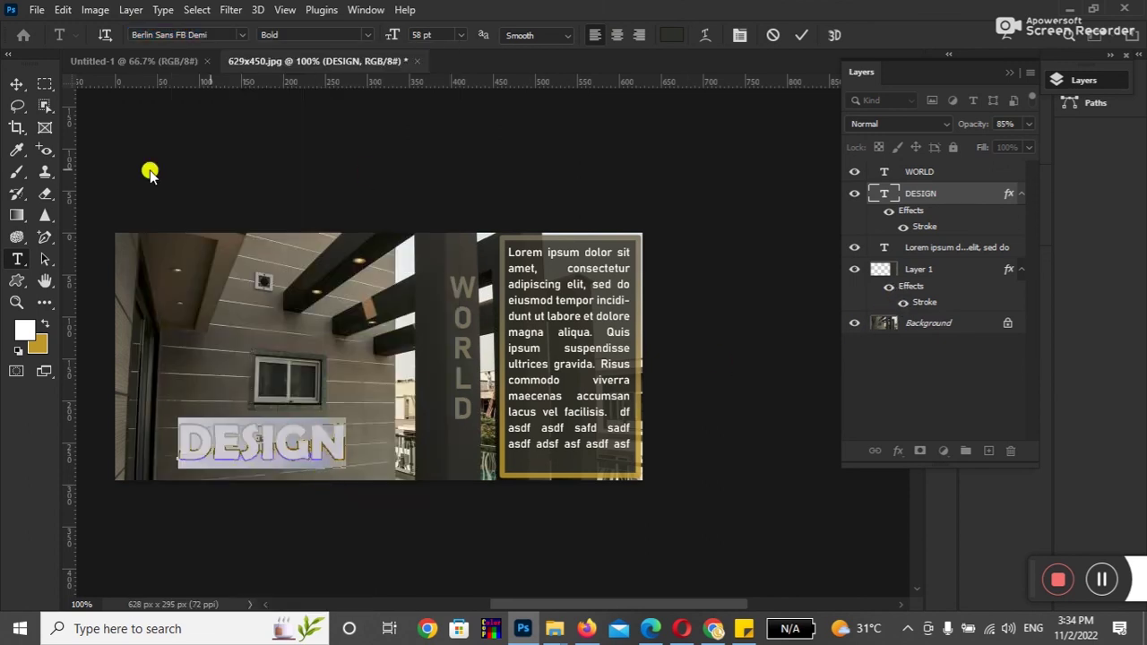
Remove DESIGN's stroke effect and shift the text slightly right.
left_click(16, 83)
left_click_drag(923, 226, 1011, 451)
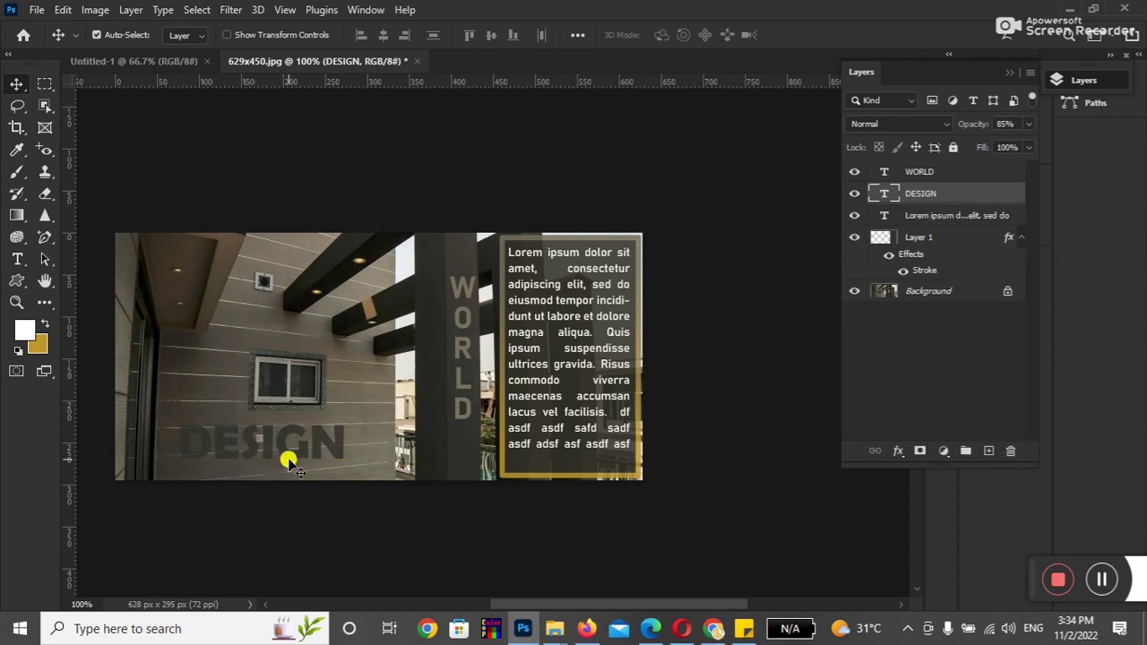
left_click_drag(302, 452, 303, 454)
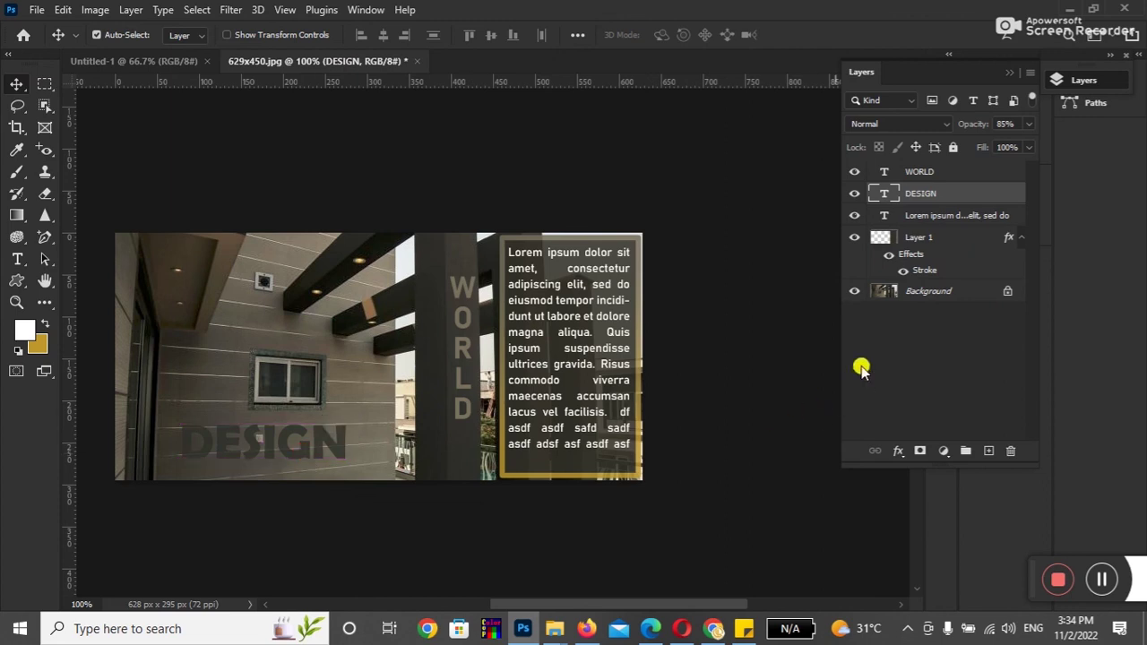
Toggle the DESIGN layer's visibility to check it, then drag the layer off the panel.
left_click(855, 195)
left_click(854, 196)
left_click(855, 196)
left_click(855, 196)
mouse_move(876, 193)
left_mouse_down()
mouse_move(210, 67)
mouse_move(484, 507)
left_mouse_up()
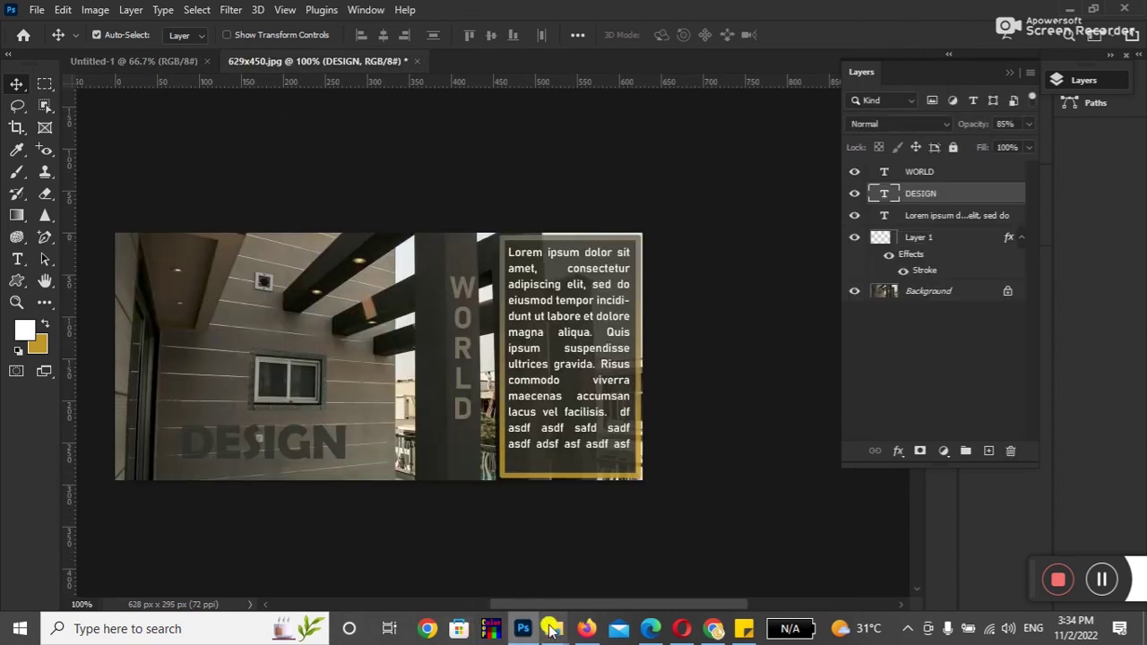
Drag Layer-9.jpg from Downloads into Photoshop, dismiss the error, and bring up the sofa photo.
left_click_drag(835, 555, 564, 542)
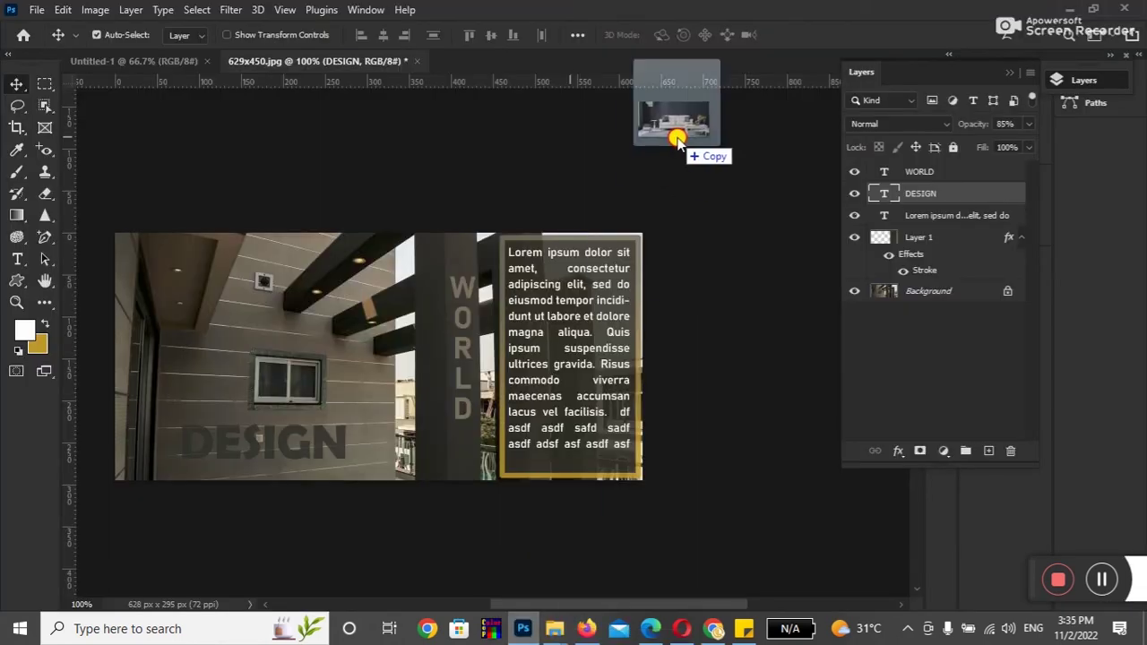
left_click_drag(565, 542, 721, 18)
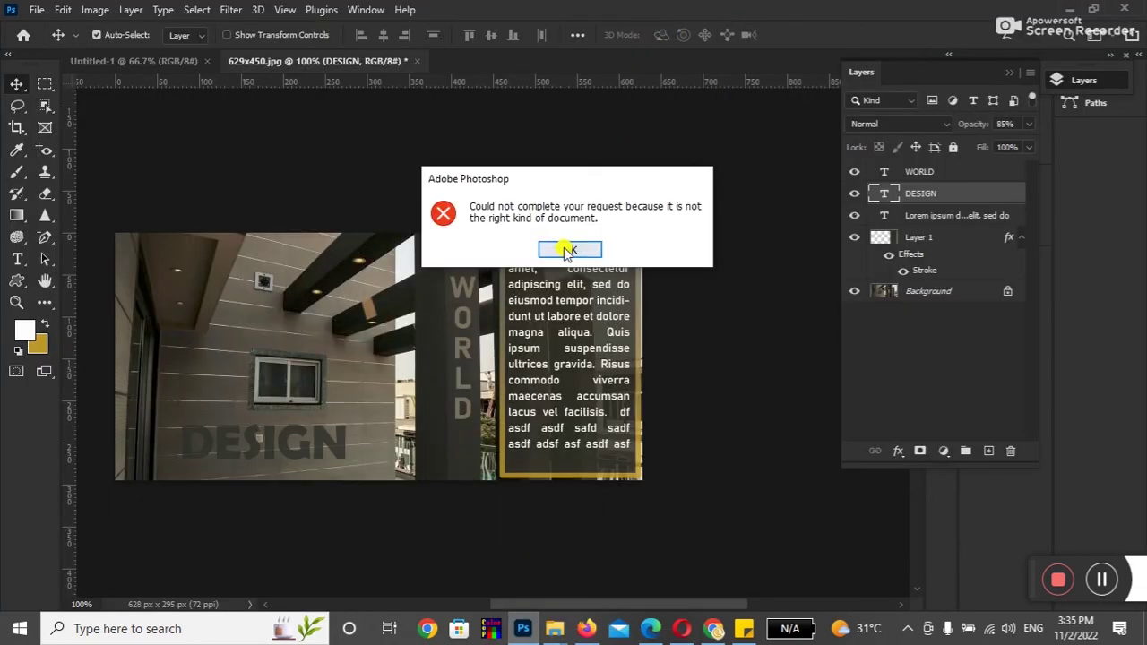
left_click(577, 248)
key("super+d")
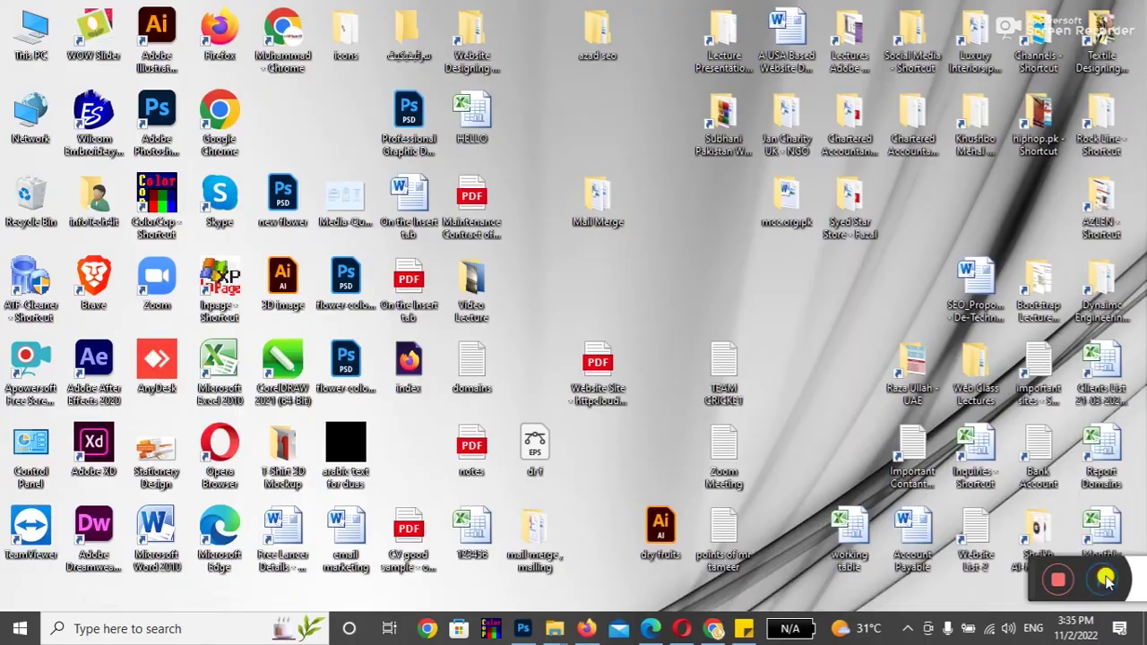
left_click(523, 630)
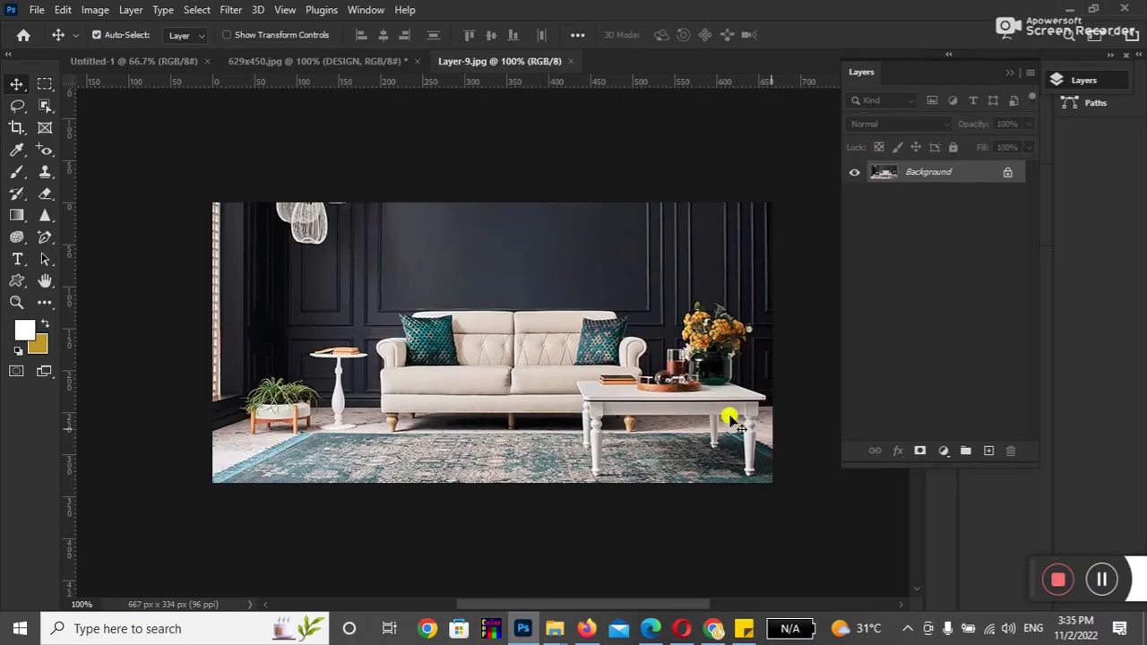
Drag the DESIGN text from the 629x450 document into Layer-9.jpg, dropping it over the rug.
left_click(312, 61)
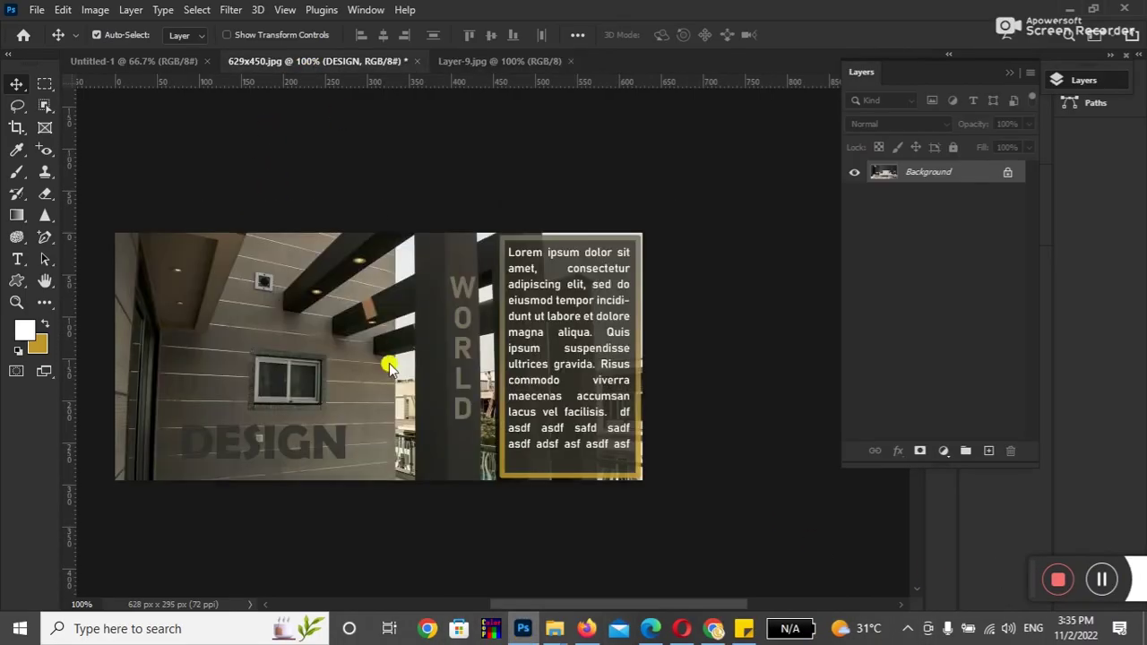
left_click_drag(318, 453, 535, 61)
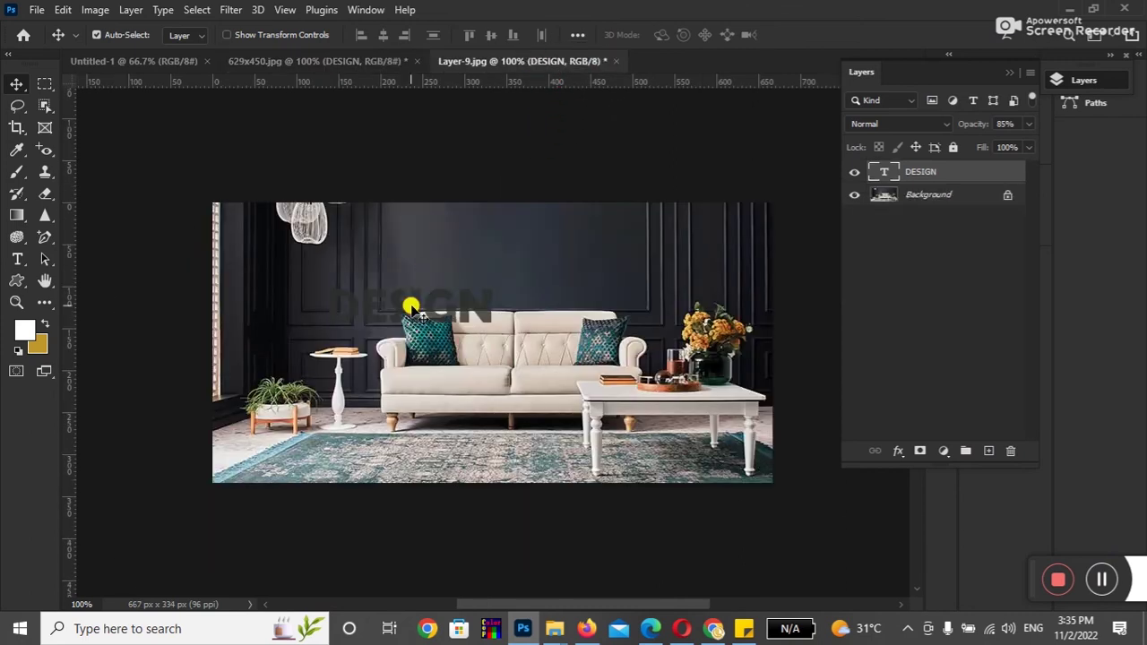
mouse_move(535, 61)
left_mouse_down()
mouse_move(459, 463)
mouse_move(388, 463)
mouse_move(540, 330)
mouse_move(525, 262)
mouse_move(438, 452)
mouse_move(380, 460)
mouse_move(390, 465)
left_mouse_up()
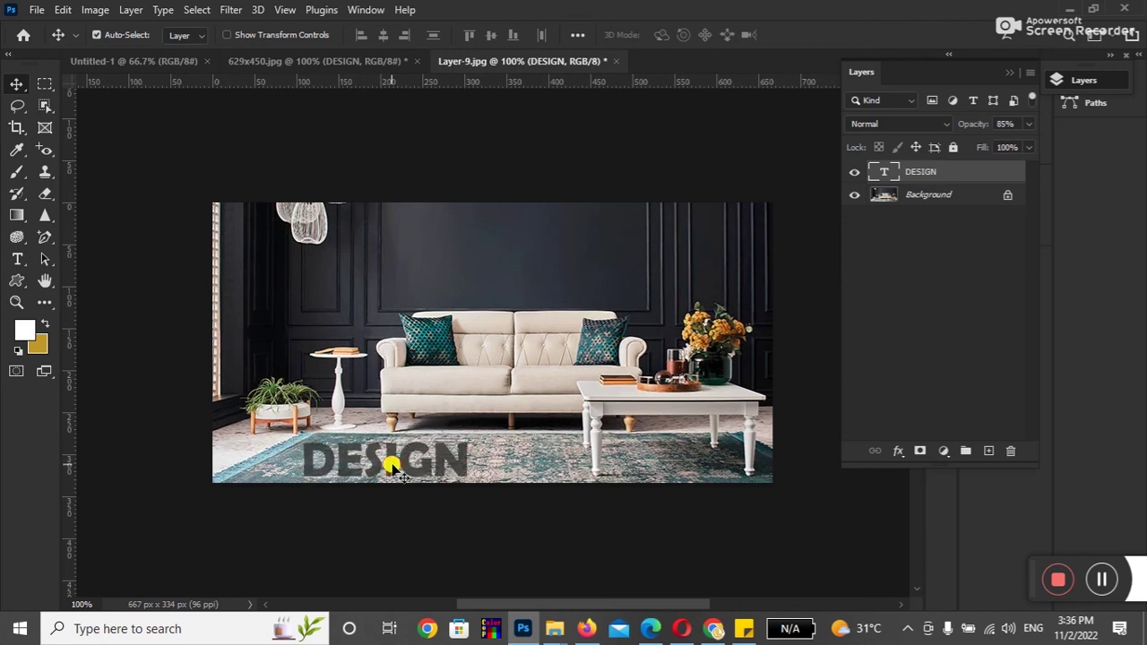
Load DESIGN as a selection, hide the type layer, and Ctrl+J the photo area to Layer 1.
left_click(854, 171)
left_click(854, 171)
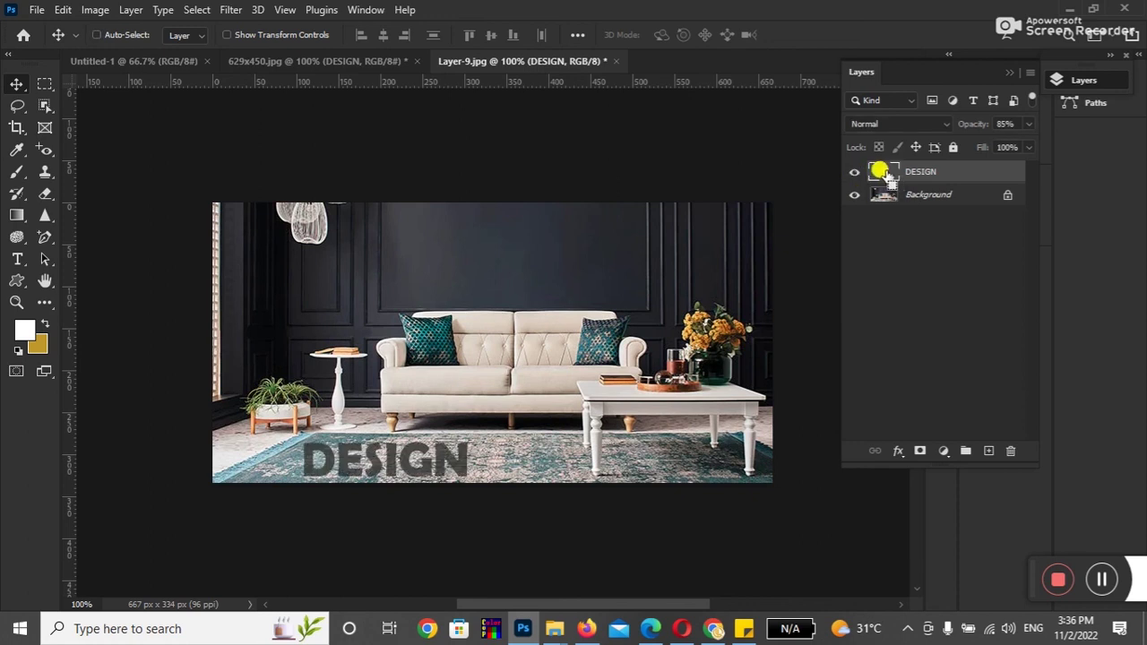
left_click(883, 172, "ctrl")
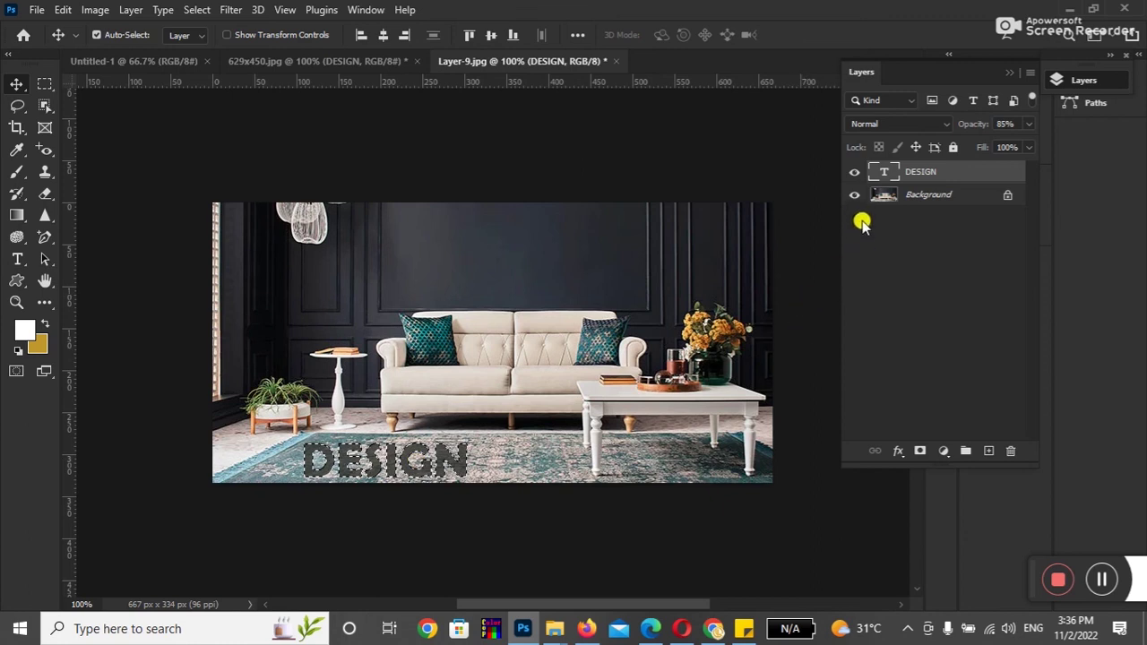
left_click(855, 172)
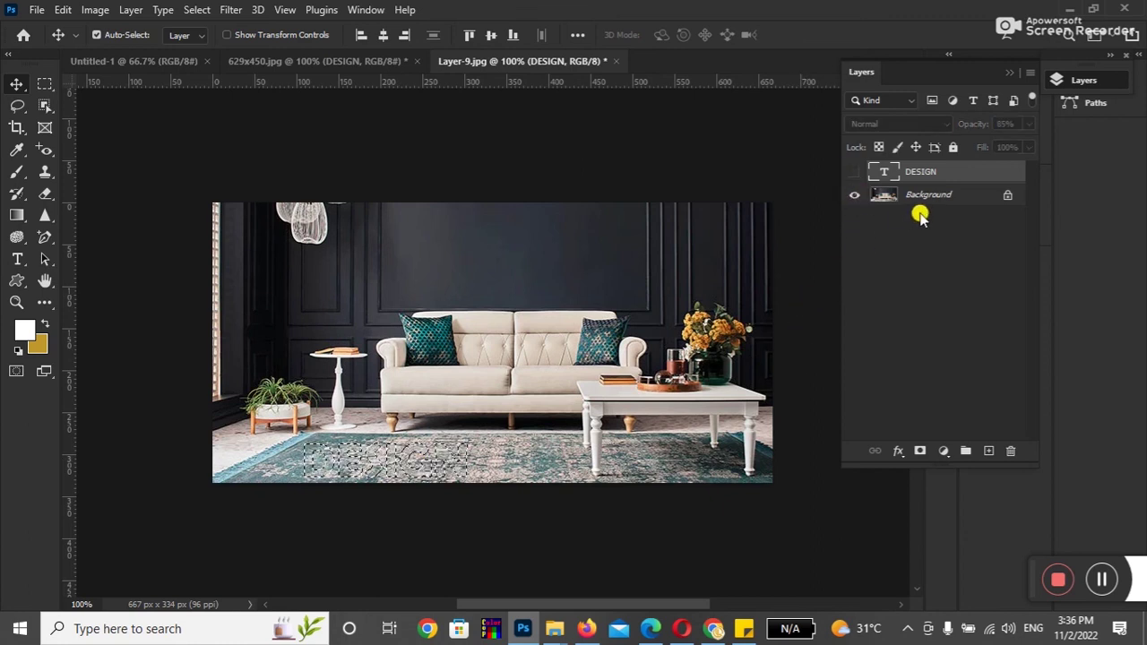
left_click(933, 197)
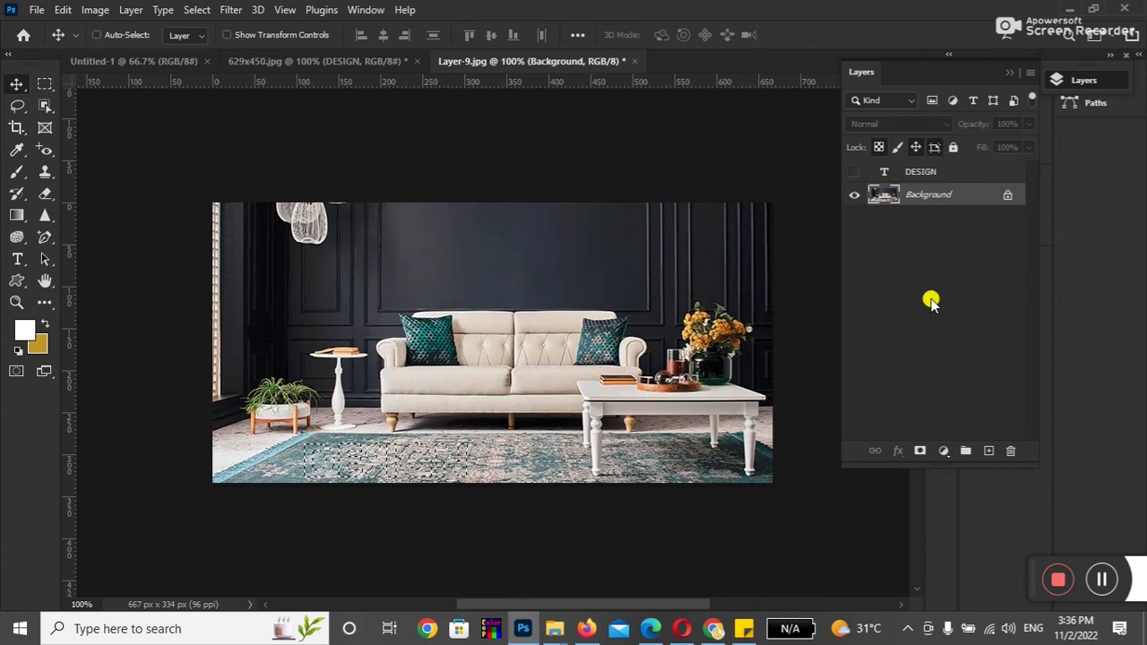
key("ctrl+j")
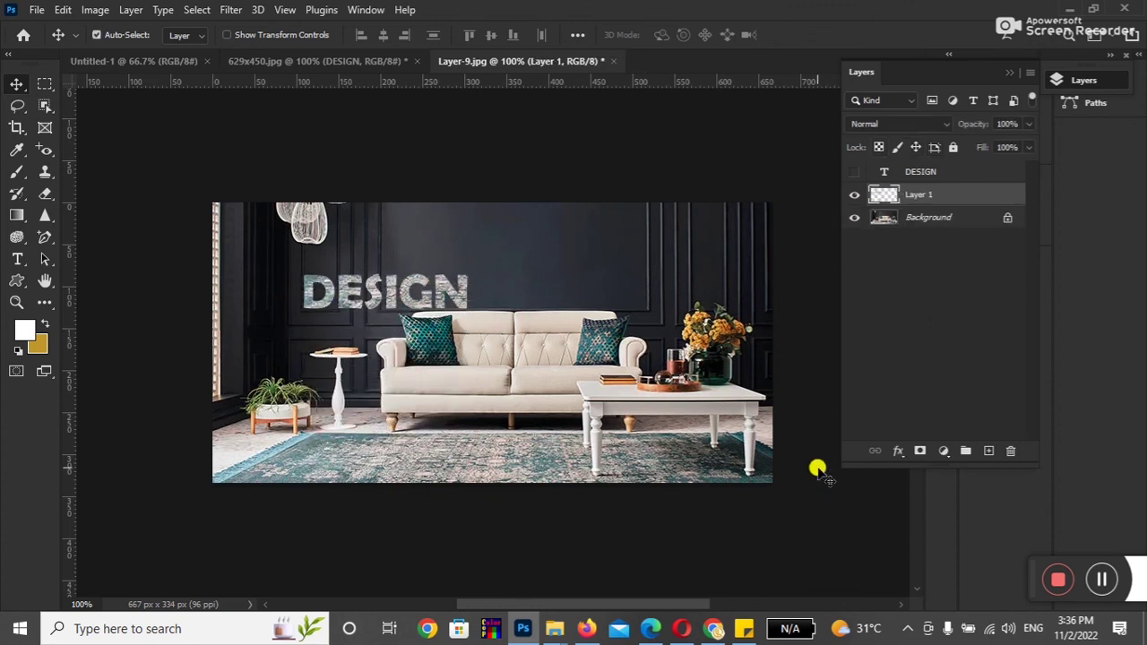
Nudge and drag the rug-textured DESIGN layer to sit centred on the wall above the sofa.
scroll(817, 469, "down", 5)
scroll(818, 468, "up", 8)
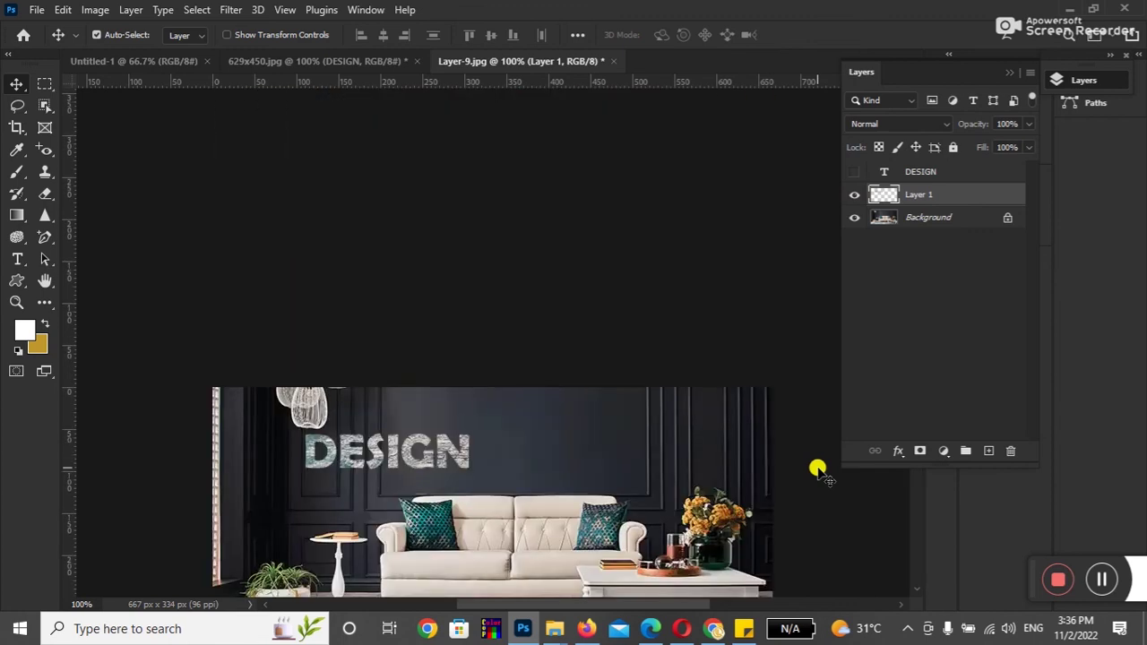
key("Right")
key("Right")
key("Right")
key("Right")
key("Right")
key("Right")
key("Right")
key("Right")
key("Right")
key("Right")
key("Right")
key("Right")
key("Right")
key("Right")
key("Right")
key("Right")
key("Right")
key("Right")
key("Right")
key("Right")
key("Right")
key("Right")
key("Right")
key("Right")
key("Right")
key("Right")
key("Right")
key("Right")
key("Right")
key("Right")
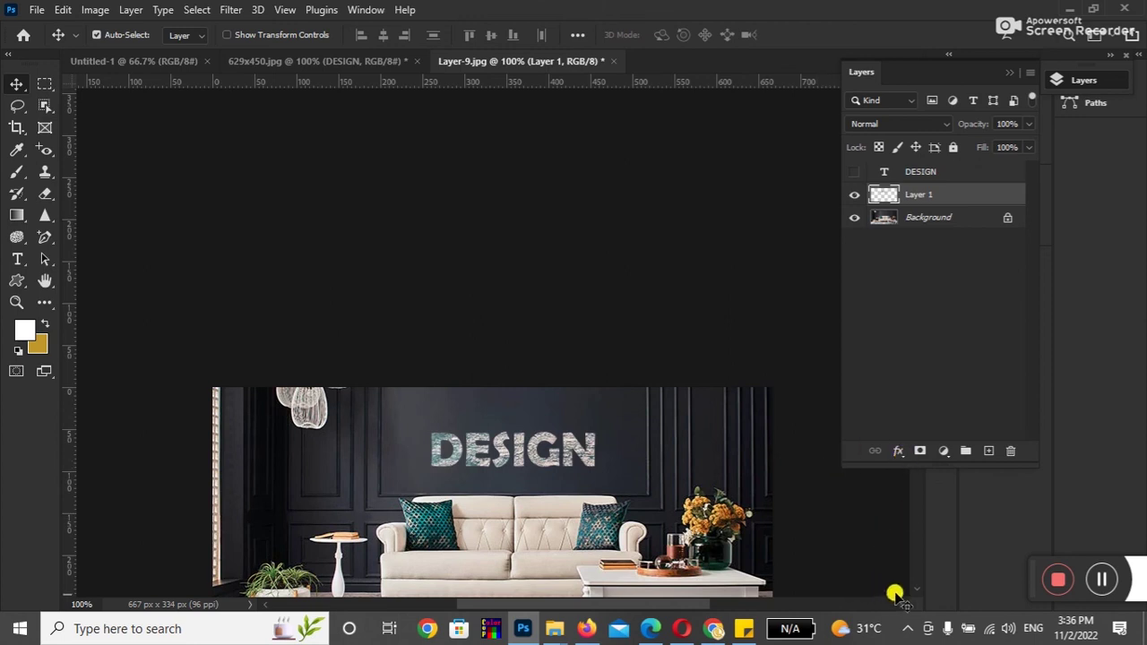
scroll(906, 590, "down", 1)
scroll(914, 587, "down", 3)
scroll(914, 588, "down", 1)
scroll(914, 587, "down", 1)
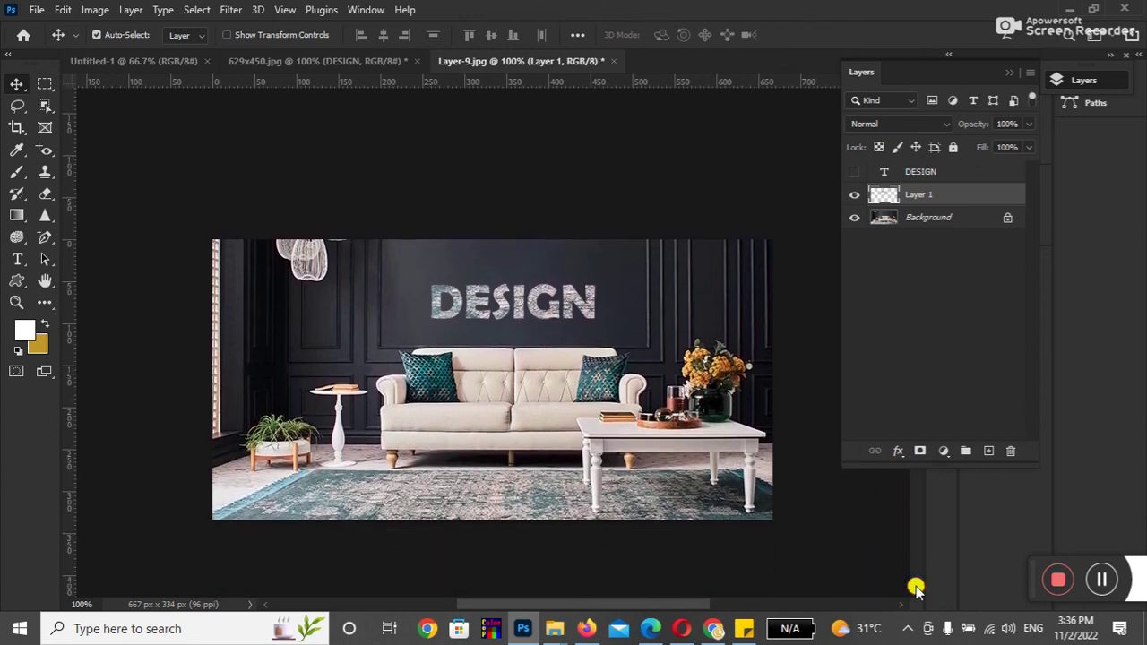
left_click_drag(552, 313, 557, 300)
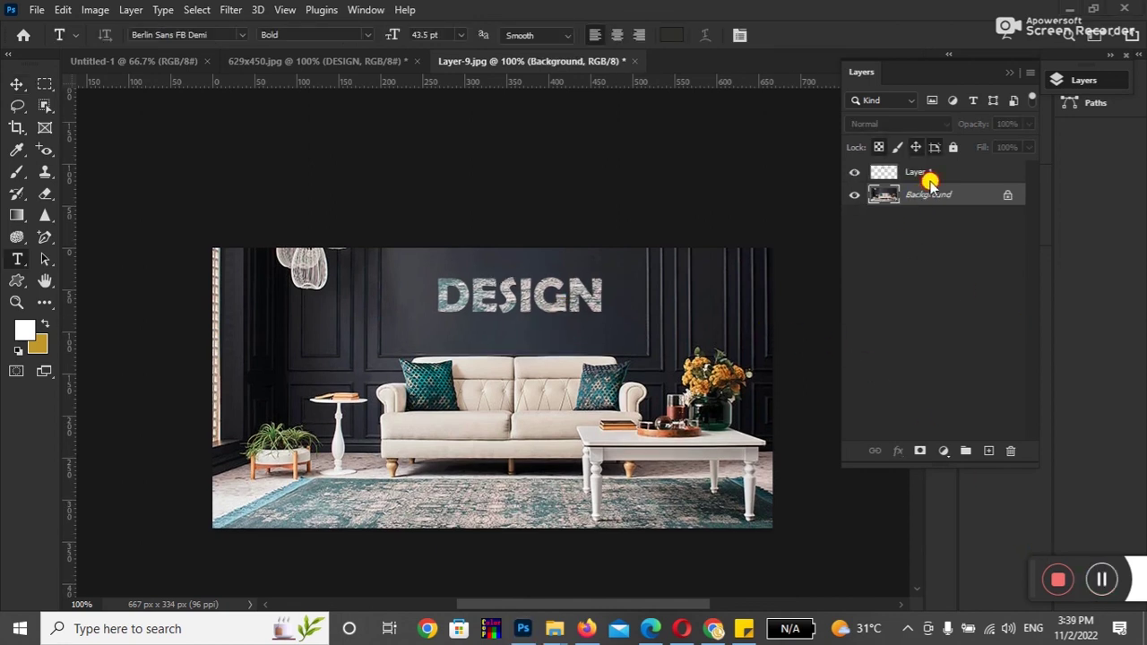
Toggle the textured DESIGN and room photo layers on and off to check the cut-out result.
left_click(932, 176)
left_click(927, 196)
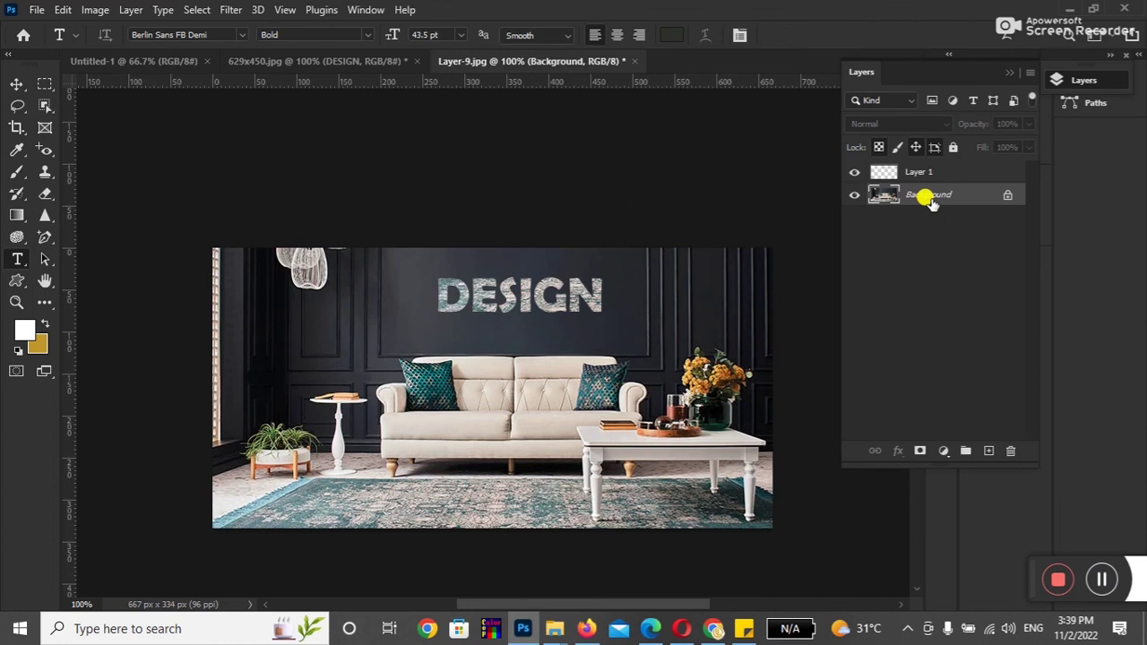
left_click(855, 172)
left_click(855, 172)
left_click(854, 172)
left_click(854, 196)
left_click(854, 195)
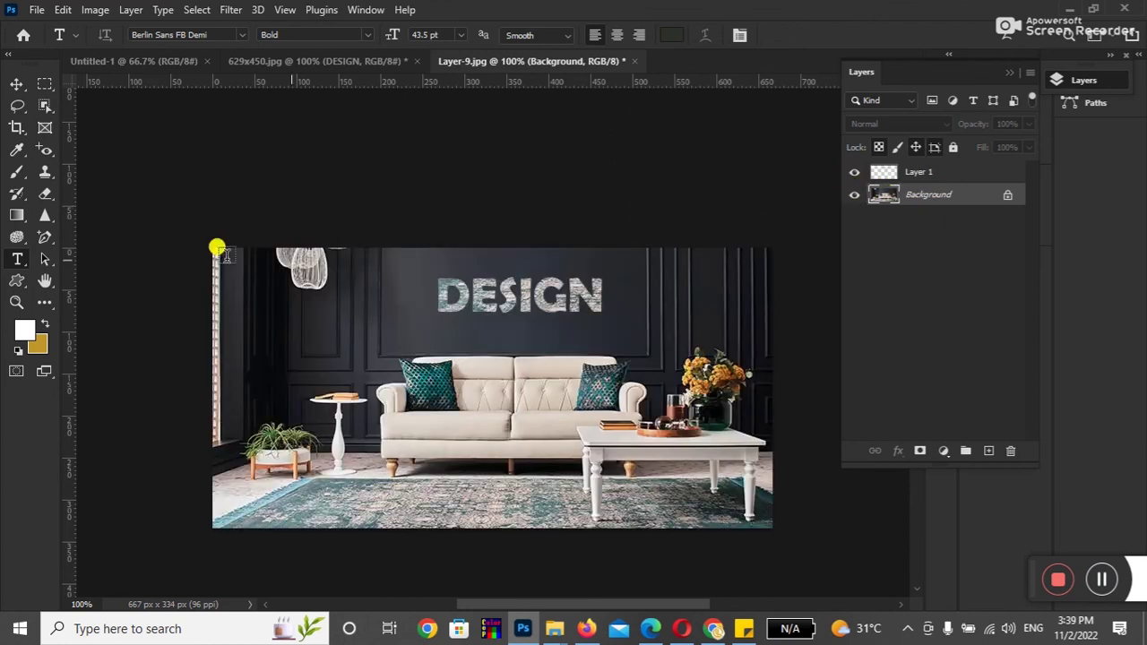
Start a Horizontal Type Mask on the wall left of the sofa.
right_click(22, 264)
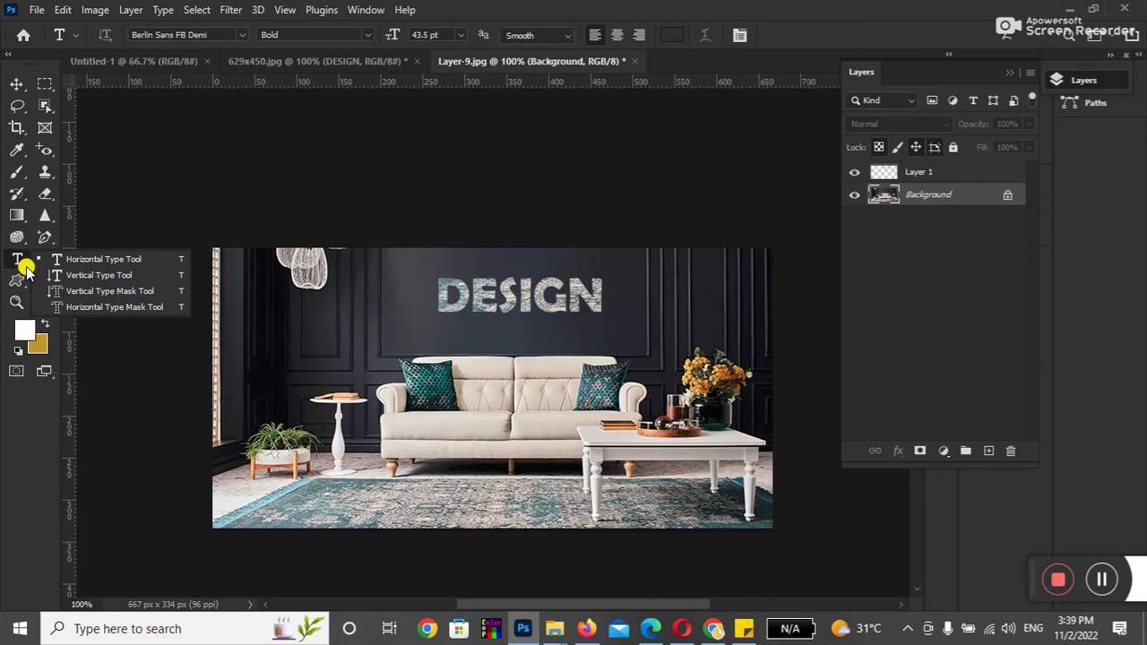
left_click(97, 307)
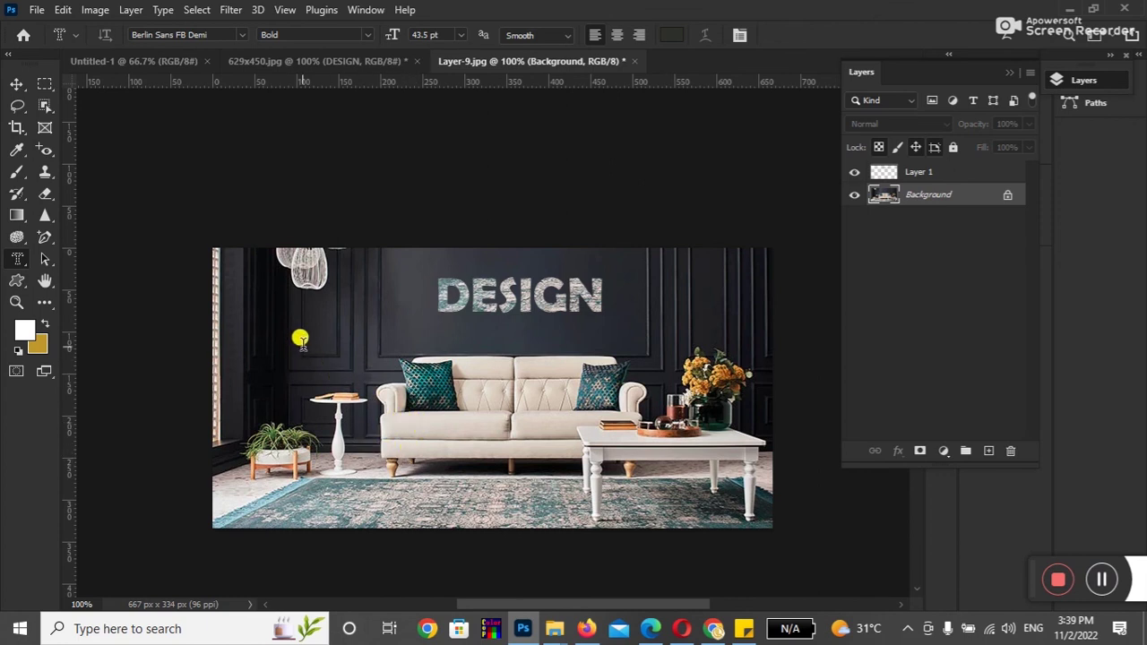
left_click(301, 341)
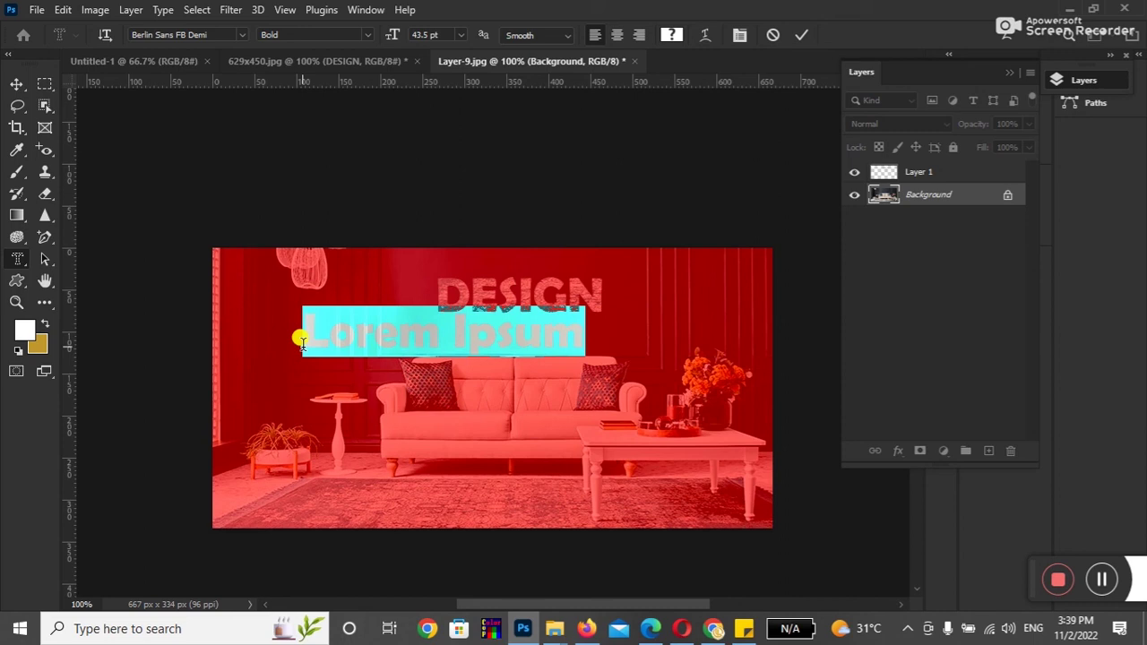
Replace the placeholder with LUXURY and commit it as a letter-shaped selection.
key("BackSpace")
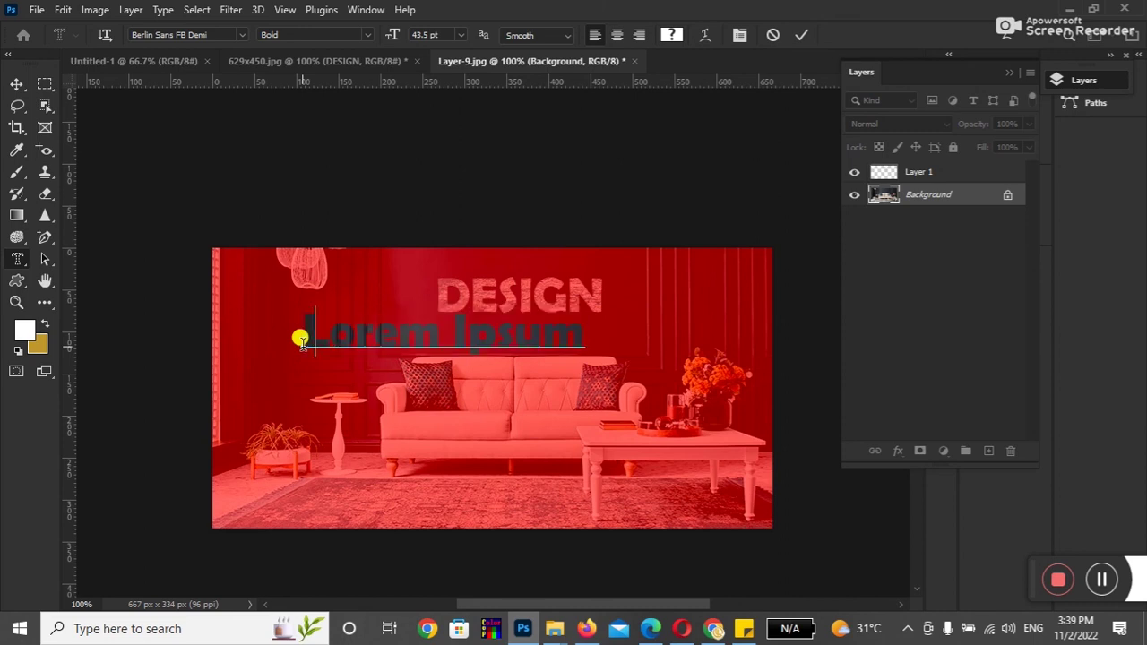
type("LUXURY")
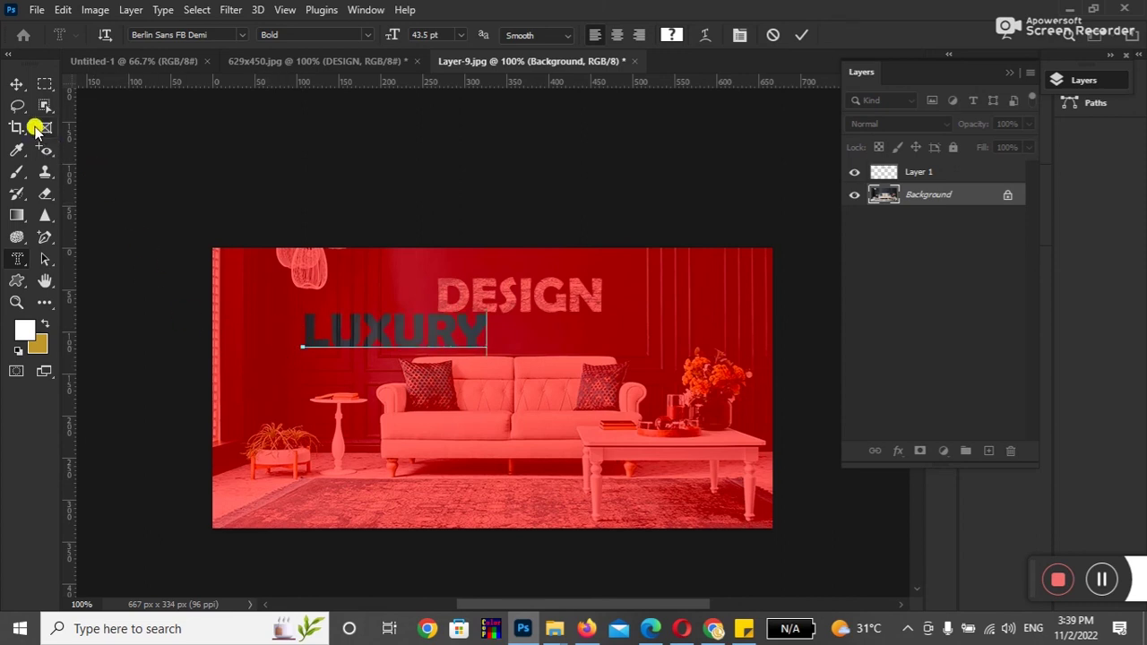
left_click(17, 83)
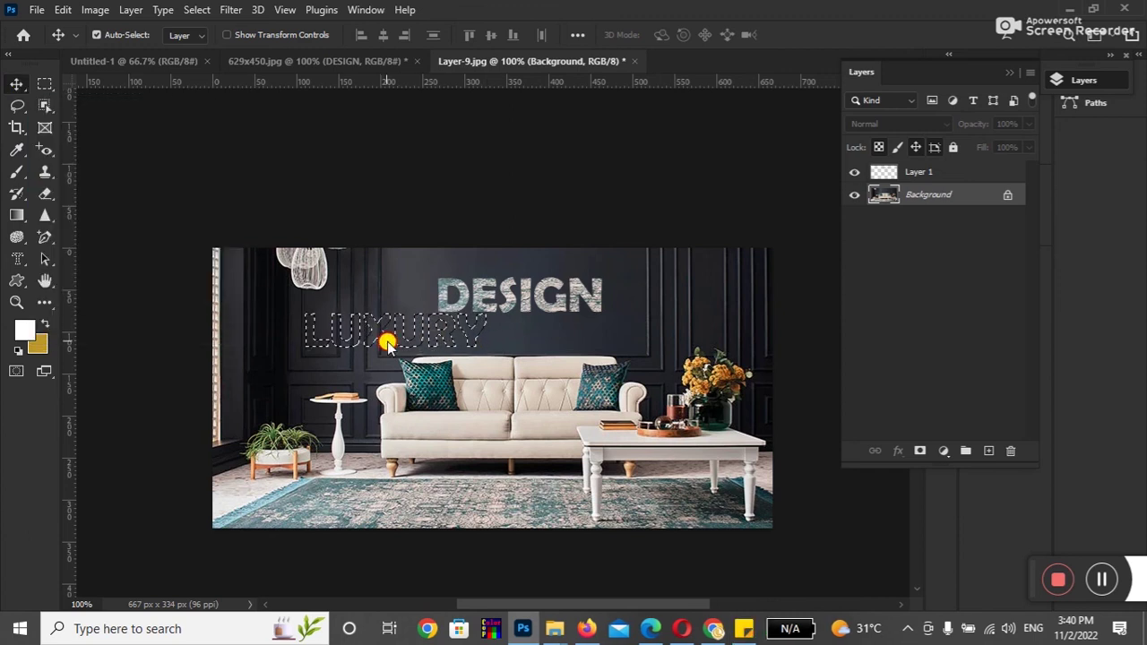
Undo a stray pixel move and reposition the LUXURY selection outline onto the left wall with the Lasso tool.
left_click_drag(395, 363, 400, 370)
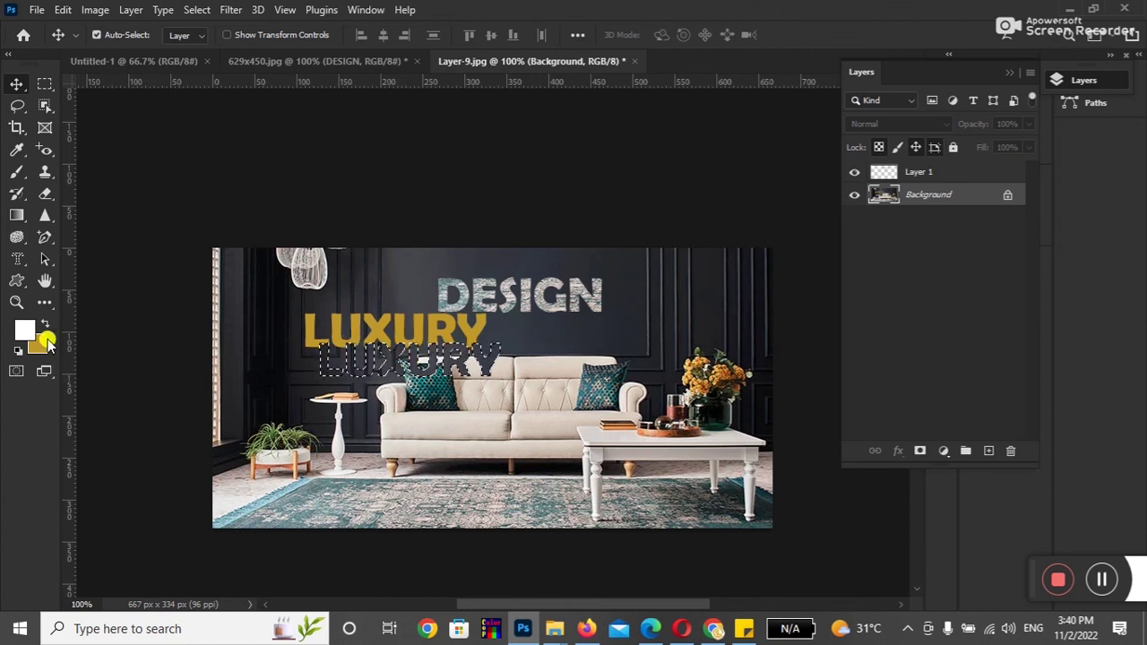
key("ctrl+z")
key("ctrl+z")
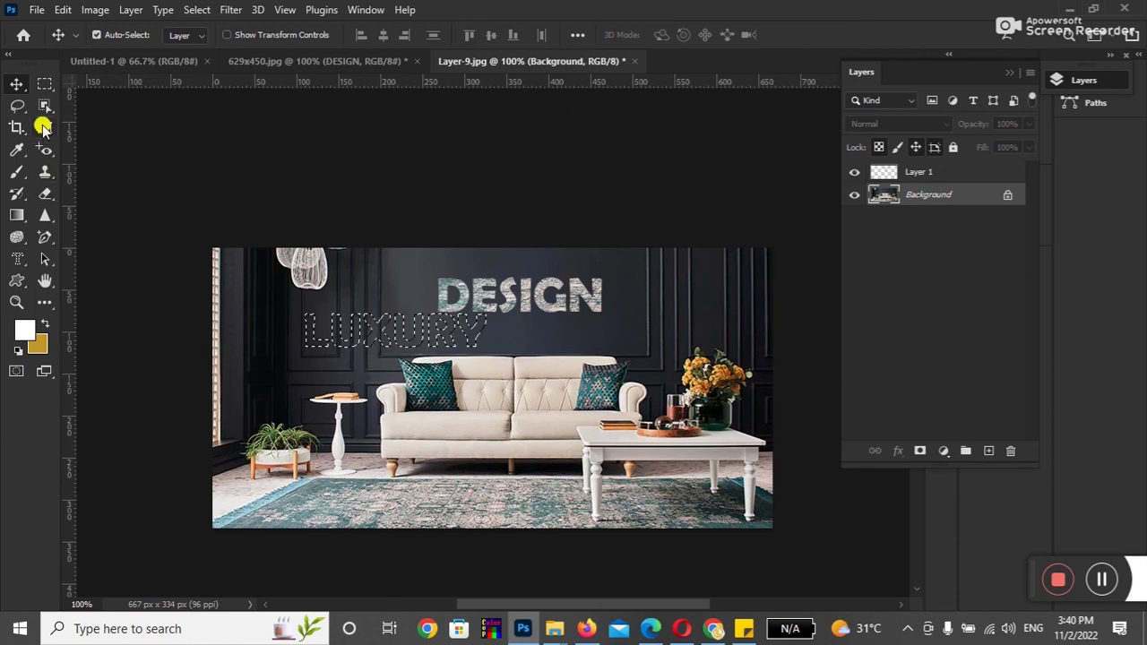
left_click(17, 106)
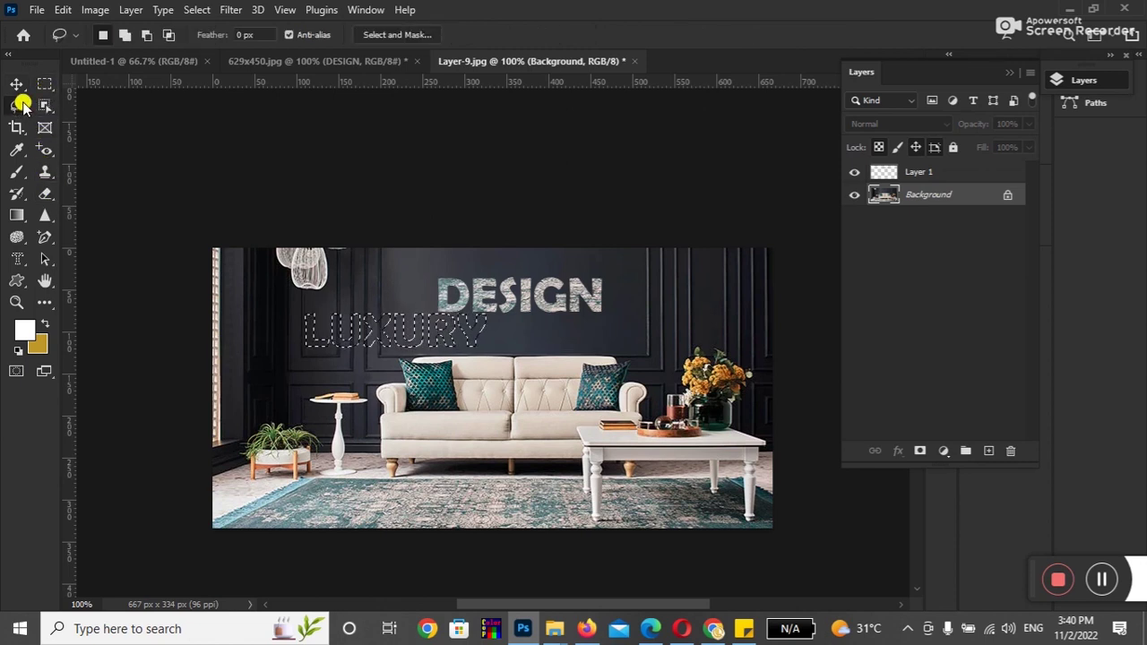
left_click(43, 85)
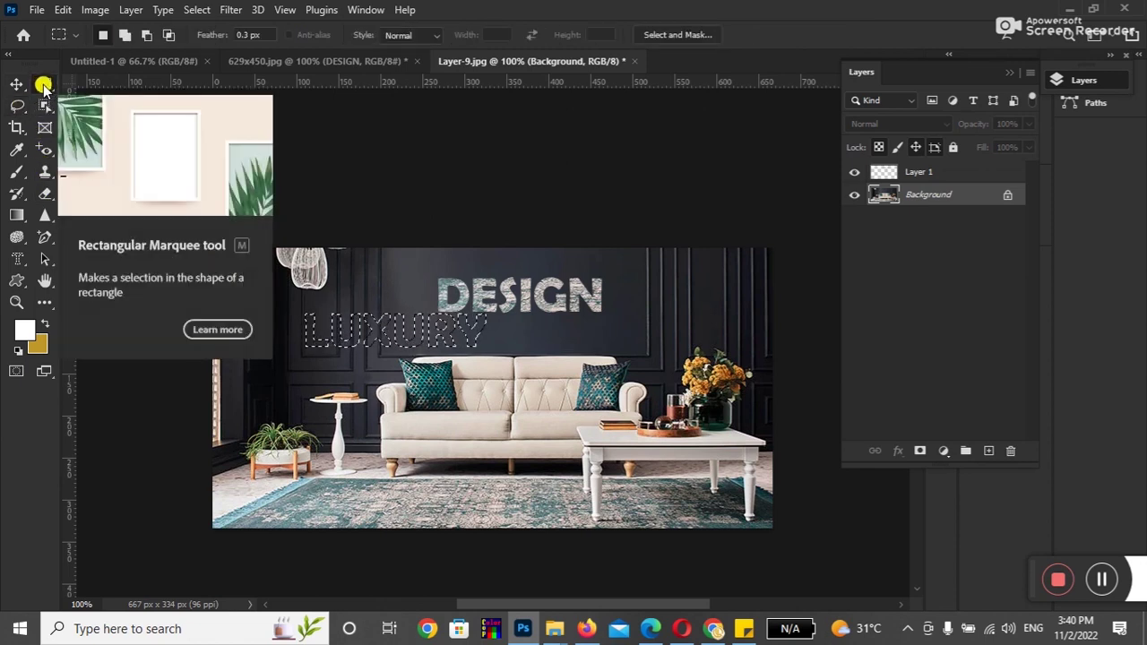
left_click(17, 106)
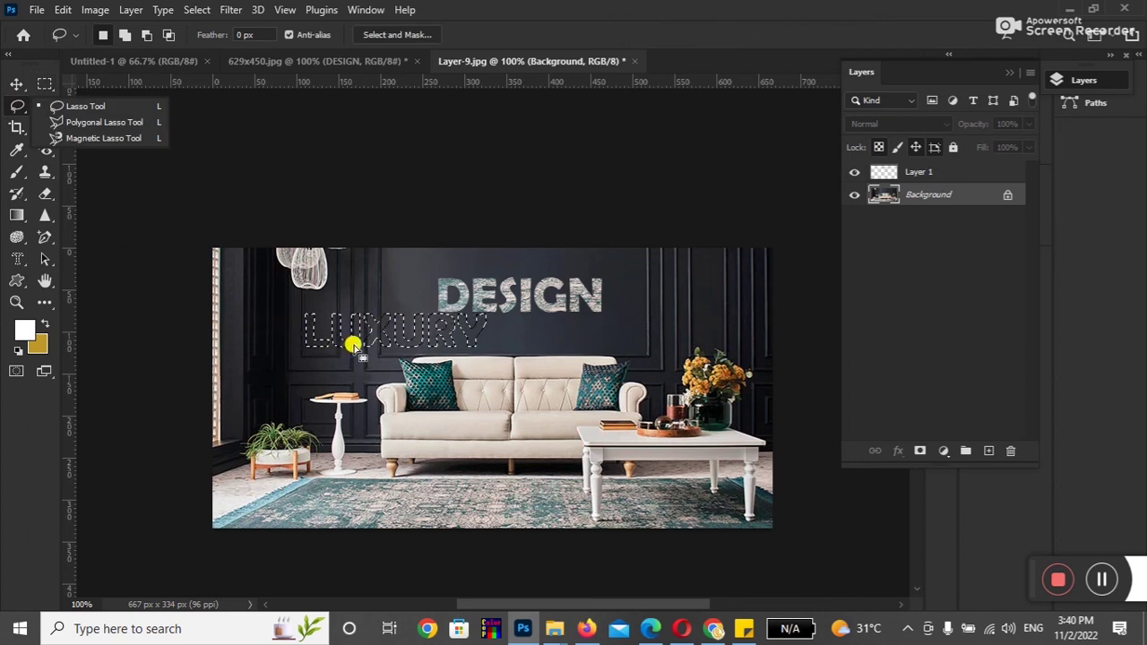
mouse_move(355, 342)
left_mouse_down()
mouse_move(470, 397)
mouse_move(498, 350)
left_mouse_up()
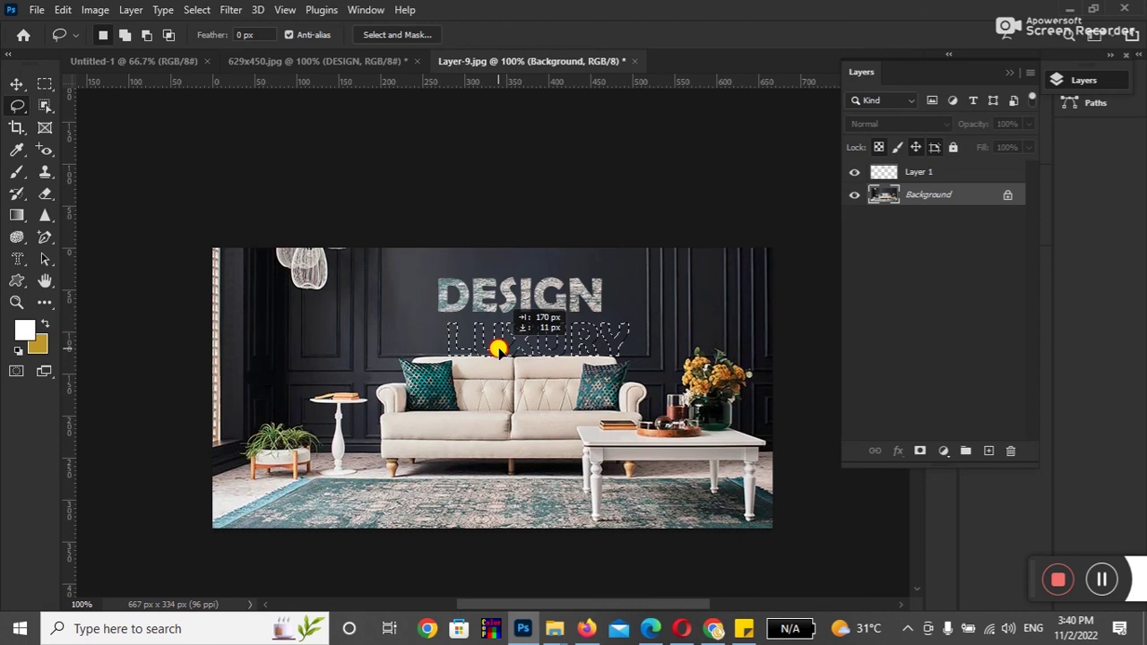
left_click_drag(498, 349, 310, 348)
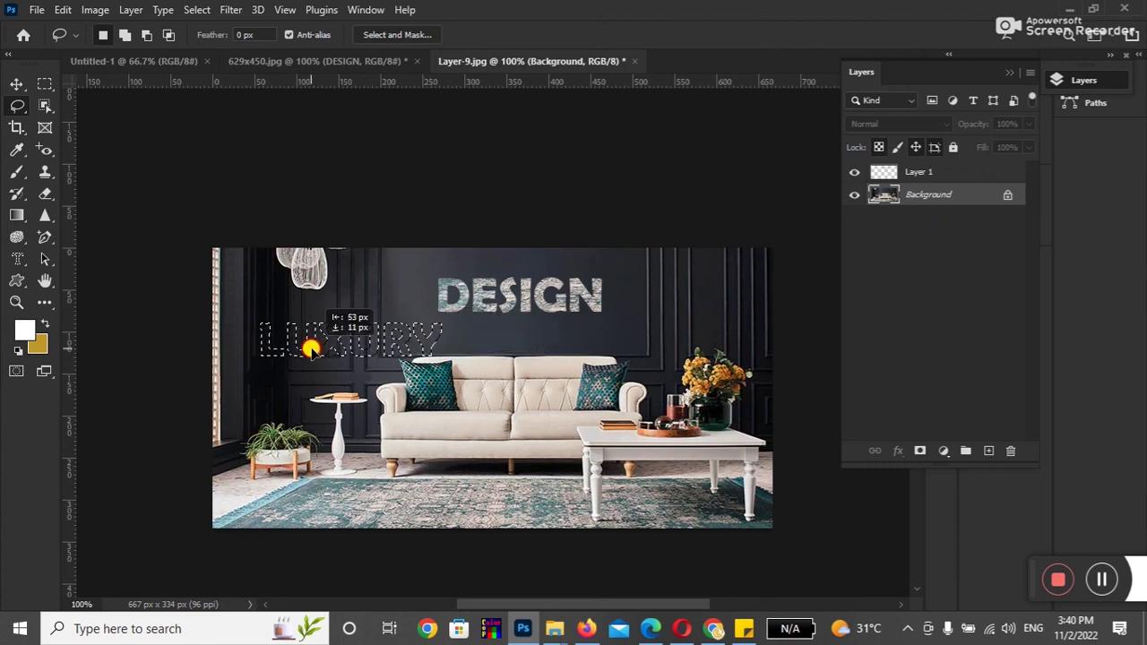
Copy the LUXURY-shaped area to Layer 2 and drag it down onto the rug.
left_click(16, 84)
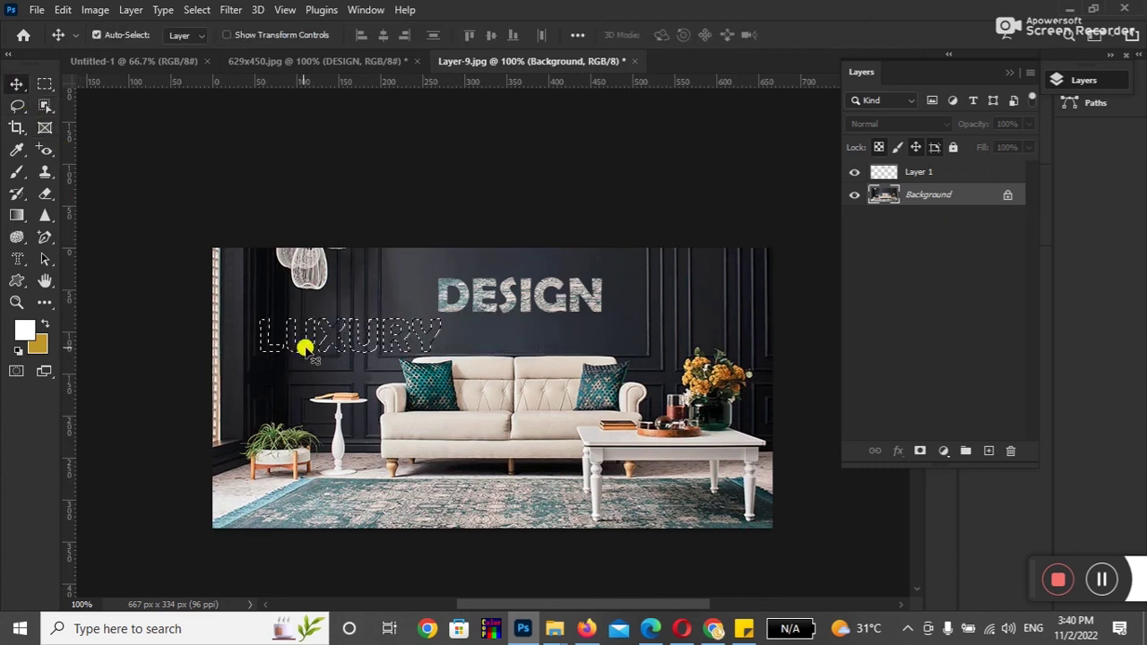
left_click_drag(305, 350, 304, 394)
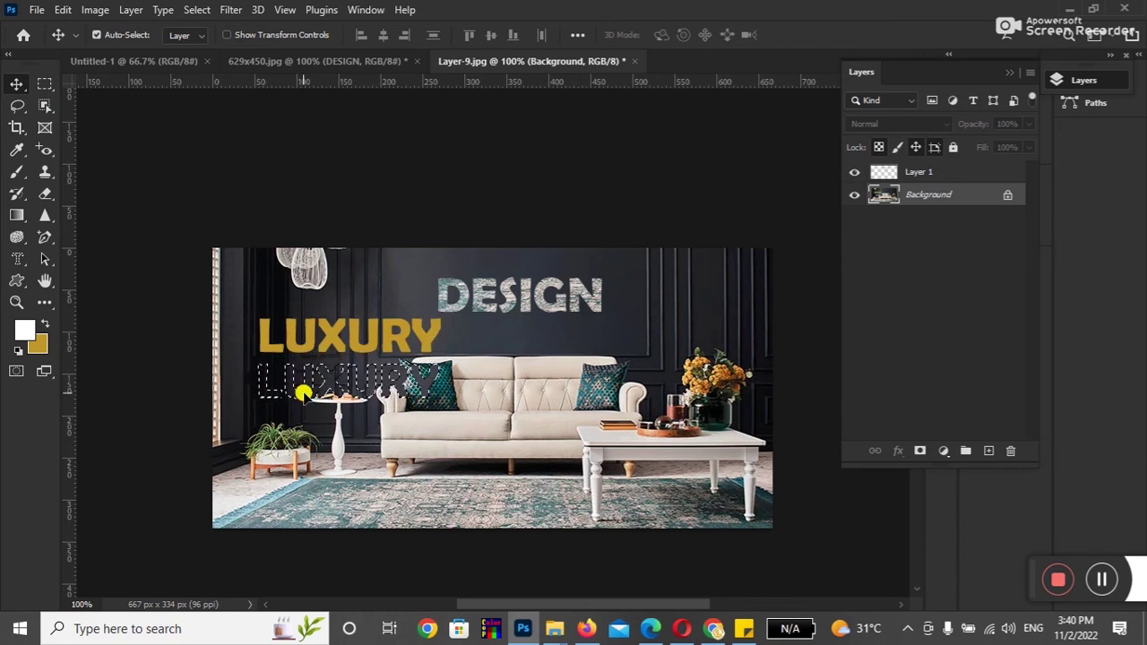
key("ctrl+z")
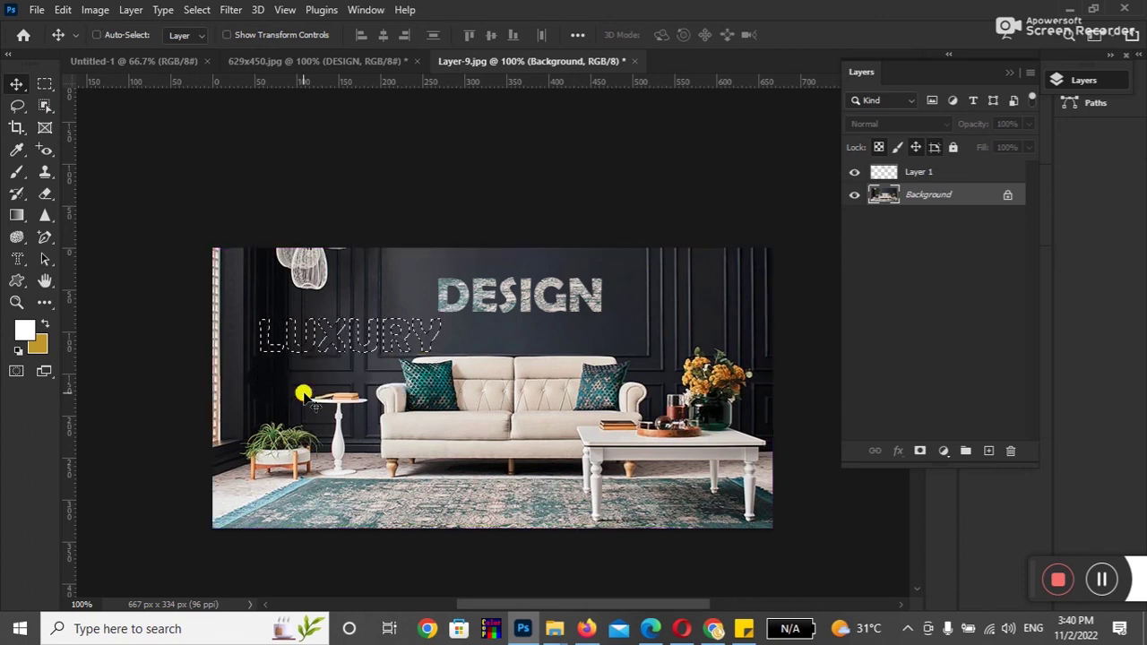
key("ctrl+j")
mouse_move(361, 348)
left_mouse_down()
mouse_move(368, 388)
mouse_move(436, 463)
mouse_move(443, 505)
mouse_move(422, 509)
left_mouse_up()
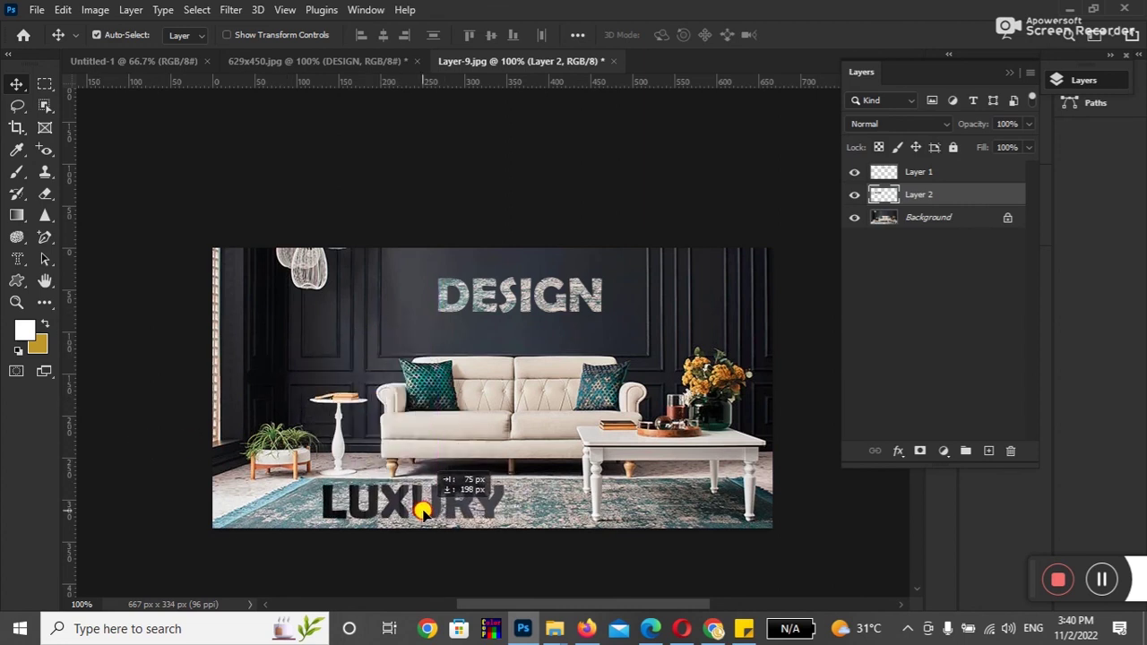